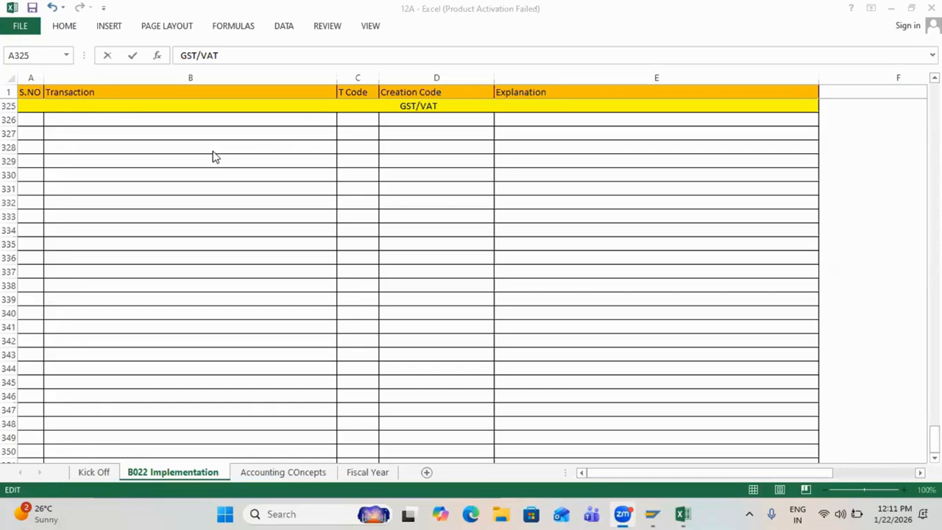
# Step: Enter 'GST is 2 types', '- Input GST' and '- Output GST' in B326–B328
pyautogui.click(271, 120)
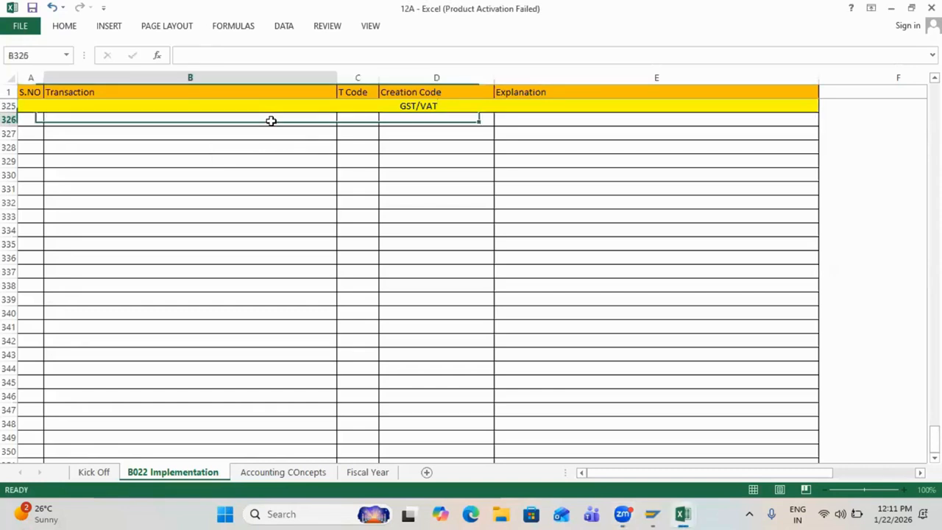
pyautogui.doubleClick(271, 121)
pyautogui.write('G')
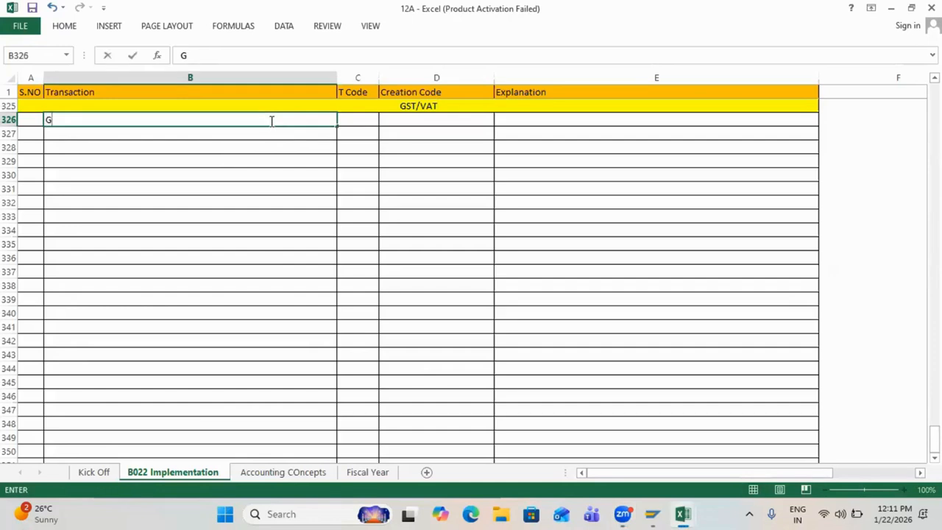
pyautogui.press('BackSpace')
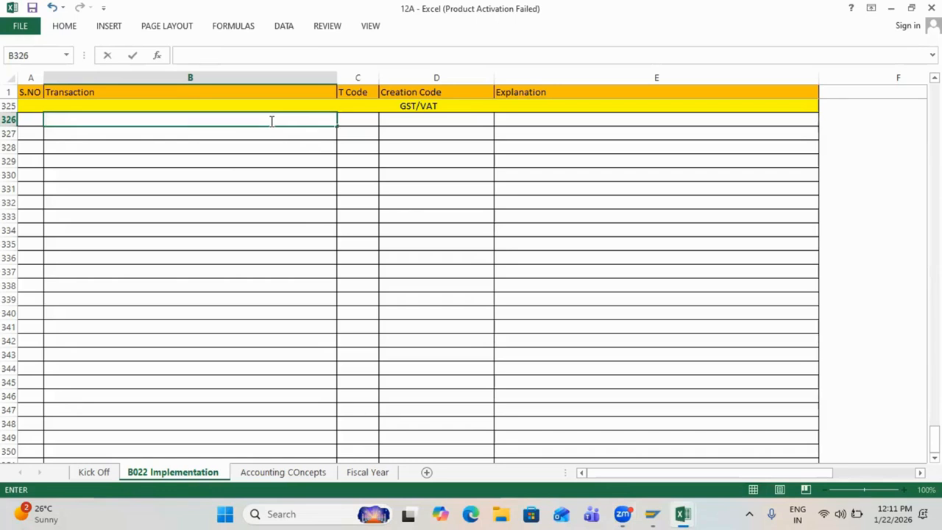
pyautogui.write('GST')
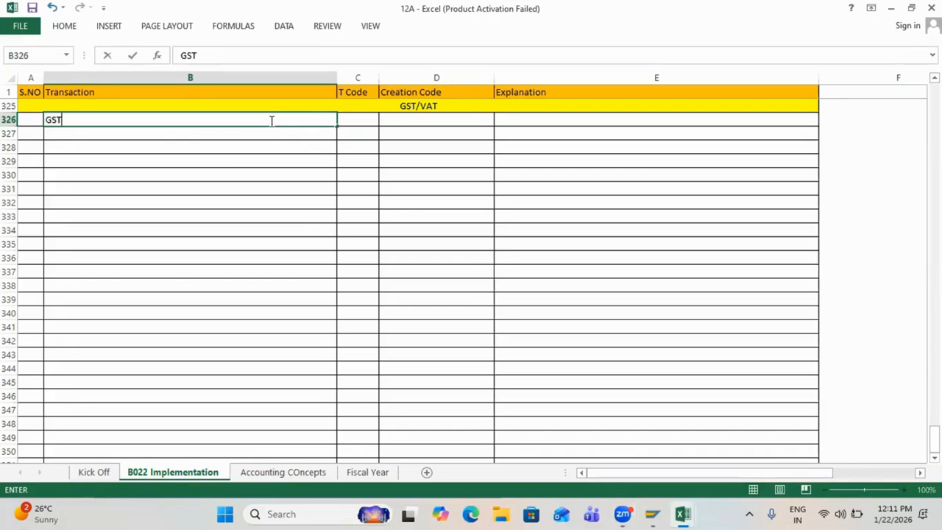
pyautogui.write(' is 2 types')
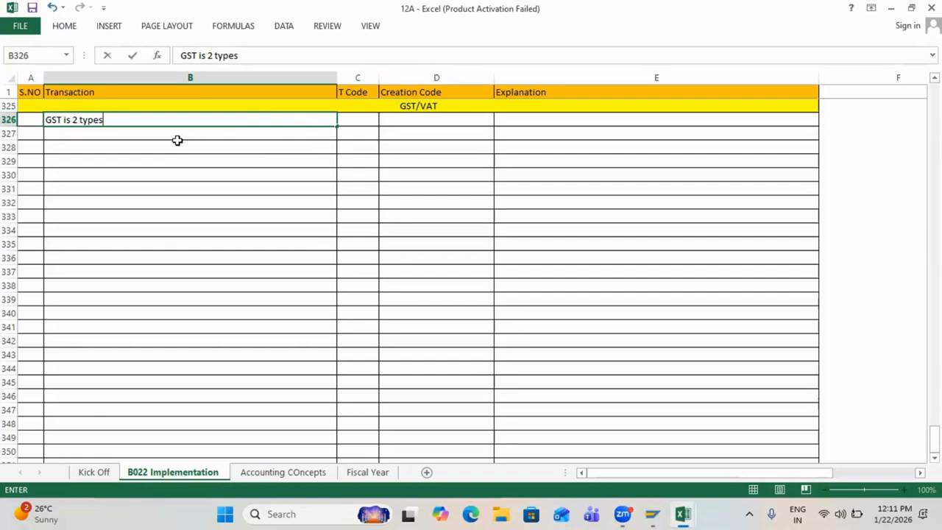
pyautogui.press('Return')
pyautogui.write('- I')
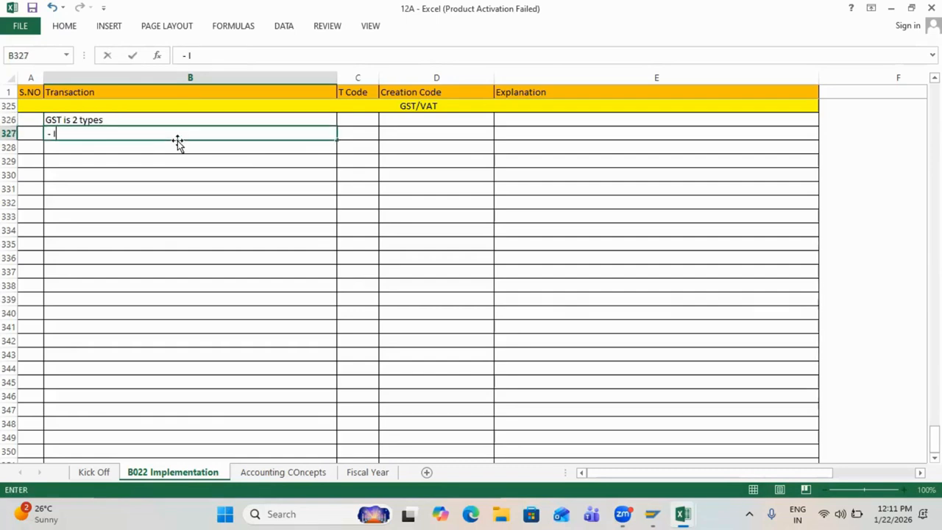
pyautogui.write('nput GST')
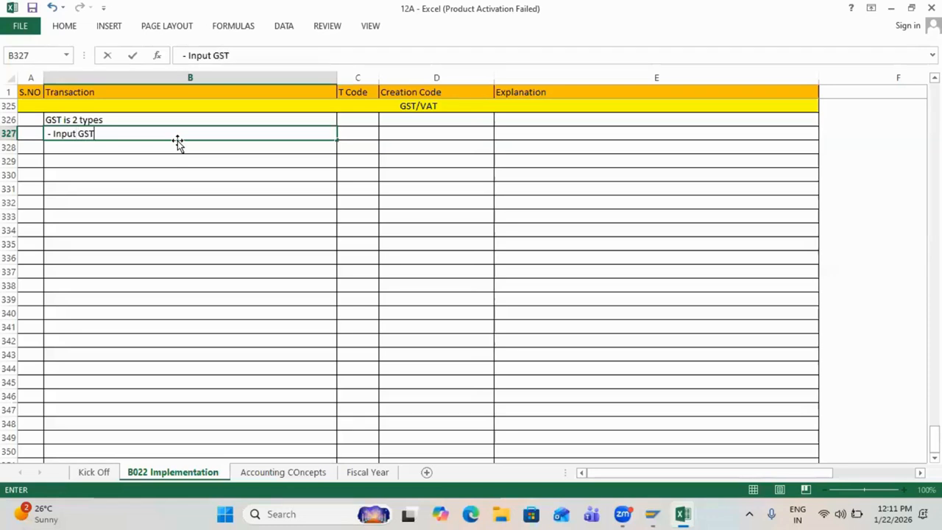
pyautogui.press('Return')
pyautogui.write('-')
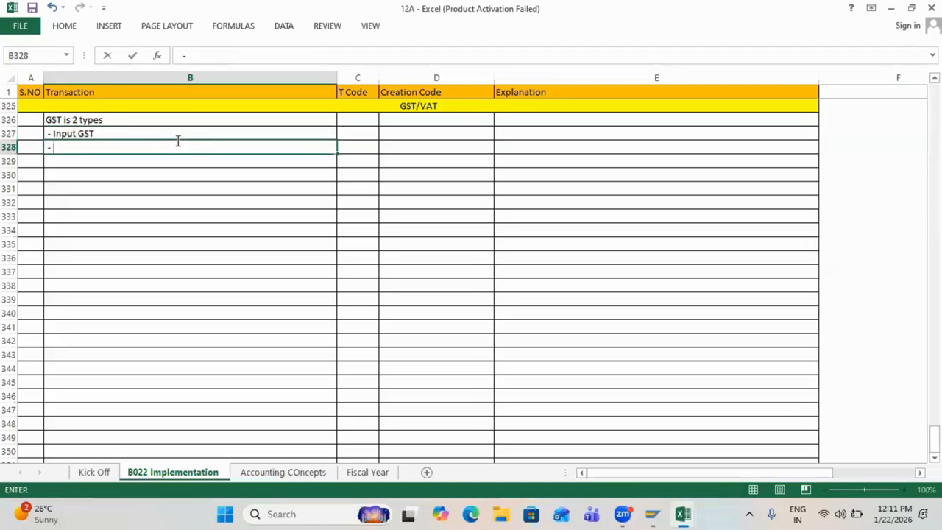
pyautogui.write(' Output GST')
pyautogui.press('Return')
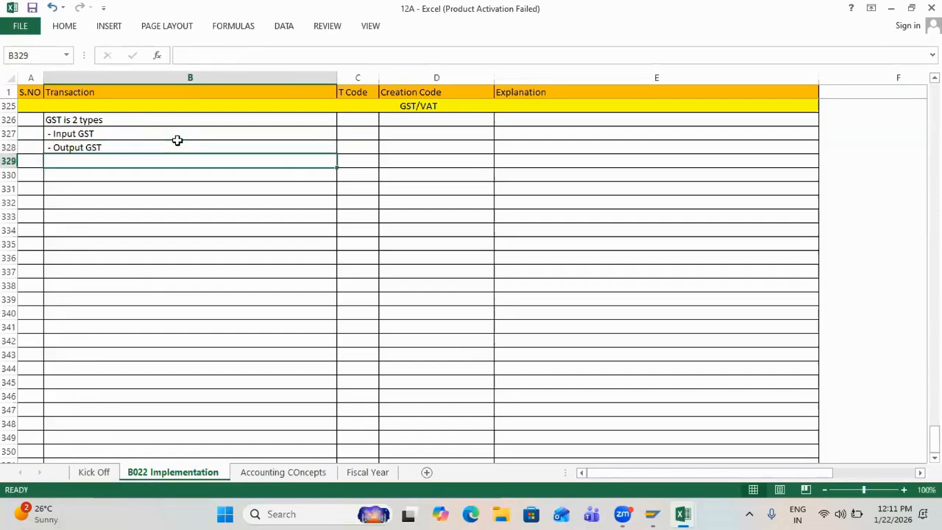
# Step: Append '(Purchase)' to the Input GST line and '(Sales)' to the Output GST line
pyautogui.doubleClick(122, 132)
pyautogui.write('(')
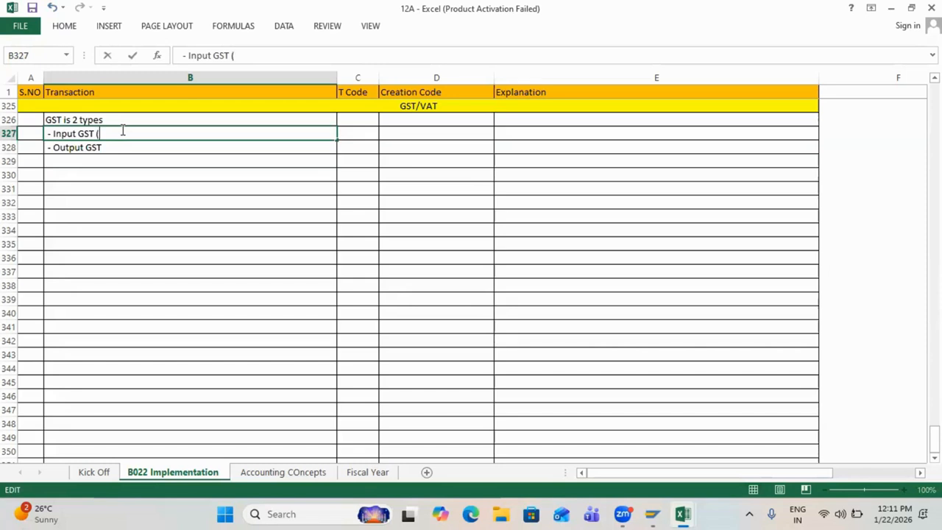
pyautogui.write('Purchase')
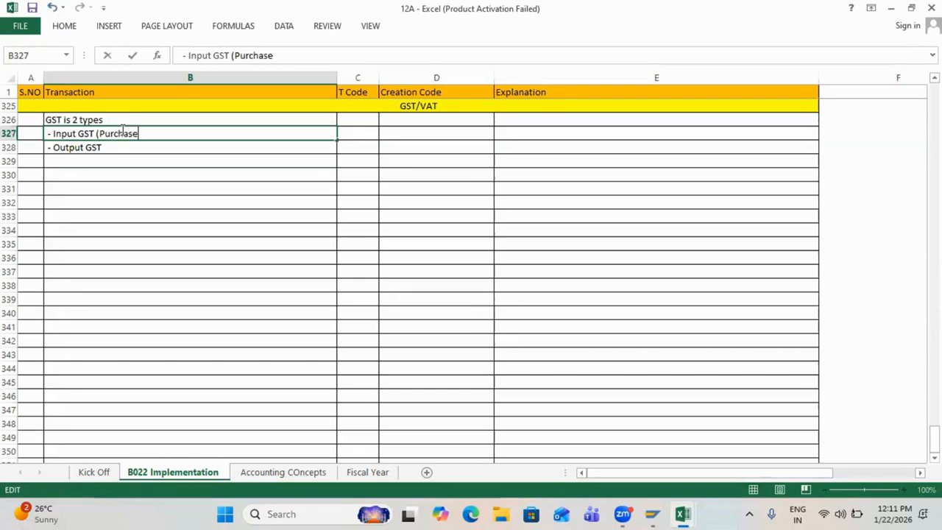
pyautogui.write(')')
pyautogui.click(129, 147)
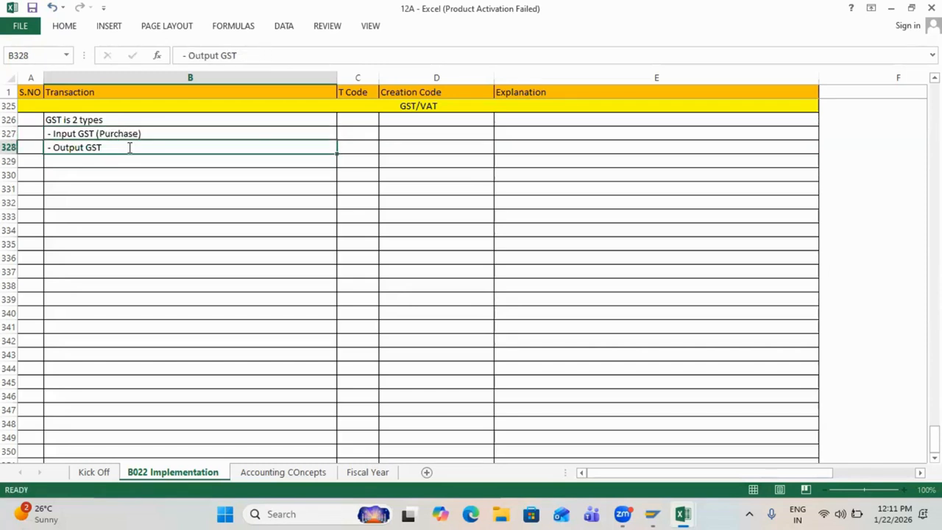
pyautogui.doubleClick(129, 147)
pyautogui.write('(Sales')
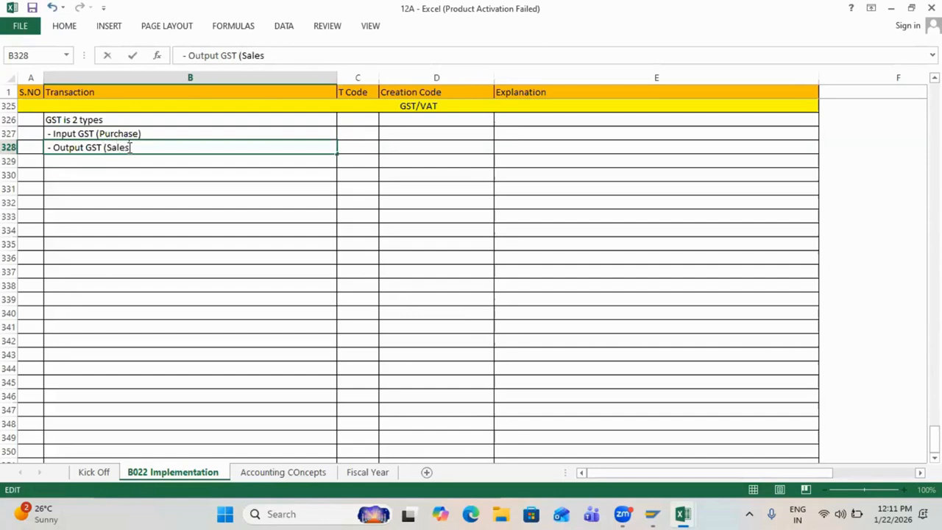
pyautogui.write(')')
pyautogui.hotkey('shift', 'Return')
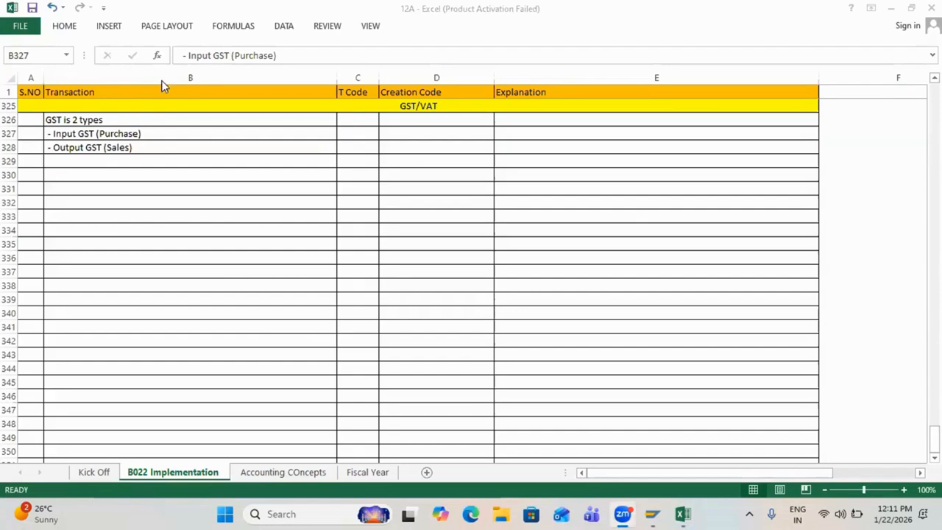
pyautogui.click(140, 133)
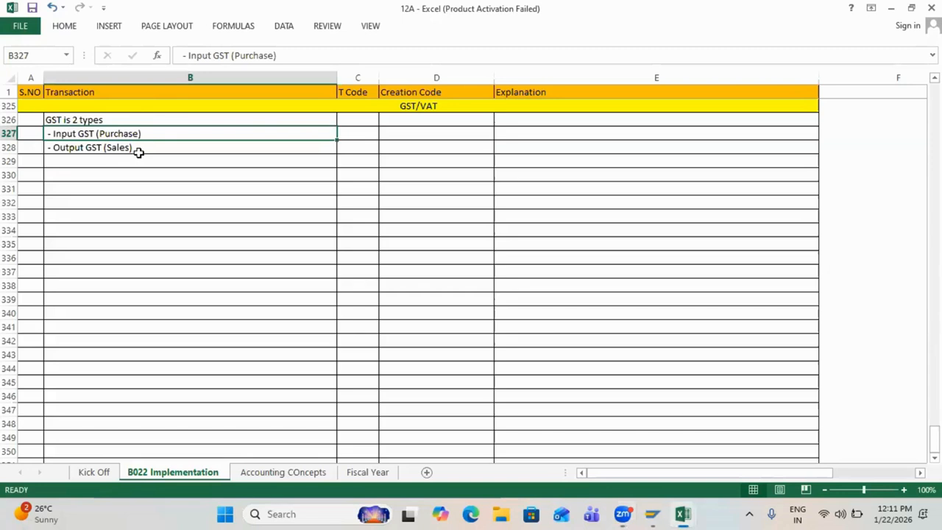
pyautogui.press('Down')
pyautogui.press('Down')
pyautogui.press('Down')
pyautogui.press('Up')
pyautogui.press('Down')
pyautogui.press('Up')
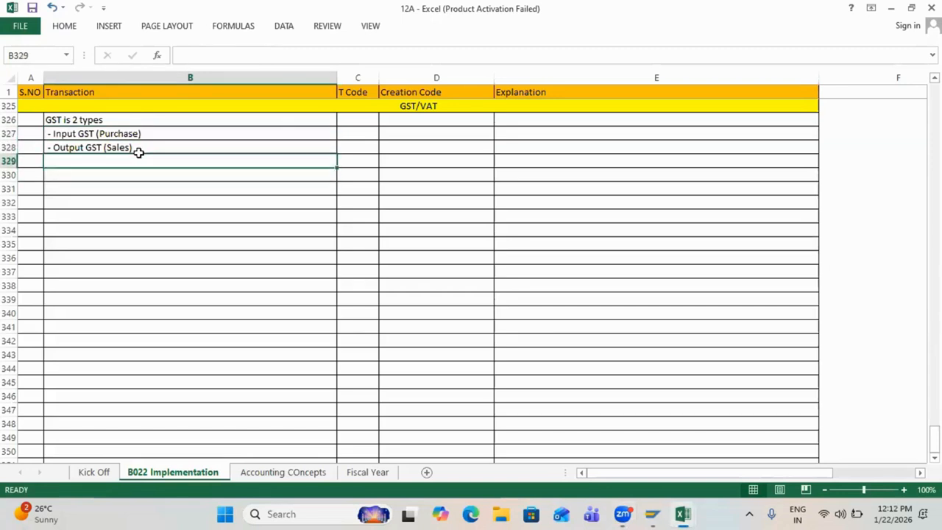
pyautogui.press('Down')
pyautogui.press('Left')
# Step: Enter the heading 'Conditions in GST' in B330
pyautogui.press('Right')
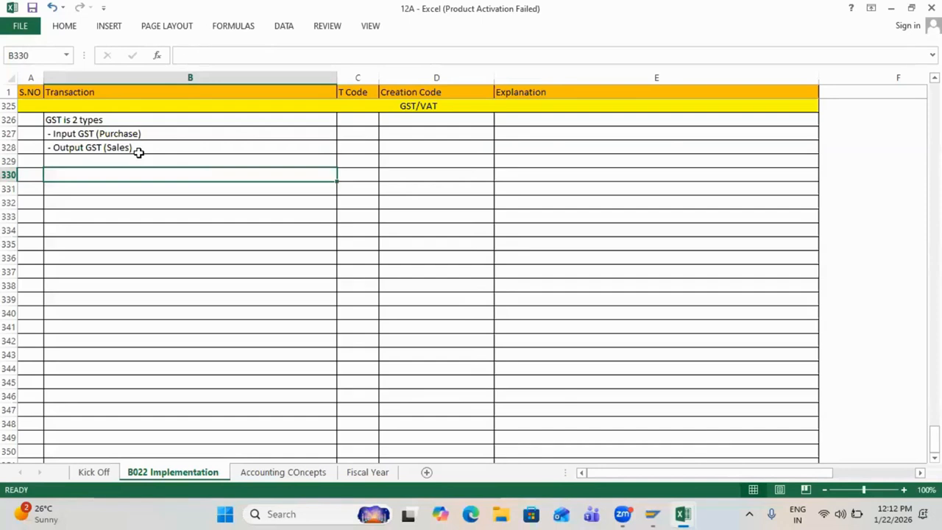
pyautogui.write('Con')
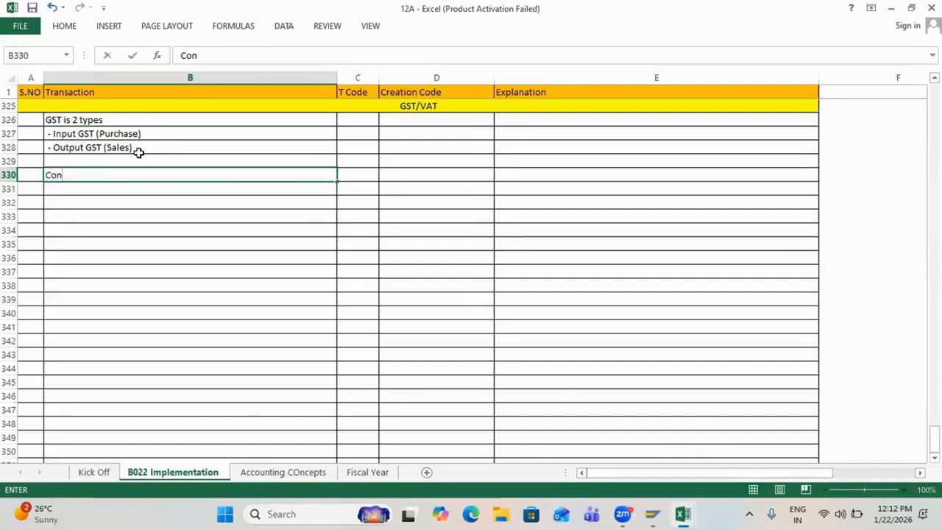
pyautogui.write('dition')
pyautogui.press('BackSpace')
pyautogui.write('s in ')
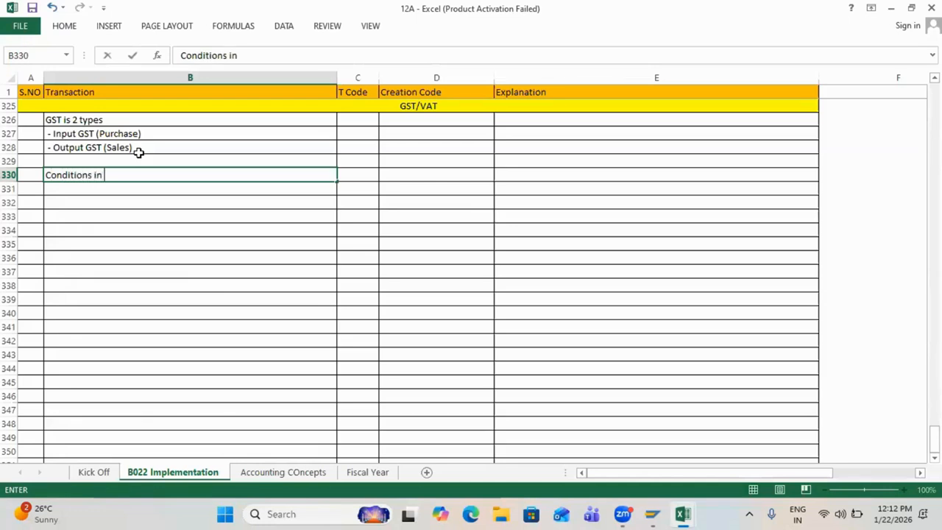
pyautogui.write('GST')
pyautogui.press('Return')
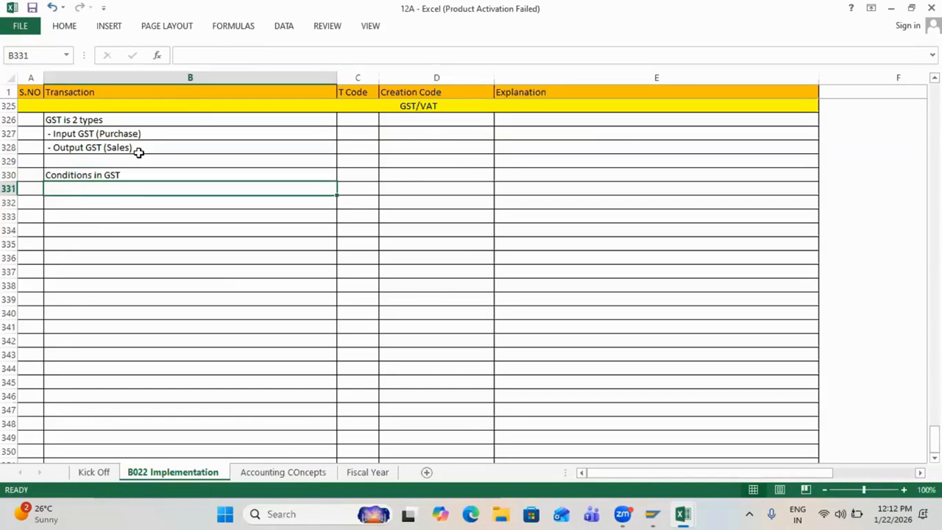
# Step: List CGST, SGST and IGST in B331–B333 beneath the heading
pyautogui.write('CGST')
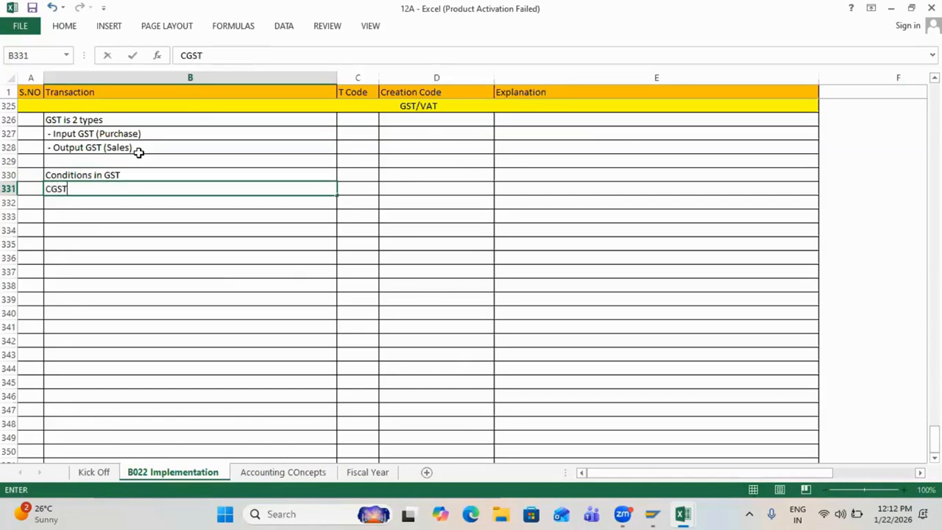
pyautogui.press('BackSpace')
pyautogui.write('T')
pyautogui.press('Return')
pyautogui.write('SGST')
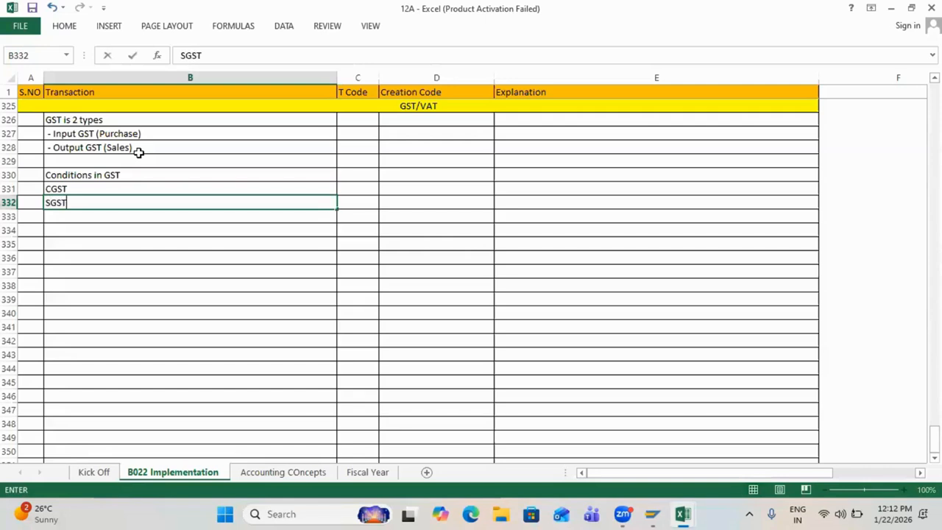
pyautogui.hotkey('ctrl', 'Return')
pyautogui.press('Down')
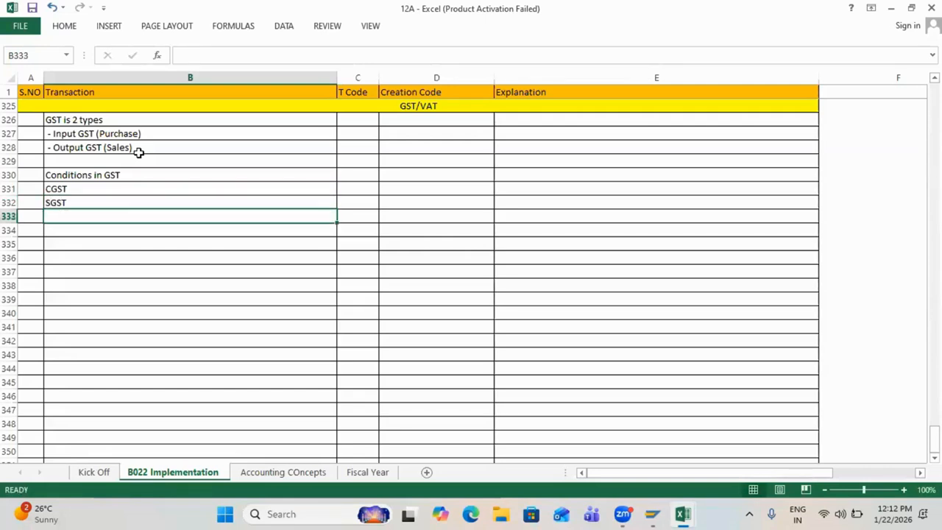
pyautogui.write('IGST')
pyautogui.press('Return')
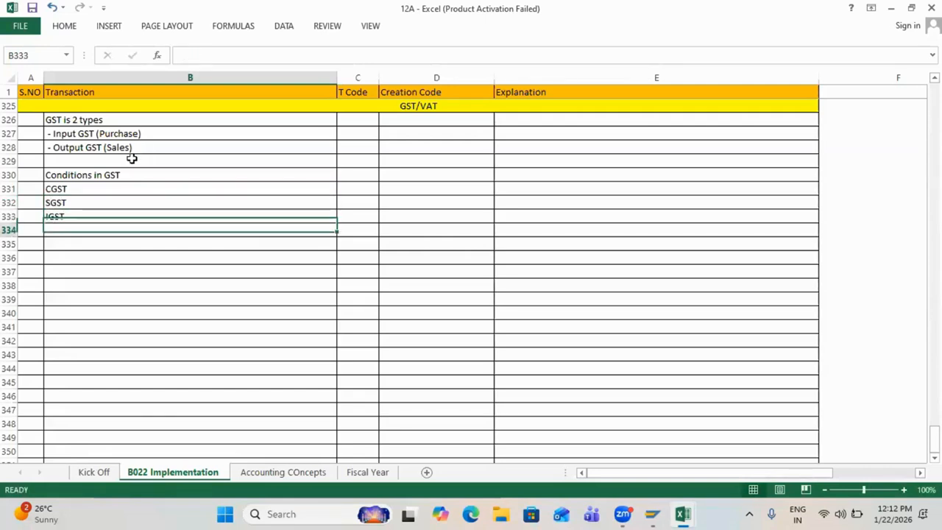
# Step: Increase the indent of CGST, SGST and IGST in B331:B333 by one level
pyautogui.moveTo(51, 189); pyautogui.dragTo(57, 217)
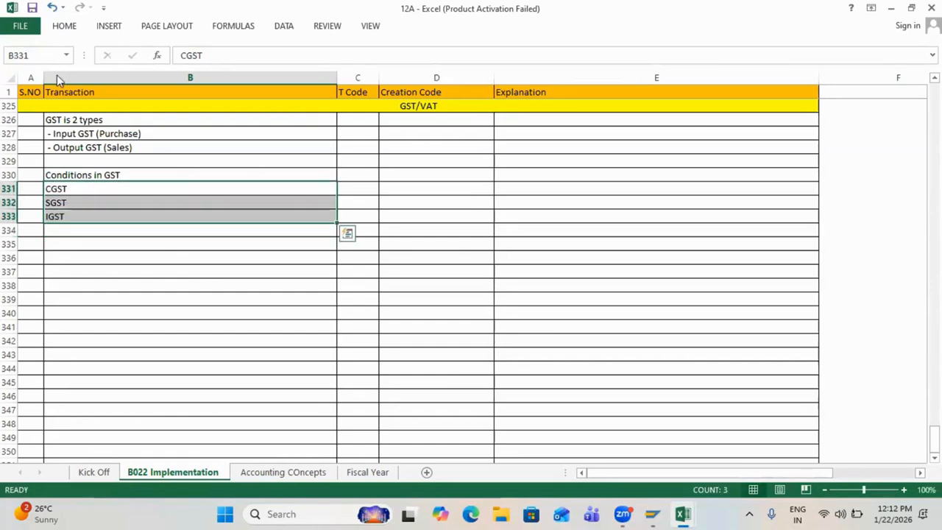
pyautogui.click(66, 27)
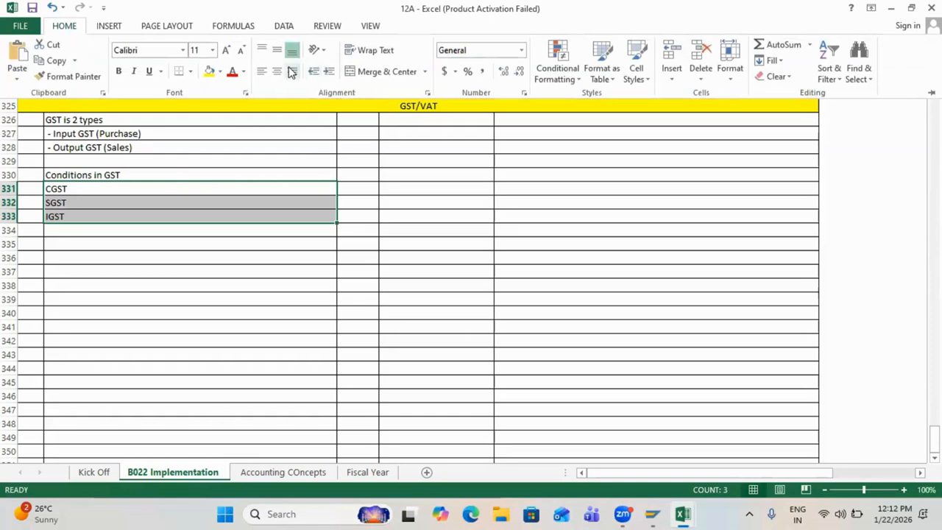
pyautogui.click(329, 76)
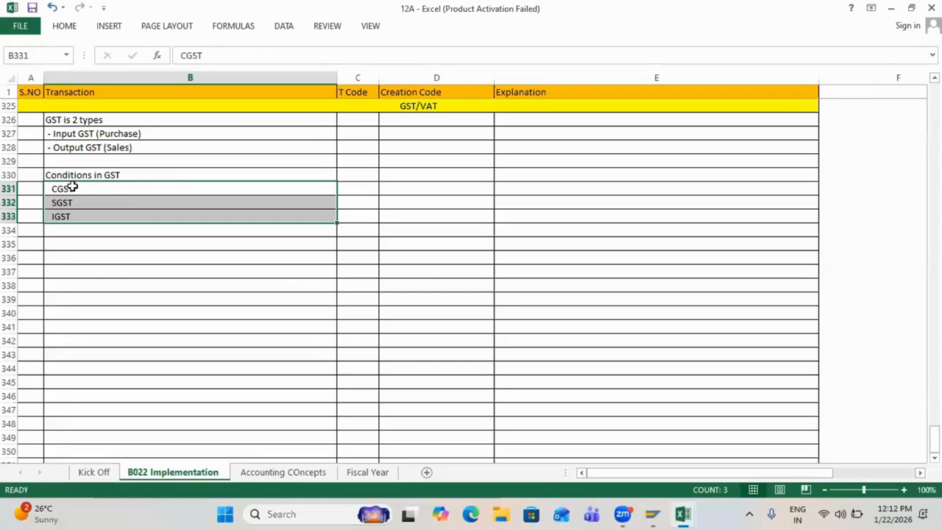
pyautogui.click(69, 188)
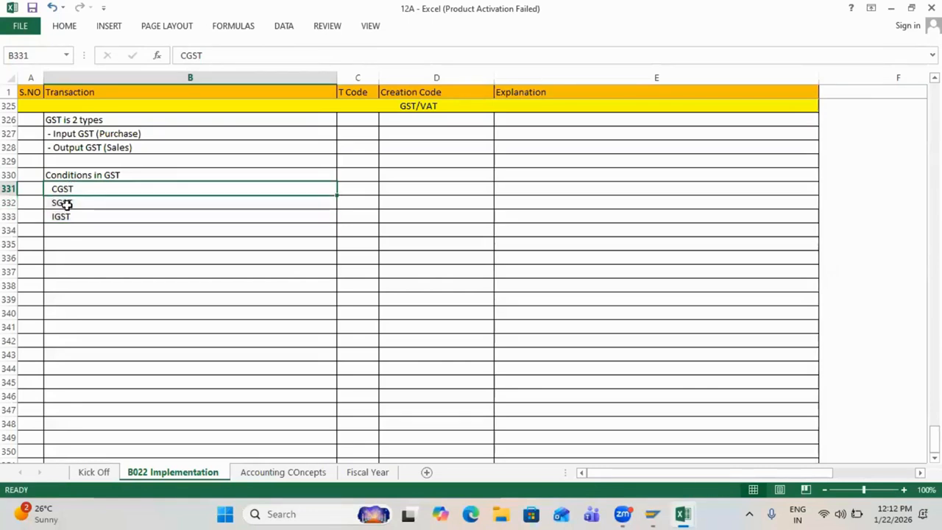
pyautogui.click(65, 204)
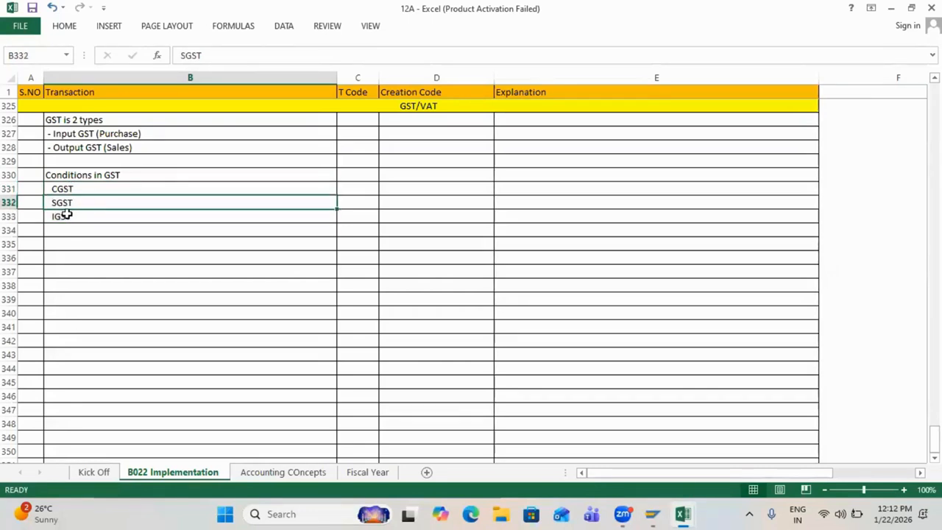
pyautogui.click(65, 216)
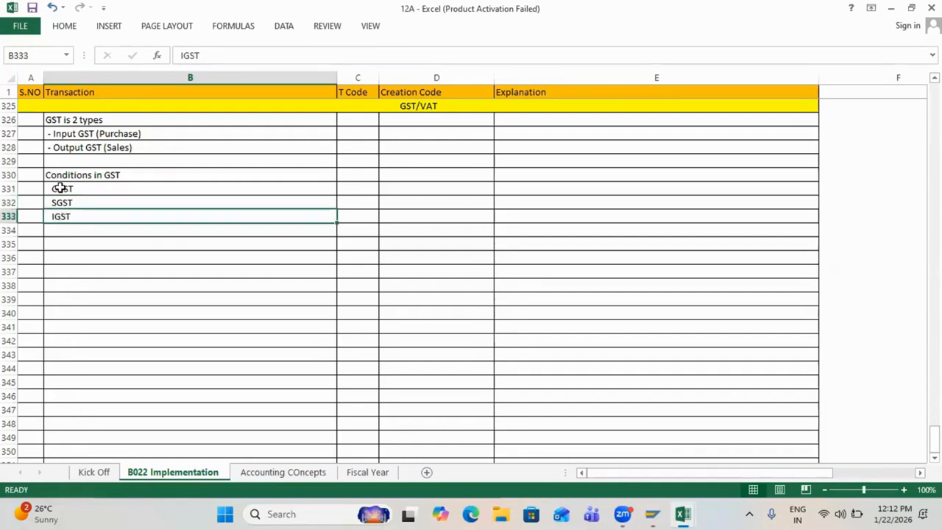
pyautogui.moveTo(62, 189); pyautogui.dragTo(57, 216)
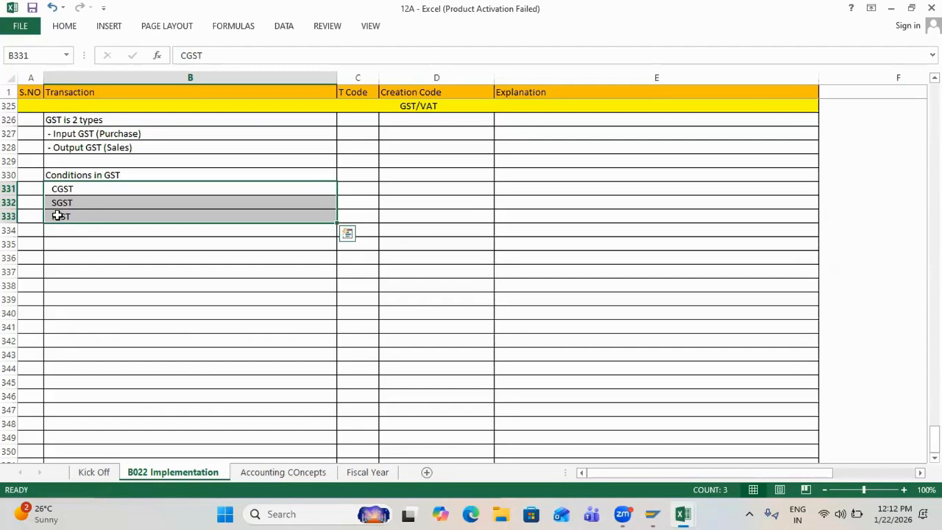
# Step: Review the Input/Output GST lines and CGST, SGST, IGST entries, ending on B335
pyautogui.click(57, 189)
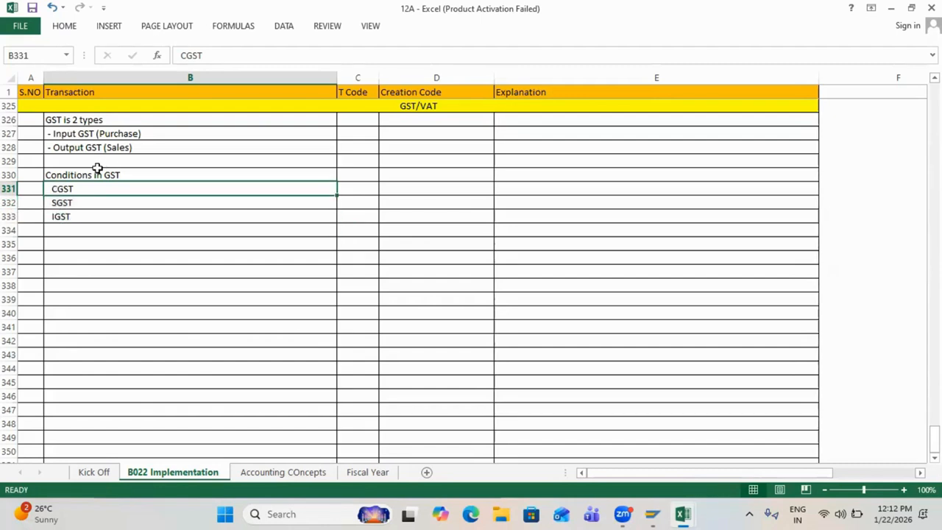
pyautogui.moveTo(59, 189); pyautogui.dragTo(61, 212)
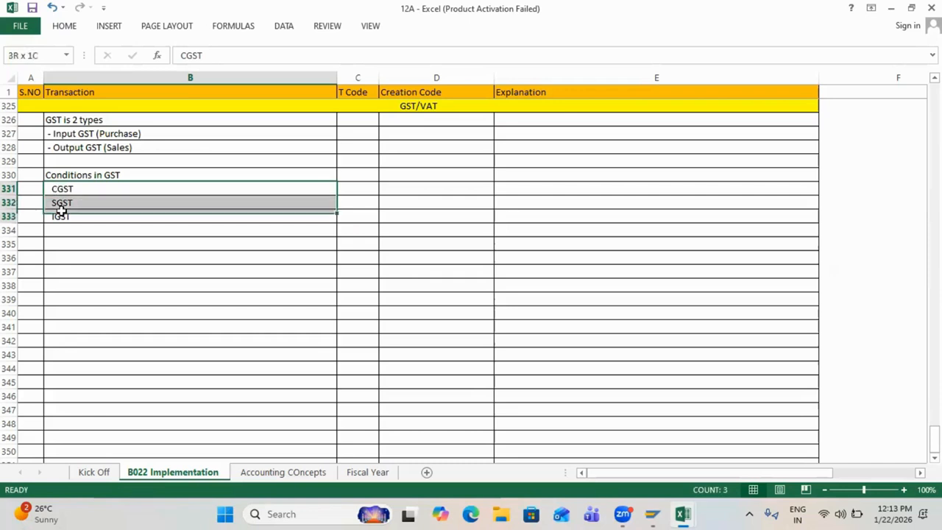
pyautogui.click(61, 133)
pyautogui.click(63, 145)
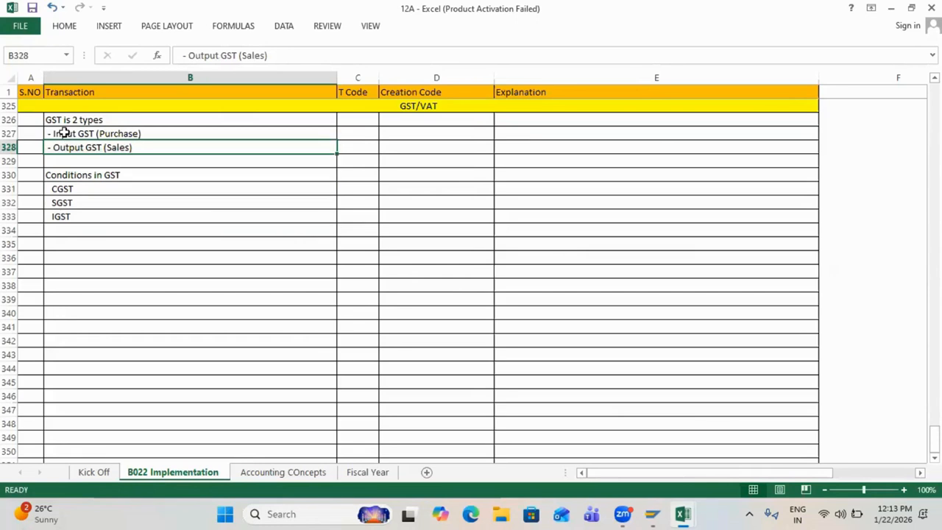
pyautogui.click(64, 133)
pyautogui.click(64, 145)
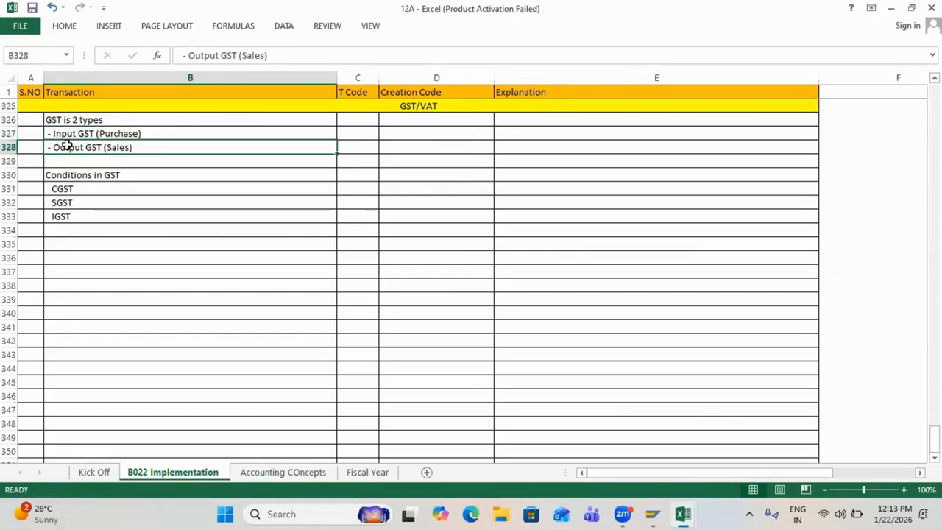
pyautogui.click(63, 132)
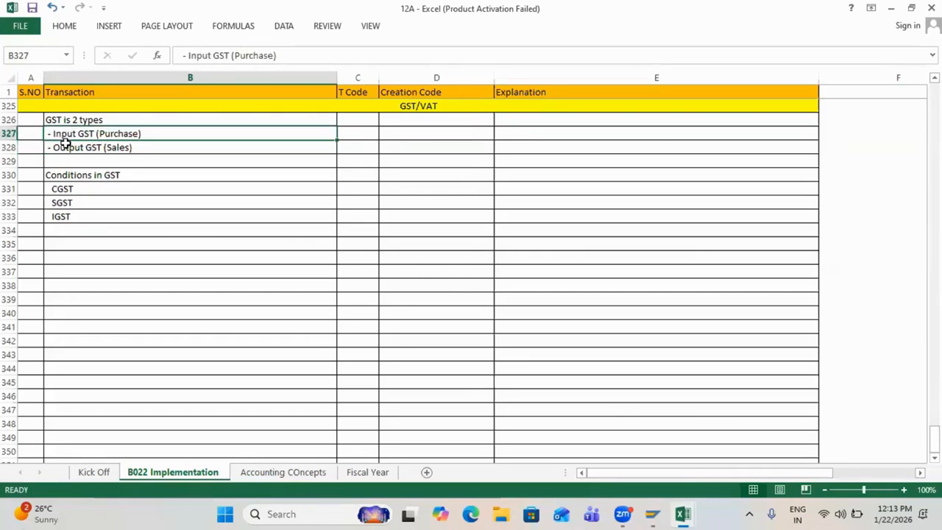
pyautogui.click(65, 144)
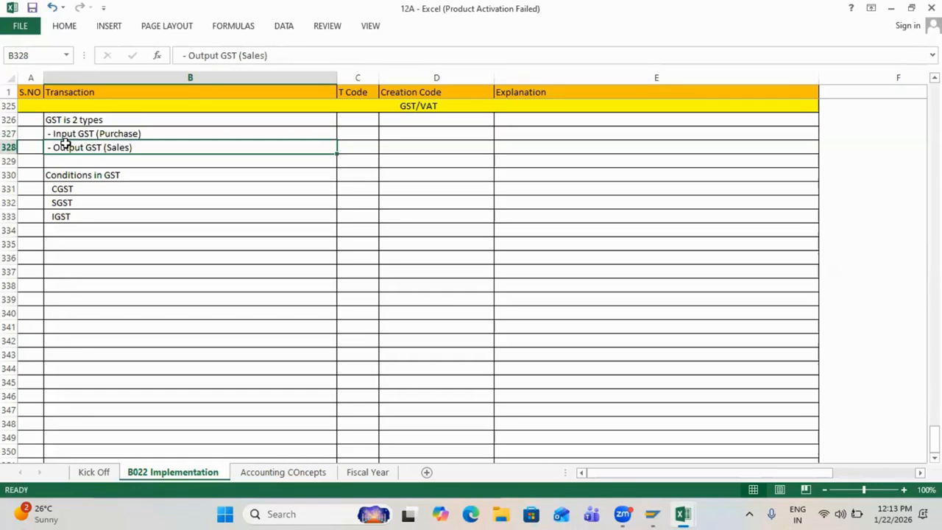
pyautogui.click(66, 214)
pyautogui.click(62, 240)
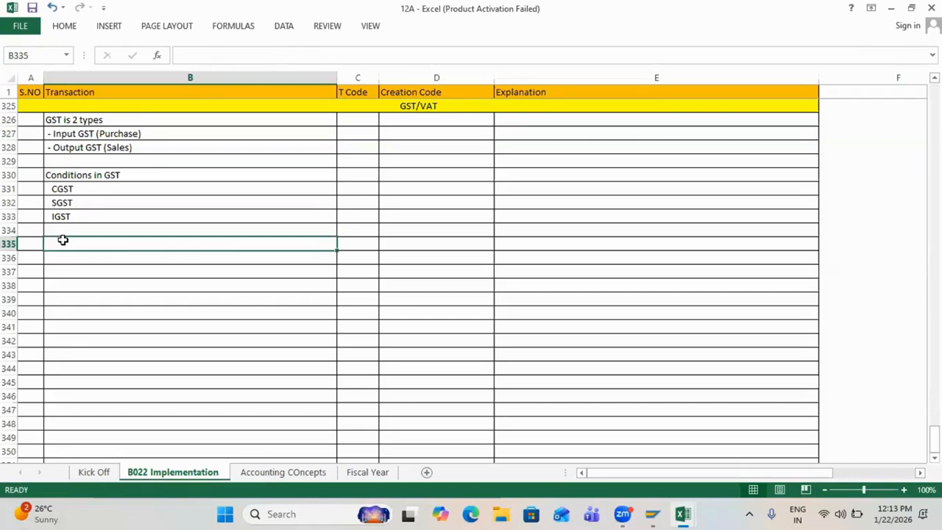
# Step: Enter the heading 'Tax rates in India' in B335, lowercasing 'In'
pyautogui.write('Tax rates In ')
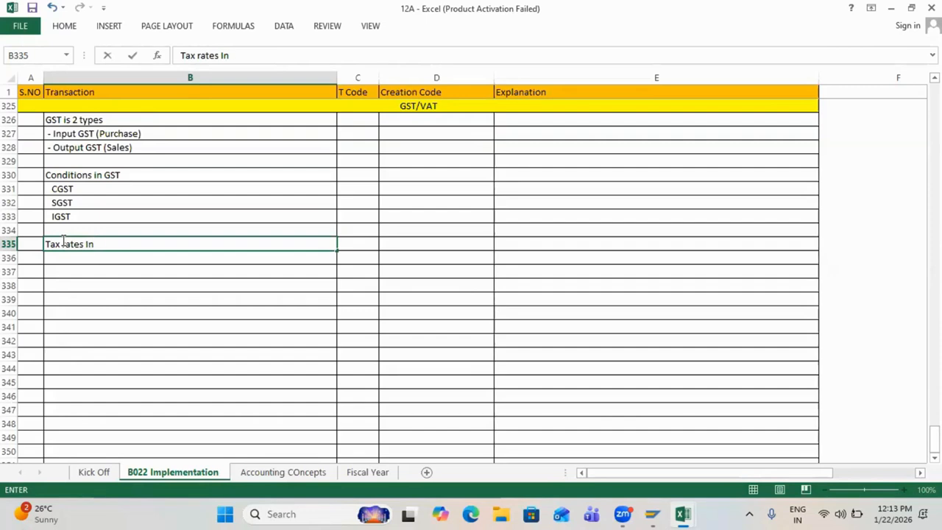
pyautogui.write('India')
pyautogui.press('Return')
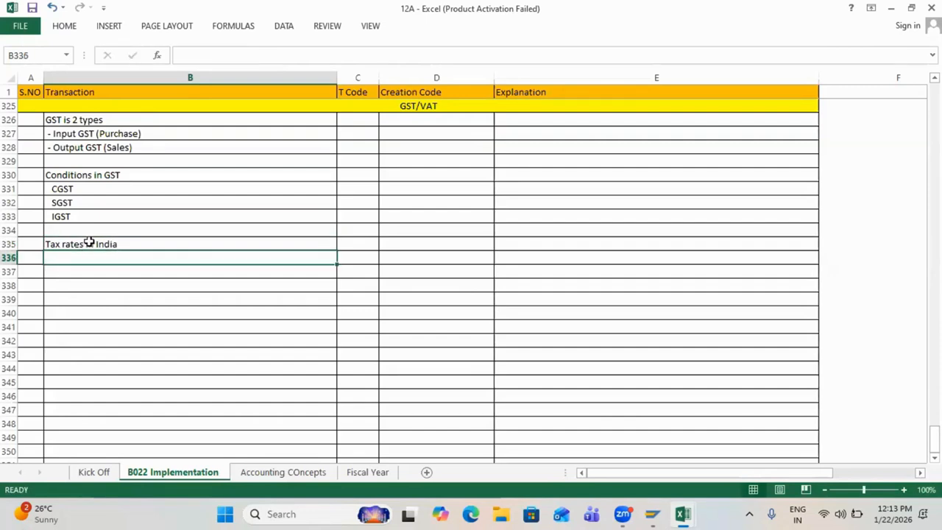
pyautogui.doubleClick(88, 243)
pyautogui.press('BackSpace')
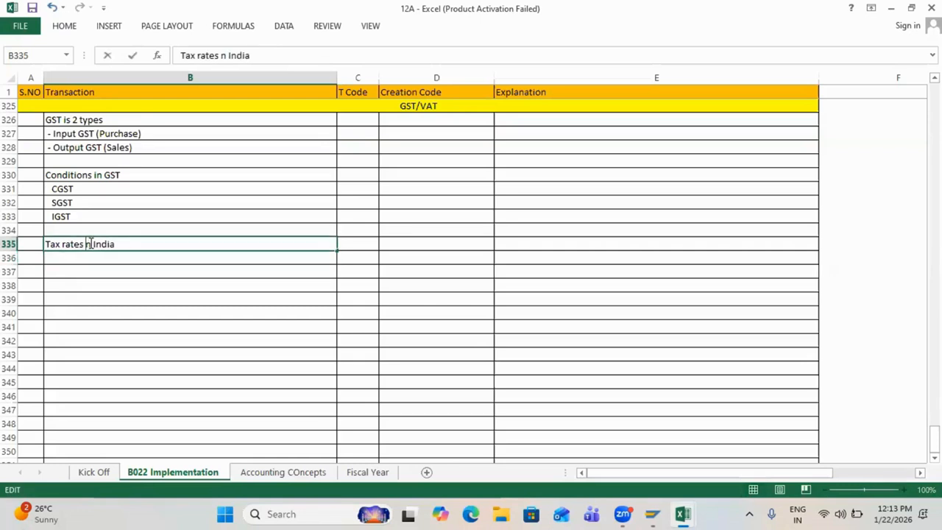
pyautogui.write('i')
pyautogui.press('Return')
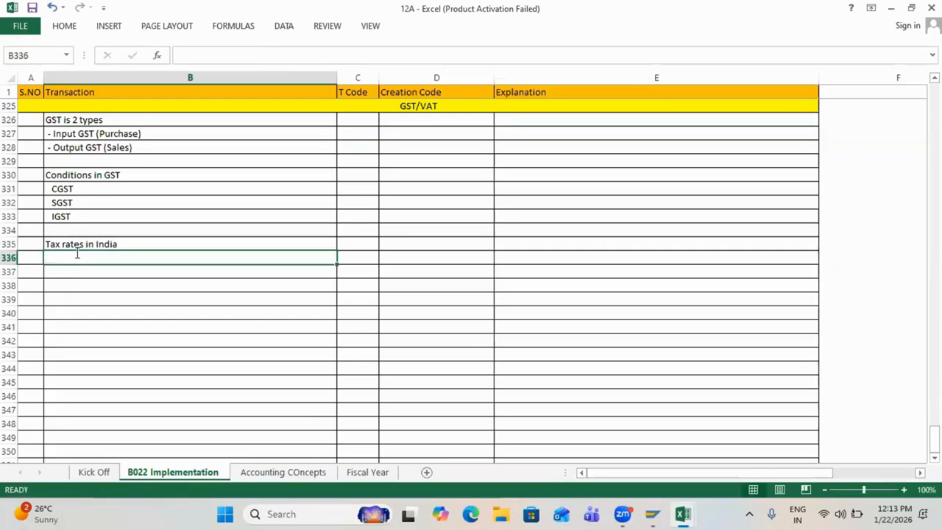
# Step: Enter the rates 0/3/5/12/18/28 in B336
pyautogui.write('0/')
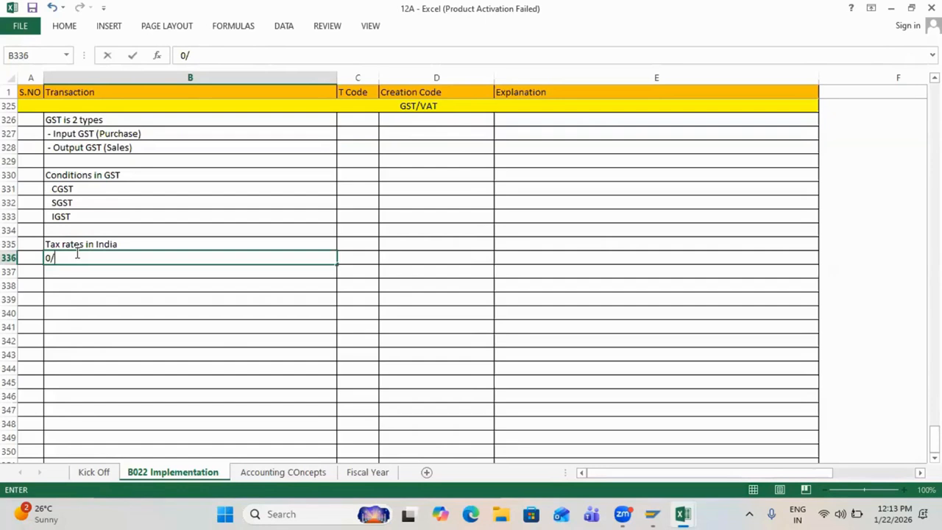
pyautogui.write('3/5/12/18/')
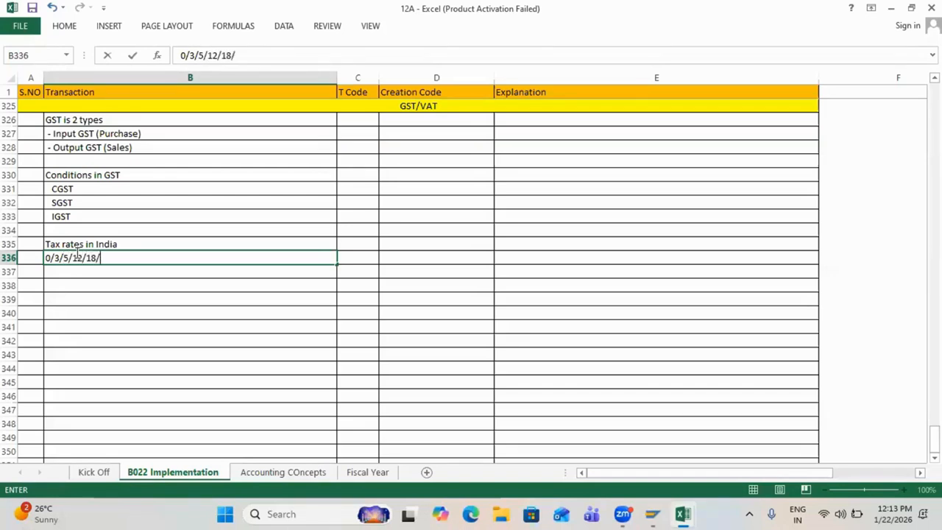
pyautogui.write('28')
pyautogui.press('Return')
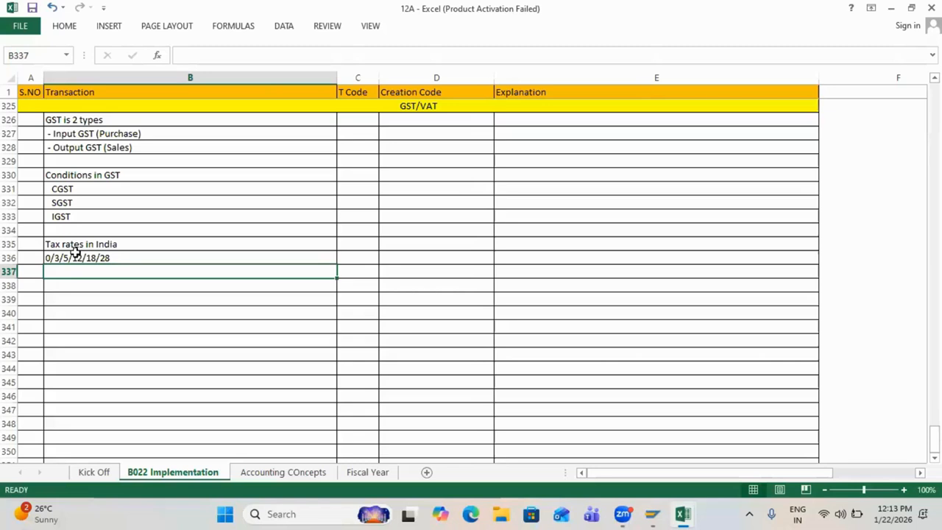
pyautogui.doubleClick(59, 256)
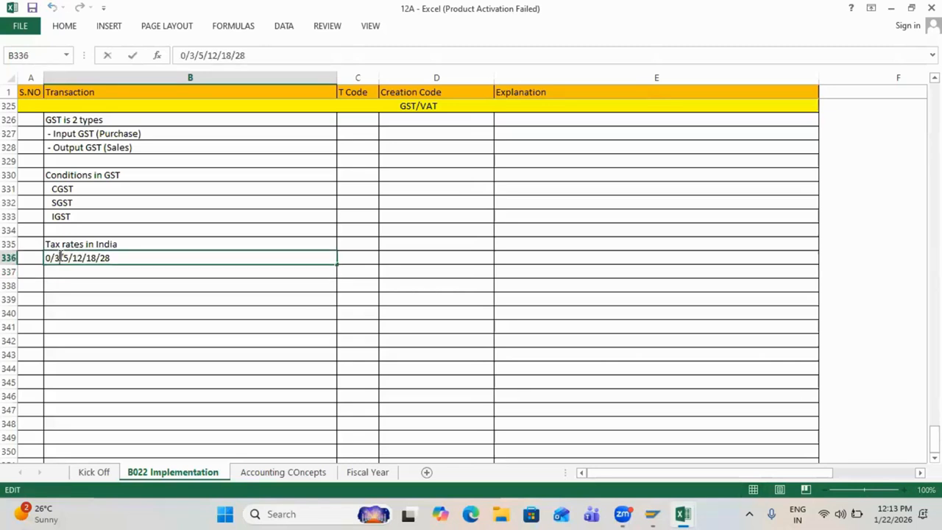
pyautogui.moveTo(59, 256); pyautogui.dragTo(53, 255)
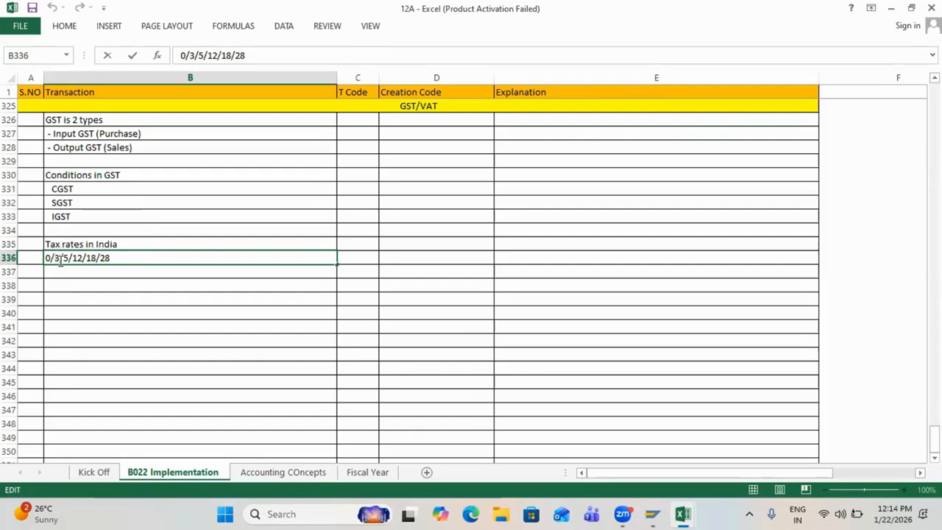
pyautogui.click(72, 306)
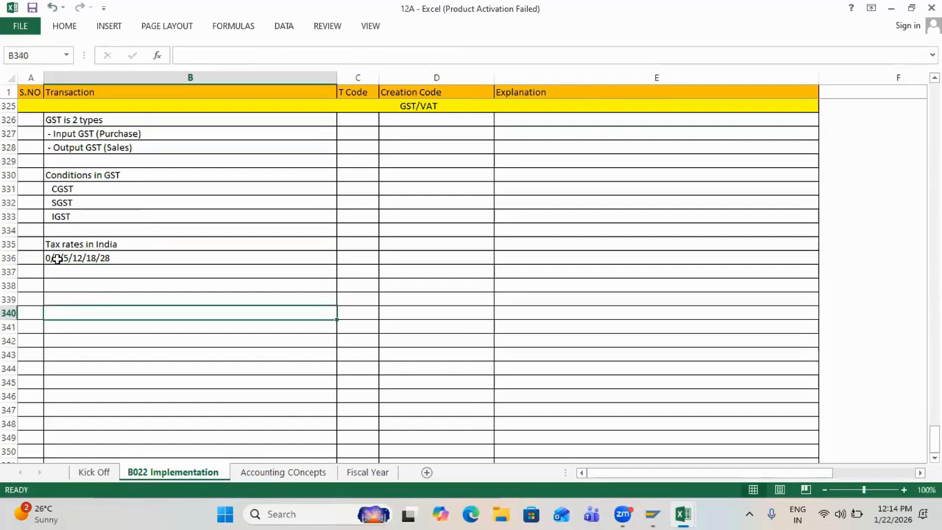
pyautogui.press('Up')
pyautogui.press('Up')
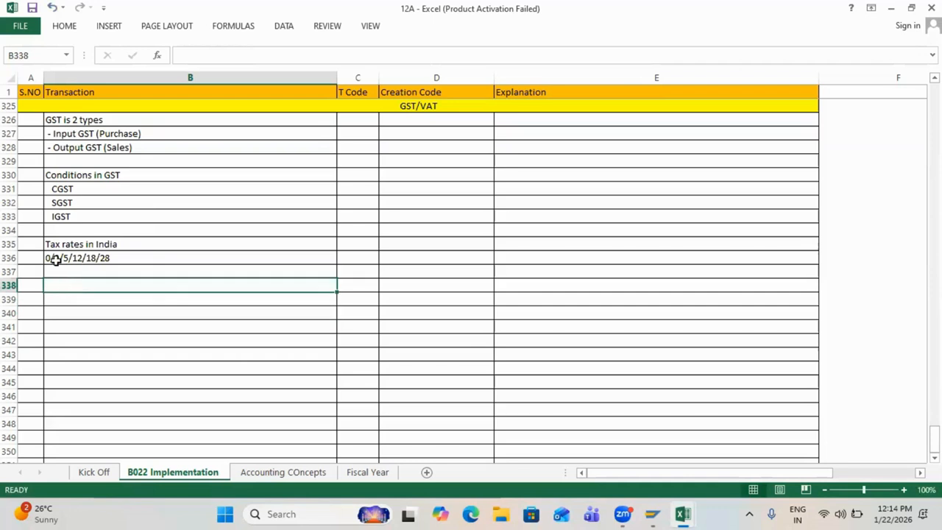
pyautogui.click(55, 259)
pyautogui.click(64, 294)
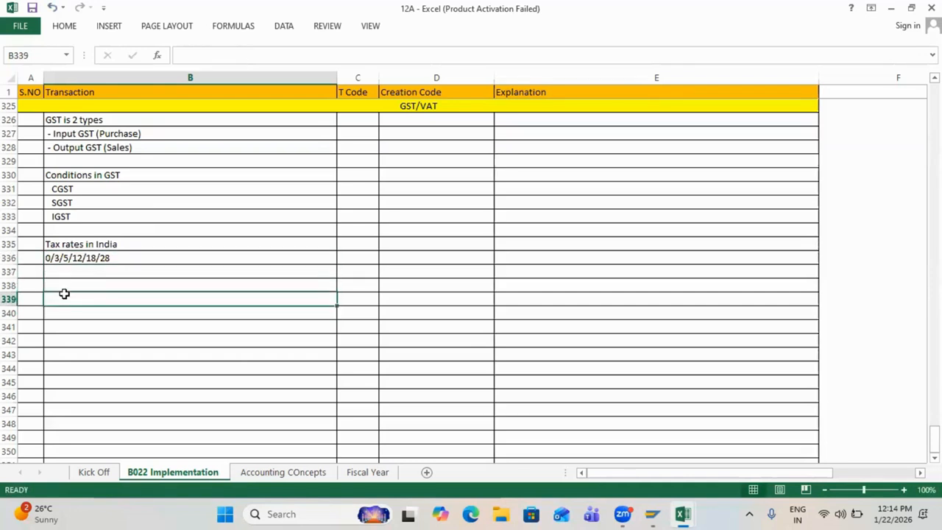
pyautogui.press('Up')
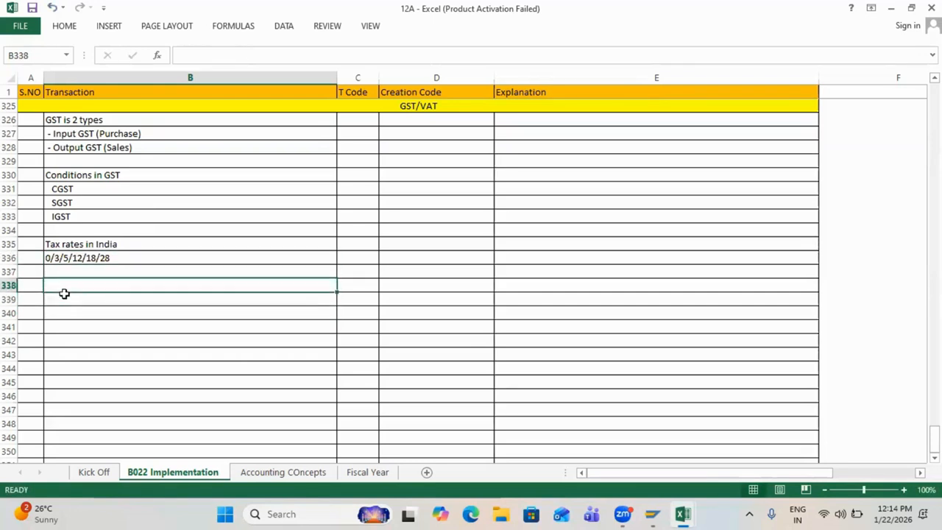
pyautogui.moveTo(56, 119); pyautogui.dragTo(67, 255)
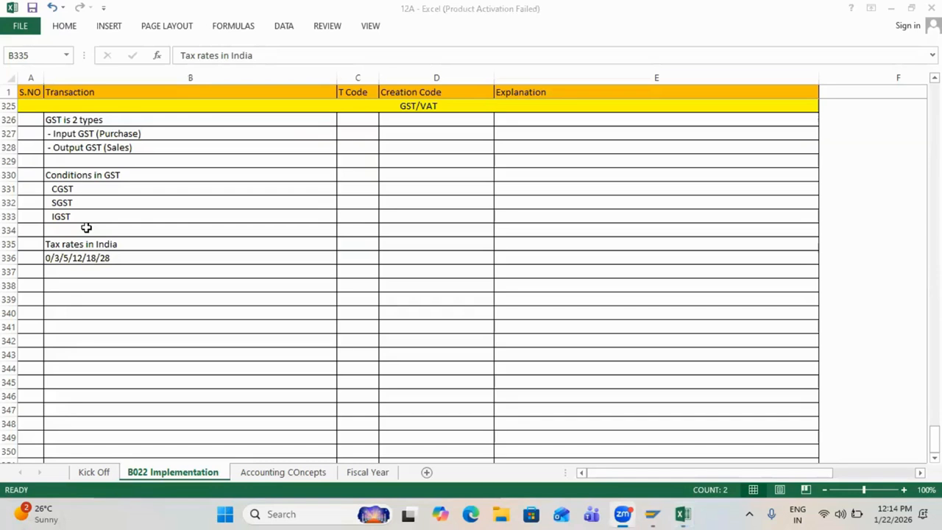
pyautogui.press('F2')
pyautogui.click(83, 281)
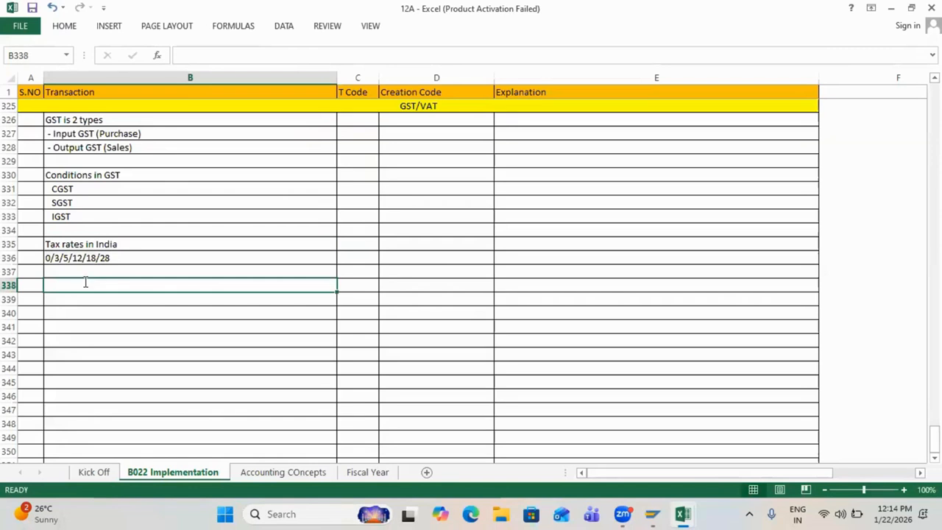
pyautogui.write('Scenario')
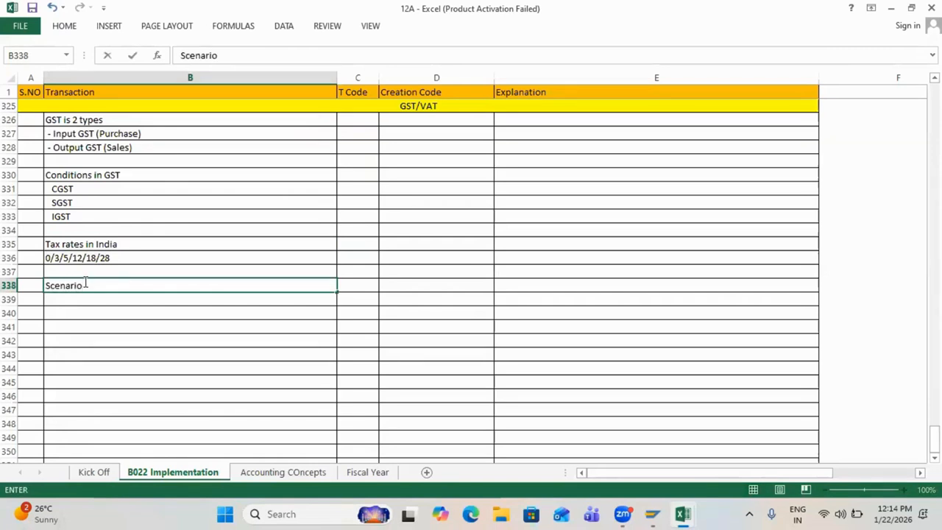
pyautogui.write(' 1')
# Step: Describe Scenario-1: inventory purchase for Rs 100000 from Vendor Reliance Industries @ 5 % GST within State
pyautogui.press('Return')
pyautogui.write('Pu')
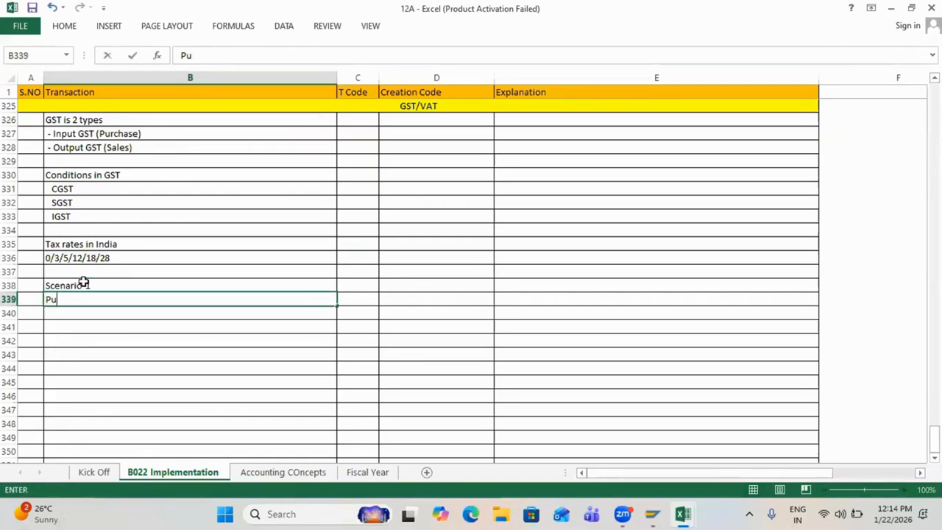
pyautogui.write('rchase of Invenot')
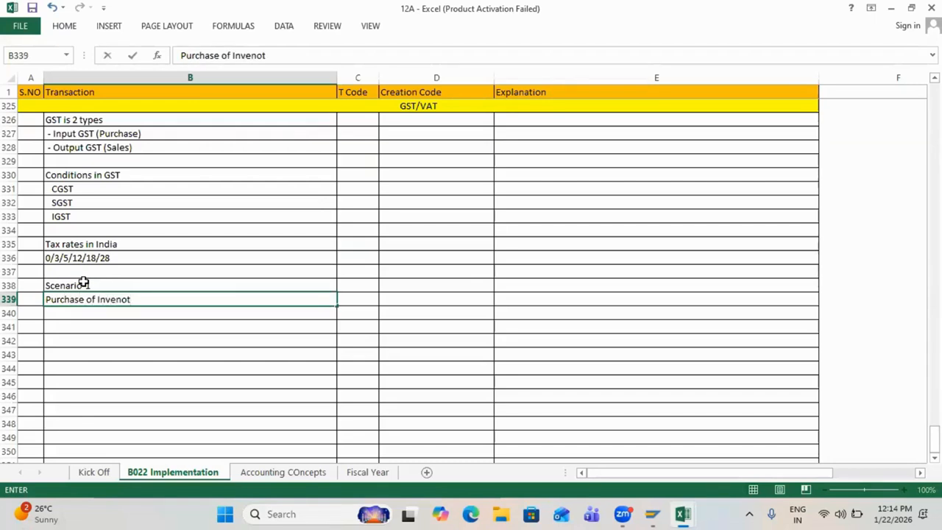
pyautogui.press('BackSpace')
pyautogui.press('BackSpace')
pyautogui.write('tory for Rs 100000')
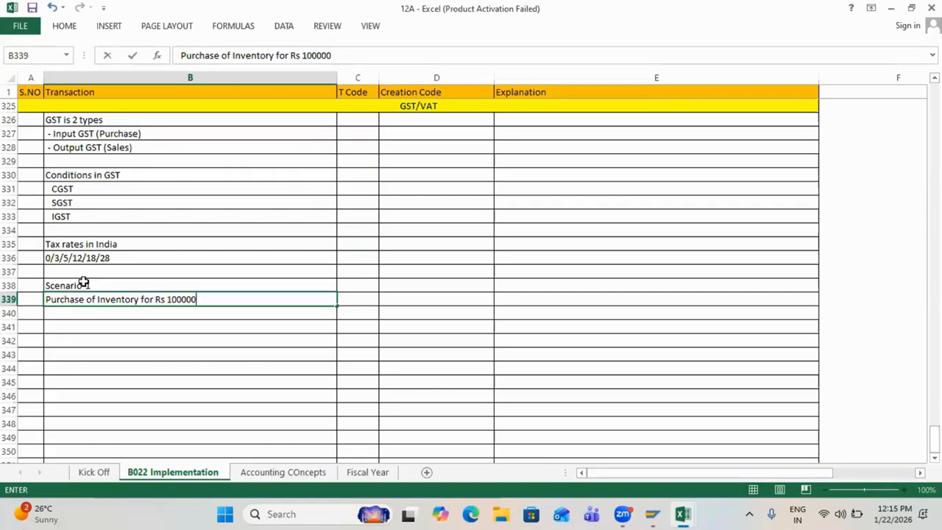
pyautogui.write(' from Vendor ')
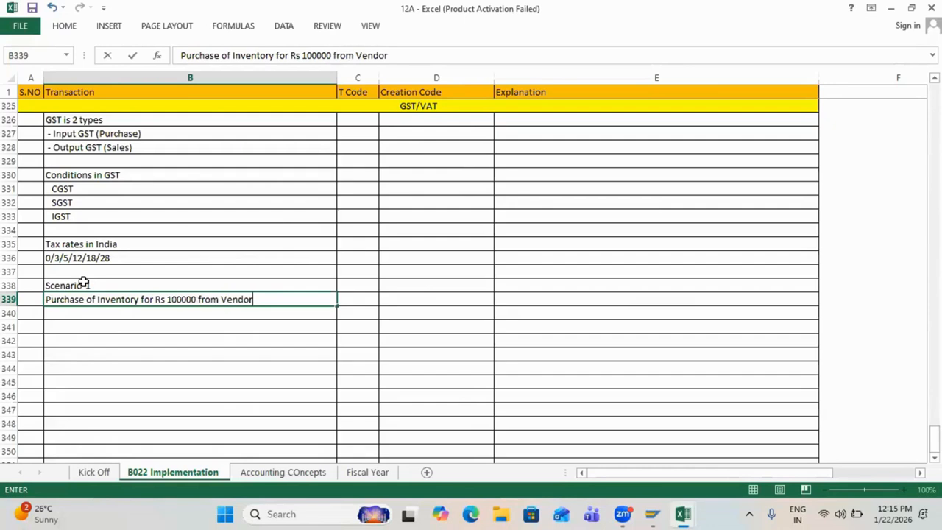
pyautogui.write('Reliance In')
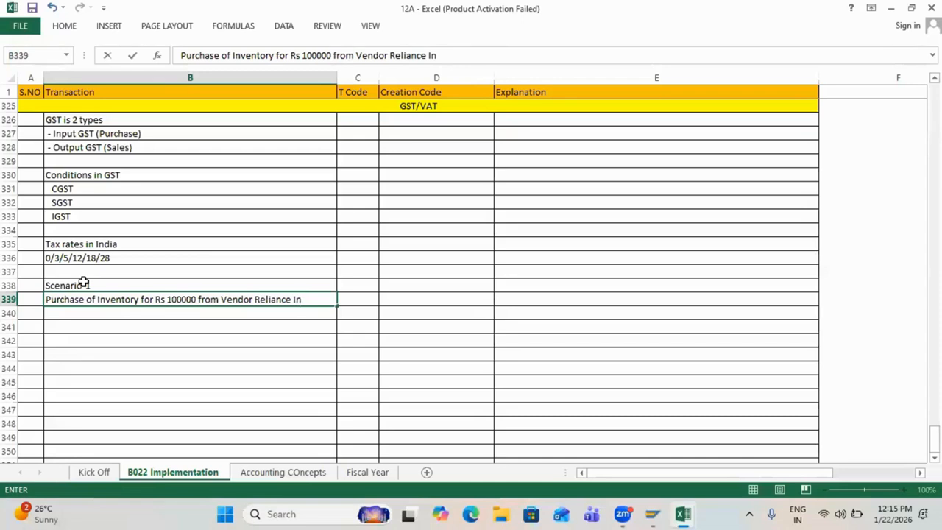
pyautogui.write('dustries @')
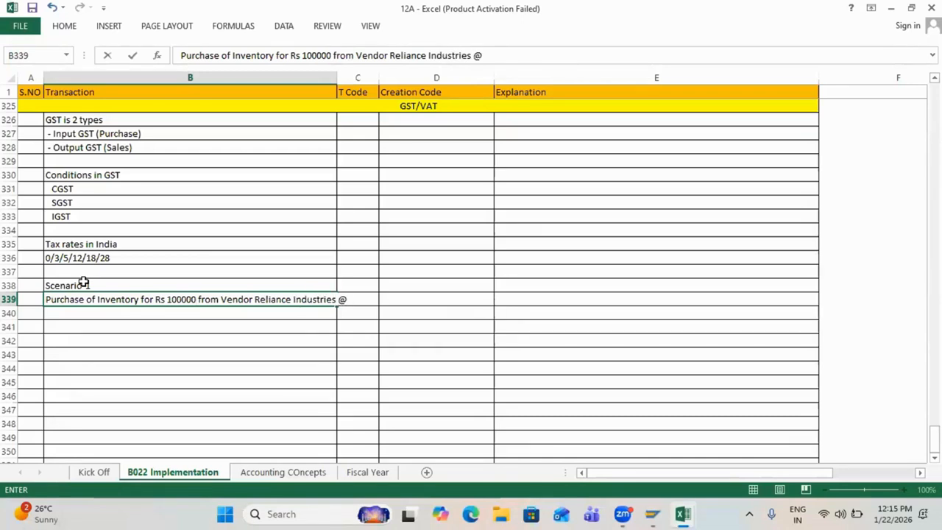
pyautogui.write(' 5 % GST w')
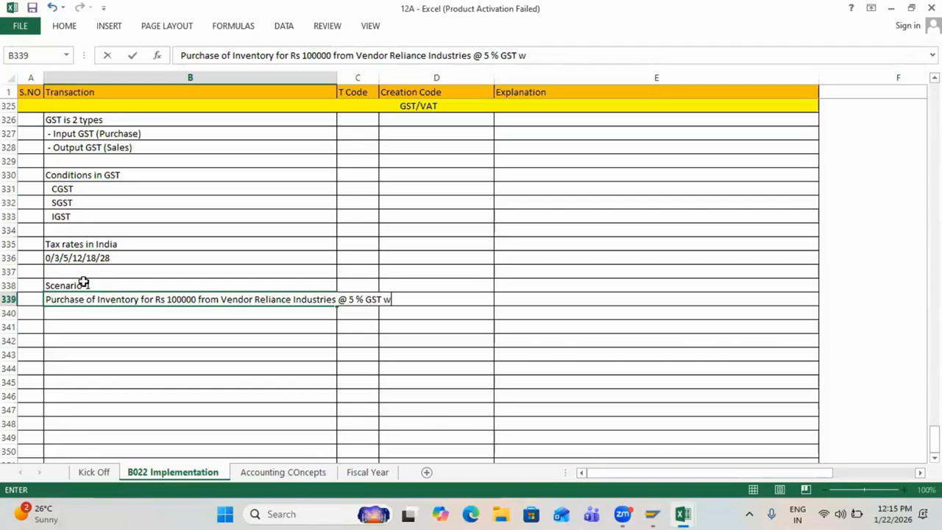
pyautogui.write('ithin State')
pyautogui.press('Return')
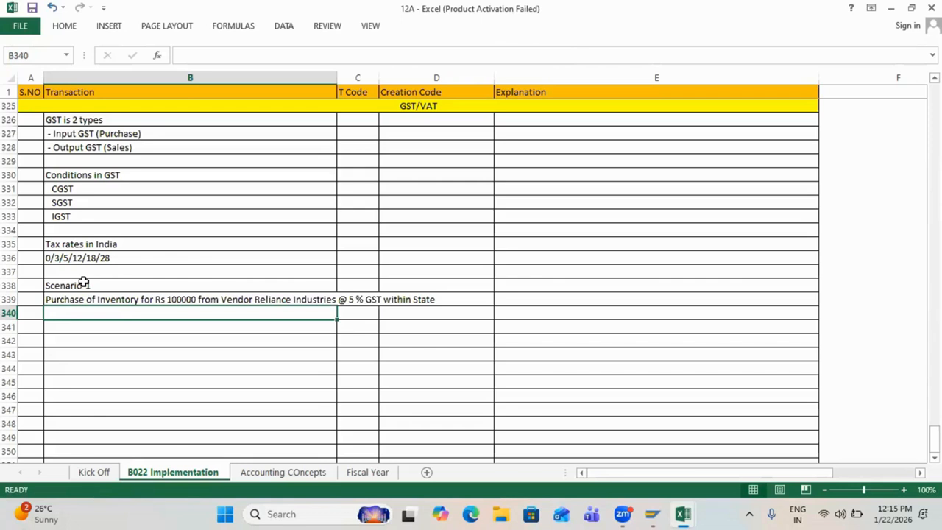
pyautogui.click(73, 324)
# Step: Enter journal lines Inventory AC DR 100000 and Input CGST DR 2500
pyautogui.write('Inventory')
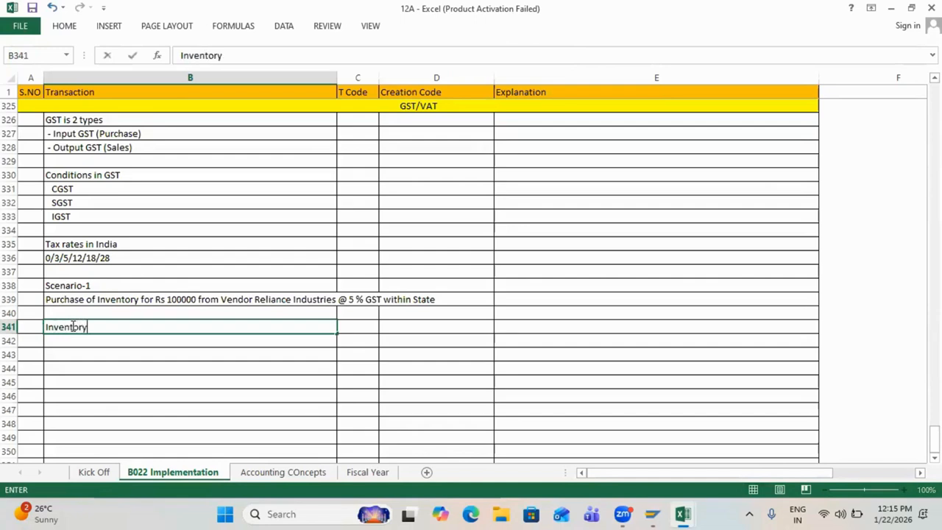
pyautogui.write(' AC')
pyautogui.press('Tab')
pyautogui.write('D')
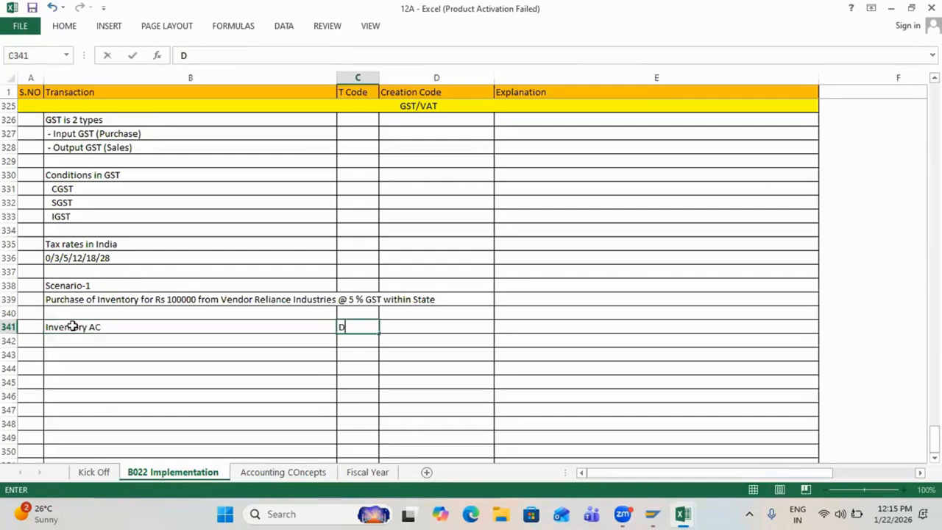
pyautogui.write('R')
pyautogui.press('Tab')
pyautogui.write('1')
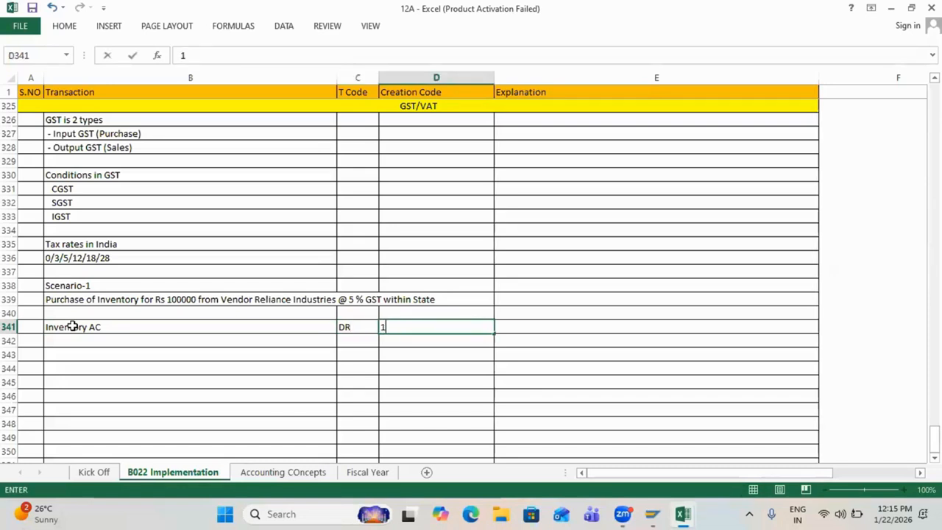
pyautogui.write('00000')
pyautogui.press('Return')
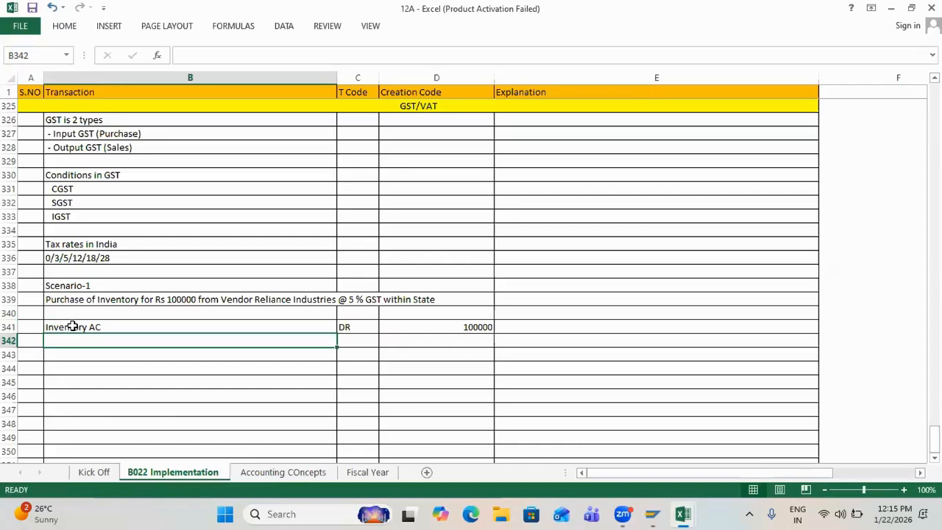
pyautogui.write('Input ')
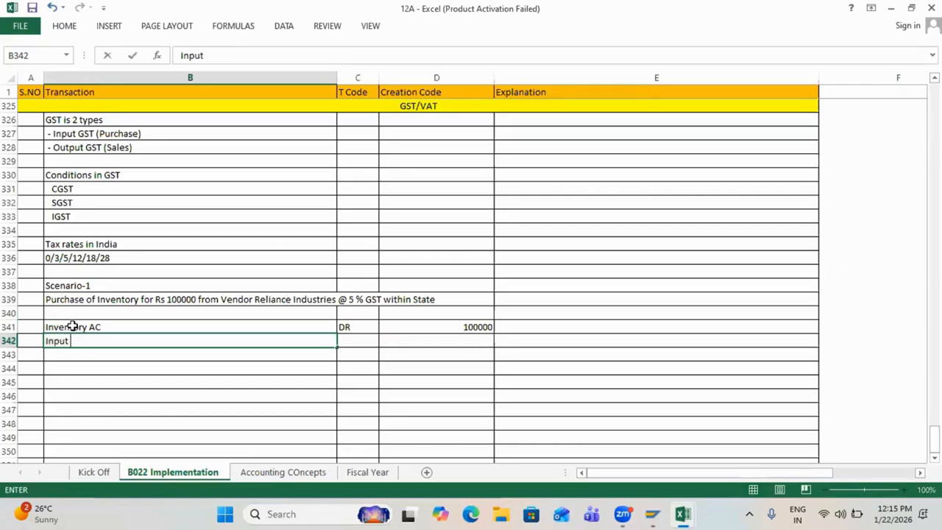
pyautogui.write('CGST')
pyautogui.press('Tab')
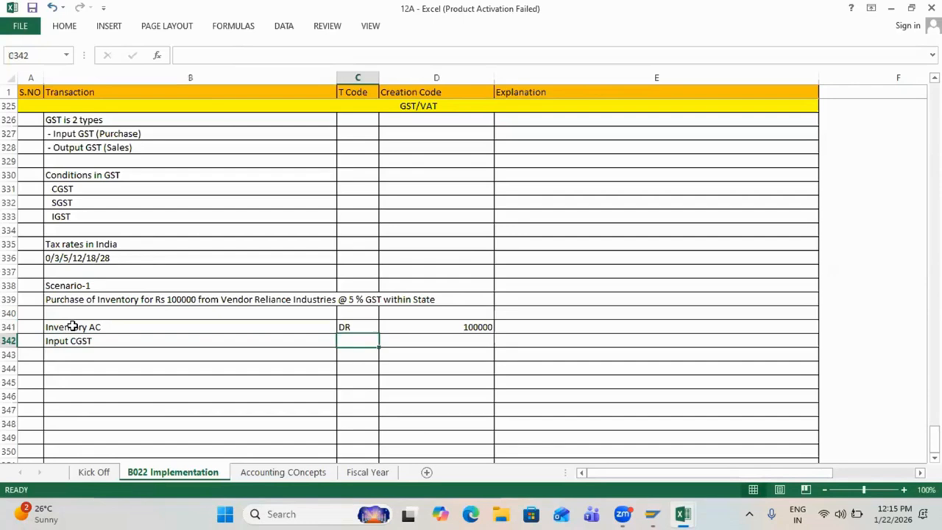
pyautogui.write('DR')
pyautogui.press('Tab')
pyautogui.write('2500')
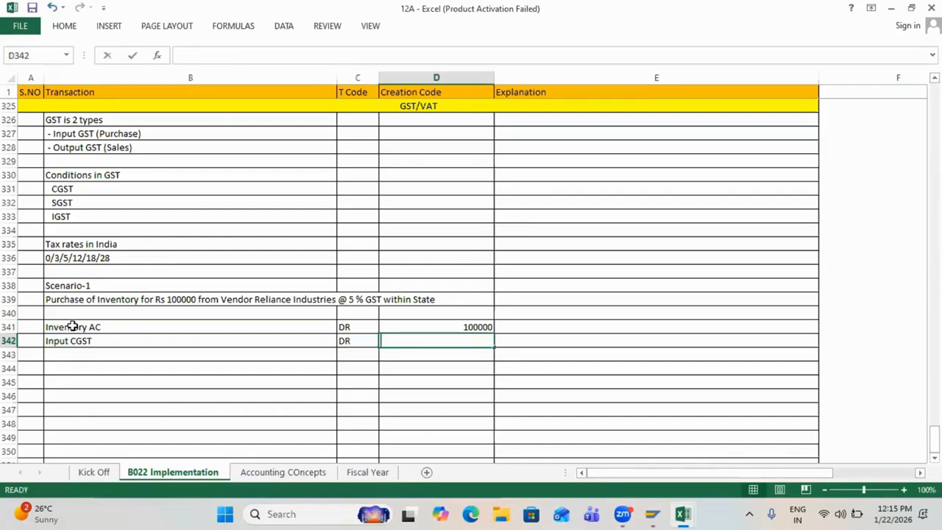
pyautogui.write('0')
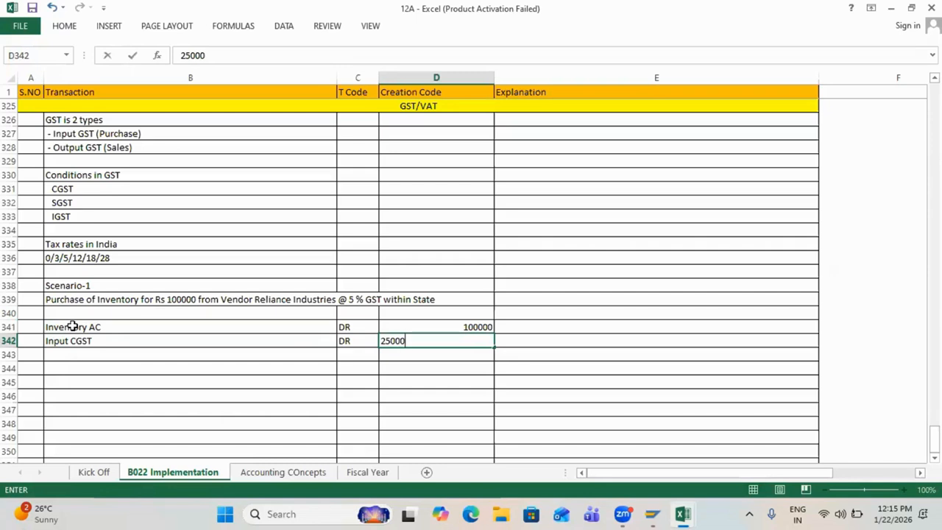
pyautogui.press('BackSpace')
pyautogui.press('Return')
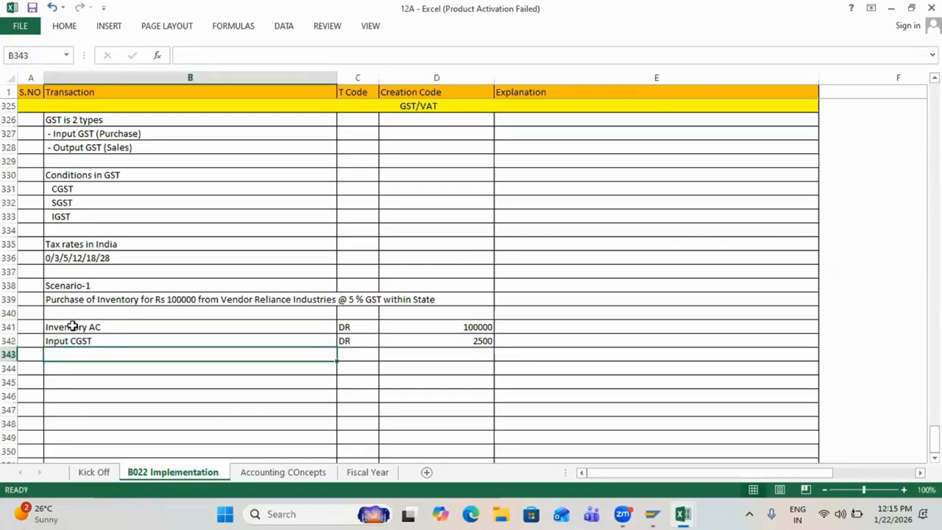
# Step: Add the lines Inout SGST DR 2500 and To Vendor AC CR 105000
pyautogui.write('Inout ')
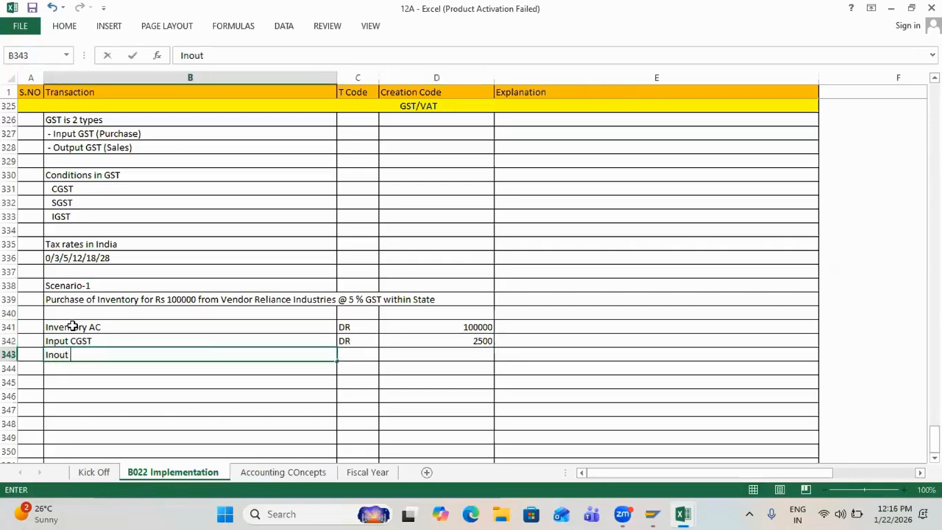
pyautogui.write('SGST')
pyautogui.press('Tab')
pyautogui.write('DR')
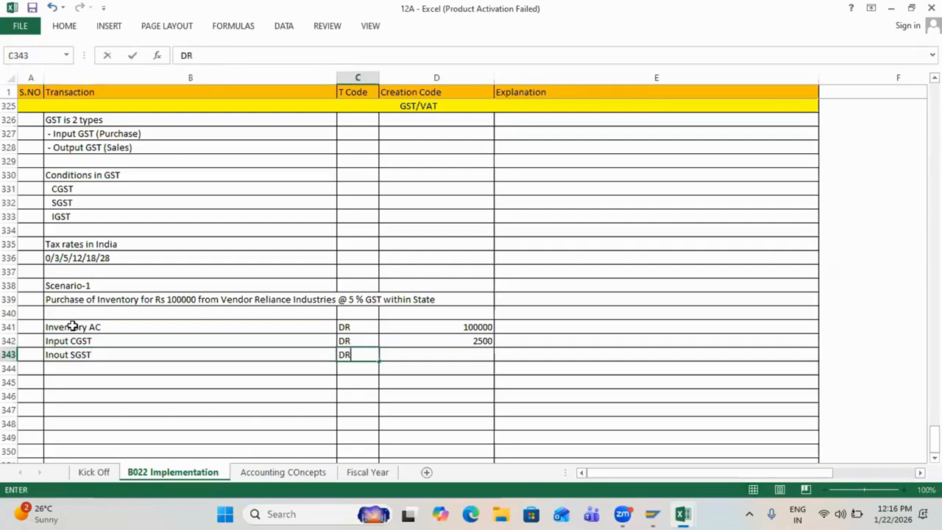
pyautogui.press('Tab')
pyautogui.write('2500')
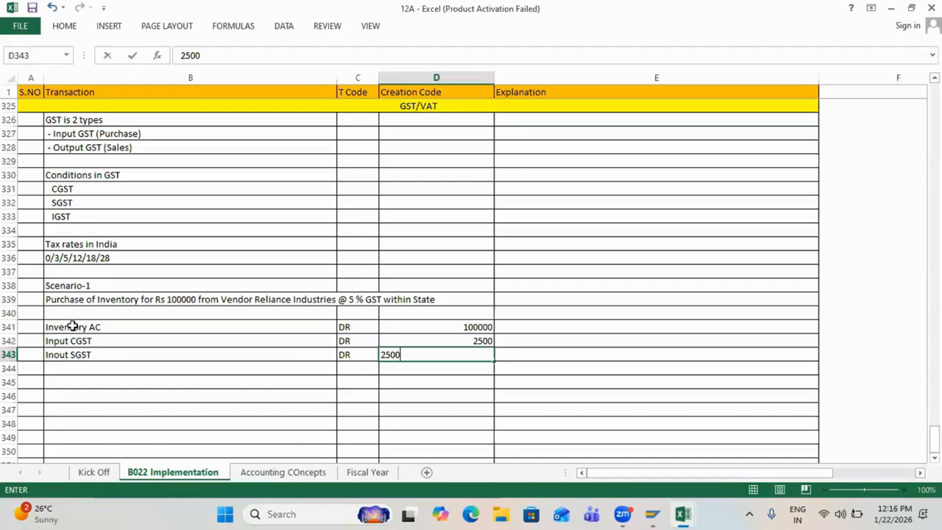
pyautogui.press('Return')
pyautogui.write('To')
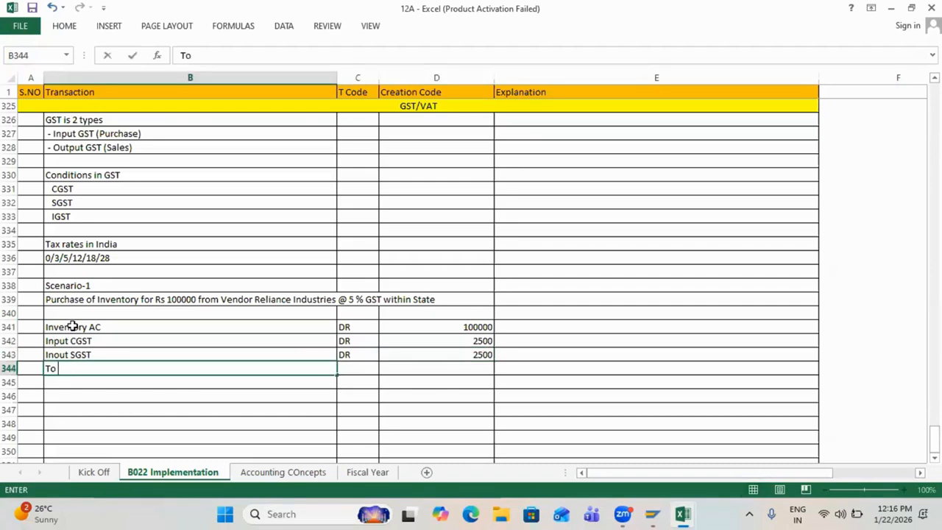
pyautogui.write(' Vendor AC')
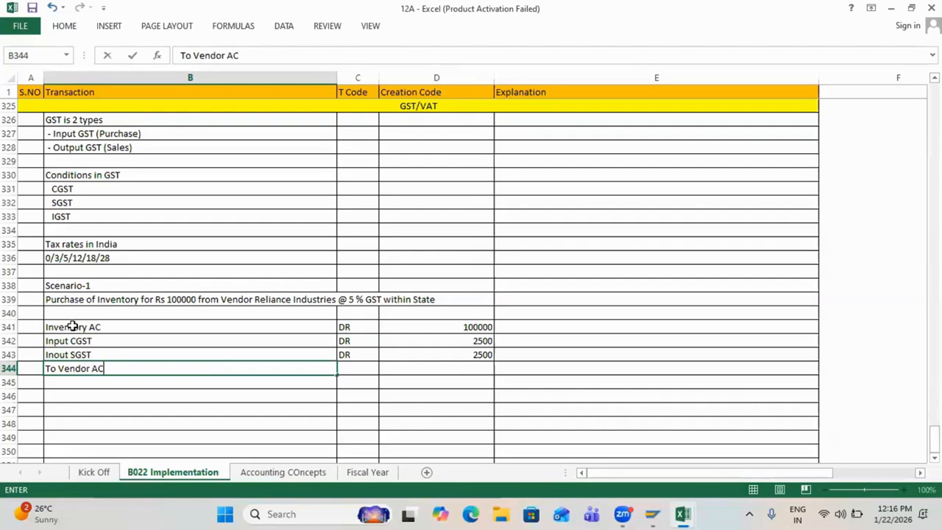
pyautogui.press('Tab')
pyautogui.write('CR')
pyautogui.press('Tab')
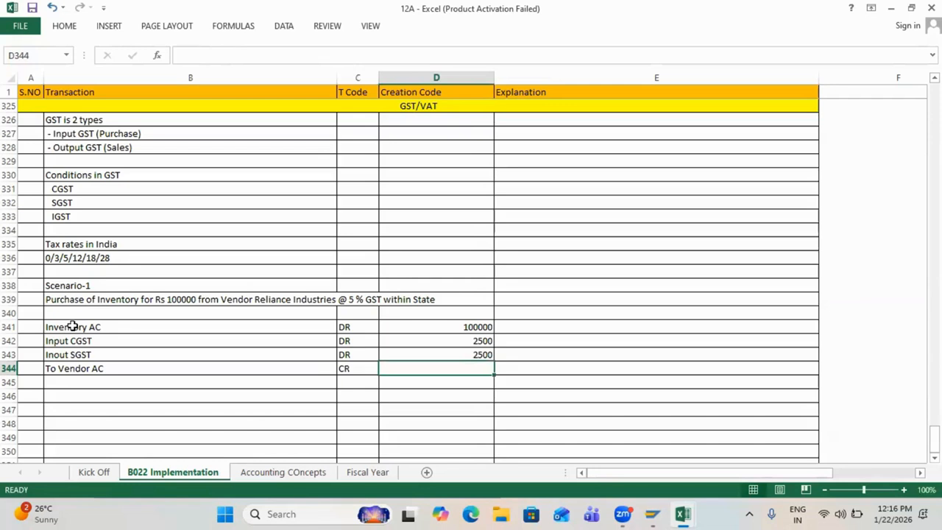
pyautogui.write('105000')
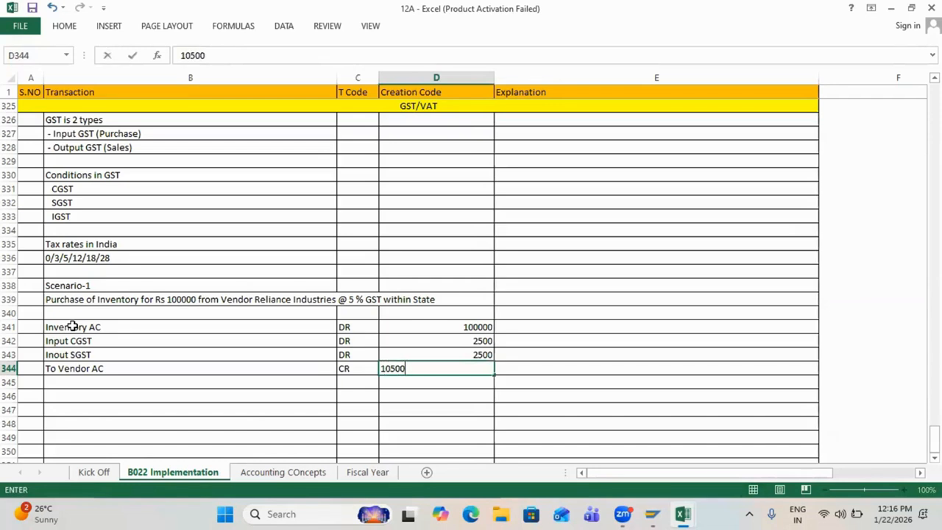
pyautogui.press('Return')
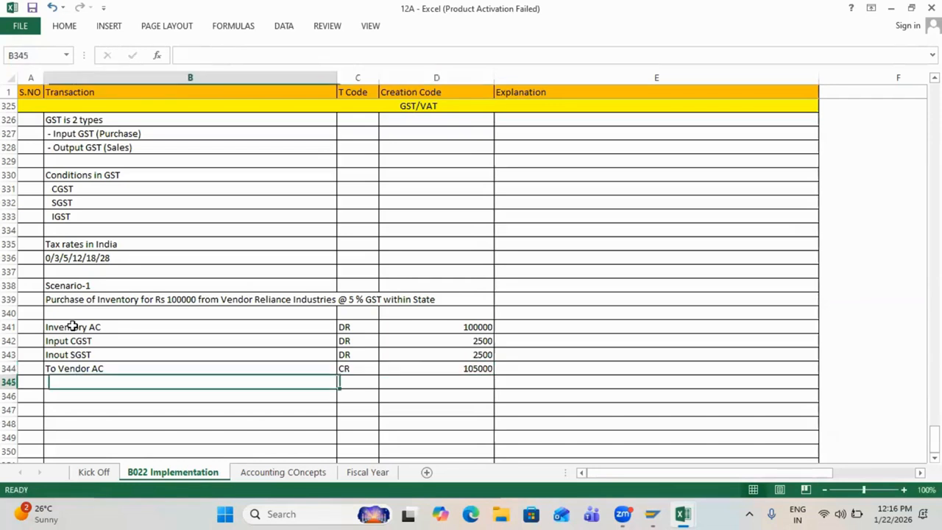
pyautogui.click(471, 368)
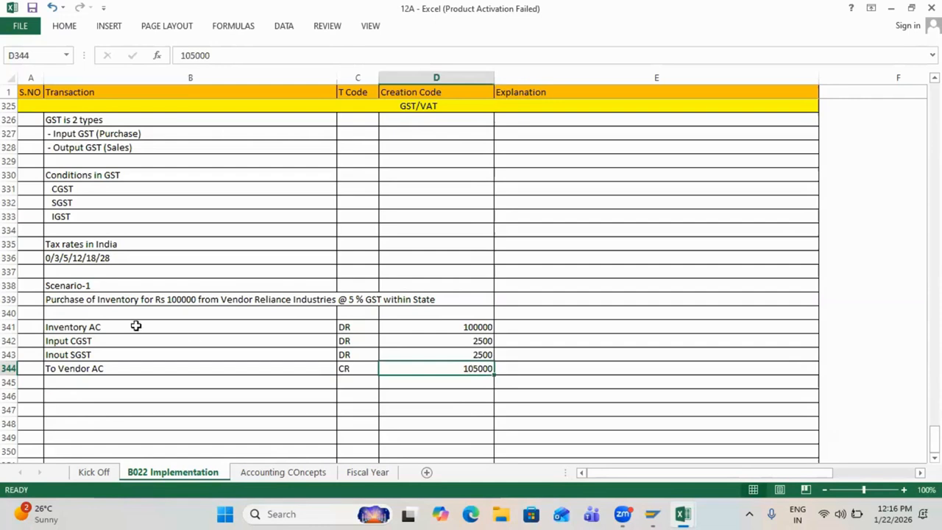
pyautogui.moveTo(135, 325); pyautogui.dragTo(421, 368)
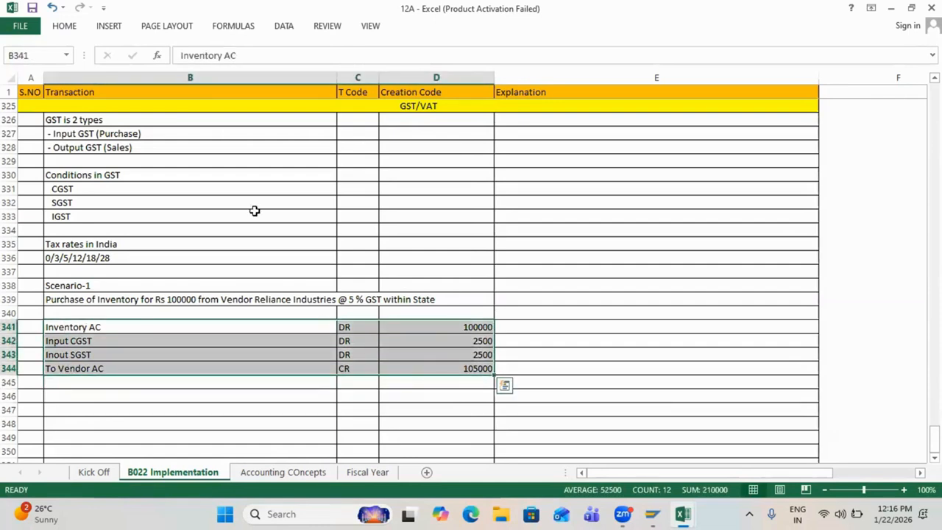
# Step: Give journal rows 341–344 a light blue fill and centre their text
pyautogui.click(64, 26)
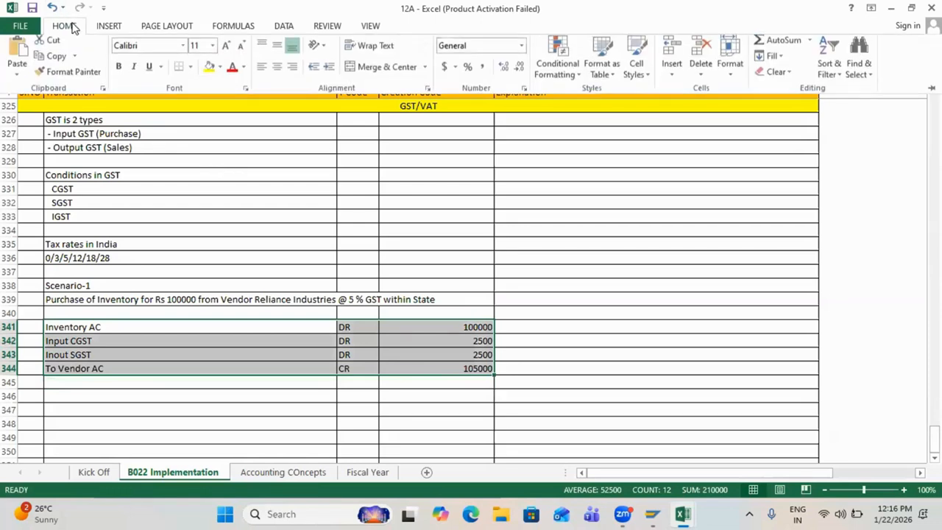
pyautogui.click(220, 71)
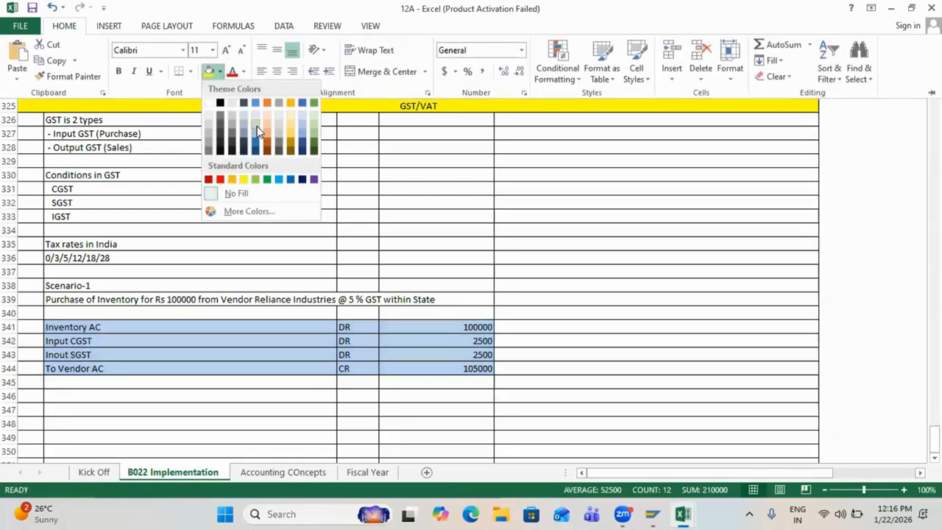
pyautogui.click(257, 126)
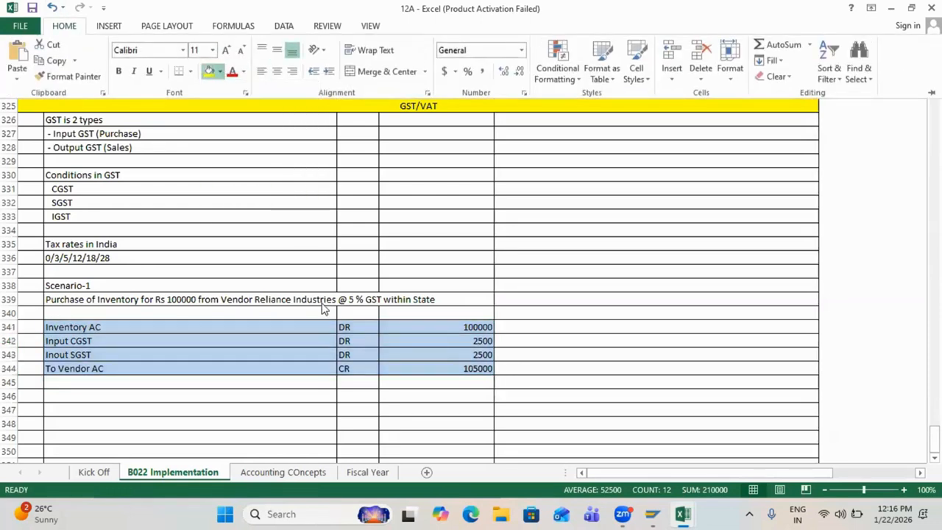
pyautogui.click(277, 72)
pyautogui.click(353, 411)
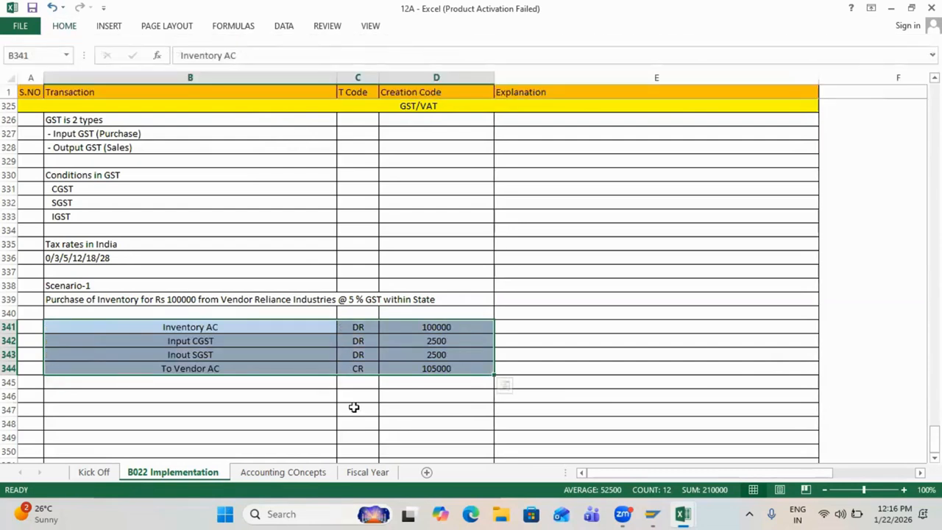
pyautogui.click(354, 407)
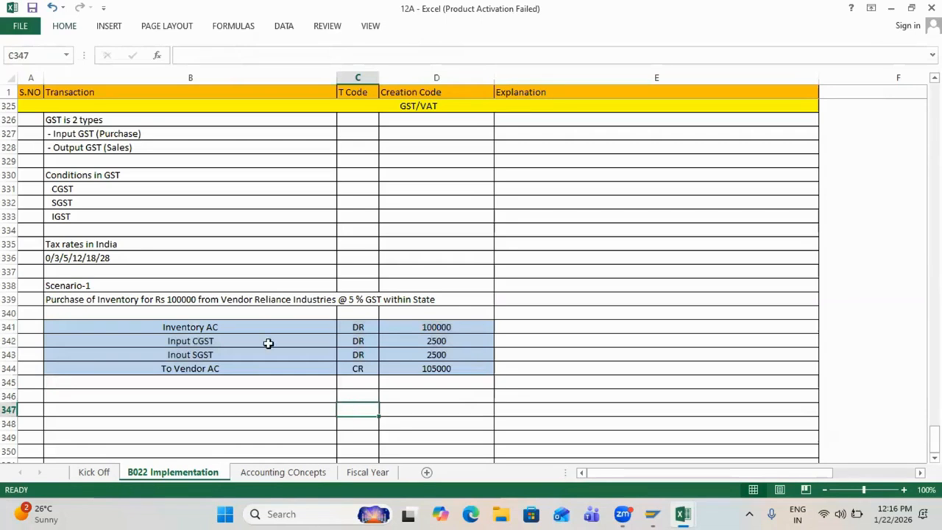
pyautogui.moveTo(11, 341); pyautogui.dragTo(11, 358)
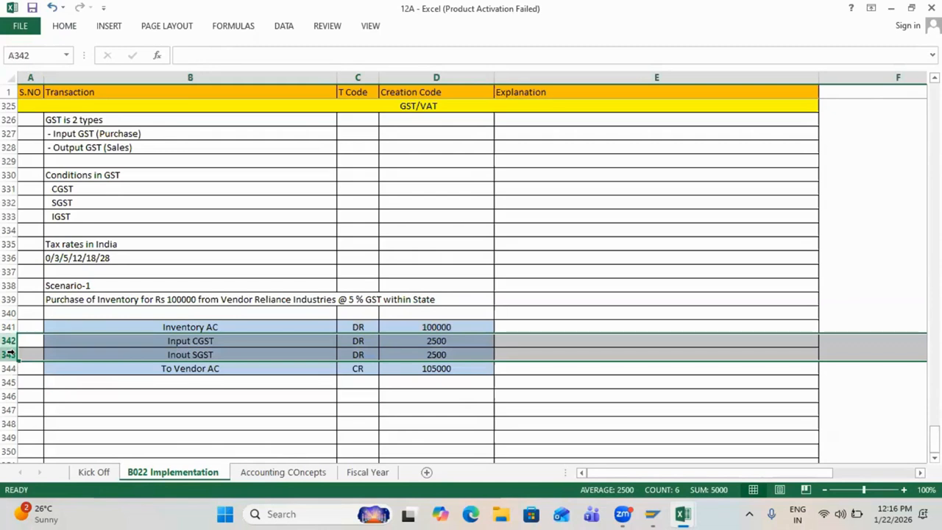
pyautogui.rightClick(11, 357)
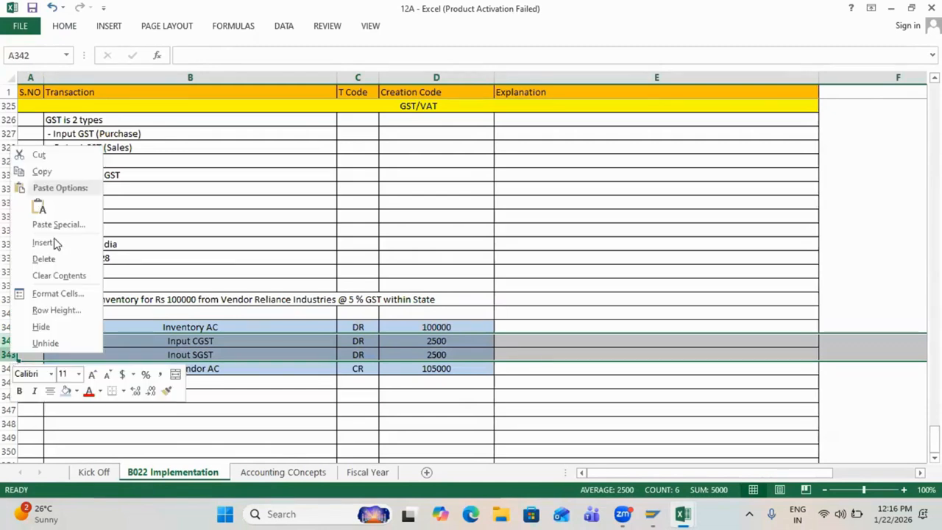
pyautogui.click(57, 329)
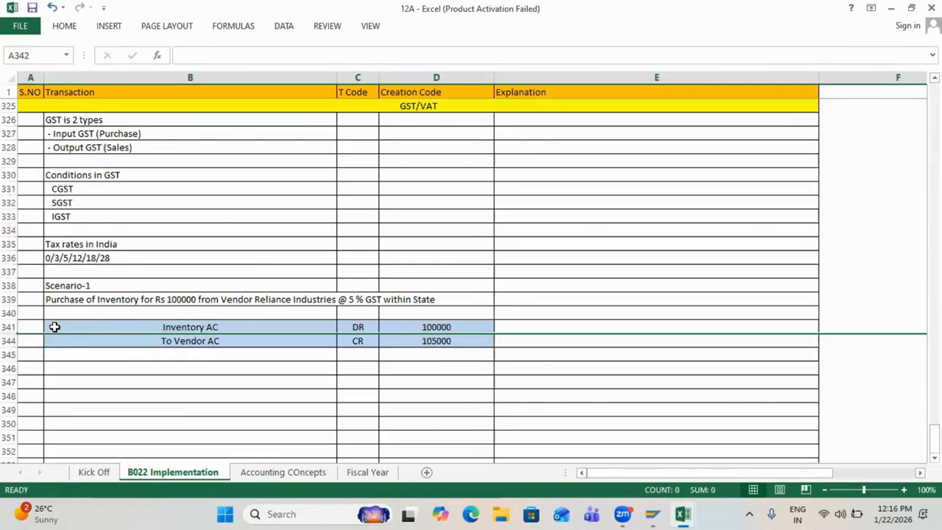
pyautogui.click(179, 325)
pyautogui.click(189, 343)
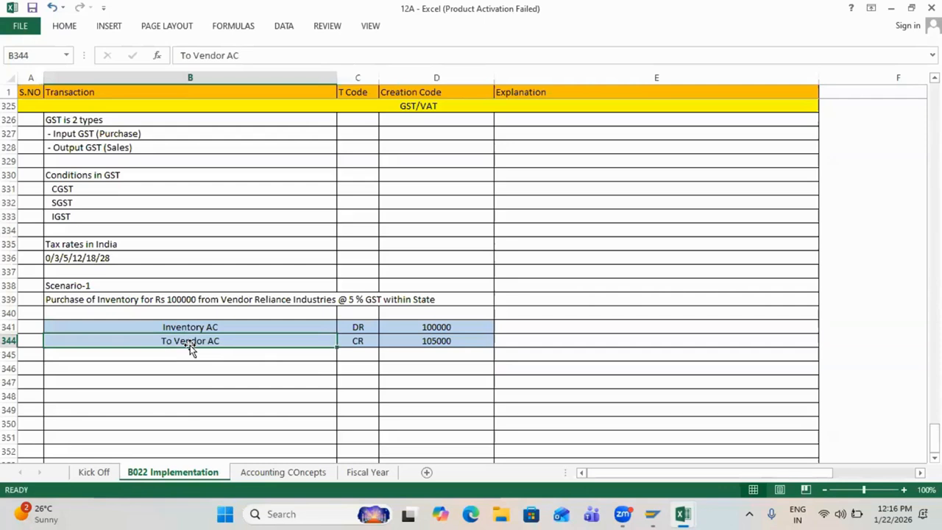
pyautogui.click(427, 328)
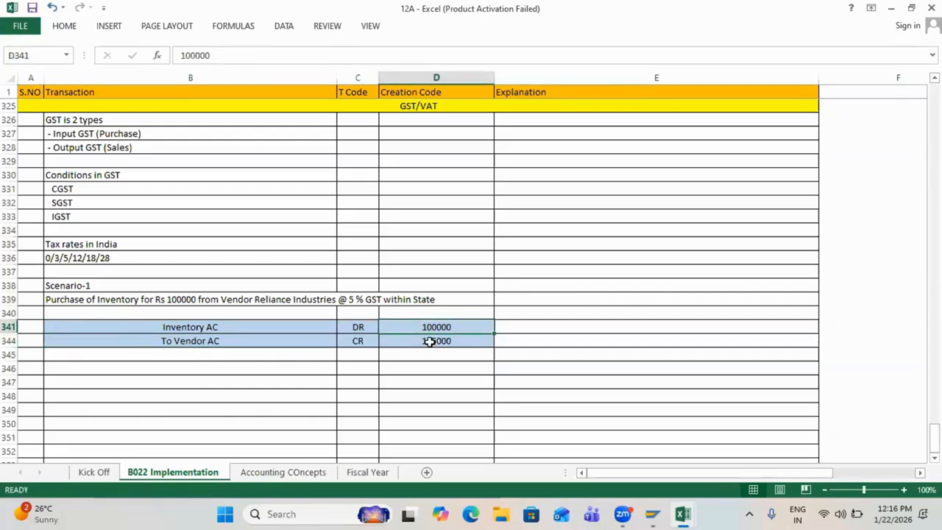
pyautogui.click(432, 342)
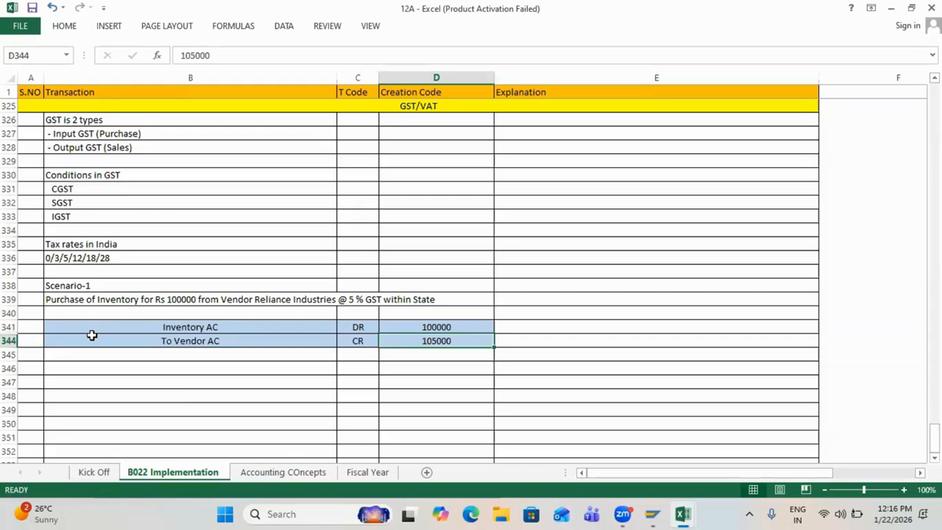
pyautogui.hotkey('ctrl', 'shift', '9')
pyautogui.moveTo(147, 343); pyautogui.dragTo(236, 353)
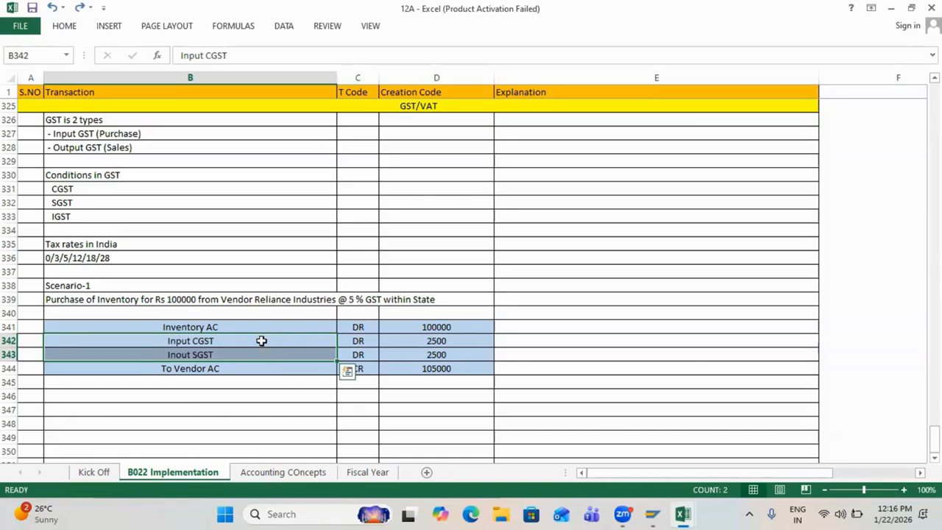
pyautogui.moveTo(260, 341); pyautogui.dragTo(446, 343)
pyautogui.moveTo(290, 357); pyautogui.dragTo(435, 361)
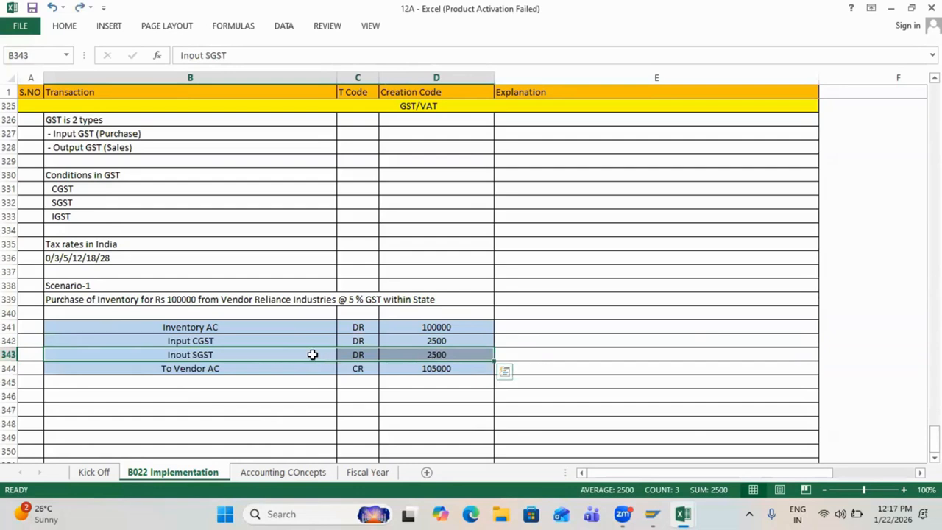
pyautogui.click(259, 342)
pyautogui.moveTo(403, 330); pyautogui.dragTo(443, 340)
pyautogui.moveTo(193, 356); pyautogui.dragTo(427, 350)
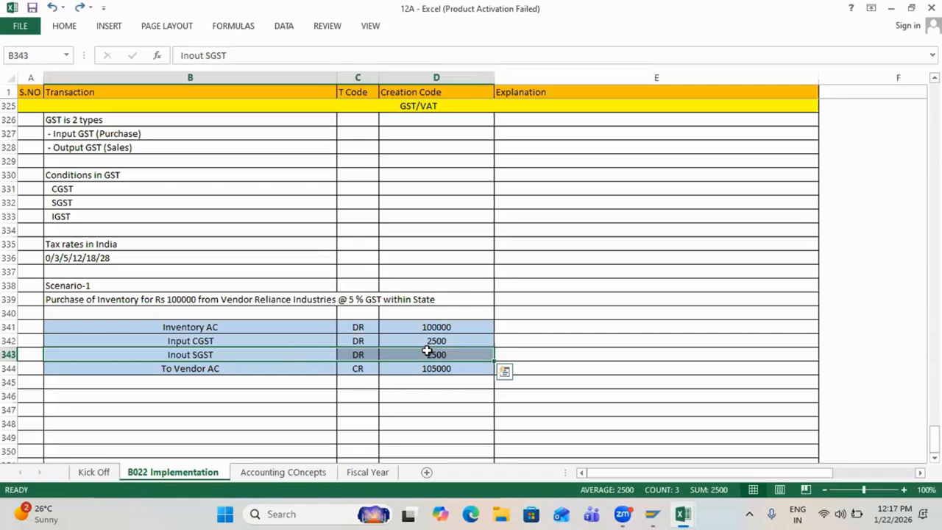
pyautogui.click(371, 434)
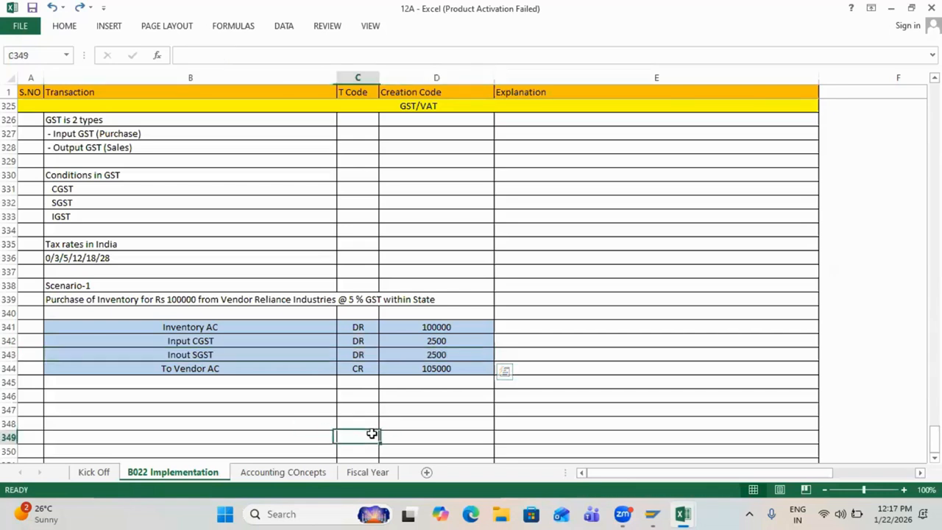
# Step: Copy the Scenario-1 heading into B346 as the Scenario-2 heading
pyautogui.click(320, 318)
pyautogui.scroll(-2, 319, 318)
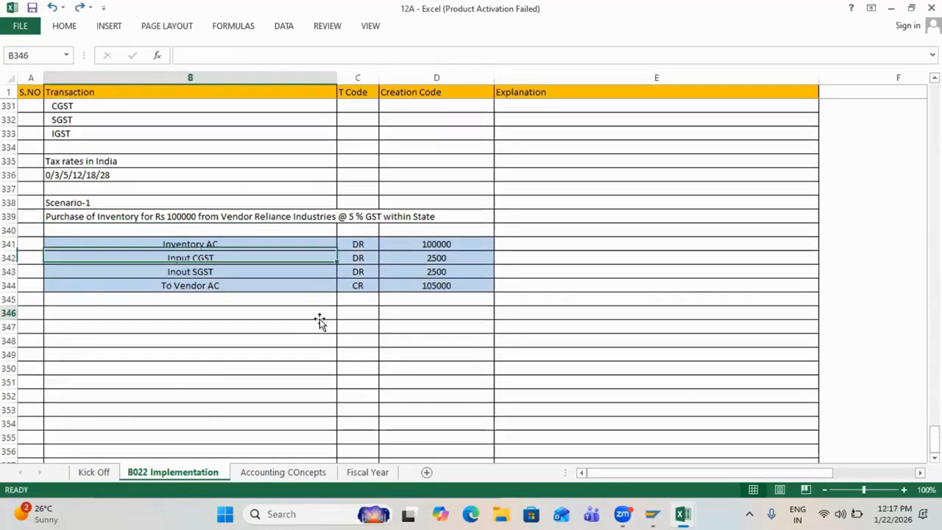
pyautogui.click(320, 318)
pyautogui.click(83, 201)
pyautogui.hotkey('ctrl', 'c')
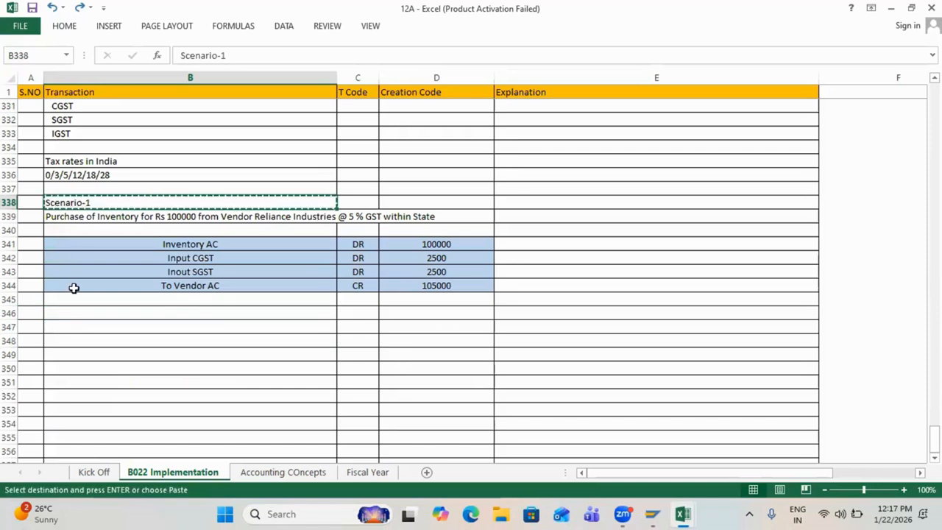
pyautogui.click(71, 312)
pyautogui.hotkey('ctrl', 'v')
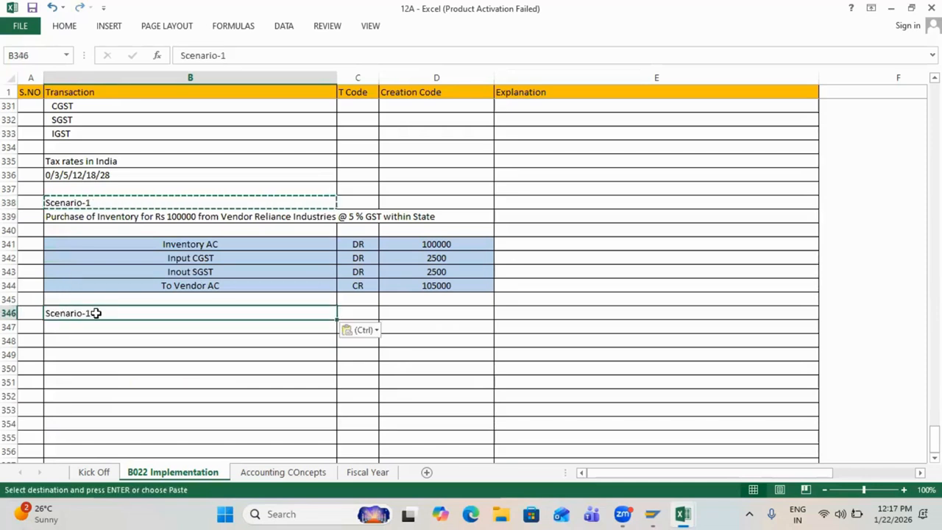
pyautogui.doubleClick(96, 312)
pyautogui.press('Return')
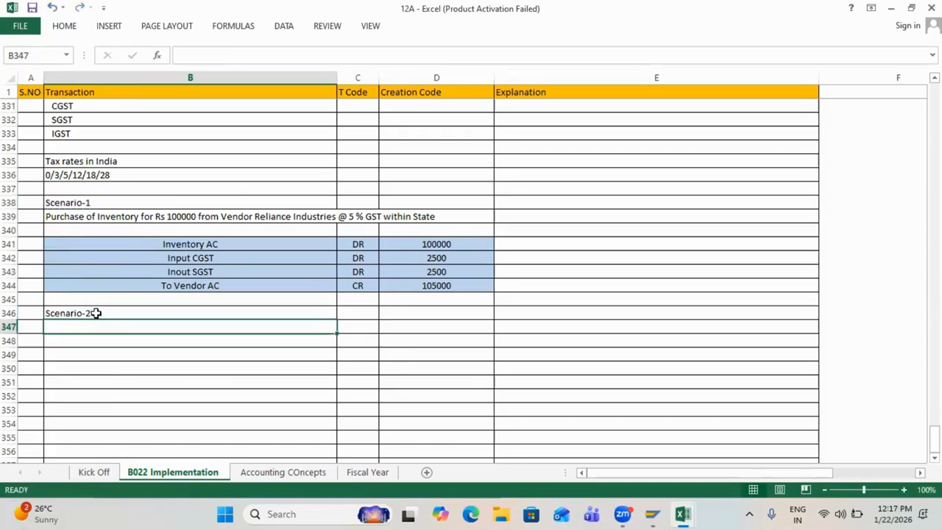
# Step: Copy the purchase description to B348, changing 'within State' to 'between the States'
pyautogui.click(70, 214)
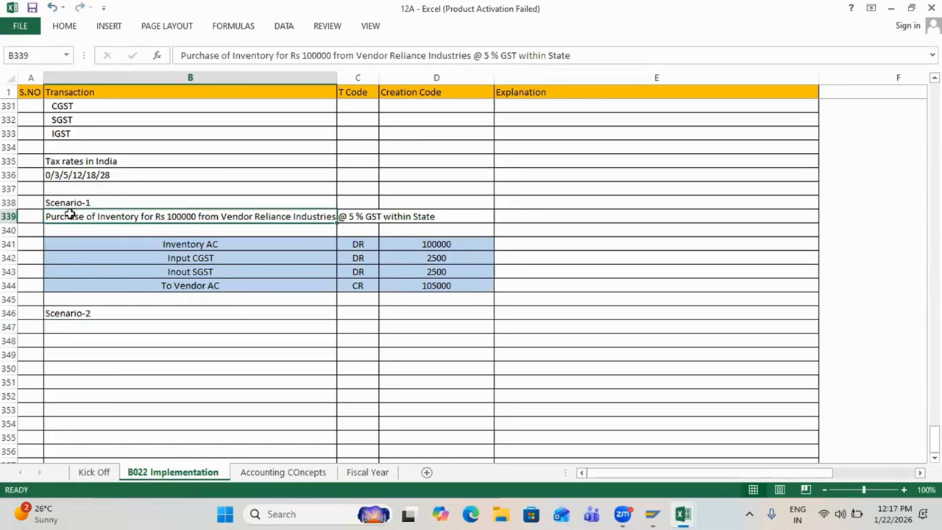
pyautogui.hotkey('ctrl', 'c')
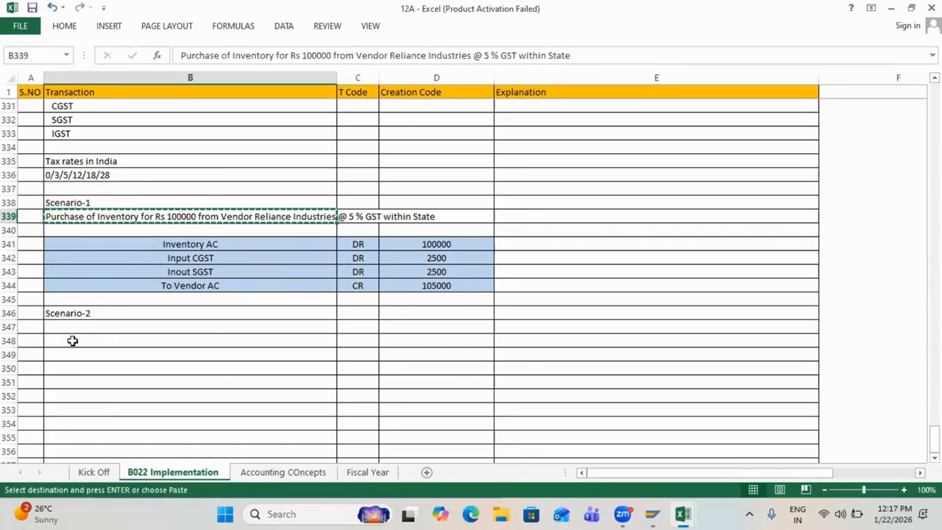
pyautogui.click(72, 340)
pyautogui.hotkey('ctrl', 'v')
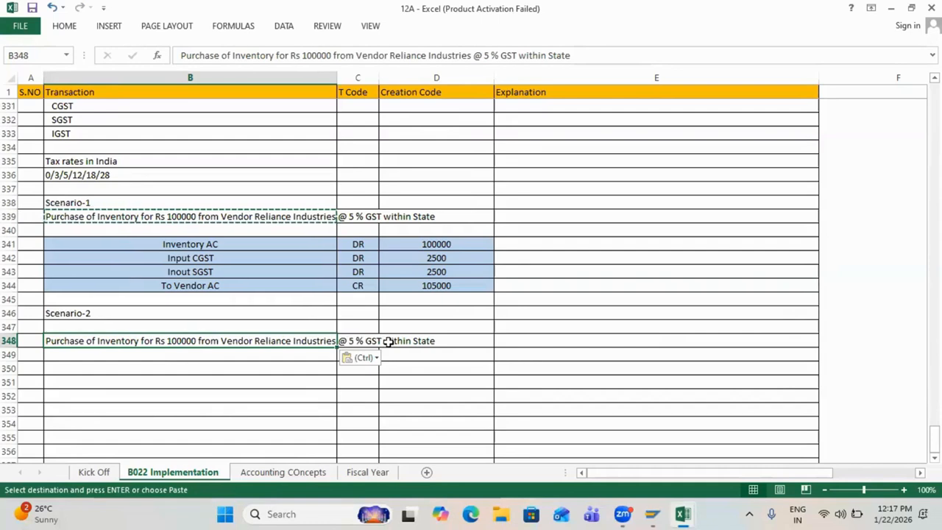
pyautogui.doubleClick(306, 339)
pyautogui.press('Right')
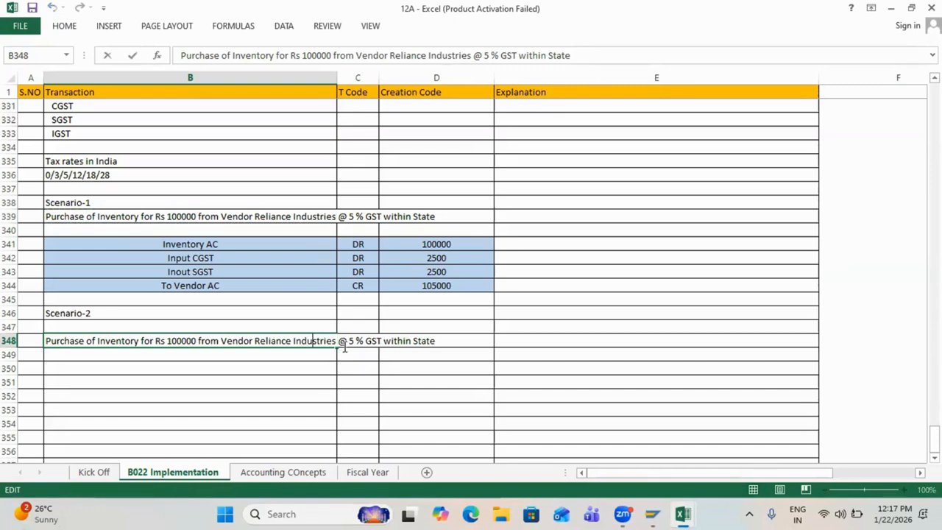
pyautogui.press('Right')
pyautogui.press('Right')
pyautogui.press('Right')
pyautogui.press('Right')
pyautogui.press('BackSpace')
pyautogui.press('BackSpace')
pyautogui.press('BackSpace')
pyautogui.press('BackSpace')
pyautogui.press('BackSpace')
pyautogui.press('BackSpace')
pyautogui.write('b')
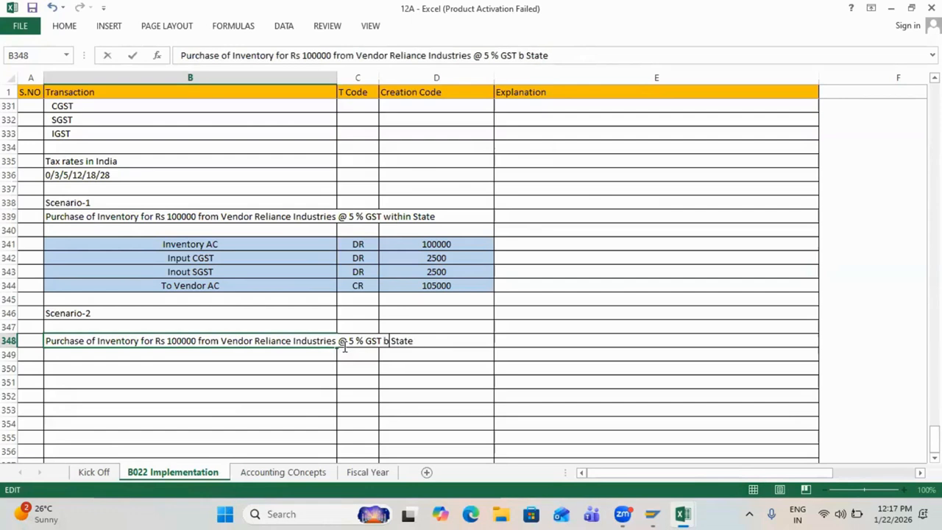
pyautogui.write('etween th')
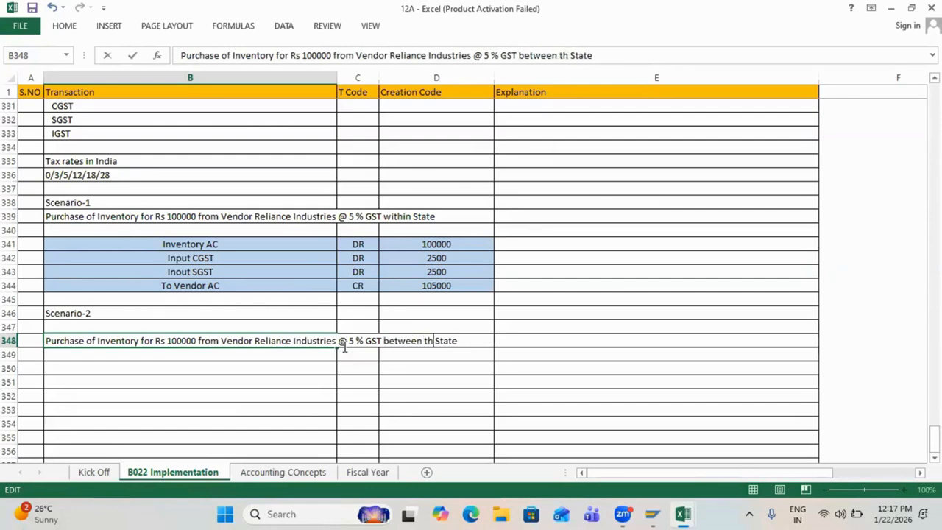
pyautogui.write('e')
pyautogui.press('Right')
pyautogui.press('Right')
pyautogui.press('Right')
pyautogui.write('s')
pyautogui.press('Return')
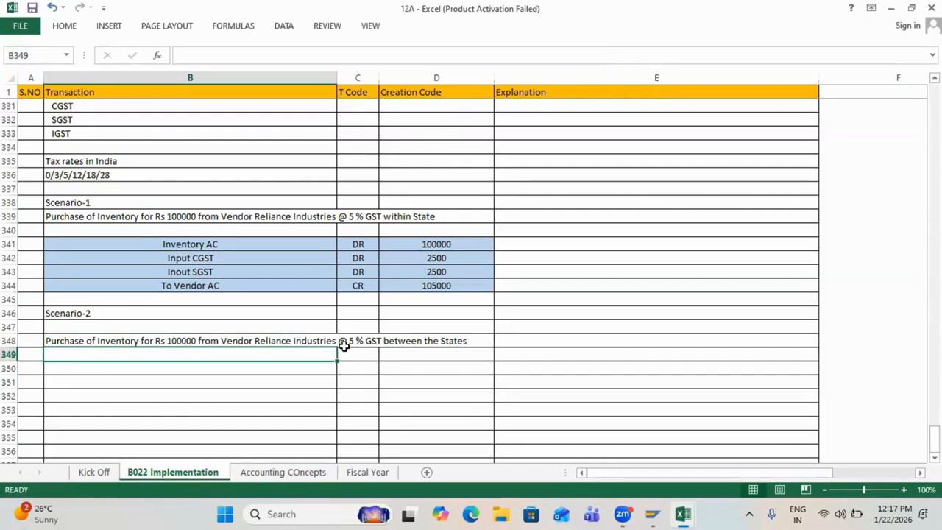
# Step: Copy the Inventory AC DR 100000 row from B341:D341 into row 350
pyautogui.moveTo(263, 250); pyautogui.dragTo(430, 244)
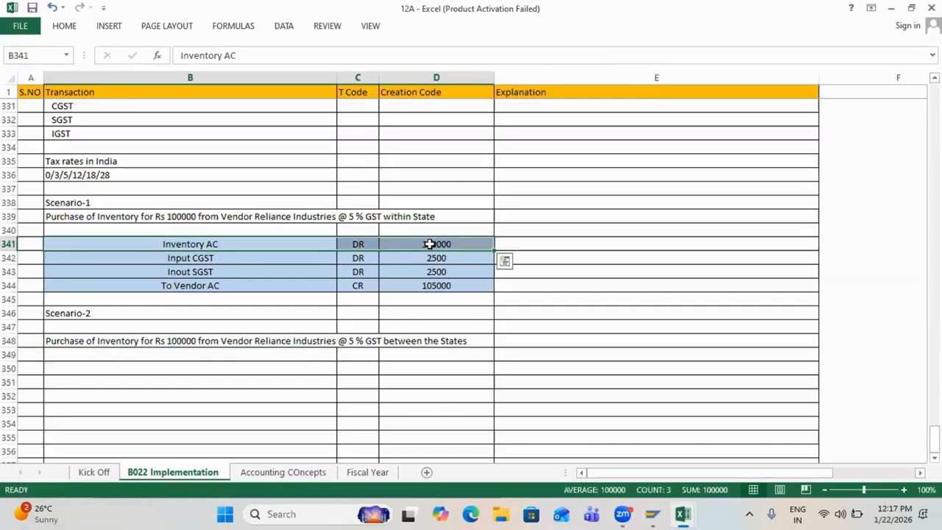
pyautogui.hotkey('ctrl', 'c')
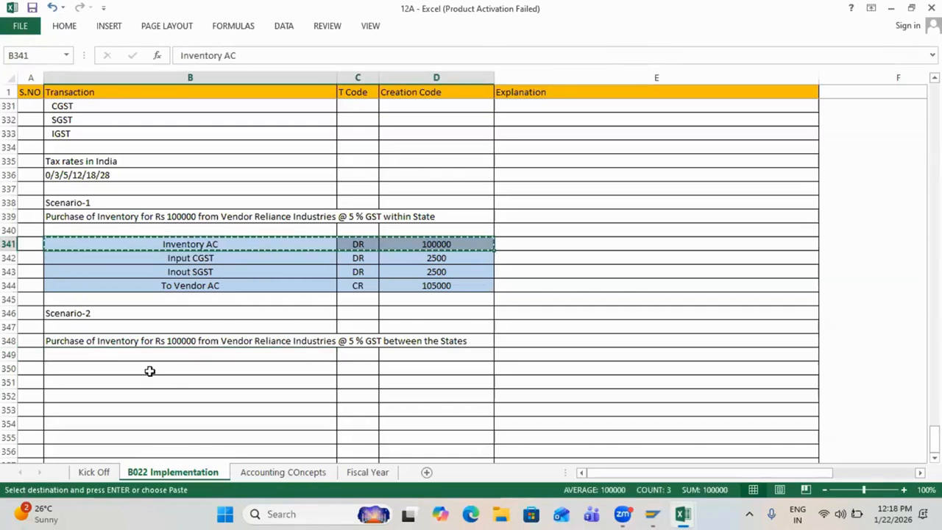
pyautogui.click(149, 371)
pyautogui.hotkey('ctrl', 'v')
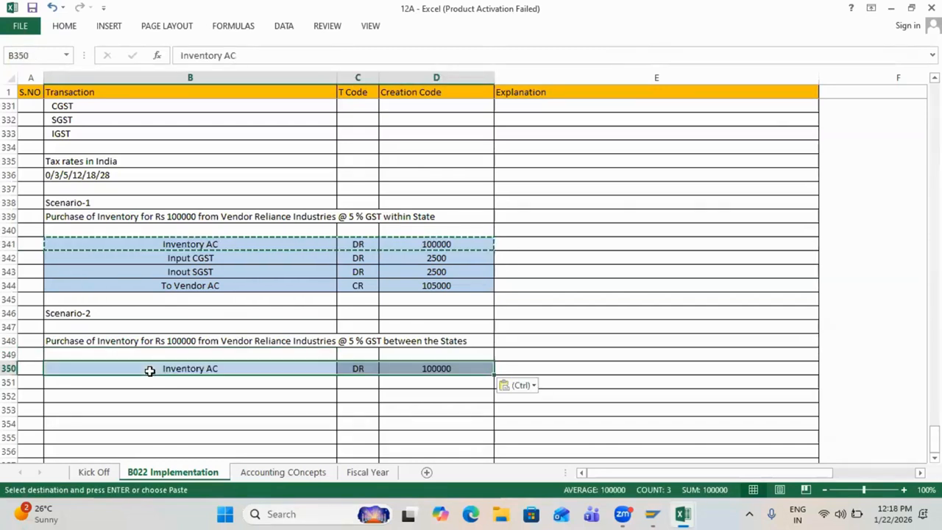
pyautogui.click(189, 259)
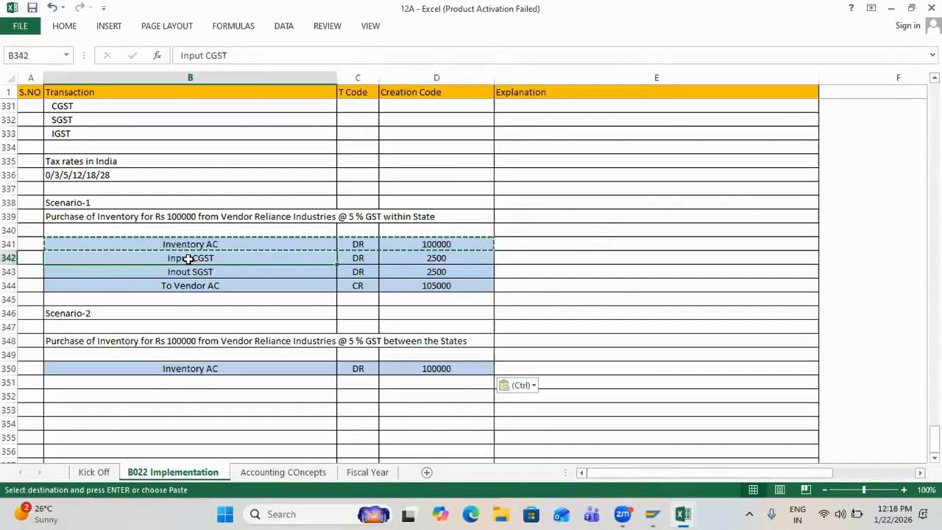
# Step: Add the line Input IGST, DR, 5000 in row 351
pyautogui.click(184, 380)
pyautogui.write('Inout')
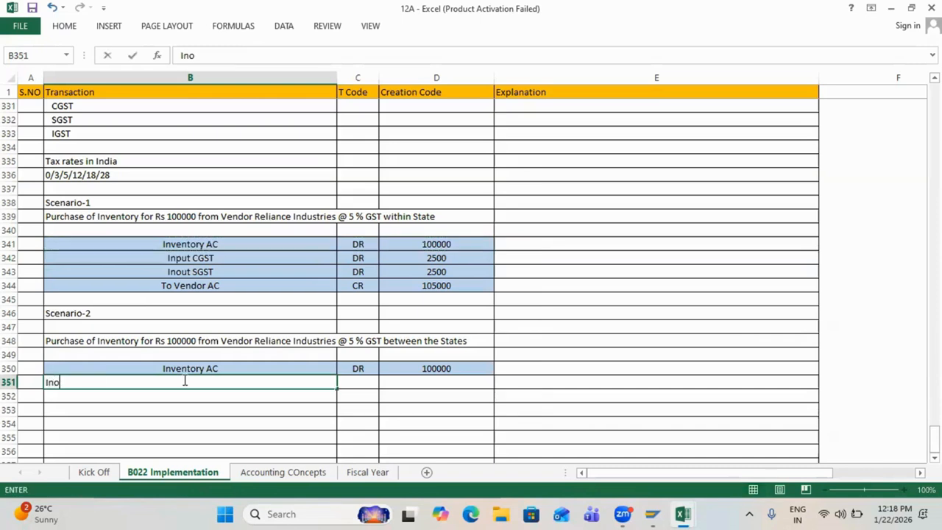
pyautogui.press('BackSpace')
pyautogui.press('BackSpace')
pyautogui.press('BackSpace')
pyautogui.write('put IGST')
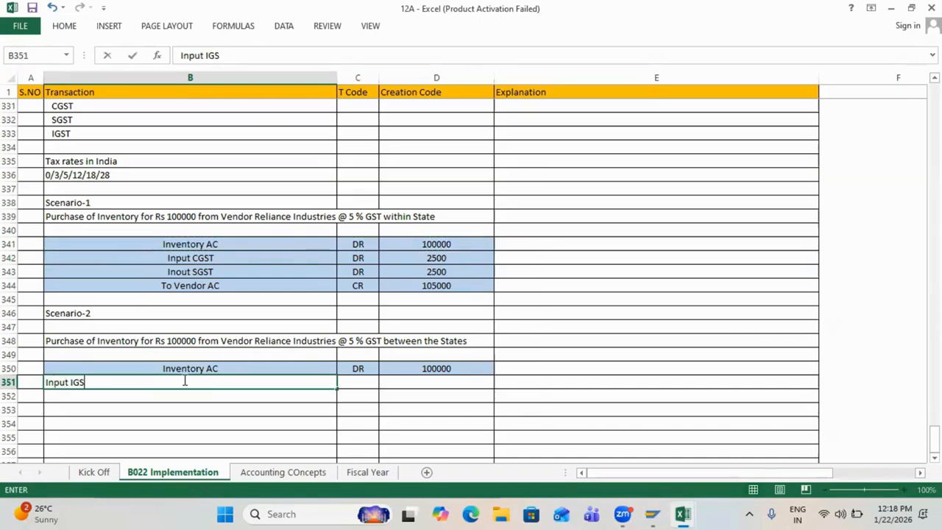
pyautogui.press('Tab')
pyautogui.write('DR')
pyautogui.press('Tab')
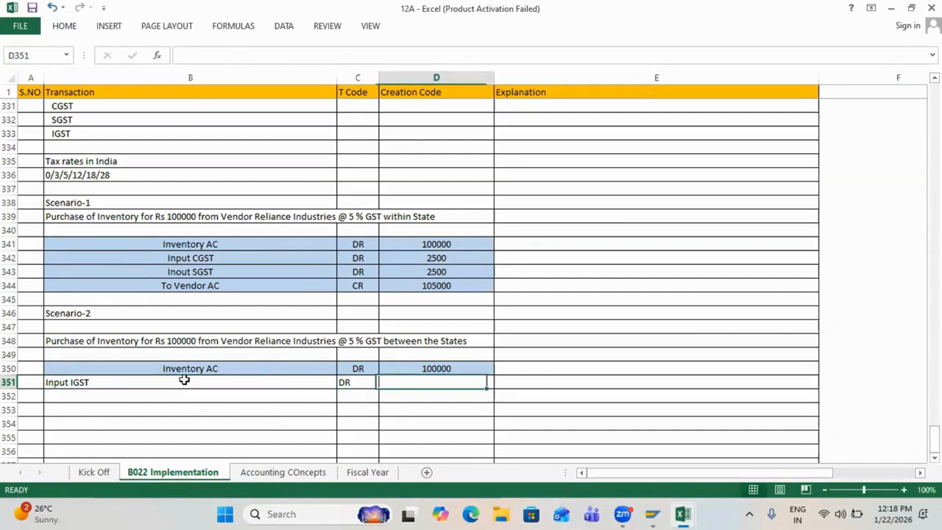
pyautogui.write('5000')
pyautogui.press('Return')
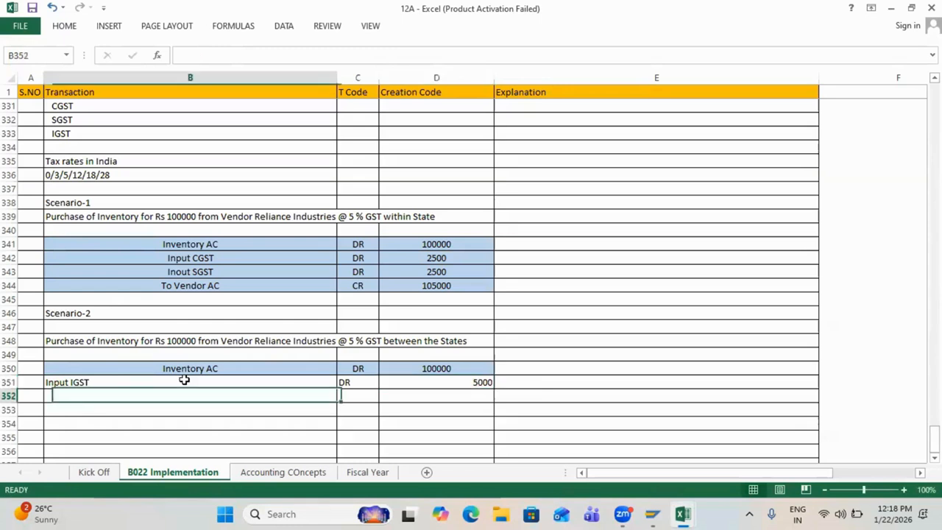
# Step: Add the line To Vendor AC, CR, 105000 in row 352 and select the three entry rows
pyautogui.write('To ')
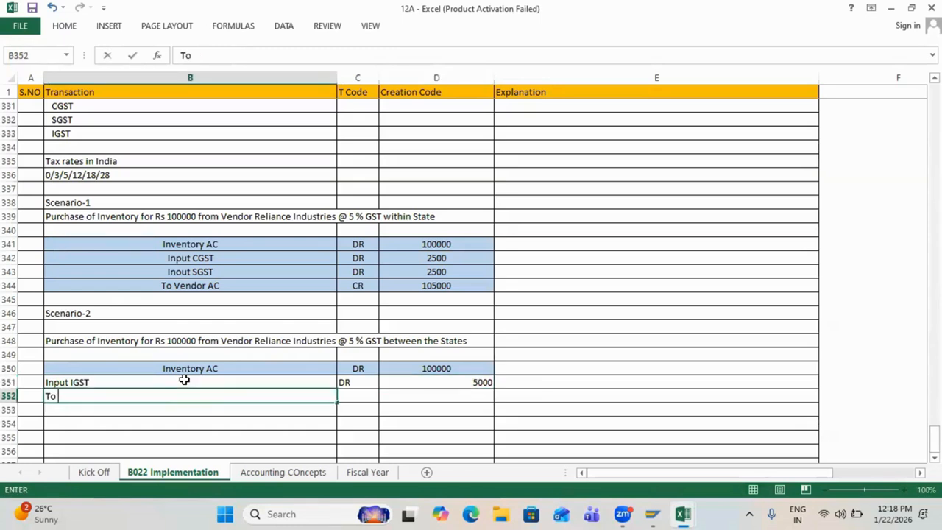
pyautogui.write('Vendor AC')
pyautogui.press('Tab')
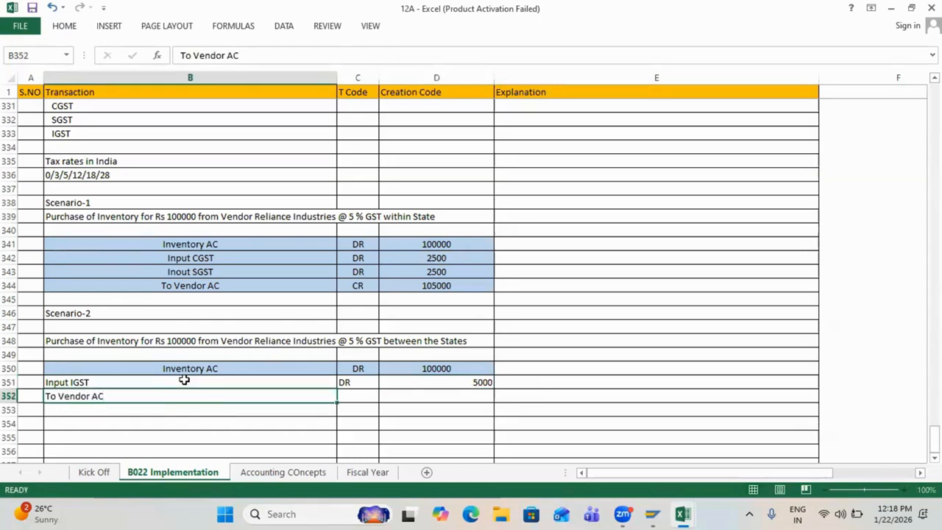
pyautogui.write('CR')
pyautogui.press('Tab')
pyautogui.write('105000')
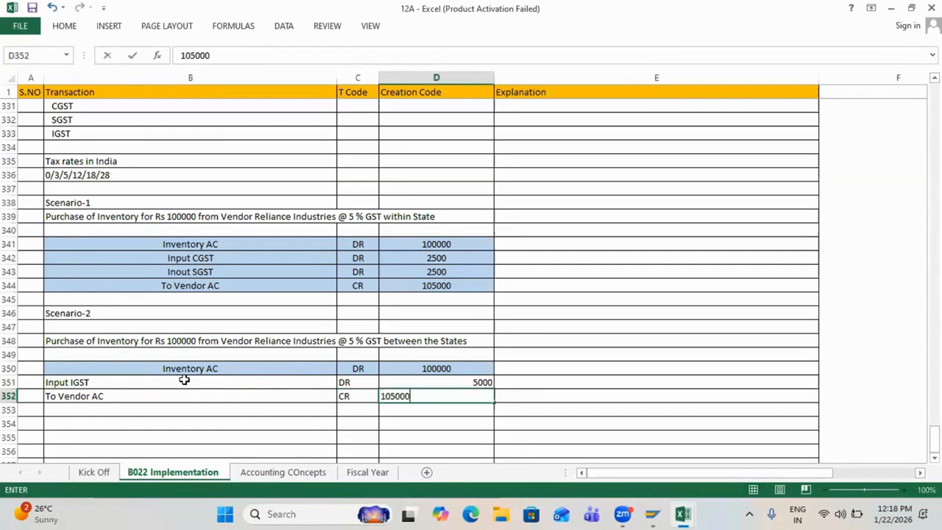
pyautogui.press('Return')
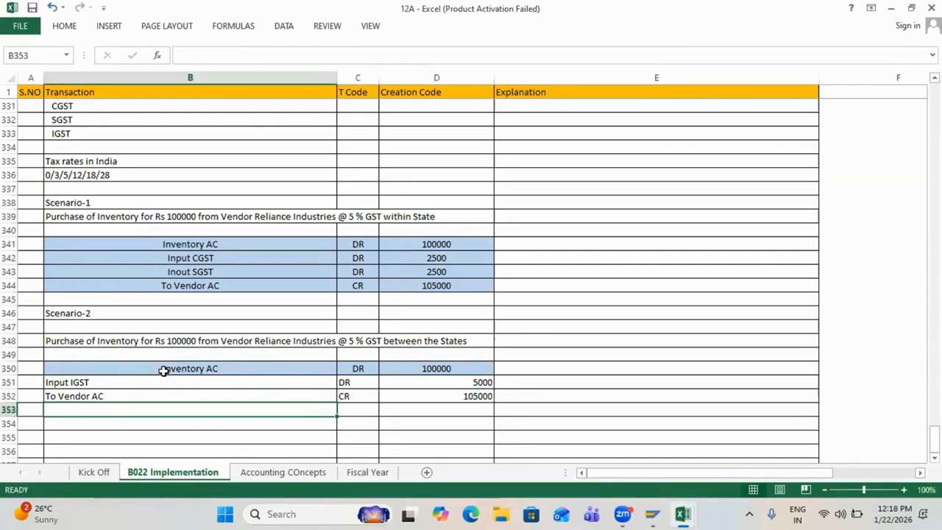
pyautogui.moveTo(162, 368); pyautogui.dragTo(426, 398)
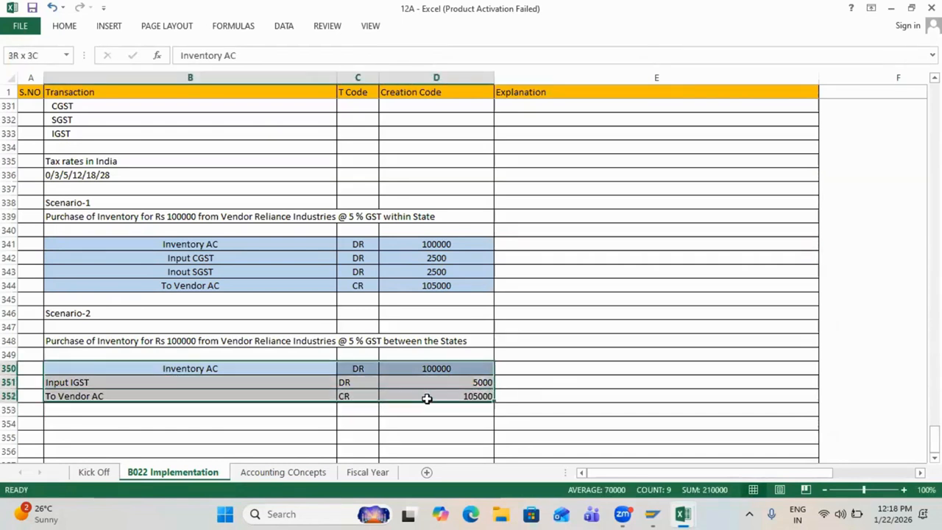
pyautogui.click(65, 25)
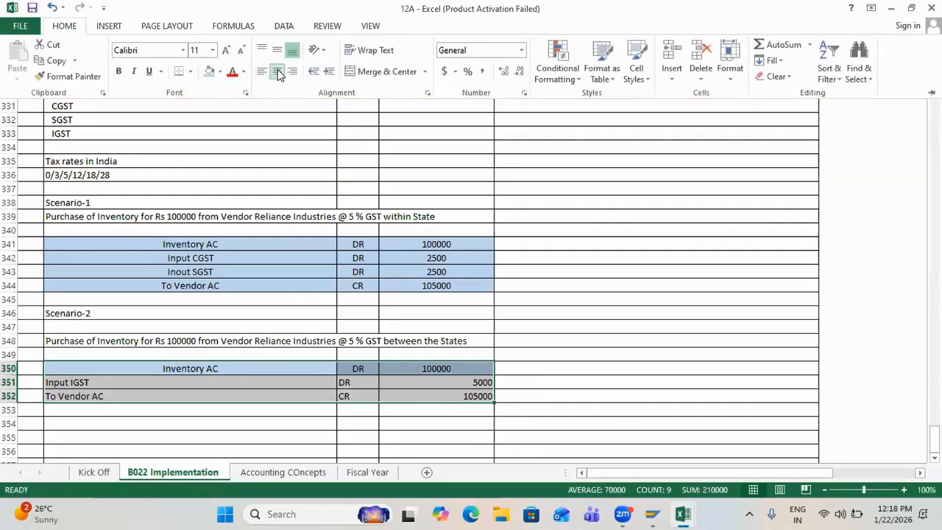
pyautogui.click(276, 71)
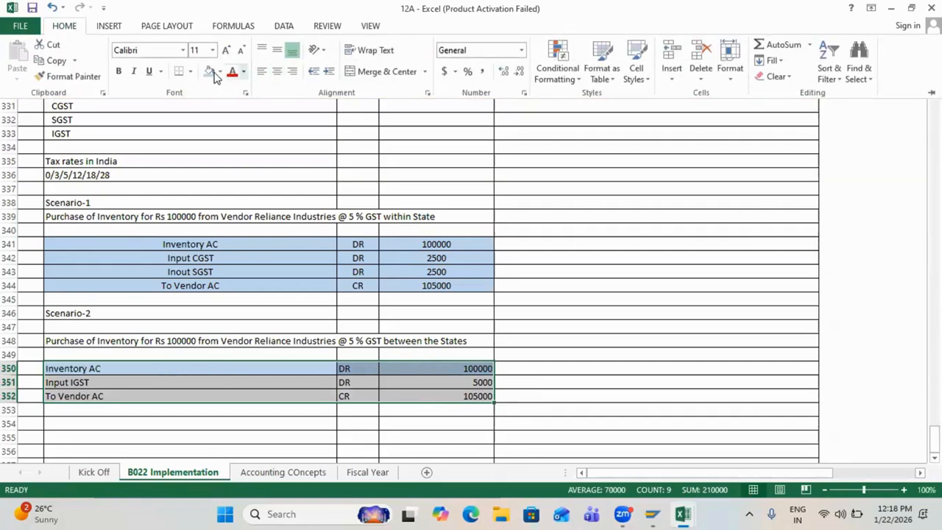
pyautogui.click(277, 72)
pyautogui.click(210, 72)
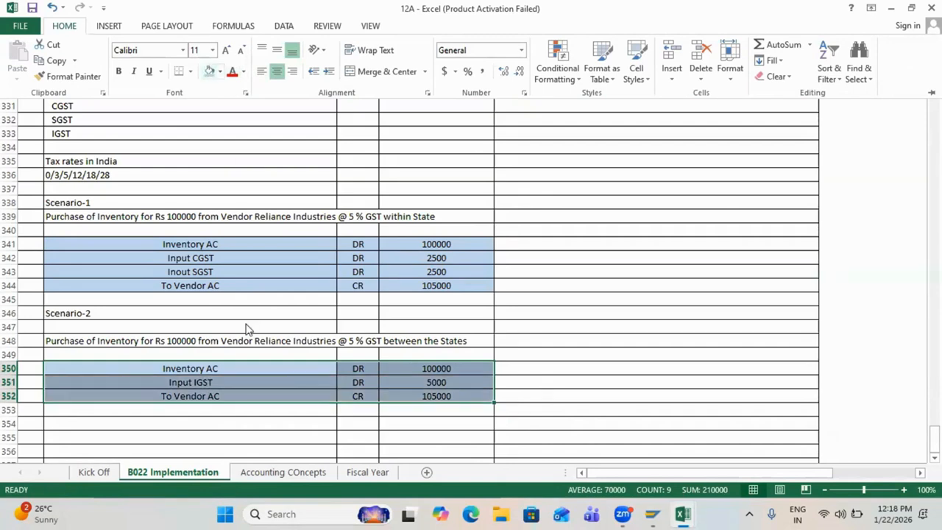
pyautogui.click(259, 391)
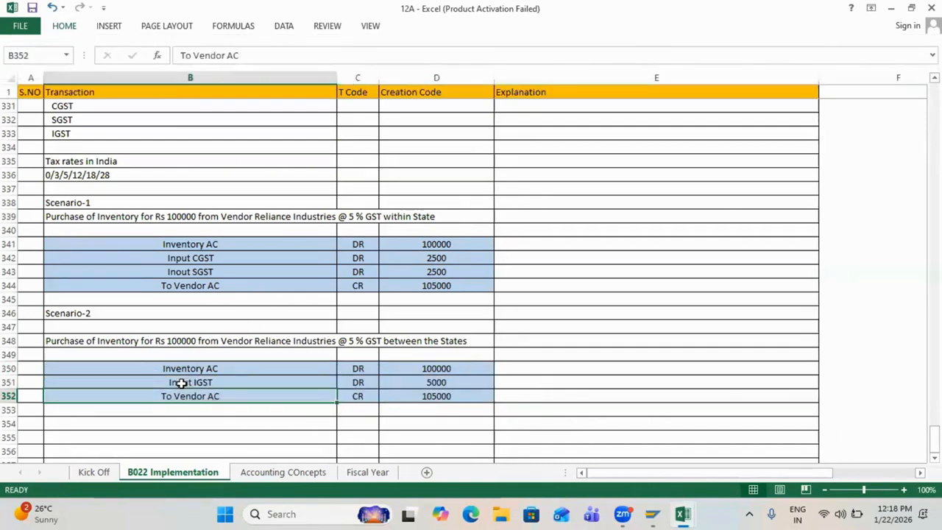
pyautogui.moveTo(181, 382); pyautogui.dragTo(439, 381)
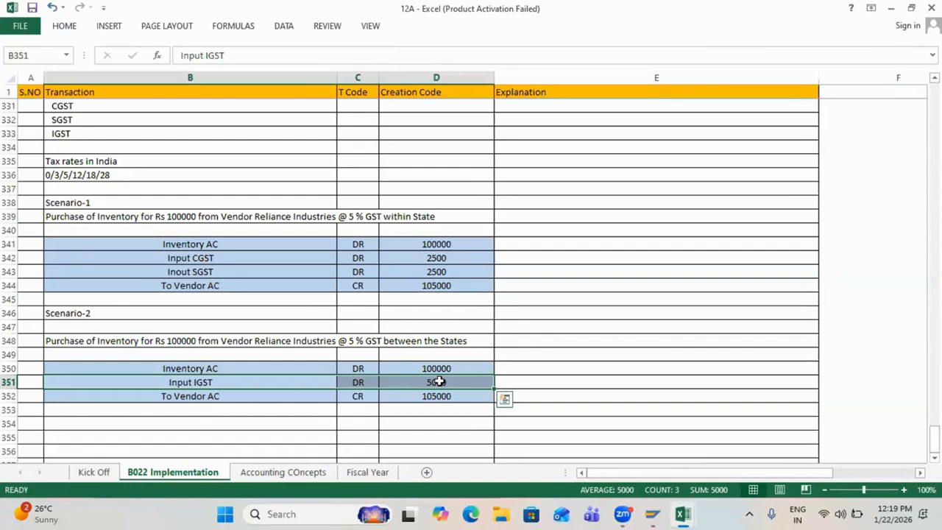
pyautogui.scroll(-3, 439, 381)
pyautogui.click(248, 228)
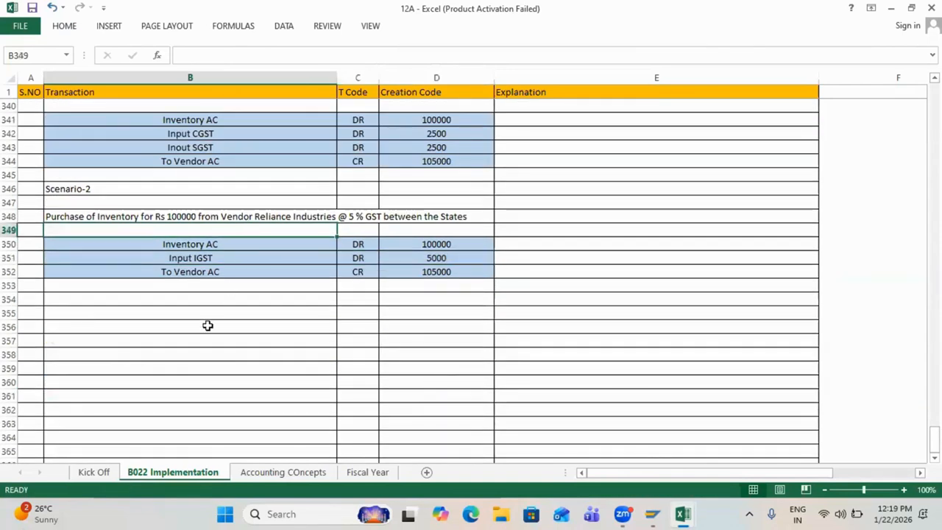
# Step: Add a centred, yellow-filled 'GST Configurations' heading in B354
pyautogui.click(177, 292)
pyautogui.write('GST ')
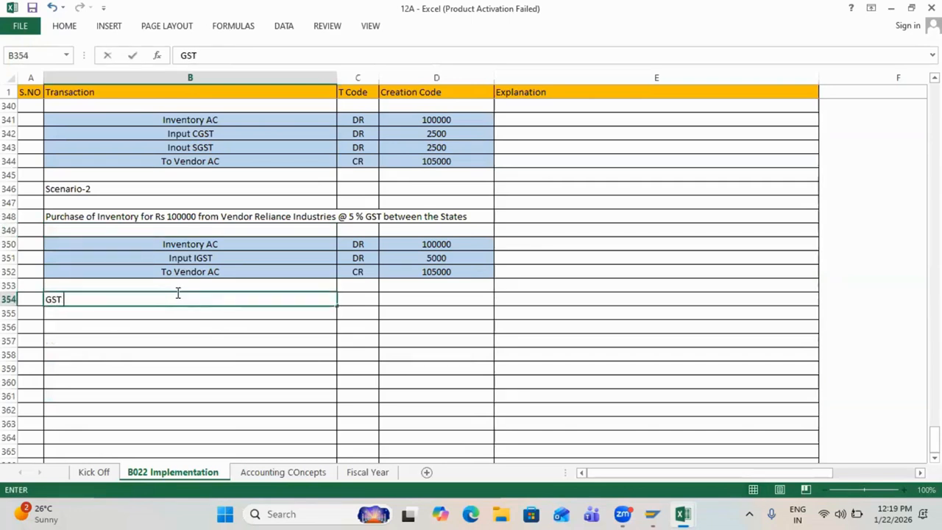
pyautogui.write('Configurat')
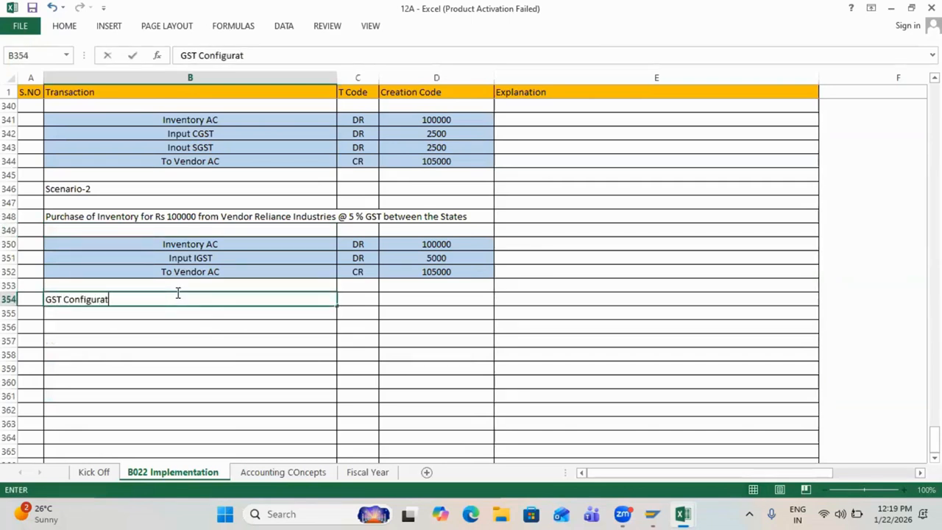
pyautogui.write('ions')
pyautogui.press('Return')
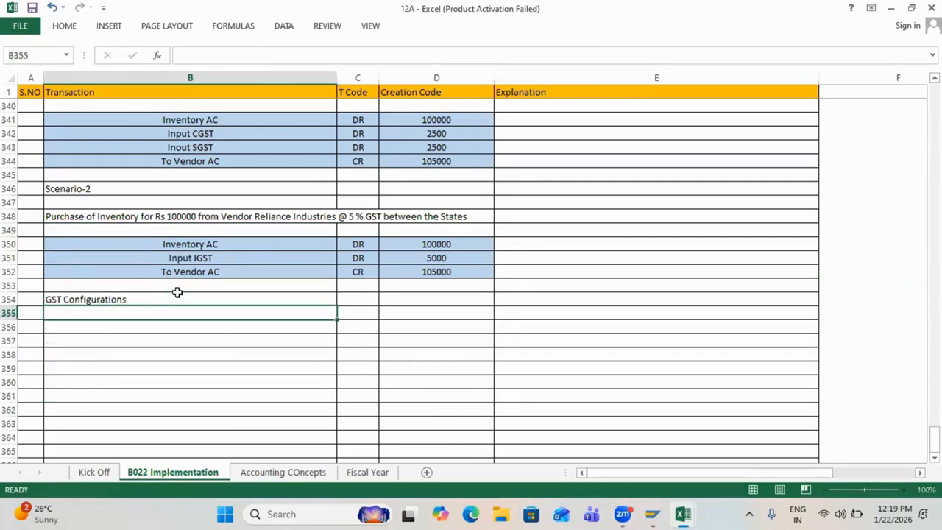
pyautogui.click(125, 299)
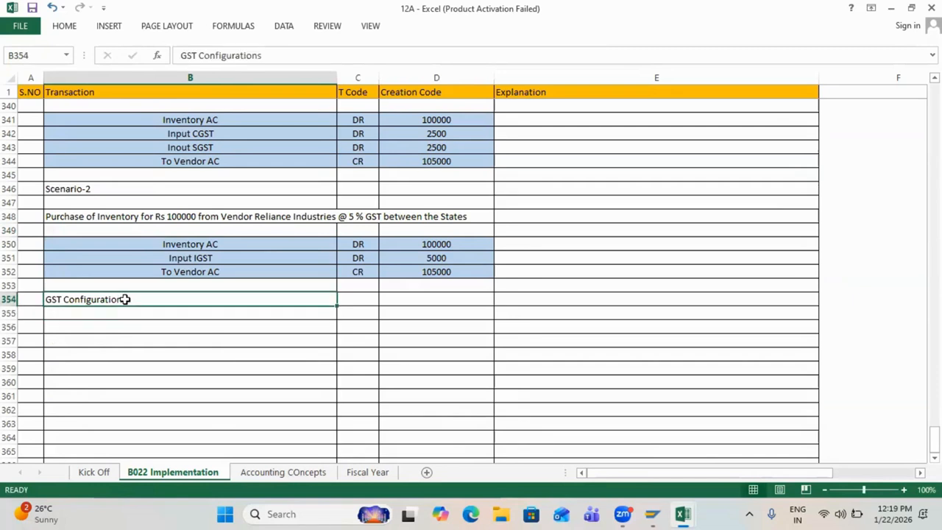
pyautogui.click(64, 28)
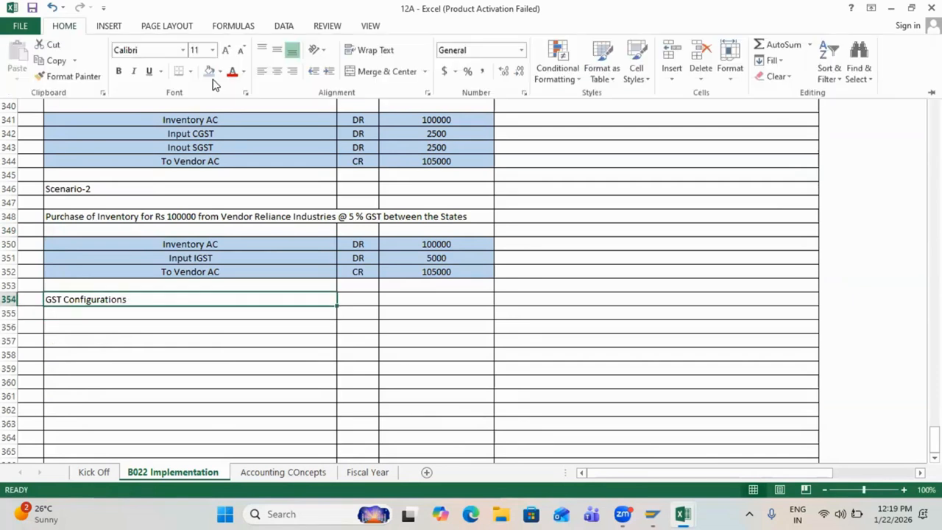
pyautogui.click(169, 387)
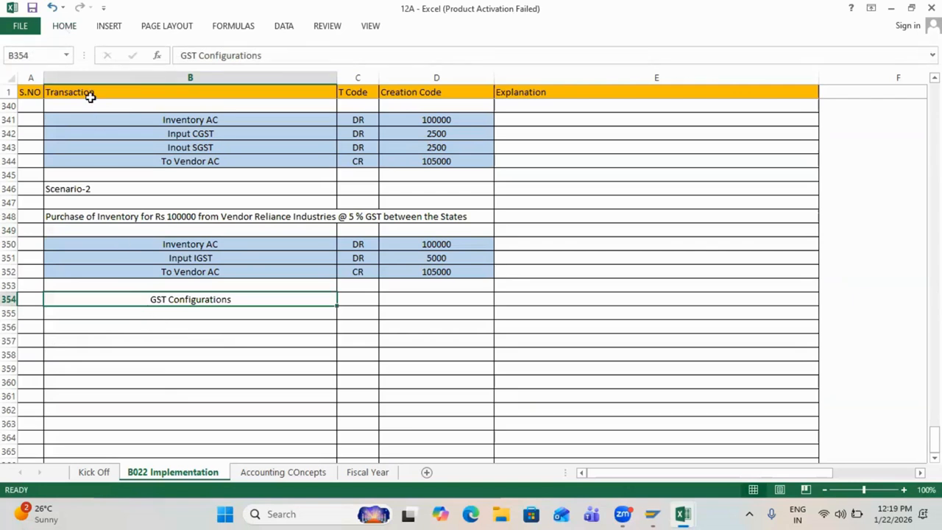
pyautogui.click(64, 27)
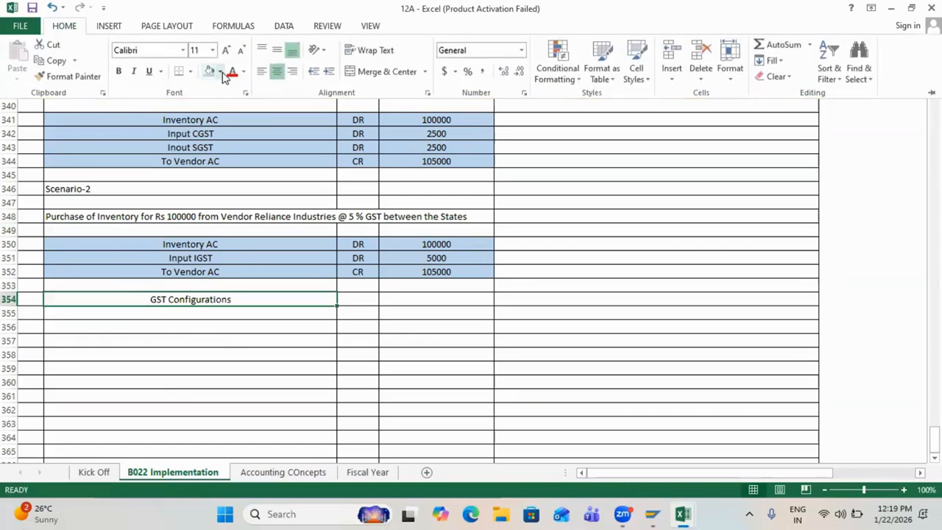
pyautogui.click(222, 72)
pyautogui.click(247, 179)
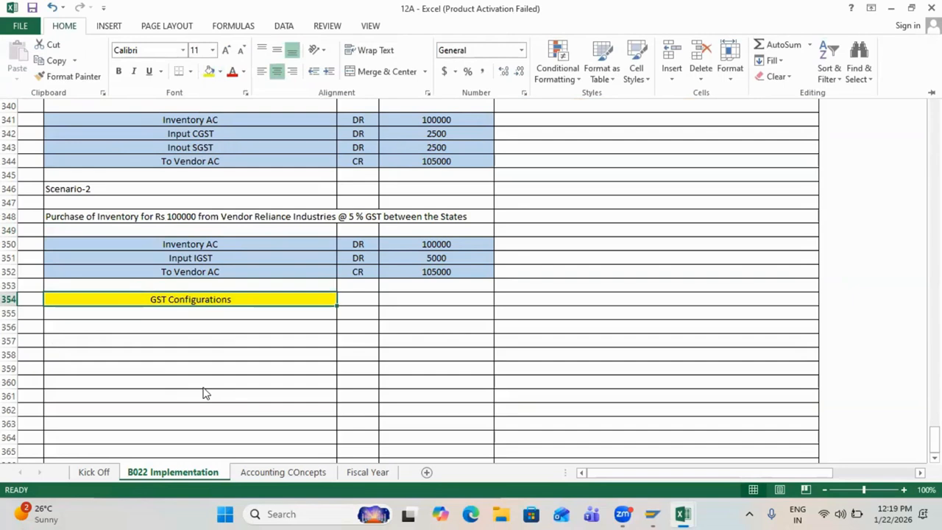
# Step: Enter serial number 1 in A356
pyautogui.click(130, 321)
pyautogui.press('Left')
pyautogui.write('1')
pyautogui.press('Tab')
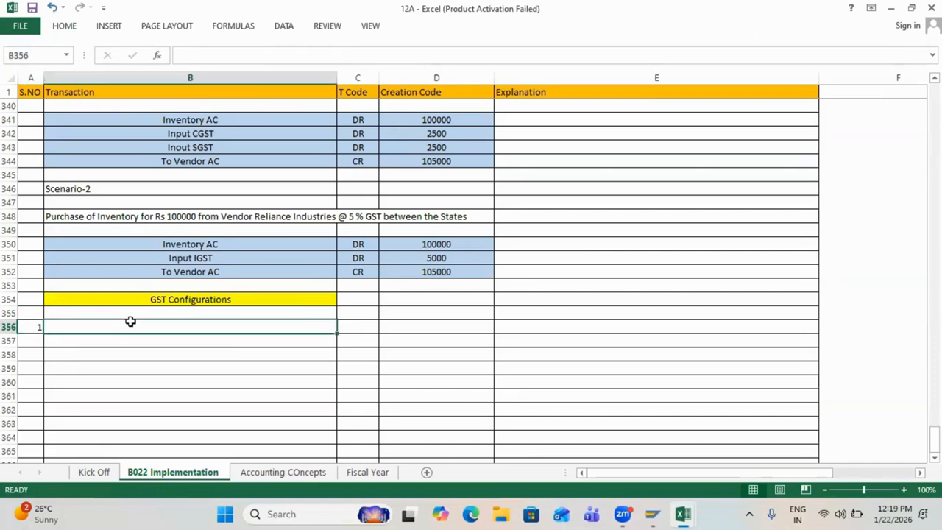
# Step: Close the SAP Change Internal Order window
pyautogui.scroll(-4, 130, 321)
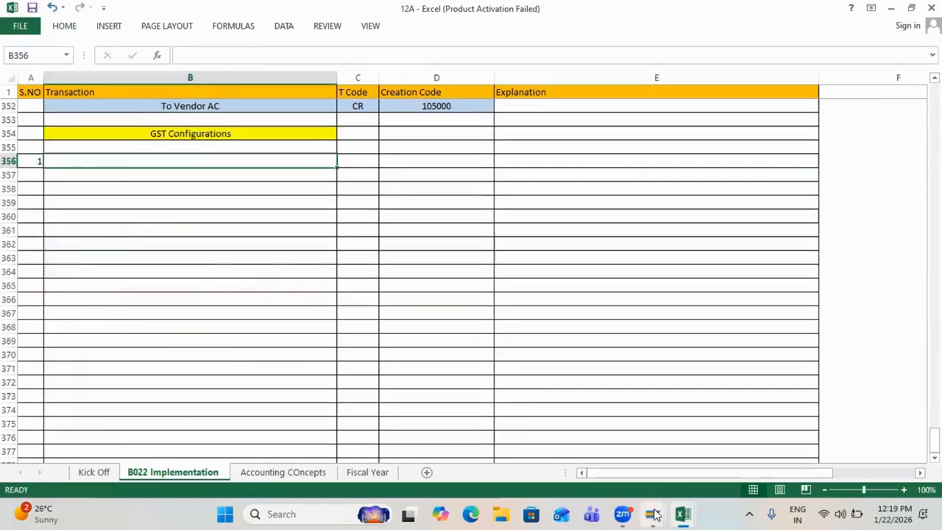
pyautogui.moveTo(652, 513)
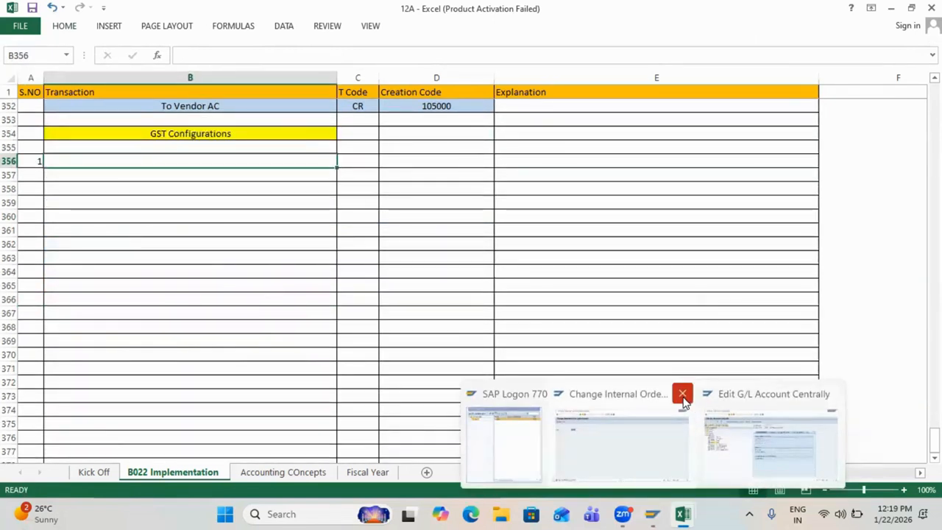
pyautogui.click(682, 395)
# Step: Return the Edit G/L Account SAP session to Easy Access with /n
pyautogui.click(706, 441)
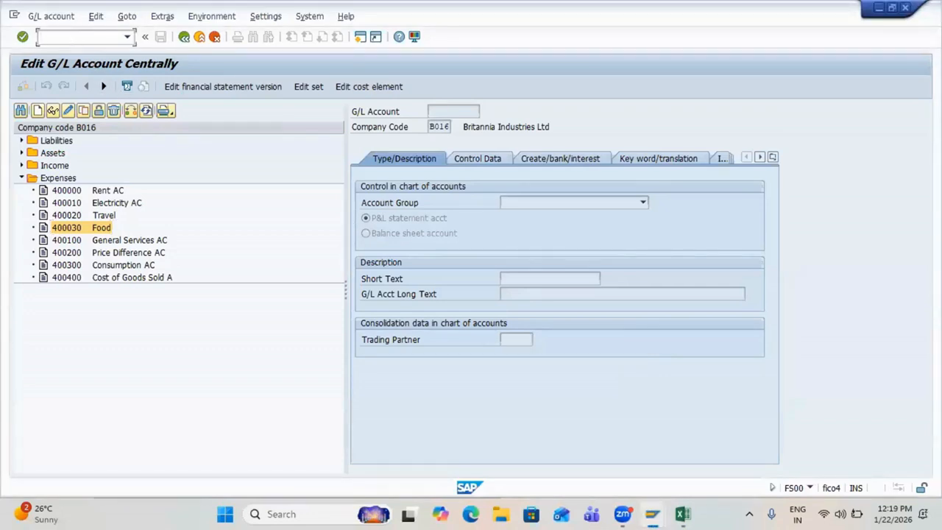
pyautogui.write('/n')
pyautogui.press('Return')
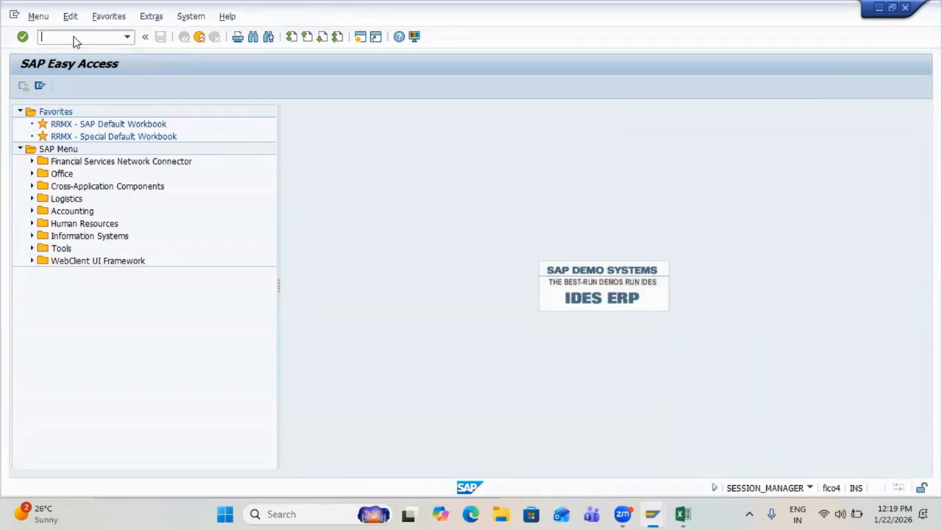
# Step: Save and close the 11 am workbook
pyautogui.hotkey('alt', 'Tab')
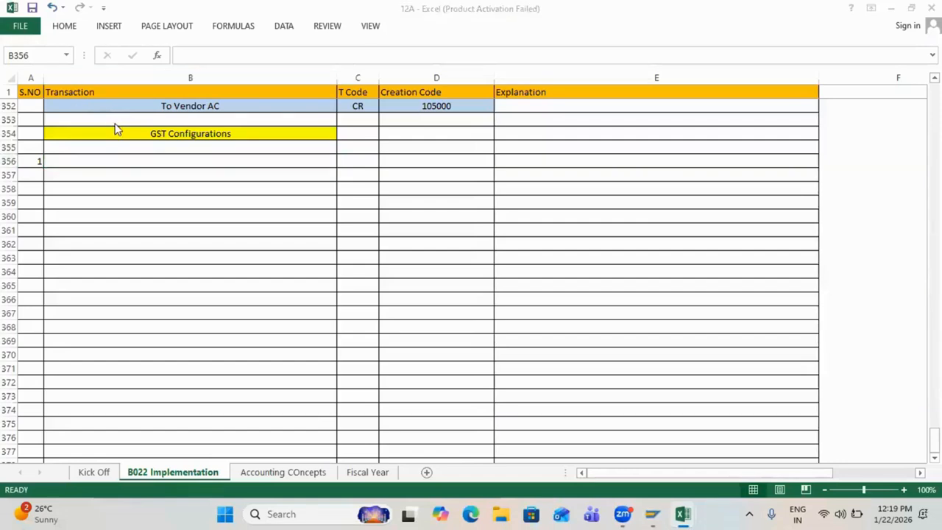
pyautogui.hotkey('alt', 'Tab')
pyautogui.hotkey('alt', 'Tab')
pyautogui.hotkey('alt', 'Tab')
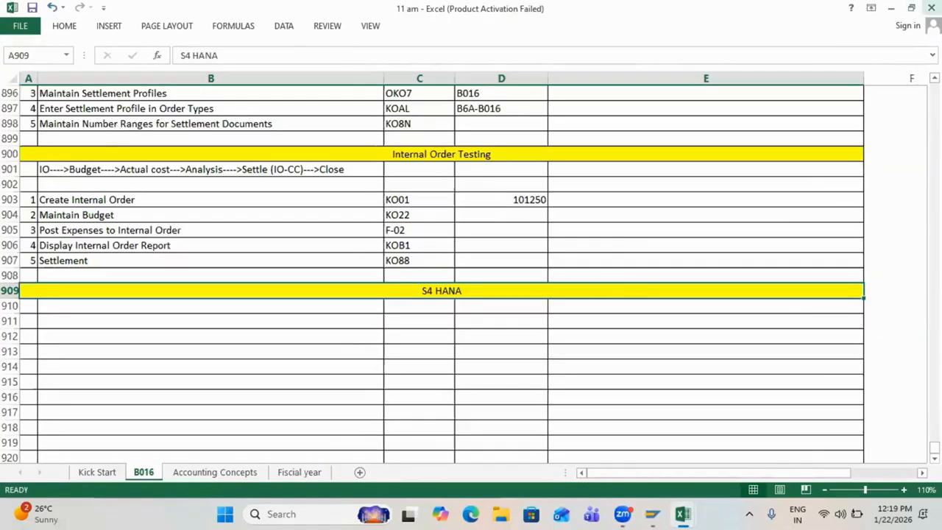
pyautogui.click(930, 7)
pyautogui.click(421, 275)
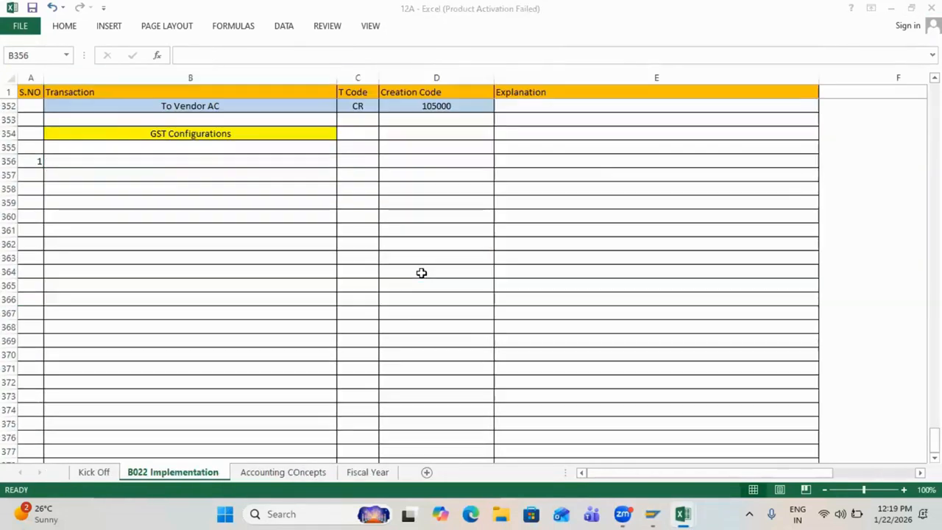
# Step: Enter 'Define Access Sequence' with T code OBYZ in row 356
pyautogui.write('D')
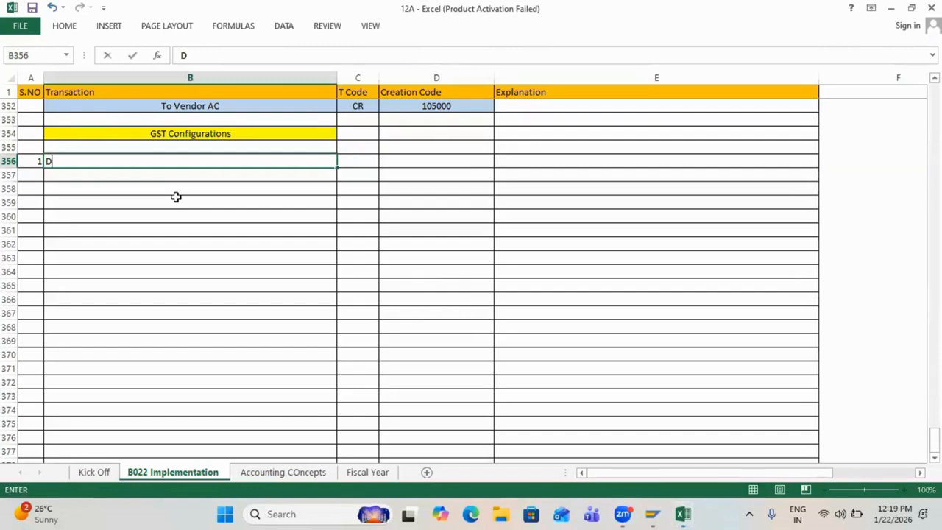
pyautogui.write('efine Acc')
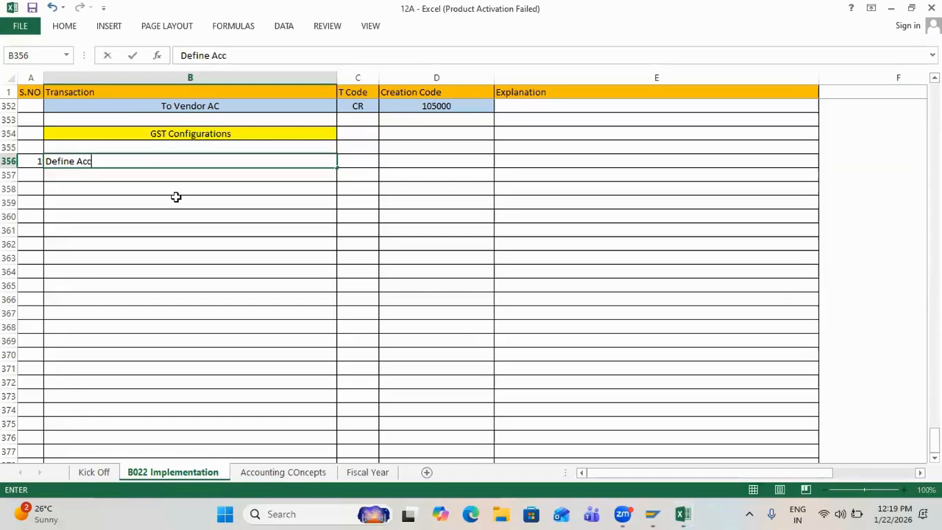
pyautogui.write('ess Sequence')
pyautogui.press('Tab')
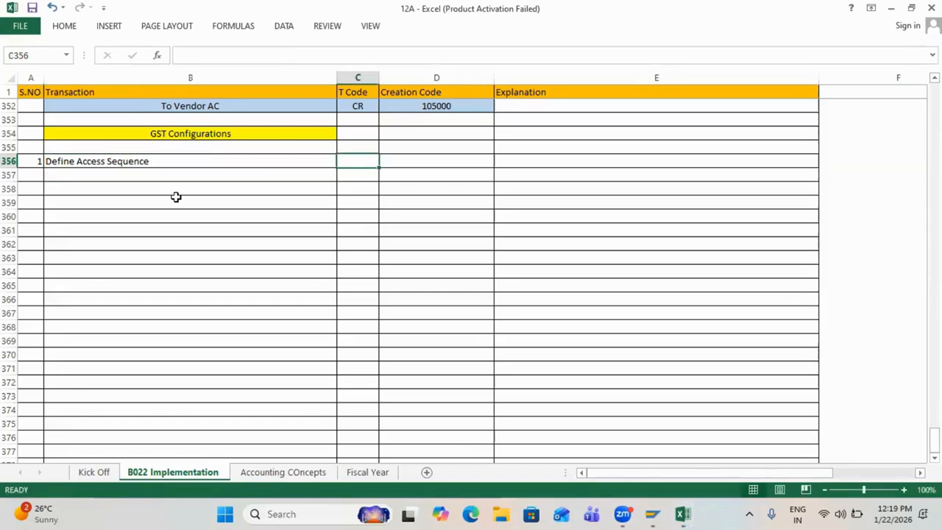
pyautogui.write('OBYZ')
pyautogui.press('Return')
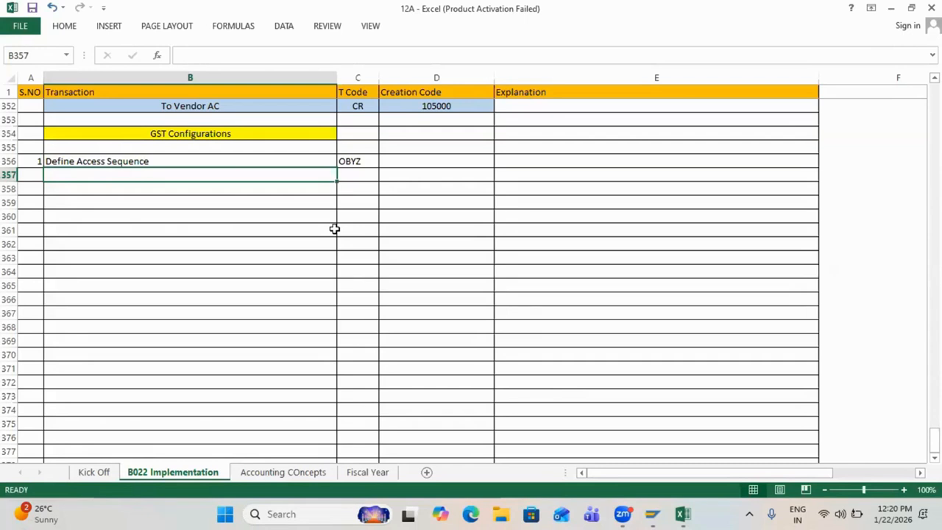
# Step: Move through the row 356 cells, then switch back to SAP Easy Access
pyautogui.click(140, 161)
pyautogui.press('Right')
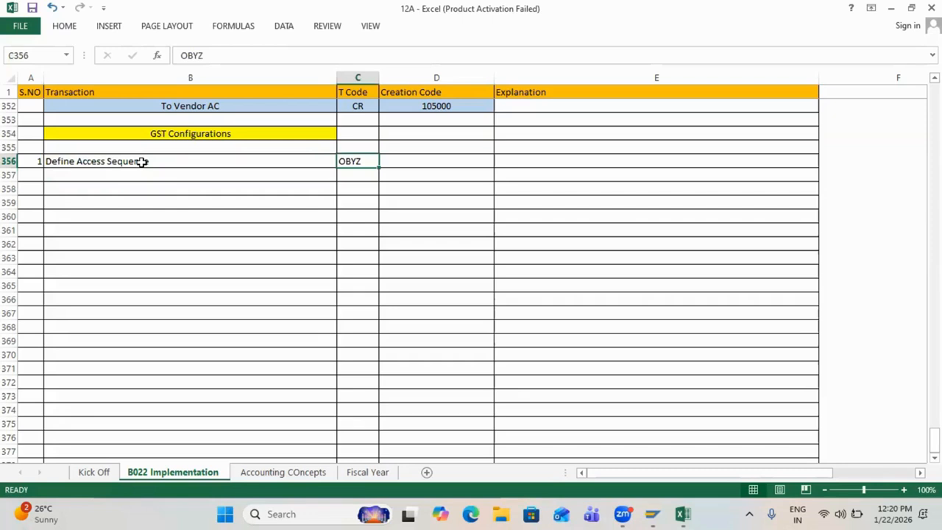
pyautogui.press('Right')
pyautogui.press('Left')
pyautogui.press('Right')
pyautogui.press('Left')
pyautogui.press('Left')
pyautogui.press('Left')
pyautogui.press('Right')
pyautogui.press('Right')
pyautogui.press('Right')
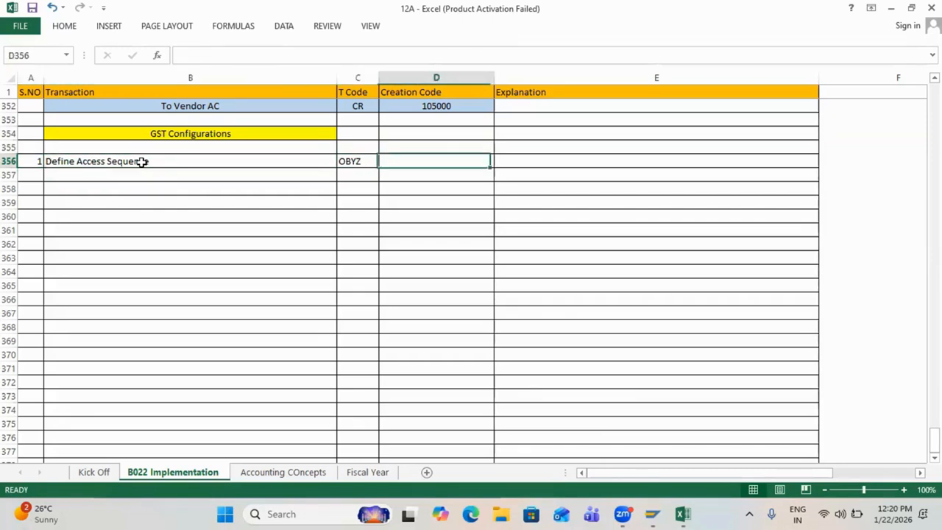
pyautogui.click(149, 170)
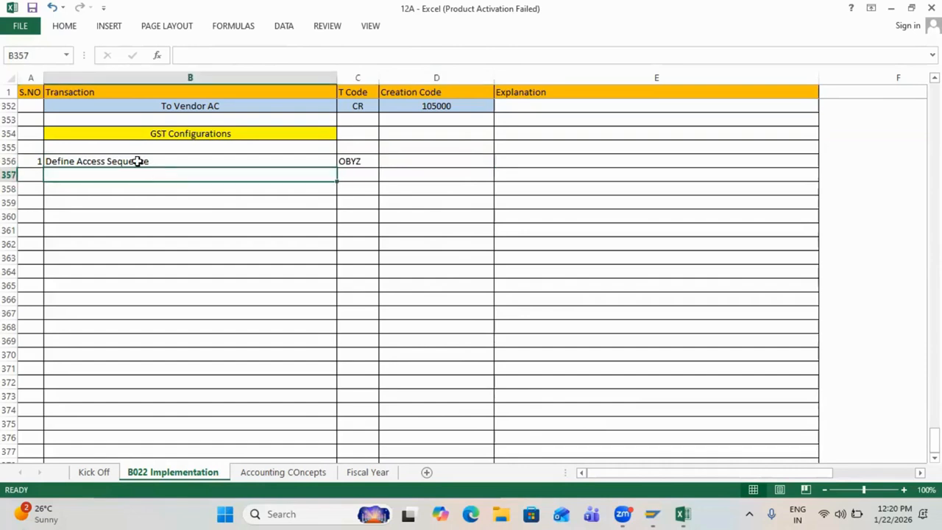
pyautogui.click(137, 159)
pyautogui.hotkey('alt', 'Tab')
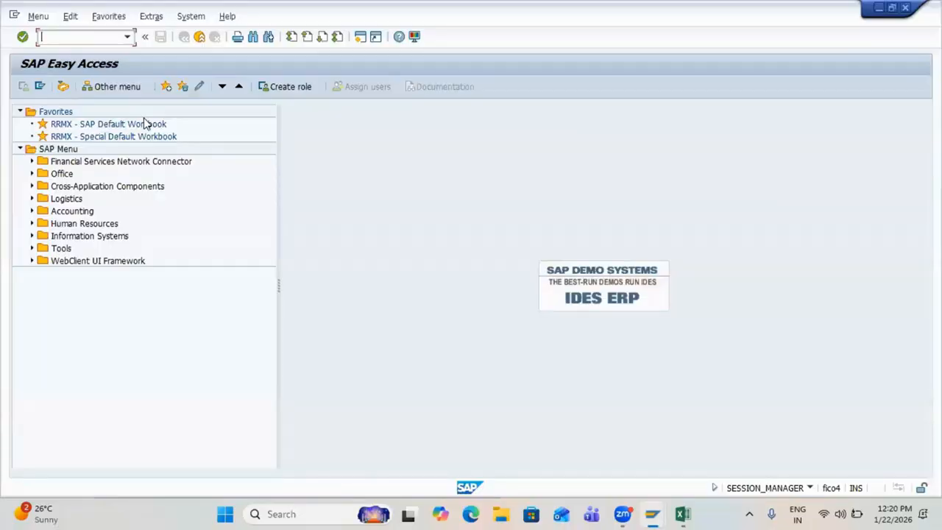
# Step: Run OBYC, then back out to SAP Easy Access with /n
pyautogui.write('obyc')
pyautogui.press('Return')
pyautogui.click(82, 40)
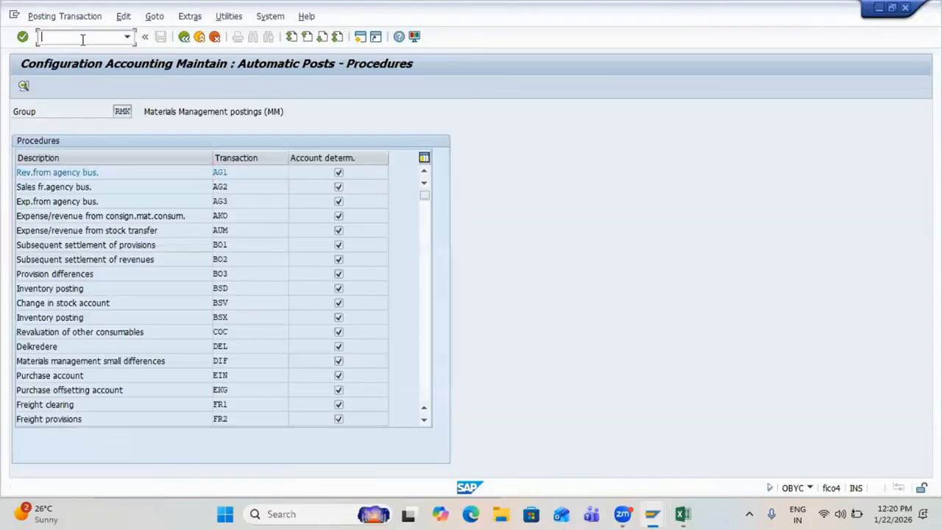
pyautogui.write('/n')
pyautogui.press('Return')
# Step: Run OBYZ and open Access sequences from the condition elements
pyautogui.write('obyz')
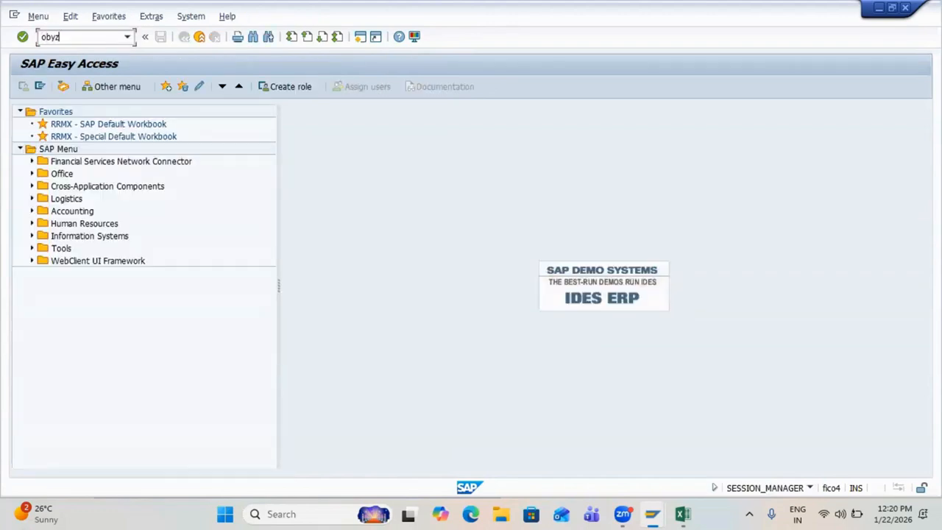
pyautogui.press('Return')
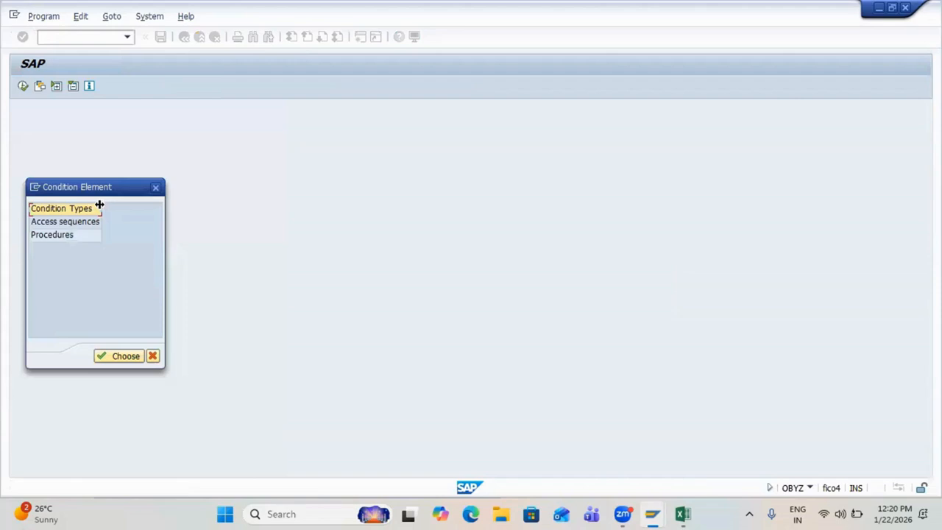
pyautogui.click(54, 222)
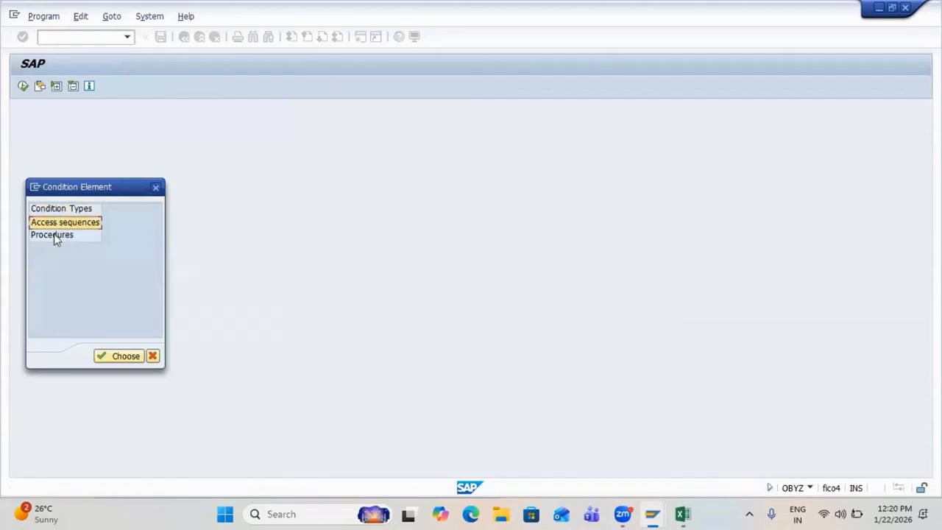
pyautogui.click(53, 236)
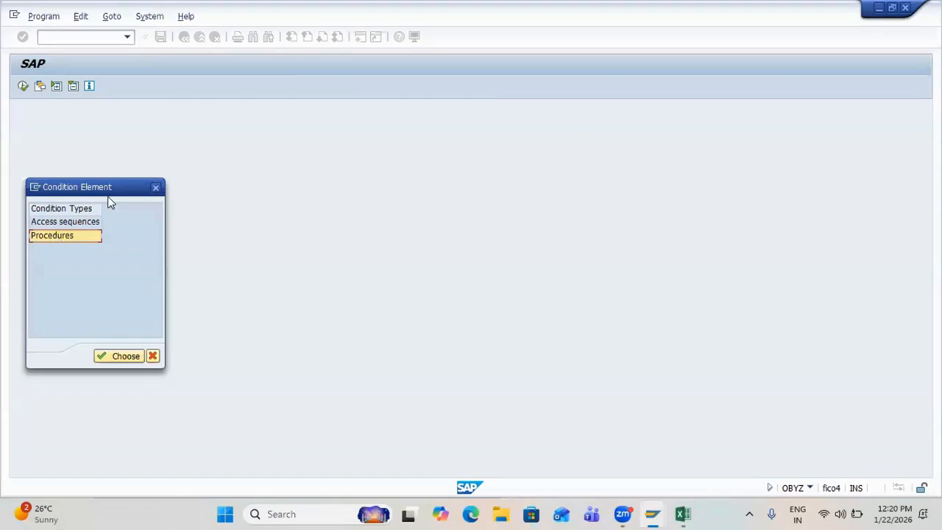
pyautogui.click(81, 225)
pyautogui.doubleClick(81, 225)
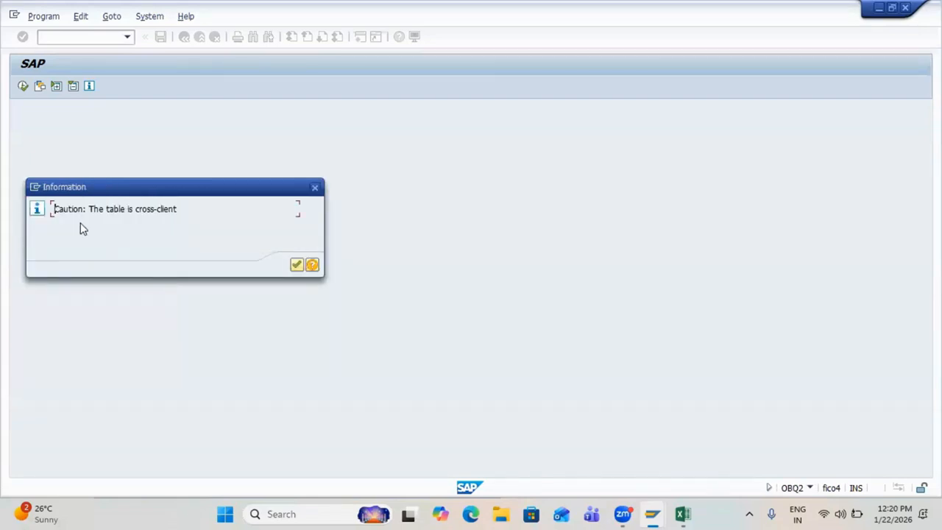
# Step: Acknowledge the cross-client caution and locate access sequence MWST via Position
pyautogui.moveTo(137, 208); pyautogui.dragTo(177, 209)
pyautogui.click(177, 209)
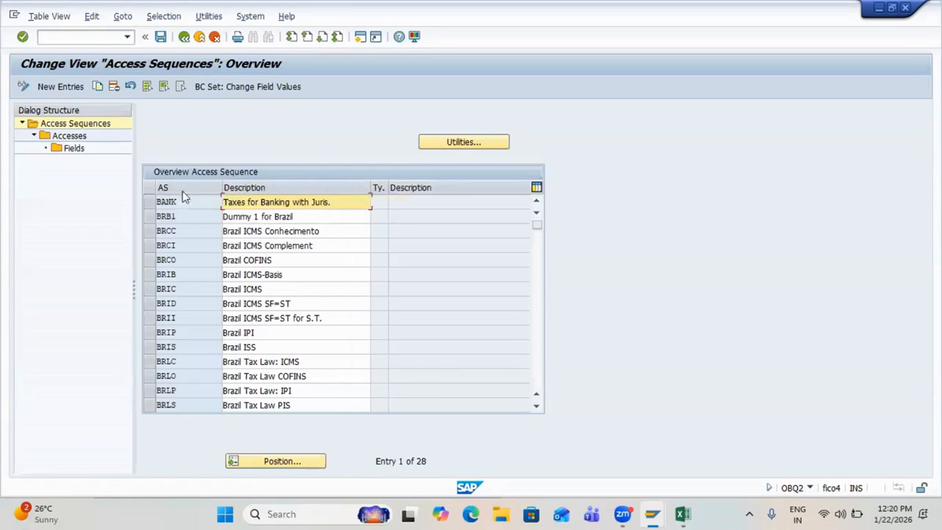
pyautogui.click(280, 461)
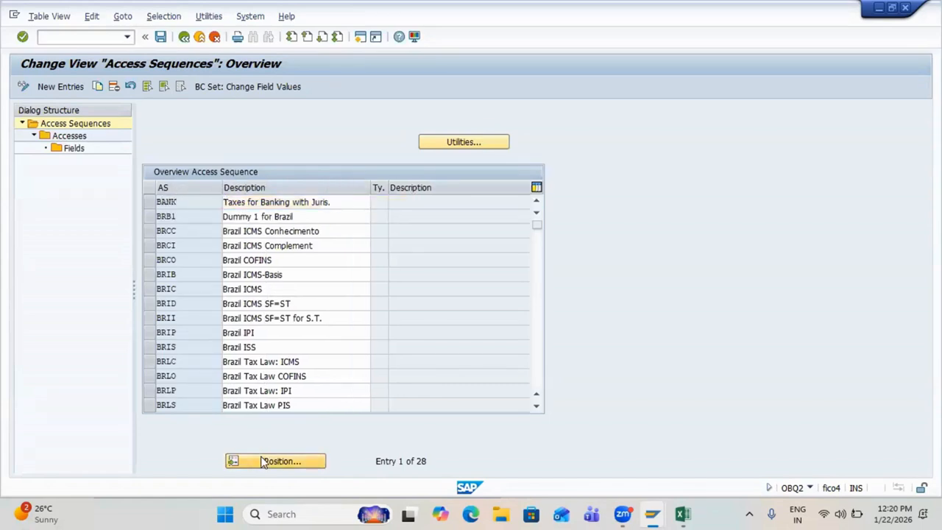
pyautogui.write('MWST')
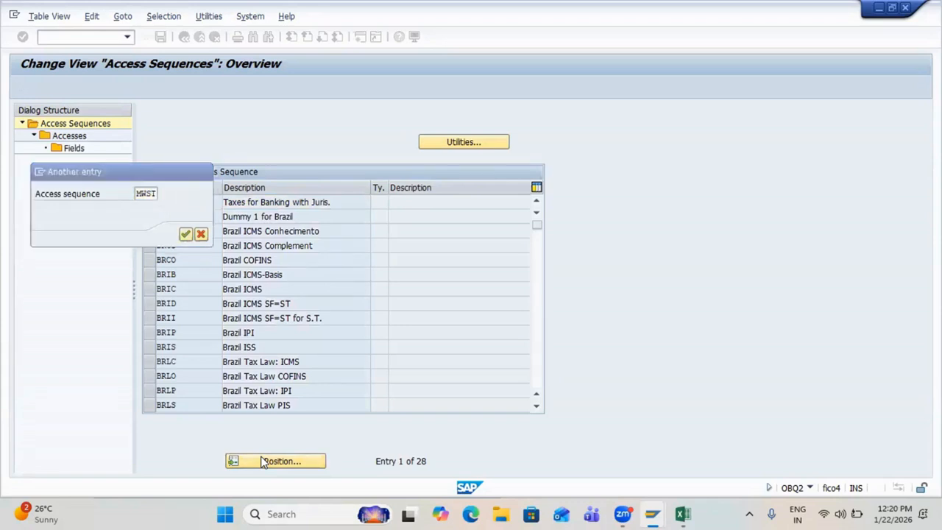
pyautogui.press('Return')
pyautogui.click(150, 202)
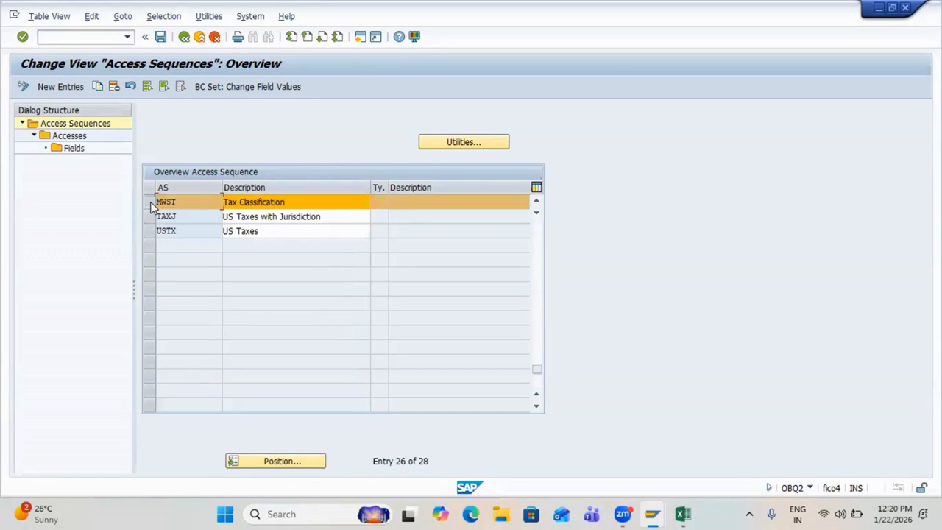
pyautogui.moveTo(181, 202); pyautogui.dragTo(157, 201)
# Step: Open MWST's access 10 (table 003, Tax Classification)
pyautogui.click(75, 138)
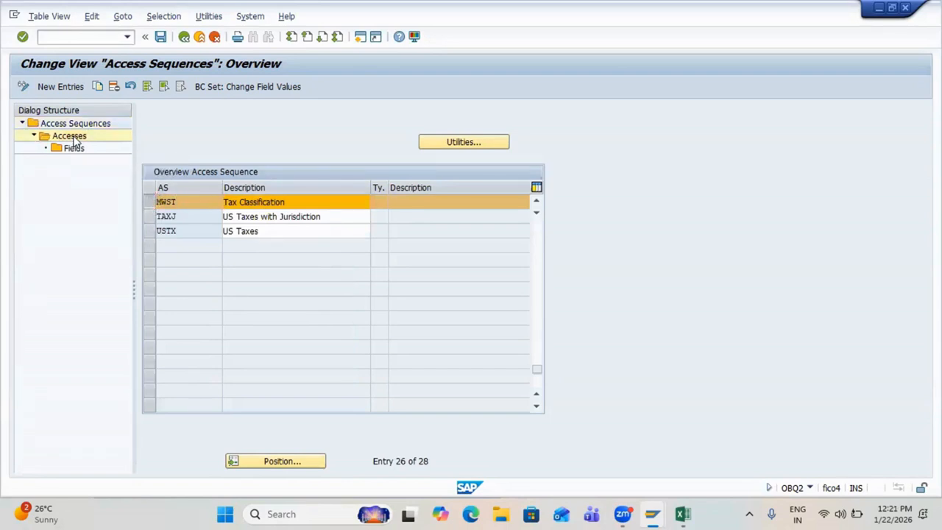
pyautogui.moveTo(265, 172); pyautogui.dragTo(196, 172)
pyautogui.click(195, 172)
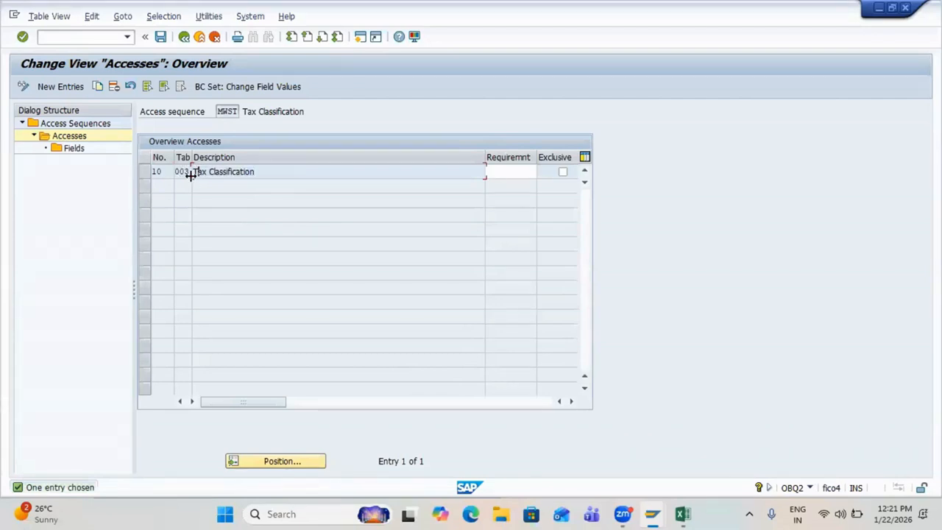
pyautogui.moveTo(190, 154); pyautogui.dragTo(211, 155)
pyautogui.click(146, 172)
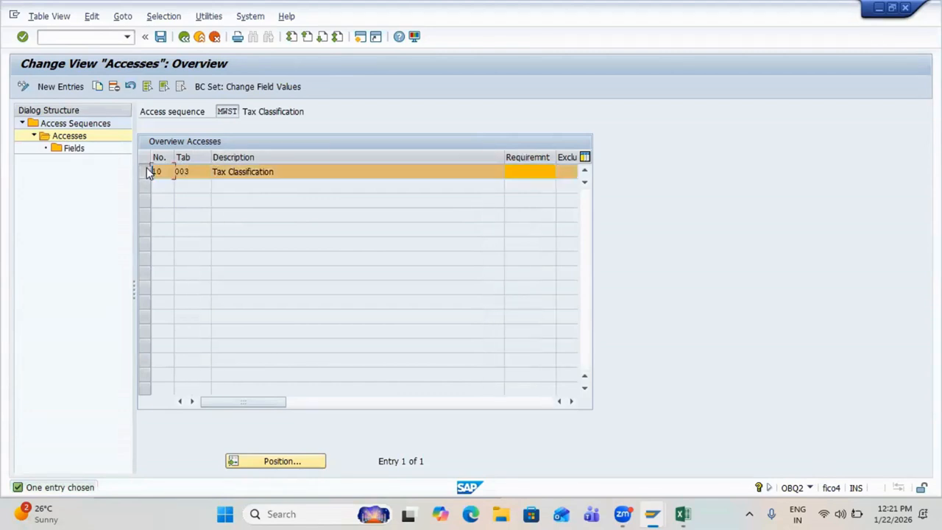
pyautogui.doubleClick(67, 150)
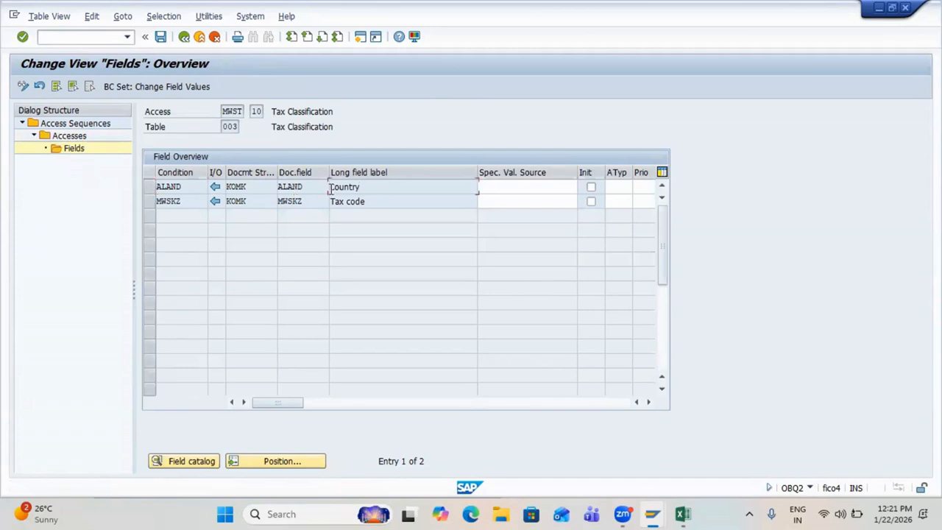
# Step: Inspect access 10's Country (ALAND) and Tax code (MWSKZ) fields, then switch to Excel
pyautogui.click(328, 187)
pyautogui.moveTo(369, 202); pyautogui.dragTo(333, 203)
pyautogui.click(332, 204)
pyautogui.moveTo(361, 187); pyautogui.dragTo(326, 200)
pyautogui.click(326, 188)
pyautogui.hotkey('alt', 'Tab')
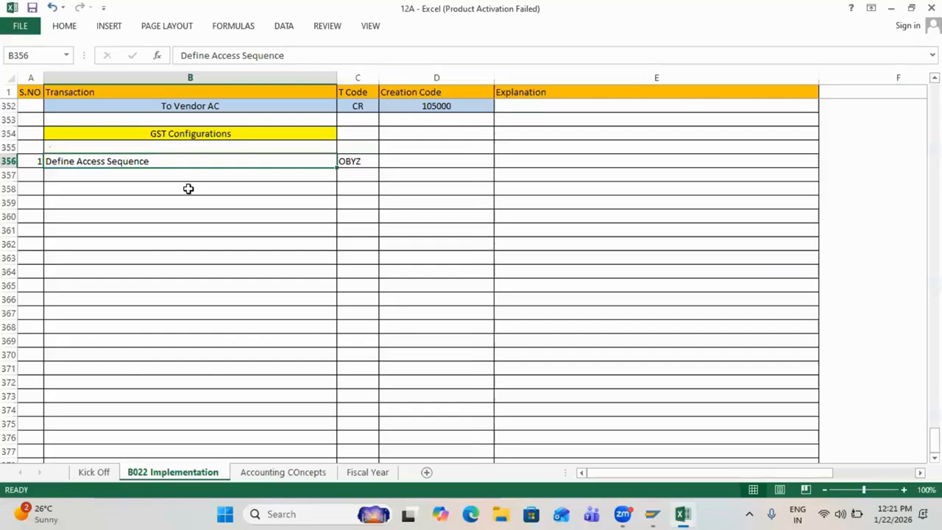
# Step: Review the tax rates 0/3/5/12/18/28 in B336, then return to SAP's MWST fields
pyautogui.scroll(4, 188, 189)
pyautogui.scroll(4, 188, 188)
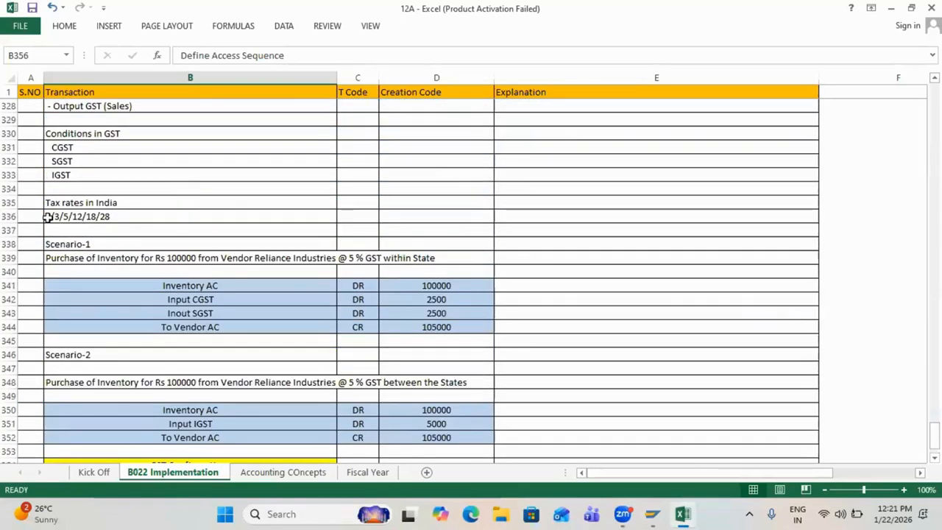
pyautogui.click(47, 217)
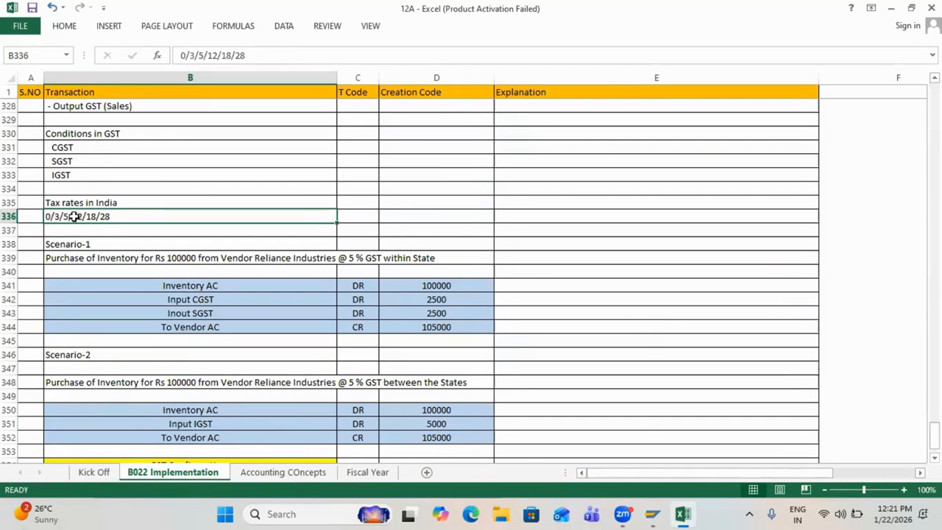
pyautogui.hotkey('alt', 'Tab')
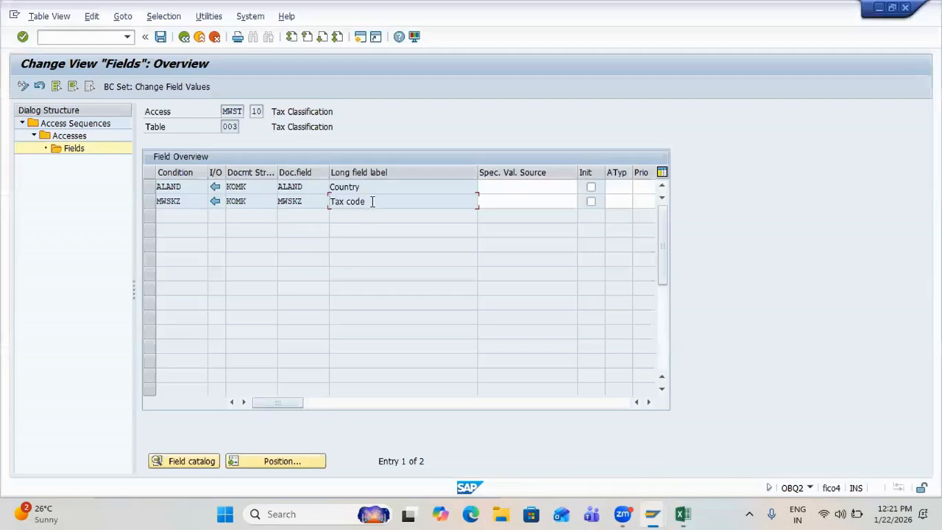
pyautogui.moveTo(372, 202); pyautogui.dragTo(317, 201)
pyautogui.click(324, 187)
pyautogui.moveTo(369, 187); pyautogui.dragTo(324, 187)
pyautogui.moveTo(375, 203); pyautogui.dragTo(340, 203)
pyautogui.hotkey('alt', 'Tab')
# Step: Enter 'It is used as a combination for tax calulation' as the explanation in E356
pyautogui.scroll(-7, 341, 201)
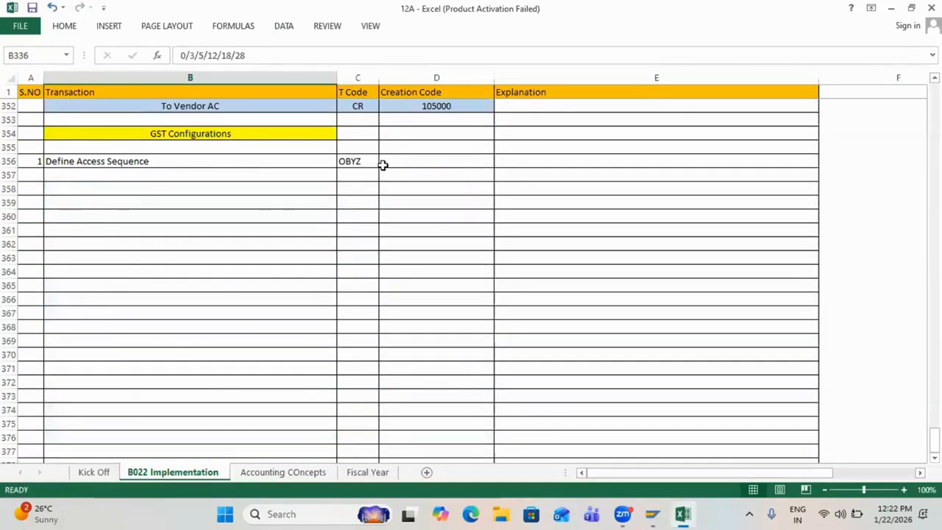
pyautogui.click(383, 165)
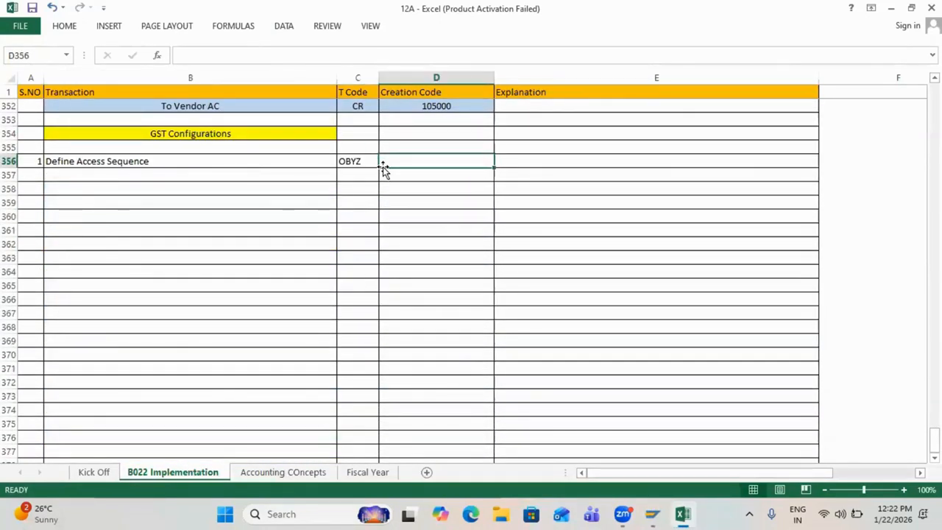
pyautogui.press('Right')
pyautogui.write('It is')
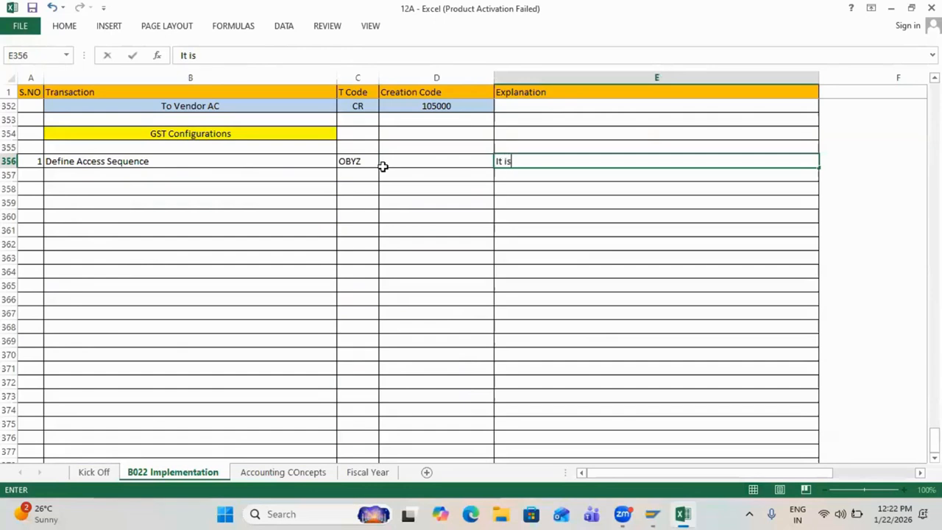
pyautogui.write(' used as a combina')
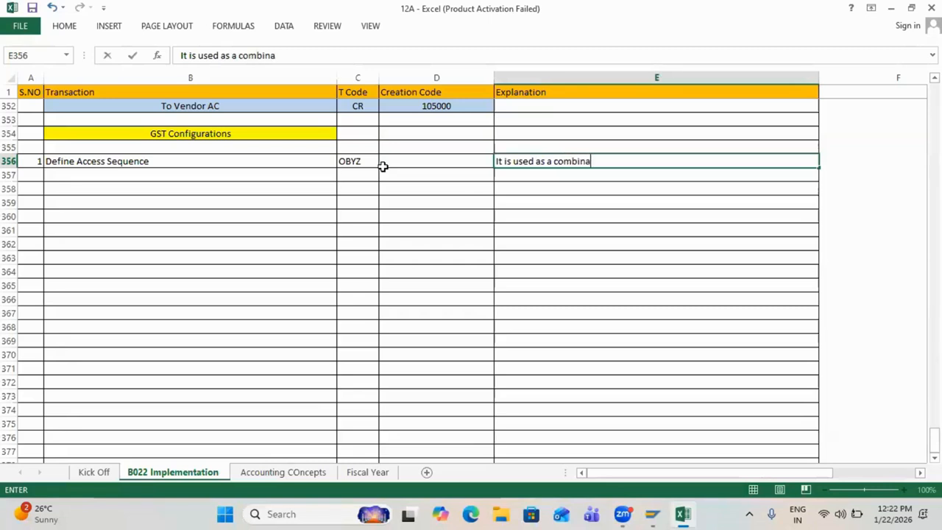
pyautogui.write('tion for tax calu')
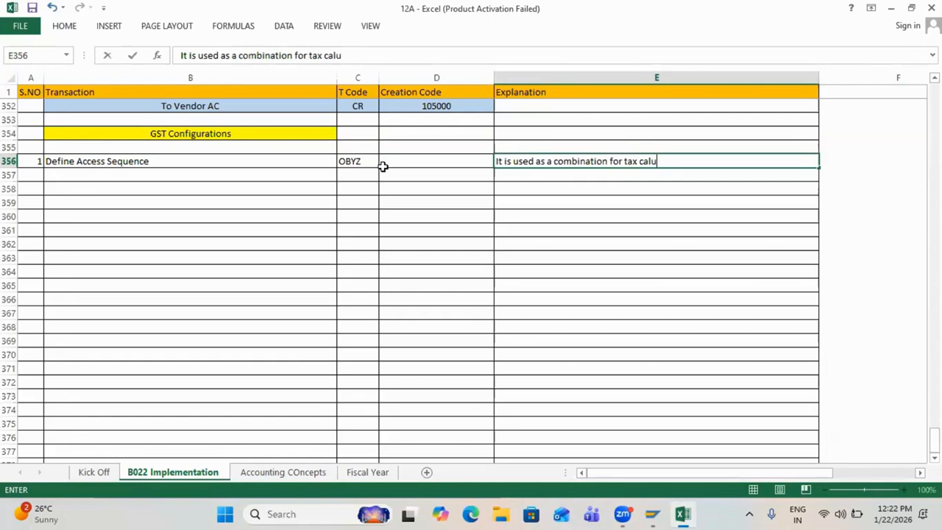
pyautogui.write('lation')
pyautogui.click(383, 171)
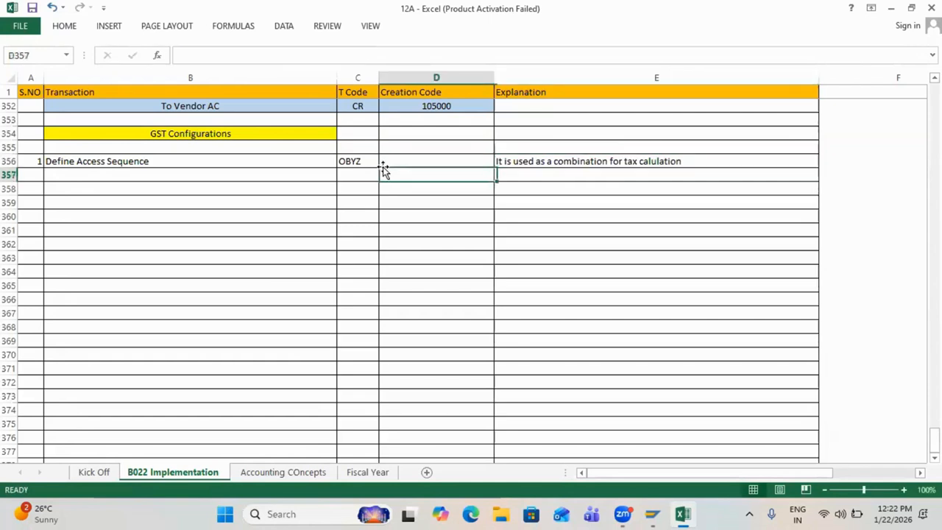
# Step: Set D356's creation code to MWST and number row 357 as 2
pyautogui.click(385, 159)
pyautogui.write('M')
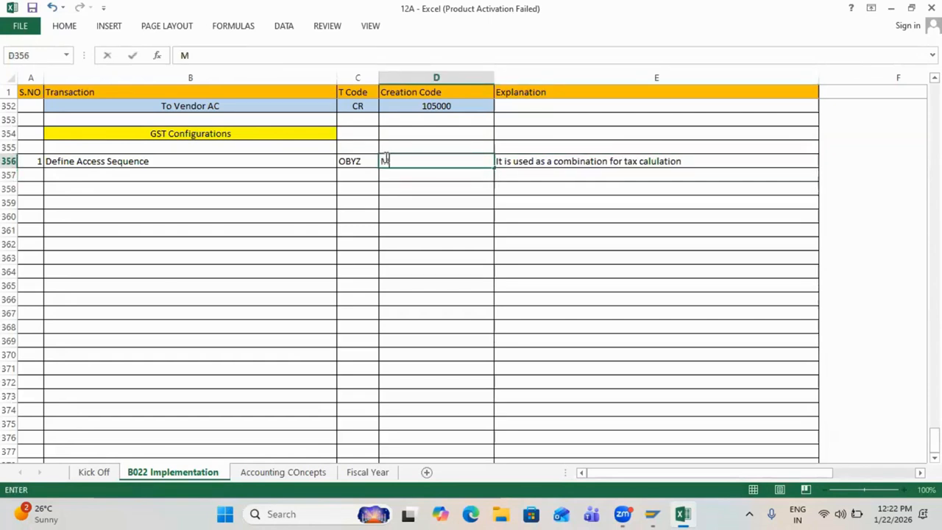
pyautogui.write('WST')
pyautogui.press('Return')
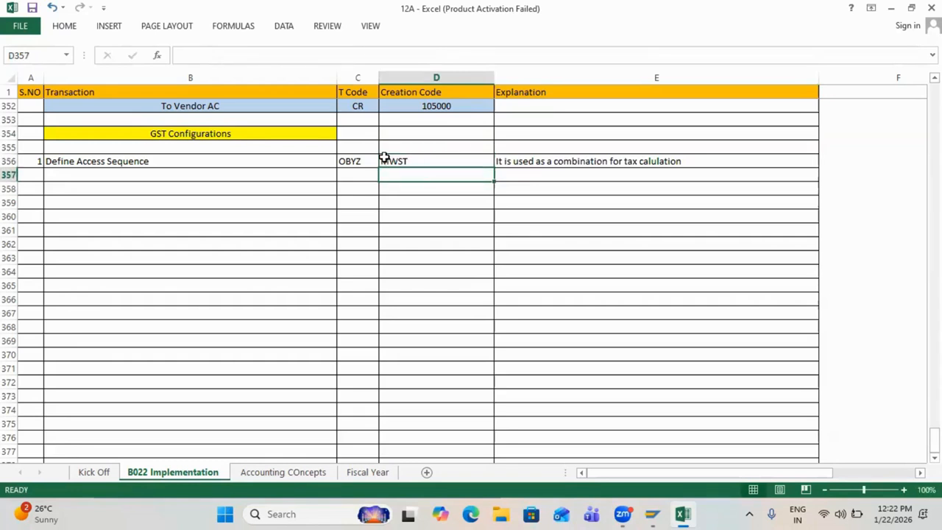
pyautogui.press('Left')
pyautogui.press('Left')
pyautogui.press('Left')
pyautogui.write('2')
pyautogui.press('Tab')
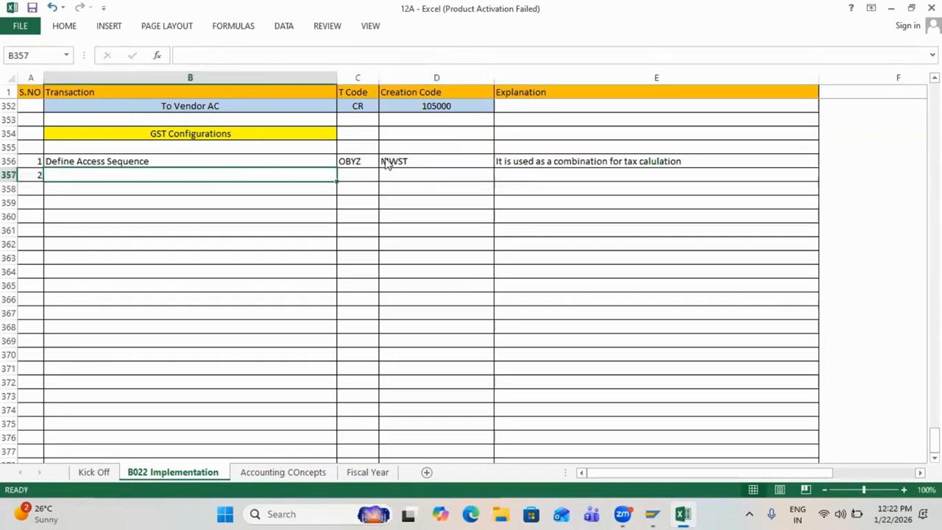
pyautogui.hotkey('alt', 'Tab')
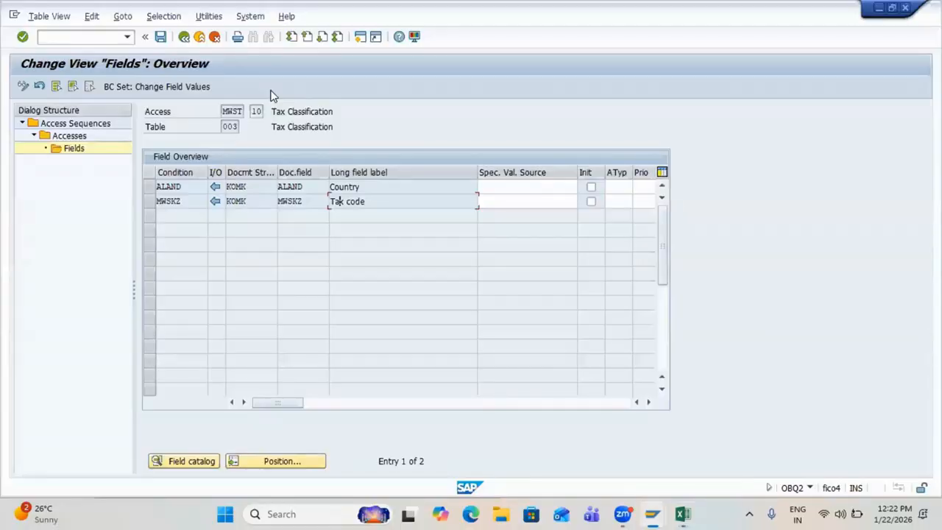
# Step: Back out to the condition elements, choose Condition Types, and type 'Define Condition Types' in Excel
pyautogui.press('F3')
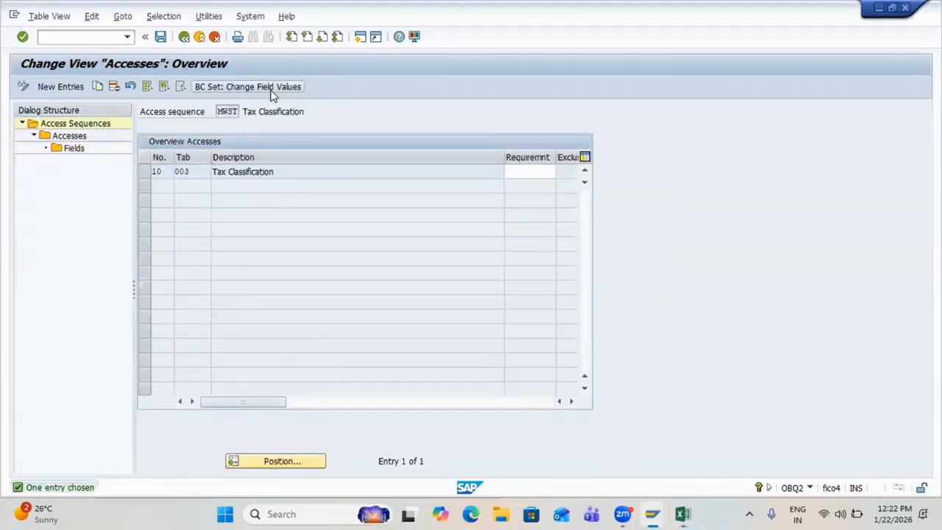
pyautogui.press('F3')
pyautogui.press('F3')
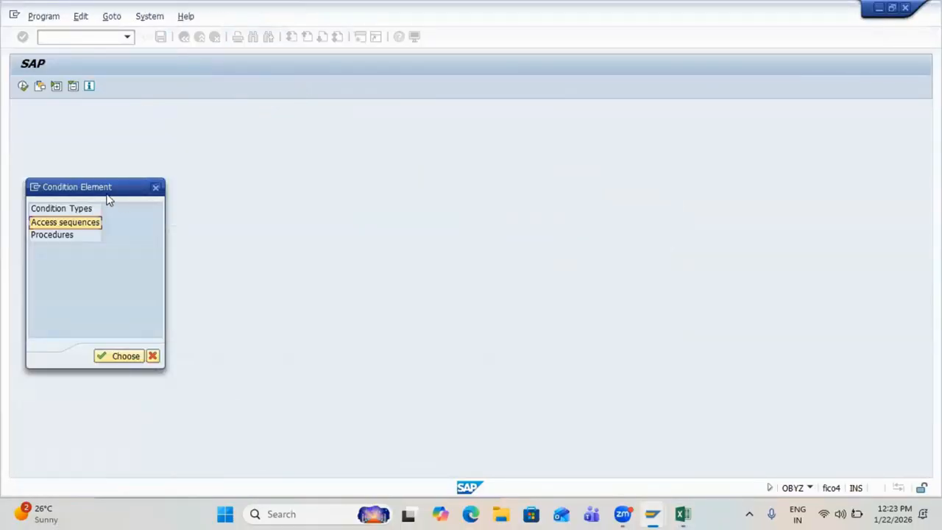
pyautogui.click(80, 215)
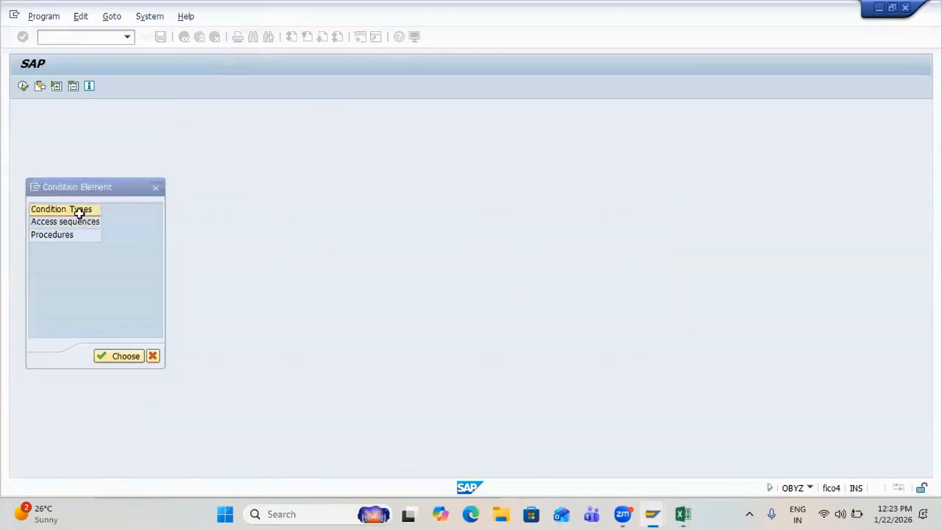
pyautogui.hotkey('alt', 'Tab')
pyautogui.write('Define ')
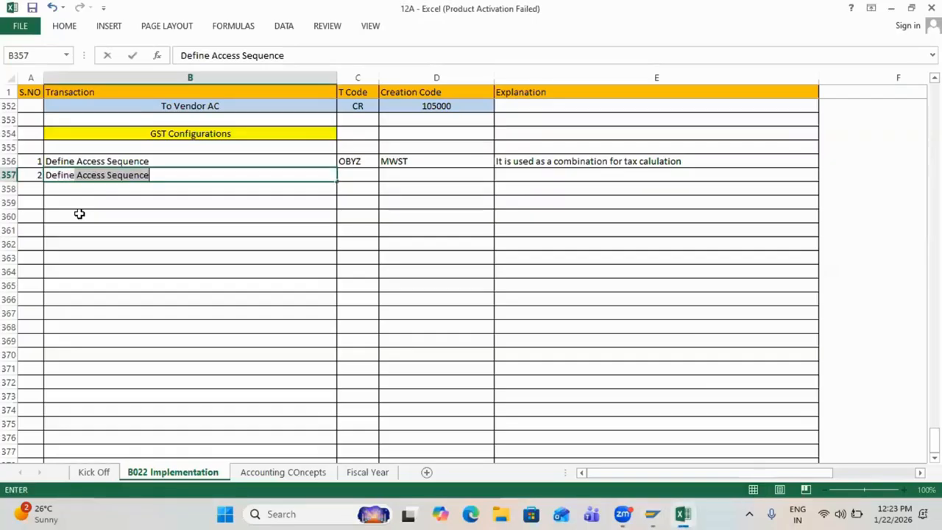
pyautogui.write('Condit')
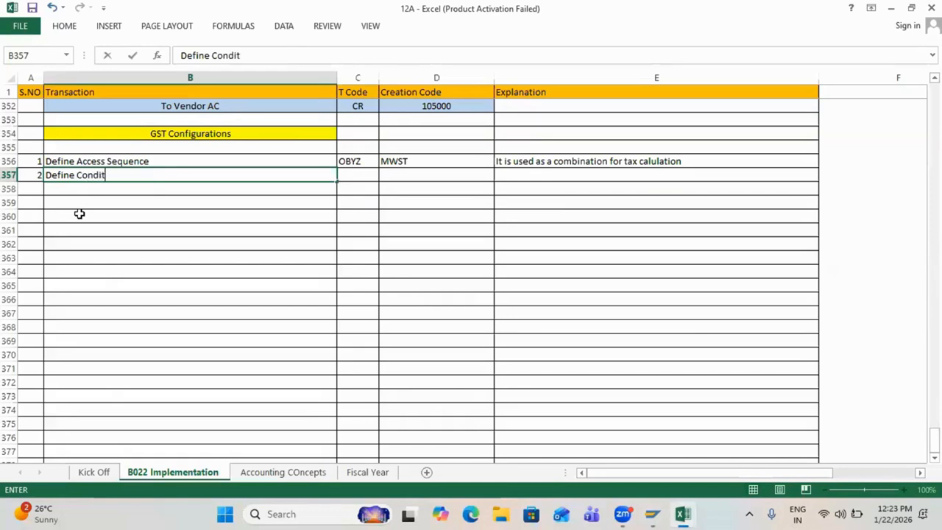
pyautogui.write('ion Types')
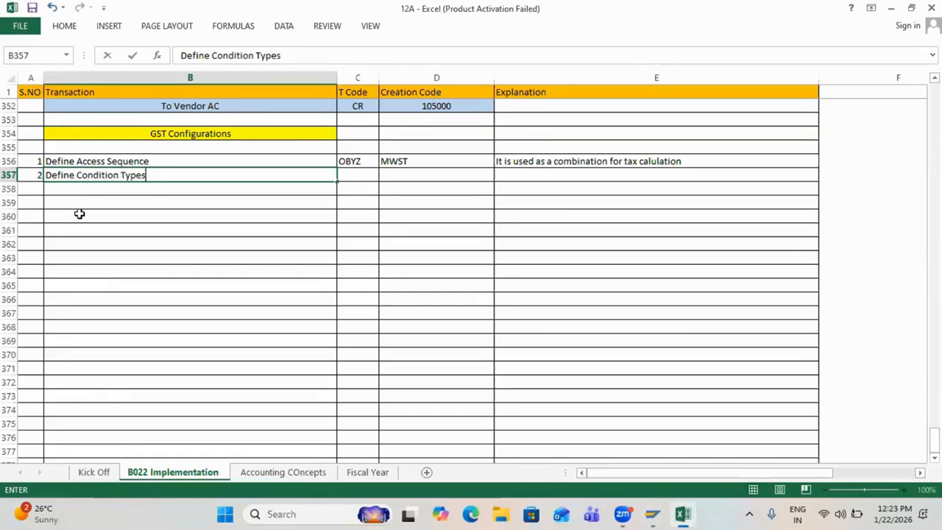
# Step: Give Define Condition Types in row 357 the T code OBYZ
pyautogui.press('Tab')
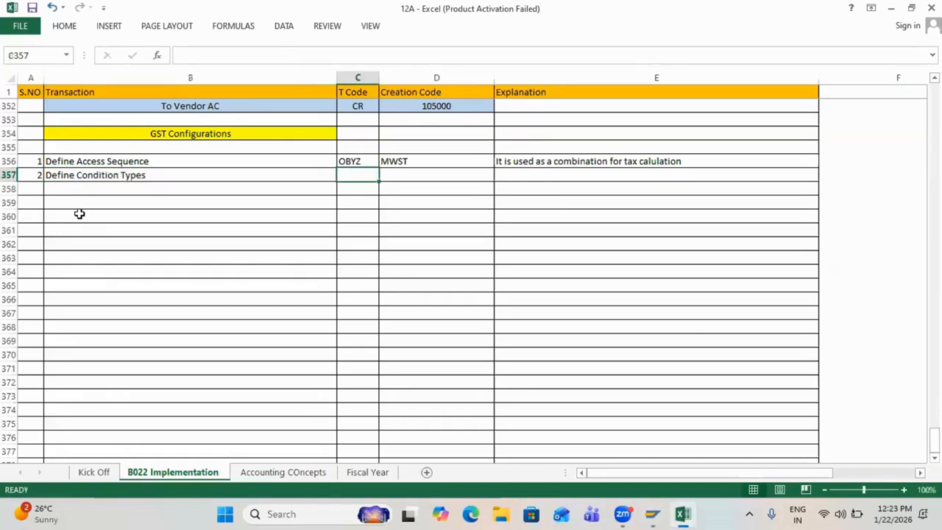
pyautogui.write('OBYZ')
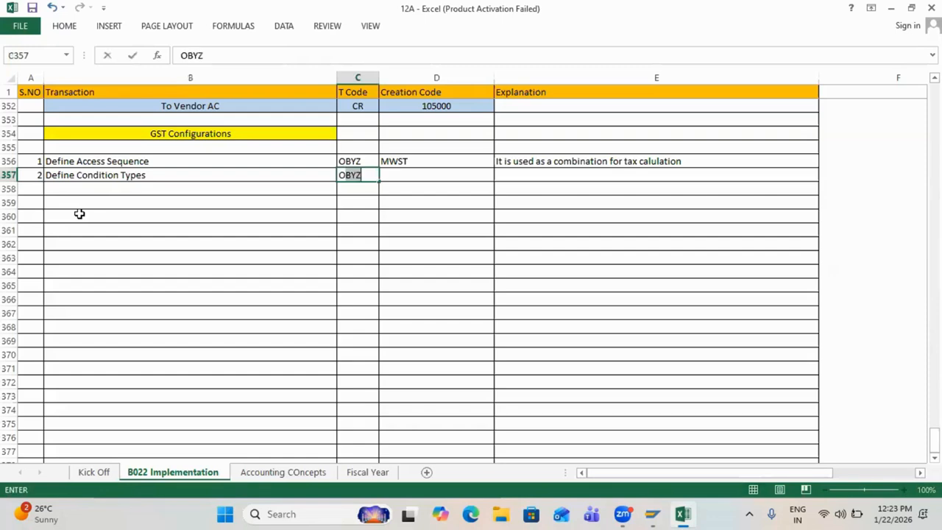
pyautogui.press('Tab')
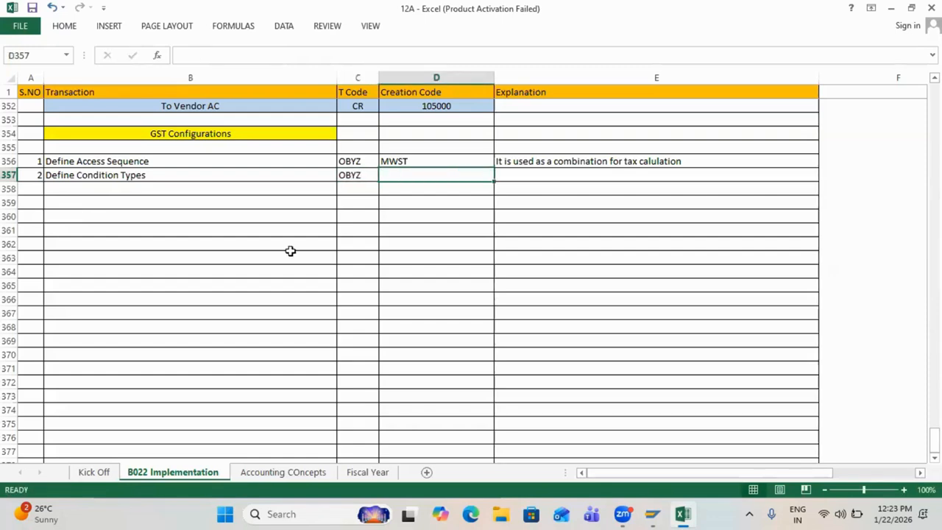
# Step: Copy the CGST, SGST and IGST labels from B331:B333 into B358
pyautogui.scroll(4, 282, 193)
pyautogui.scroll(5, 282, 193)
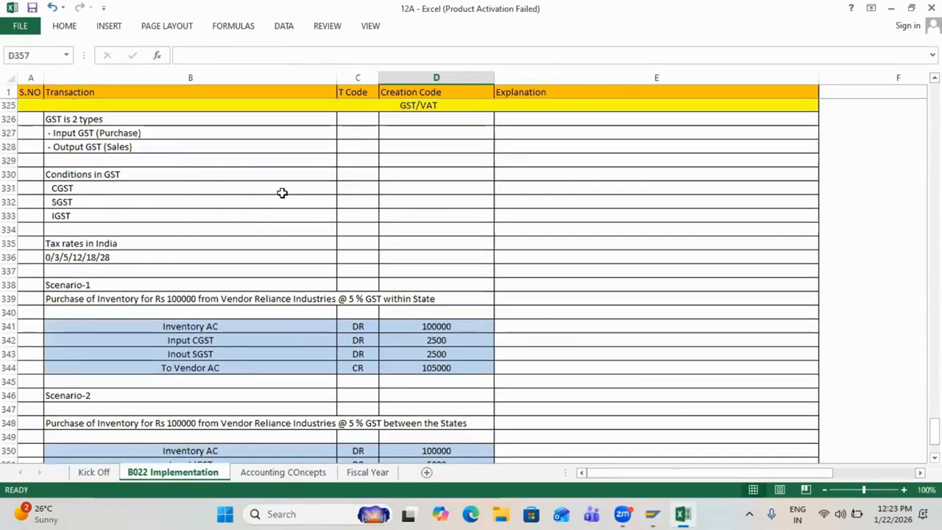
pyautogui.moveTo(78, 188); pyautogui.dragTo(79, 209)
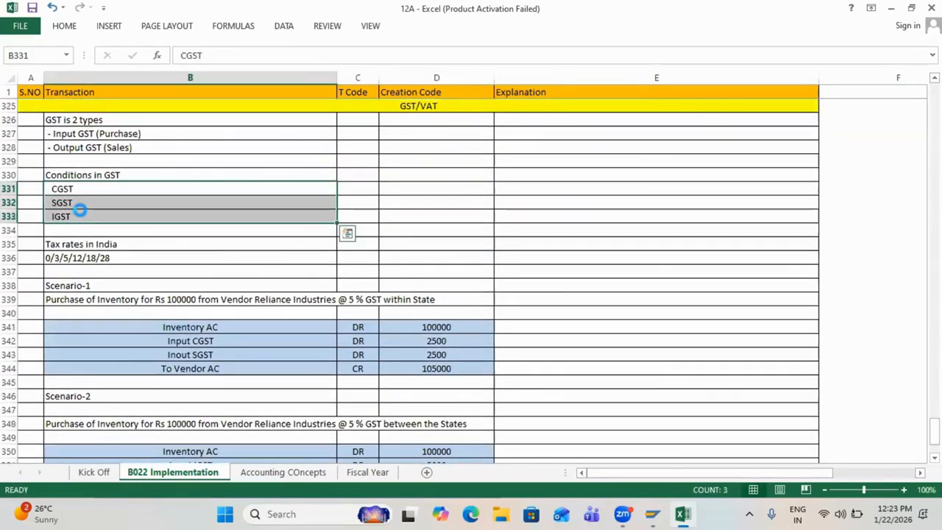
pyautogui.hotkey('ctrl', 'c')
pyautogui.scroll(-4, 79, 210)
pyautogui.scroll(-3, 79, 210)
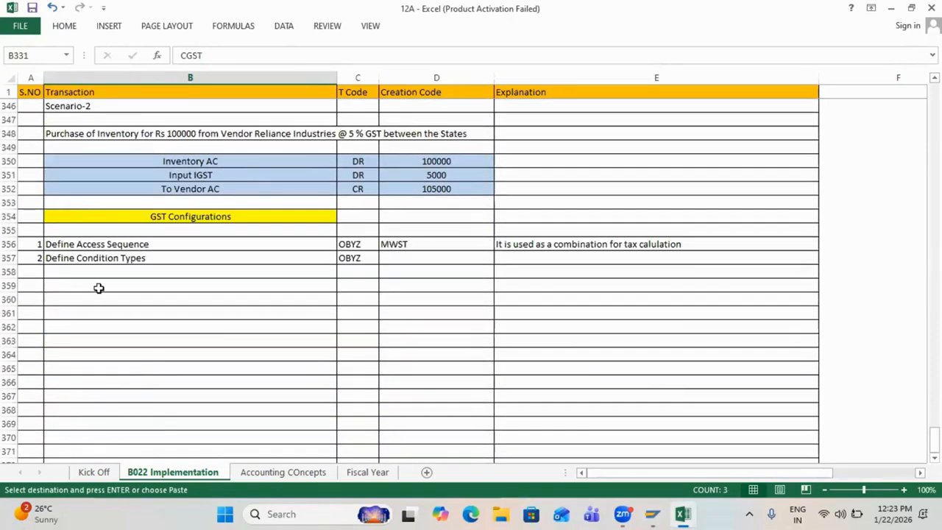
pyautogui.click(86, 271)
pyautogui.hotkey('ctrl', 'v')
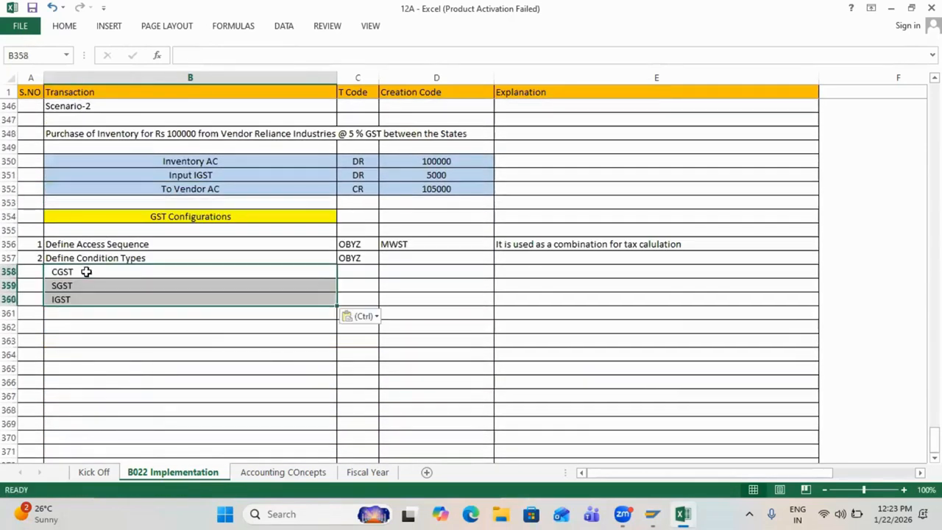
# Step: Prefix the labels to read Input CGST, Input SGST and Input IGST
pyautogui.doubleClick(50, 272)
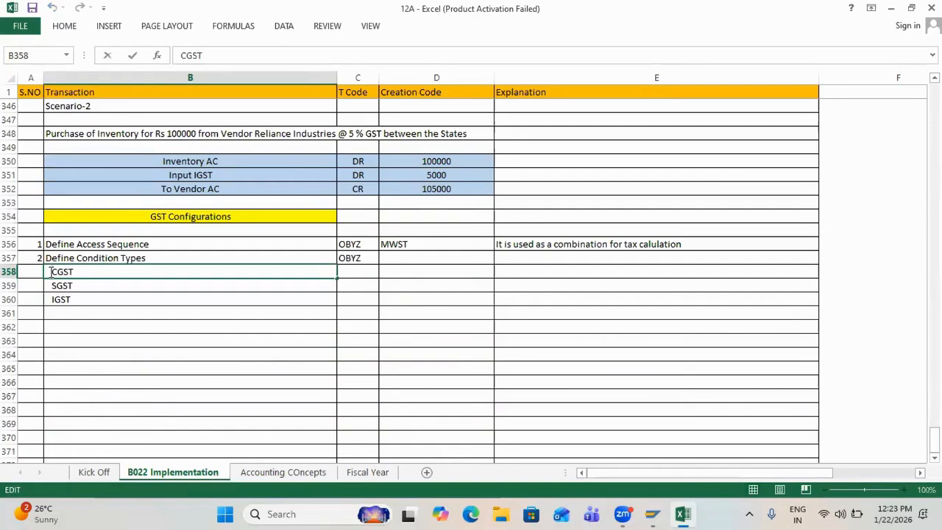
pyautogui.write('Input')
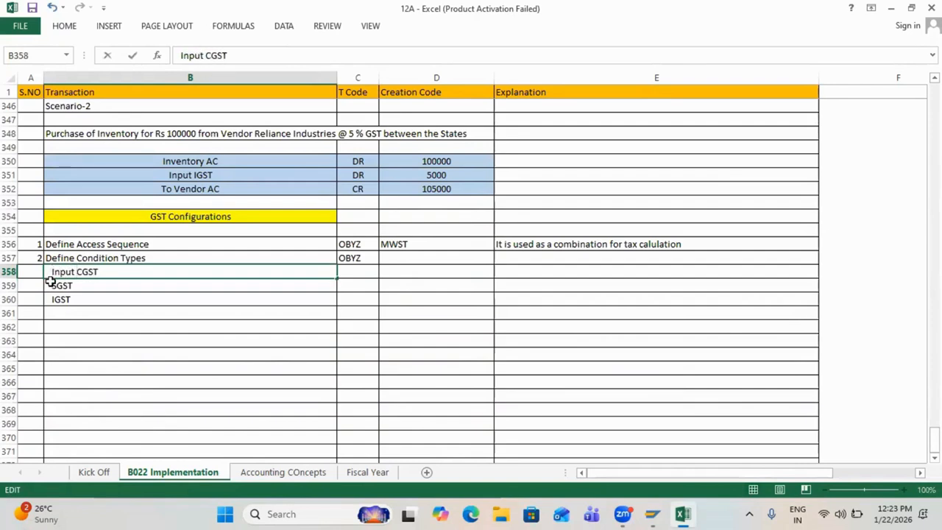
pyautogui.click(52, 284)
pyautogui.doubleClick(52, 285)
pyautogui.write('Input')
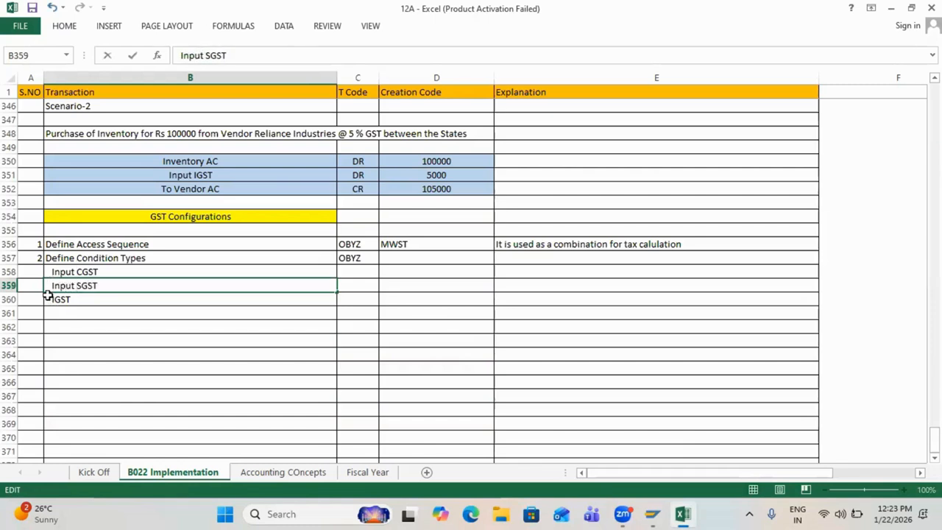
pyautogui.click(48, 299)
pyautogui.doubleClick(49, 299)
pyautogui.write('Input I')
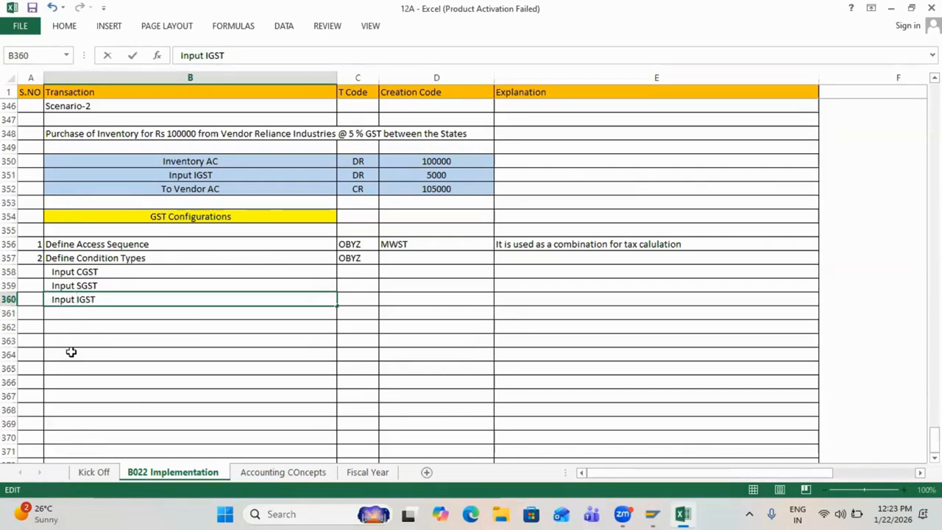
pyautogui.click(69, 353)
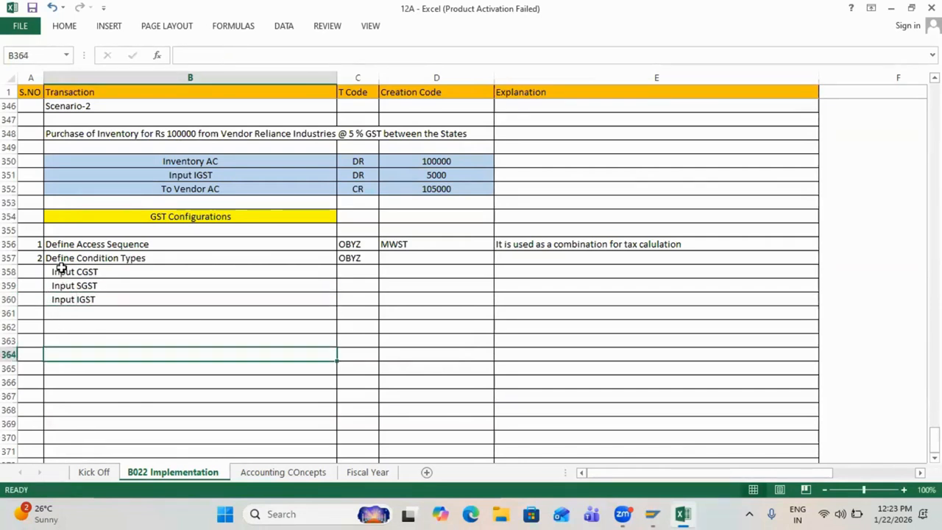
pyautogui.moveTo(61, 269); pyautogui.dragTo(64, 296)
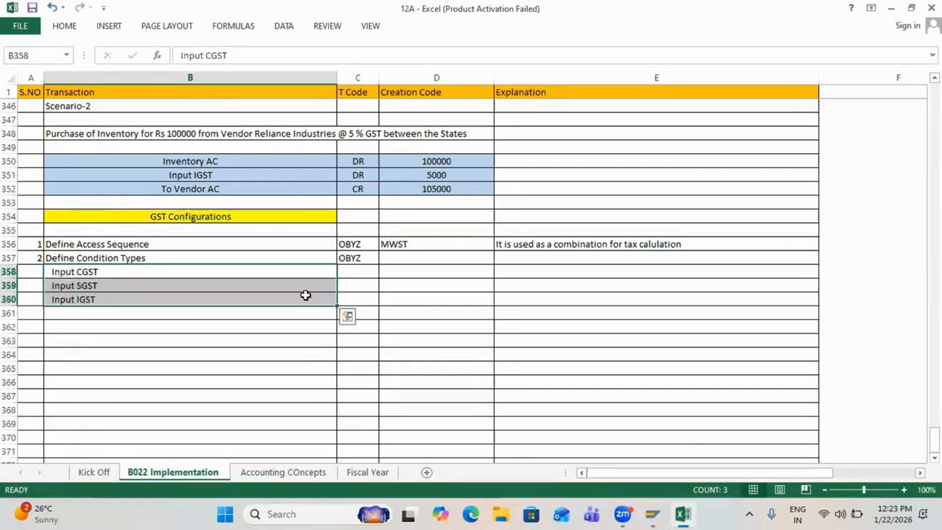
pyautogui.moveTo(410, 272); pyautogui.dragTo(414, 302)
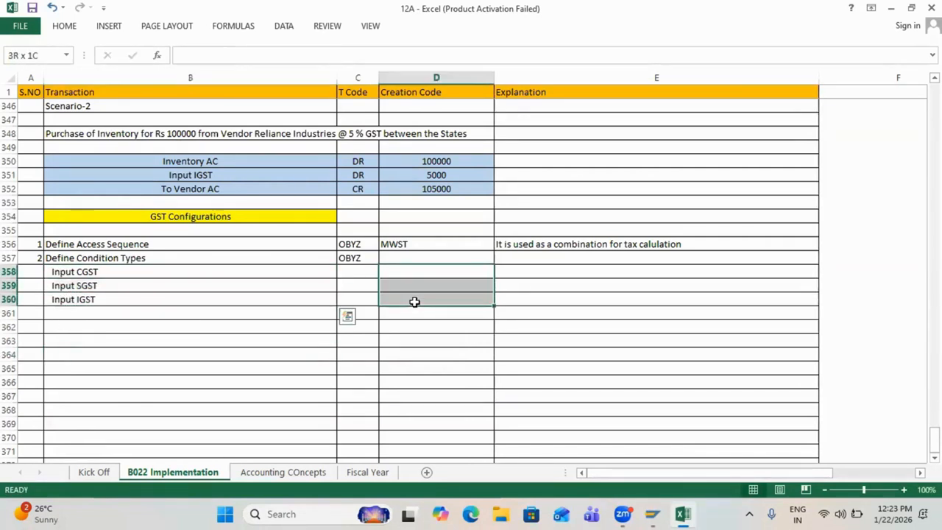
# Step: Enter 'It is used for calculating the taxes' as the Define Condition Types explanation in E357
pyautogui.click(355, 261)
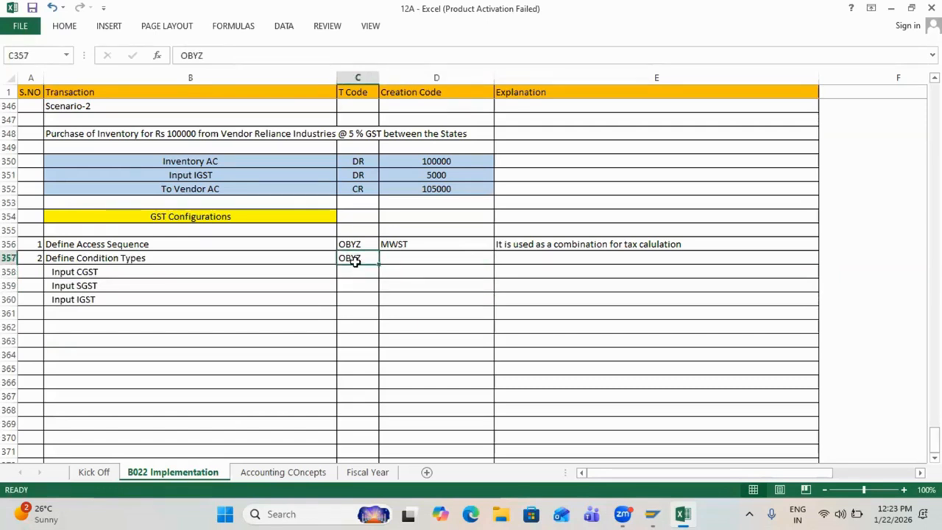
pyautogui.click(524, 258)
pyautogui.write('It is used ')
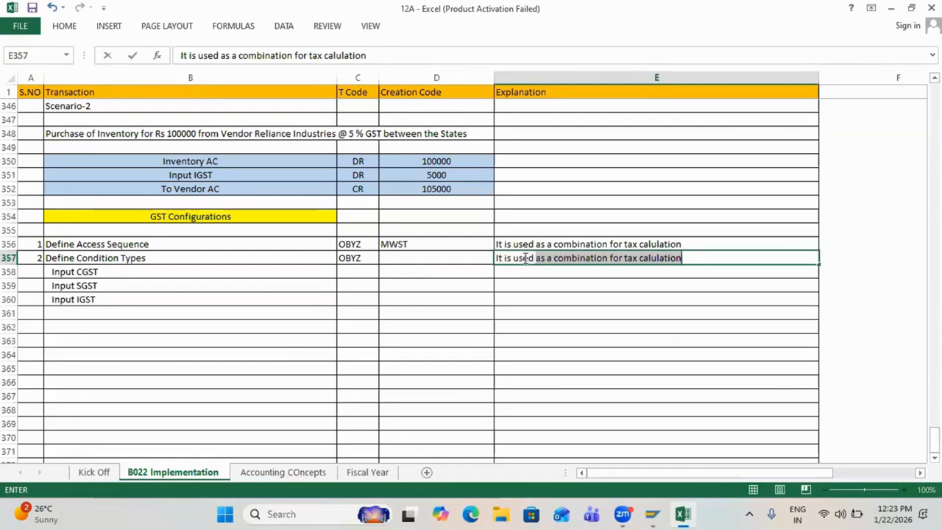
pyautogui.write('for calcul')
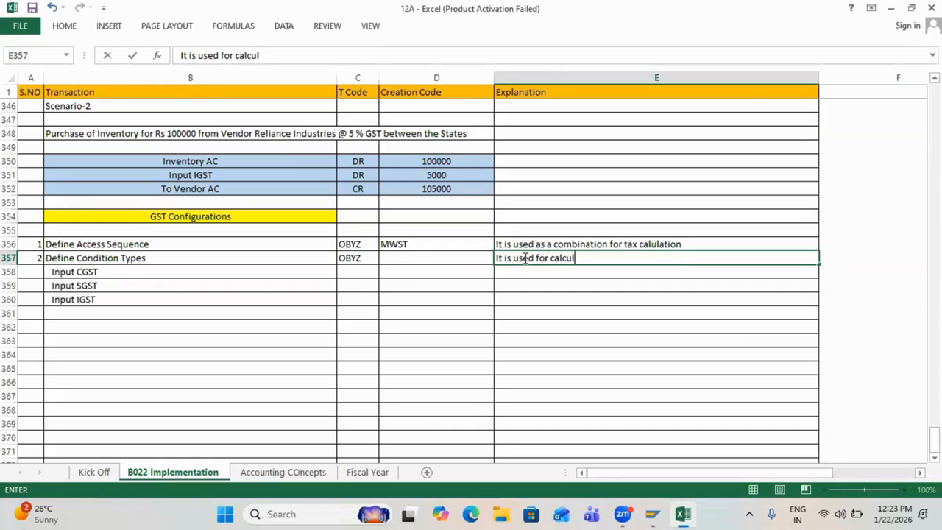
pyautogui.write('ating the ')
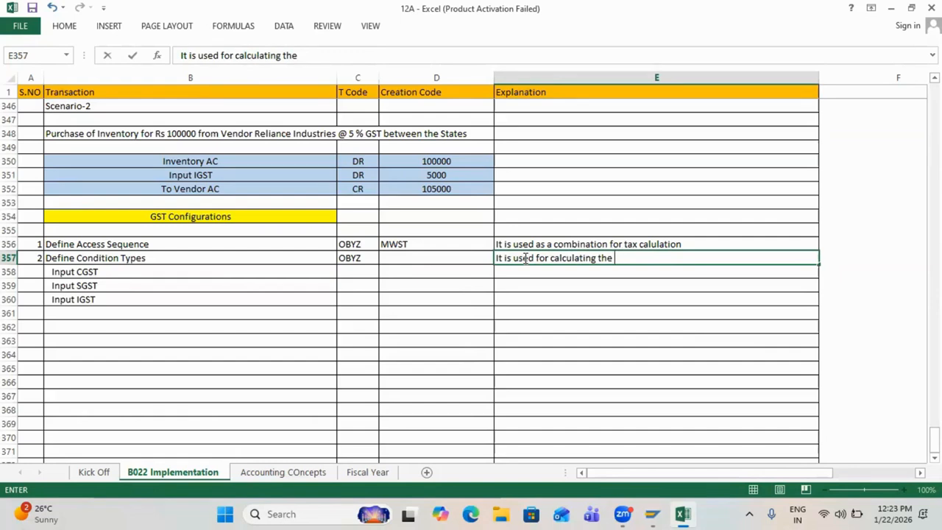
pyautogui.write('taxes')
pyautogui.press('Return')
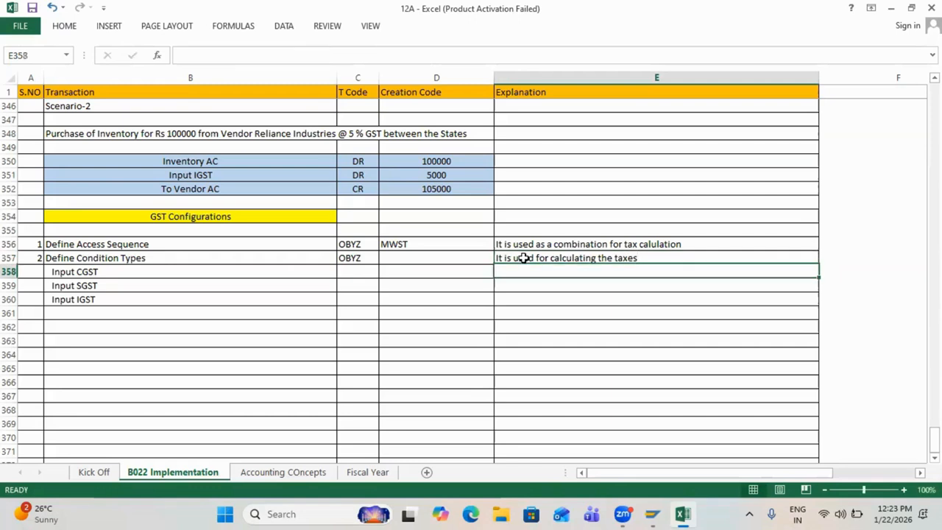
# Step: Review the explanation cells down to row 361 and the MWST creation code beside them
pyautogui.moveTo(557, 258); pyautogui.dragTo(571, 307)
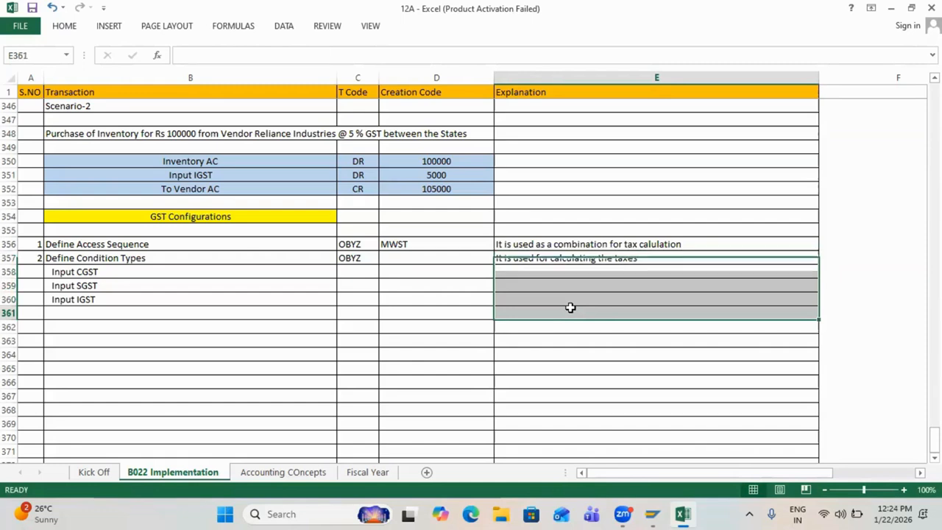
pyautogui.click(570, 308)
pyautogui.click(399, 244)
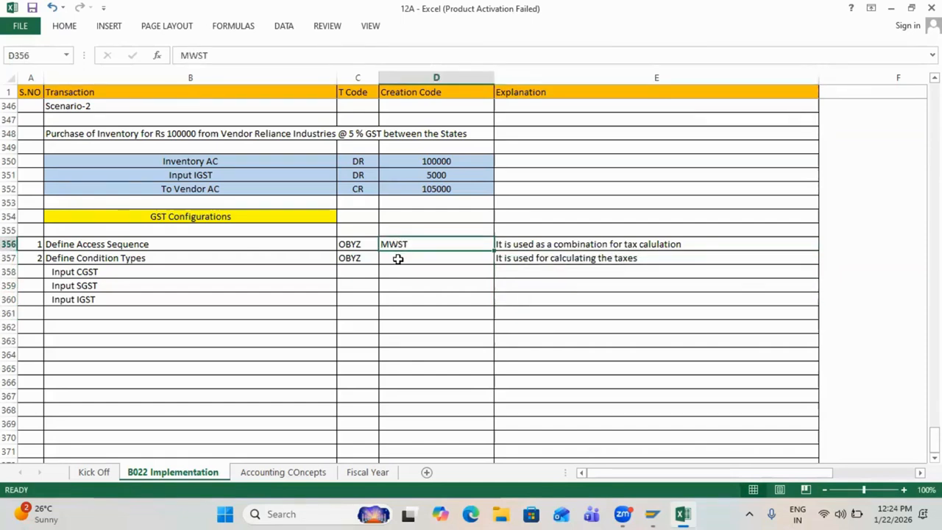
pyautogui.click(397, 259)
# Step: Open SAP's Condition Types list and mark the 50A, 50B and 50C Input CGST/SGST/IGST entries
pyautogui.hotkey('alt', 'Tab')
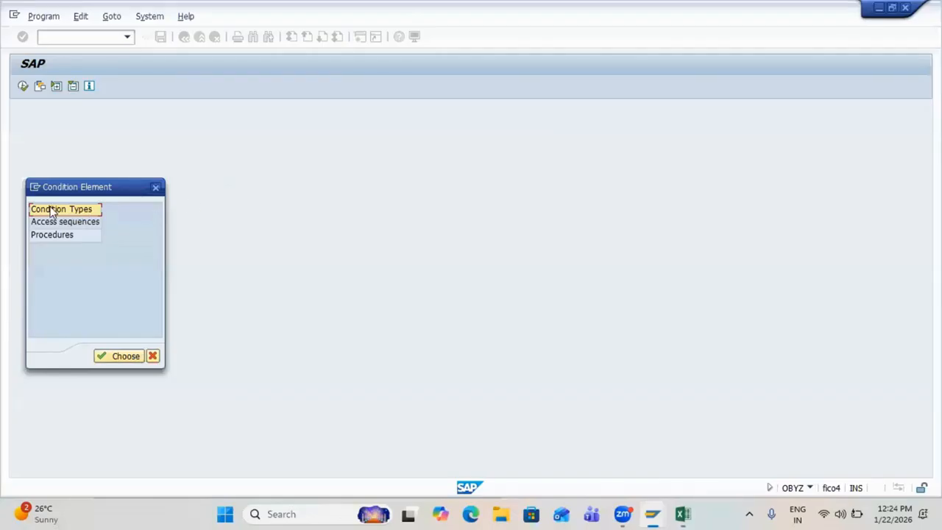
pyautogui.doubleClick(52, 209)
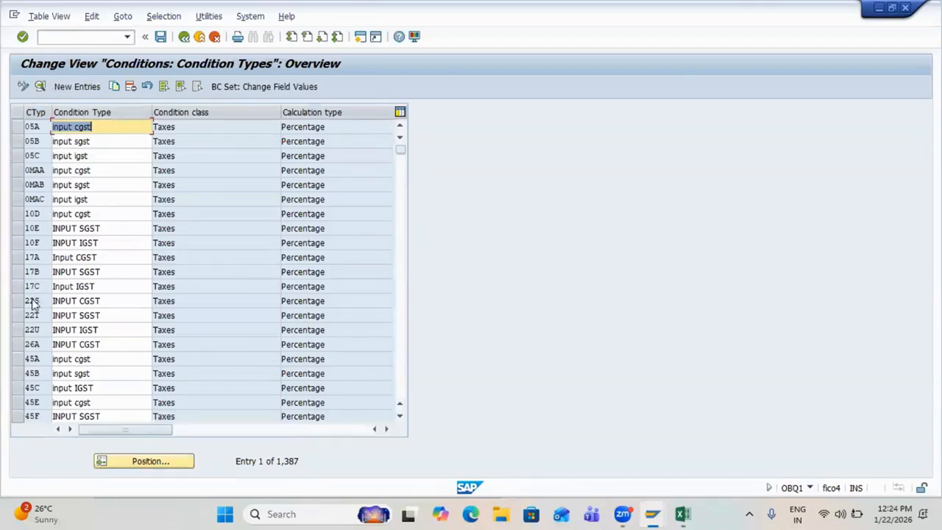
pyautogui.scroll(-13, 44, 344)
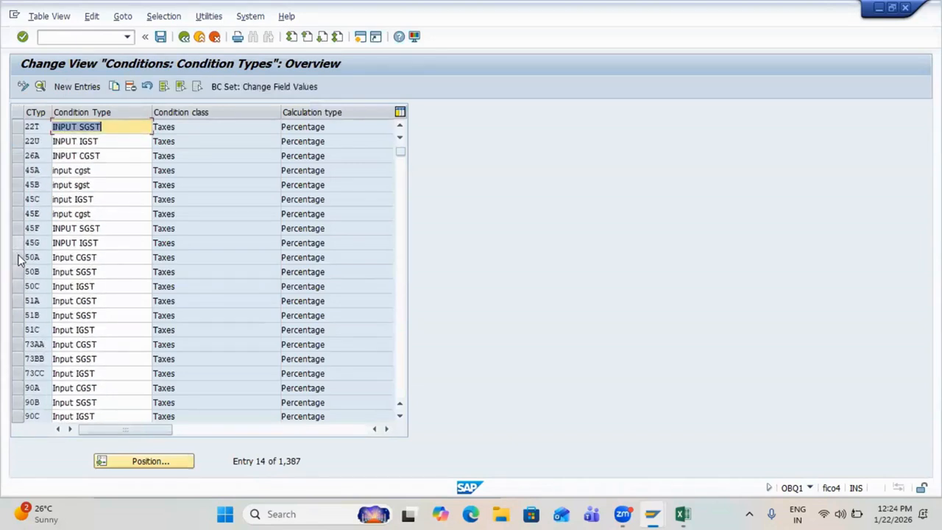
pyautogui.click(20, 259)
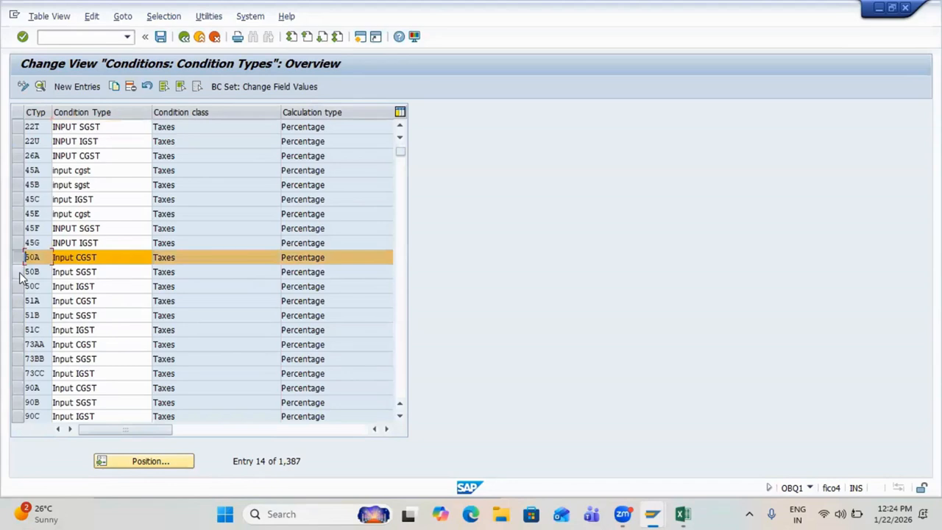
pyautogui.keyDown('shift'); pyautogui.click(20, 272); pyautogui.keyUp('shift')
pyautogui.keyDown('shift'); pyautogui.click(21, 287); pyautogui.keyUp('shift')
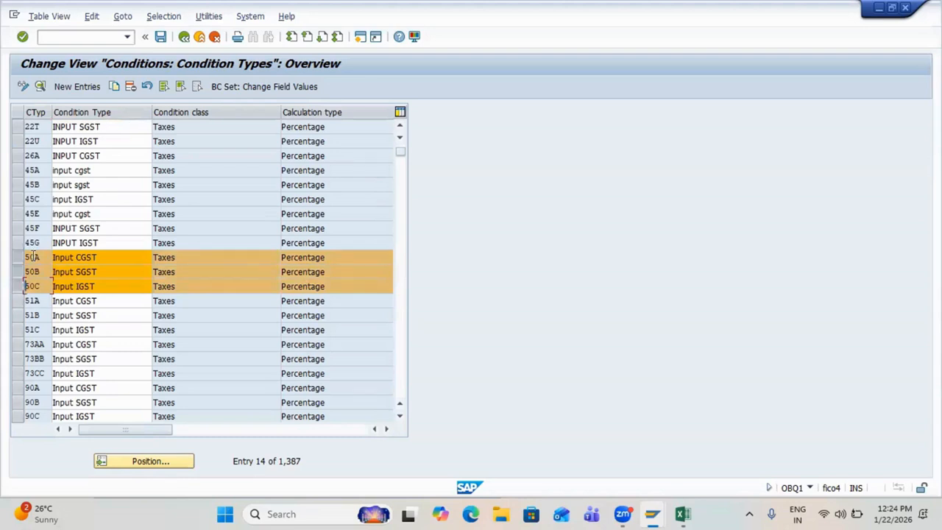
# Step: Clear the row marks and begin a new condition type entry
pyautogui.keyDown('ctrl'); pyautogui.click(19, 259); pyautogui.keyUp('ctrl')
pyautogui.keyDown('ctrl'); pyautogui.click(20, 273); pyautogui.keyUp('ctrl')
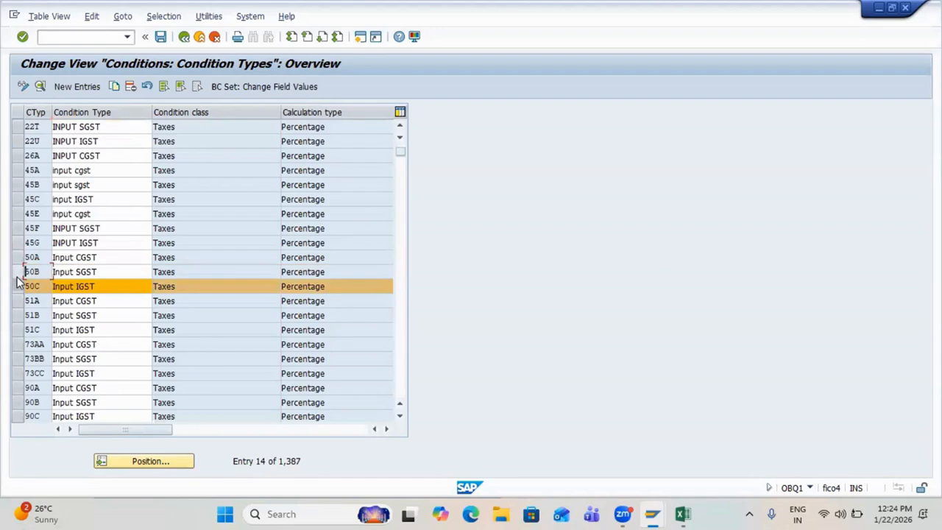
pyautogui.keyDown('ctrl'); pyautogui.click(18, 274); pyautogui.keyUp('ctrl')
pyautogui.click(17, 275)
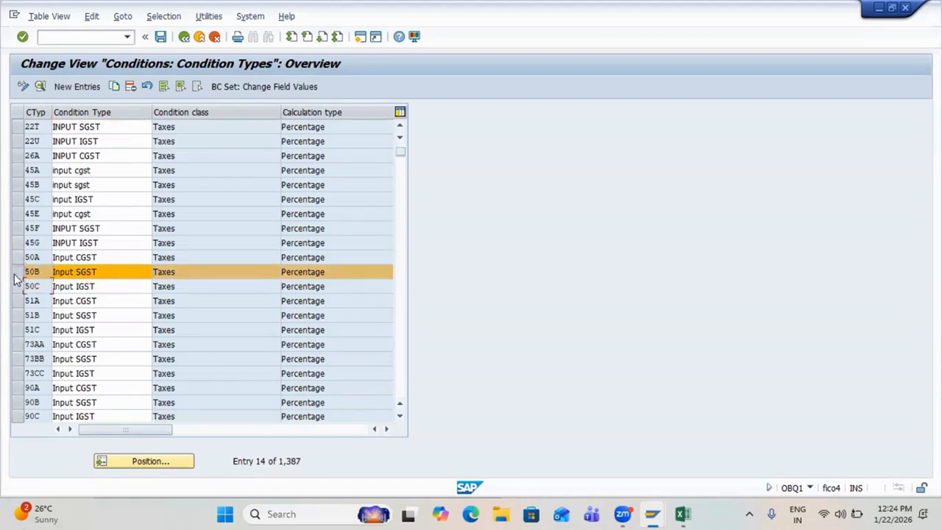
pyautogui.keyDown('ctrl'); pyautogui.click(17, 273); pyautogui.keyUp('ctrl')
pyautogui.hotkey('alt', 'Tab')
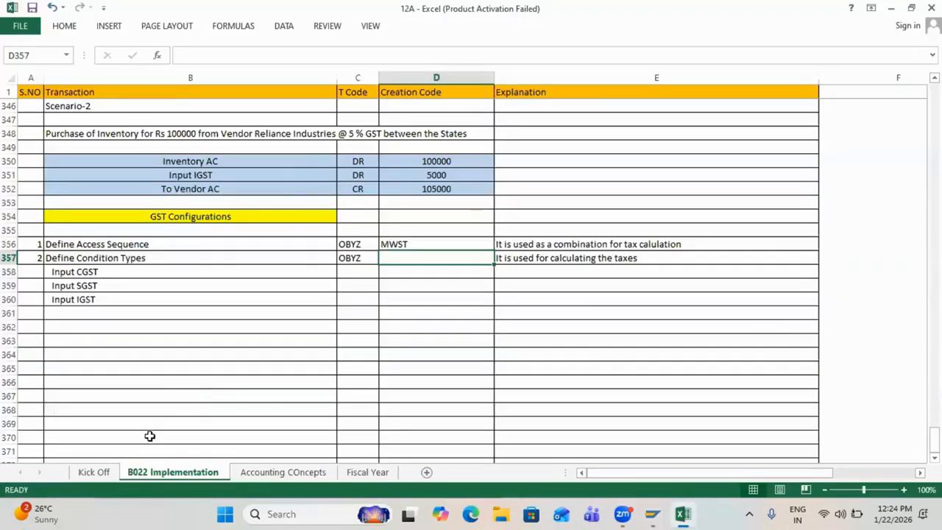
pyautogui.hotkey('alt', 'Tab')
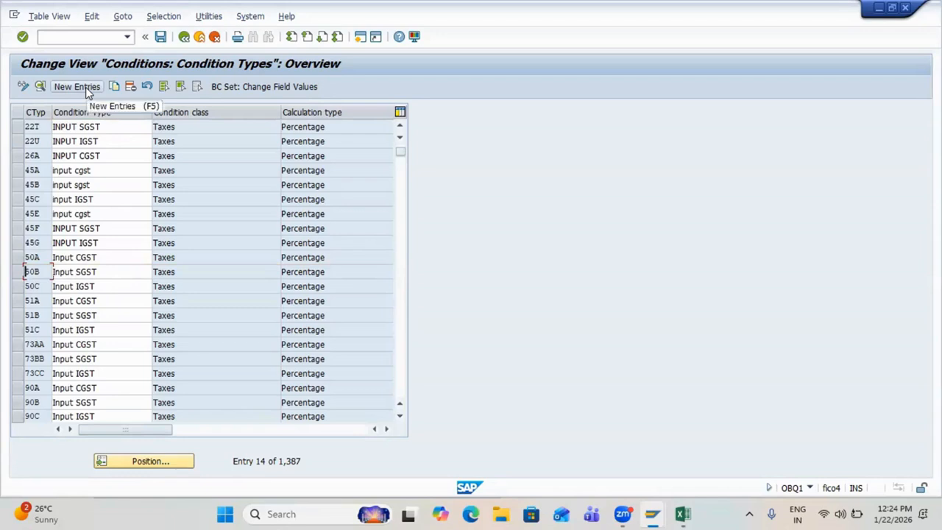
pyautogui.click(86, 87)
# Step: Define condition type B22A 'Input CGST' with access sequence MWST, class D Taxes, calculation type A Percentage
pyautogui.write('B2')
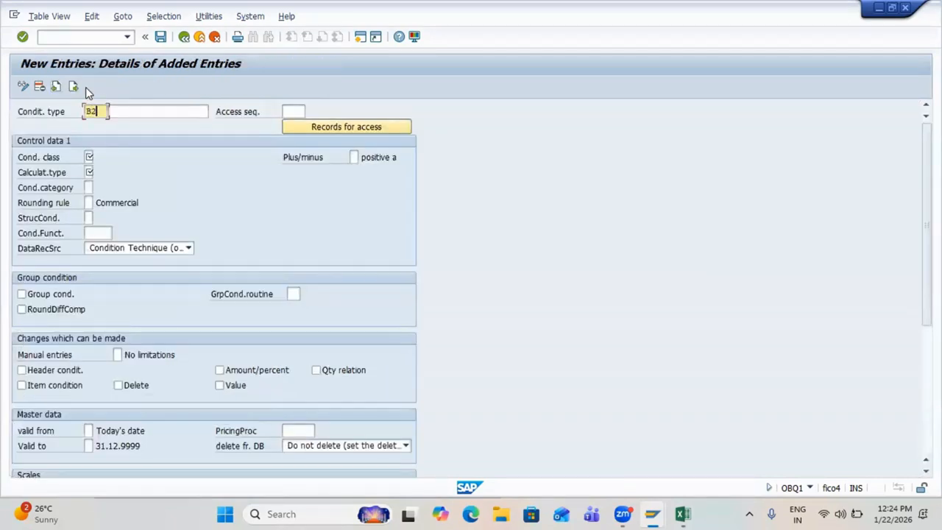
pyautogui.write('2A')
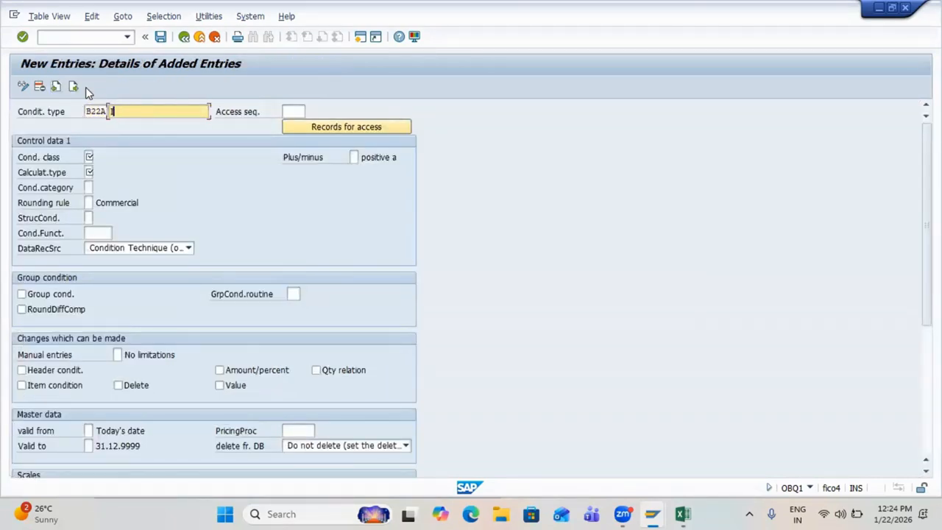
pyautogui.write('Input CGST')
pyautogui.press('Tab')
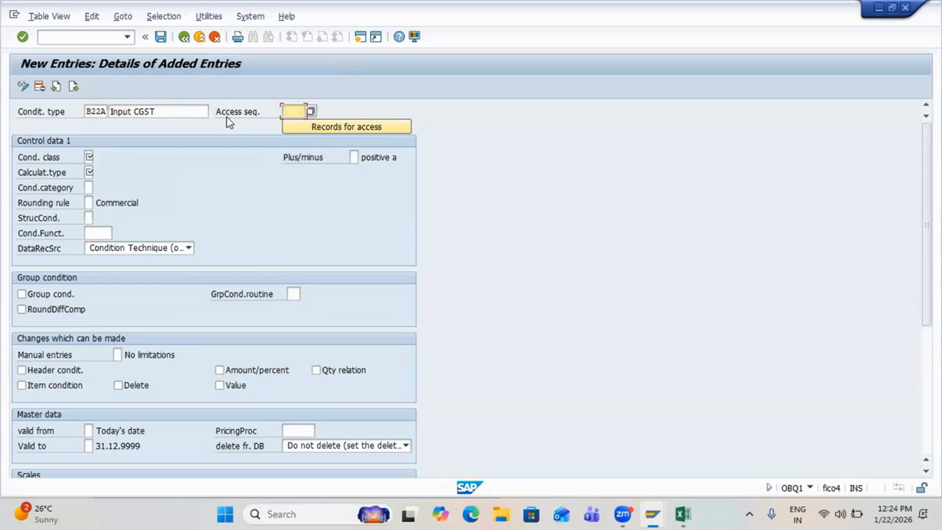
pyautogui.write('MWST')
pyautogui.press('Tab')
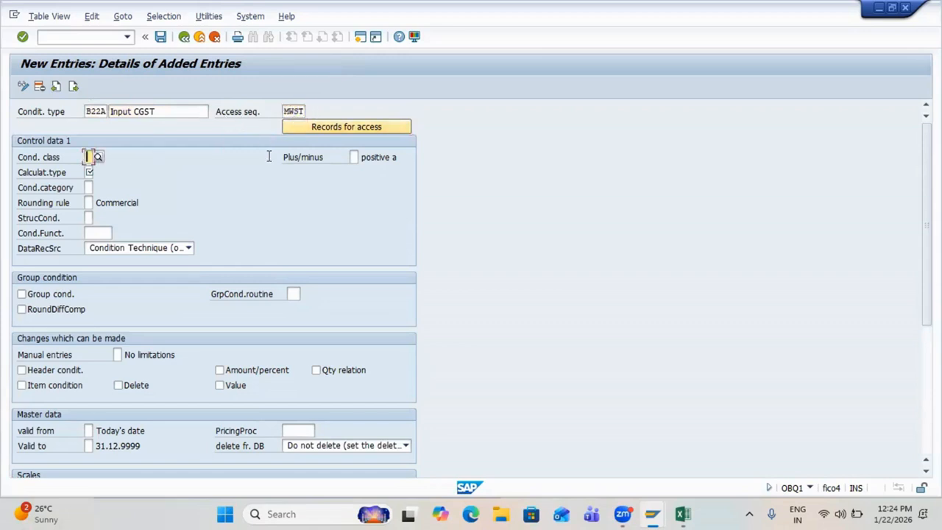
pyautogui.click(98, 157)
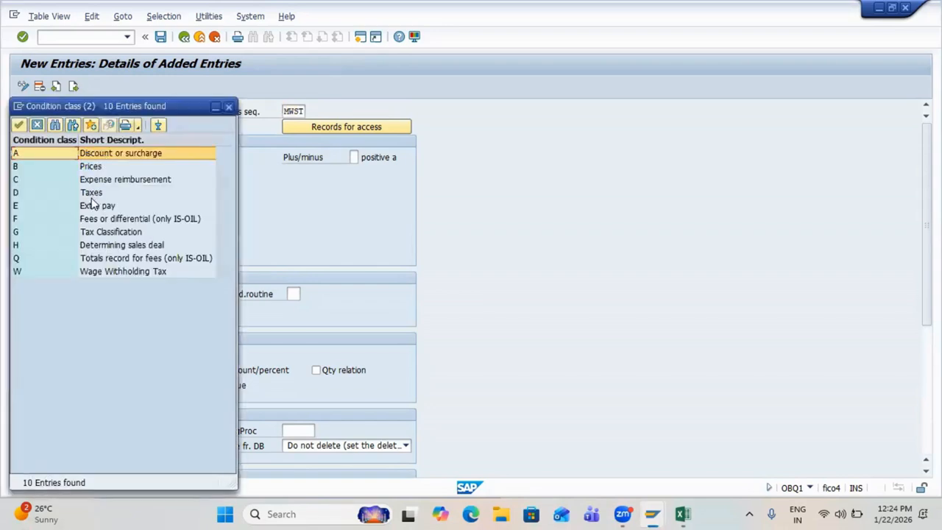
pyautogui.click(84, 197)
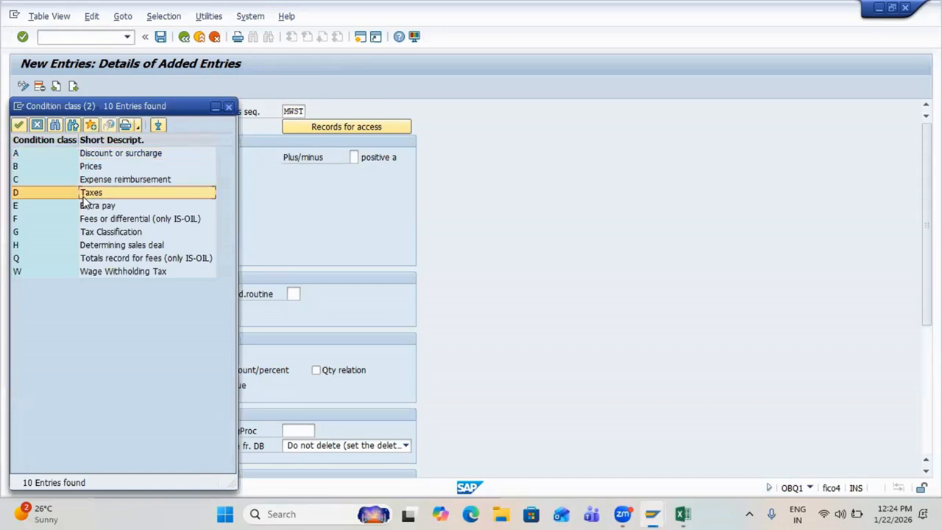
pyautogui.doubleClick(89, 194)
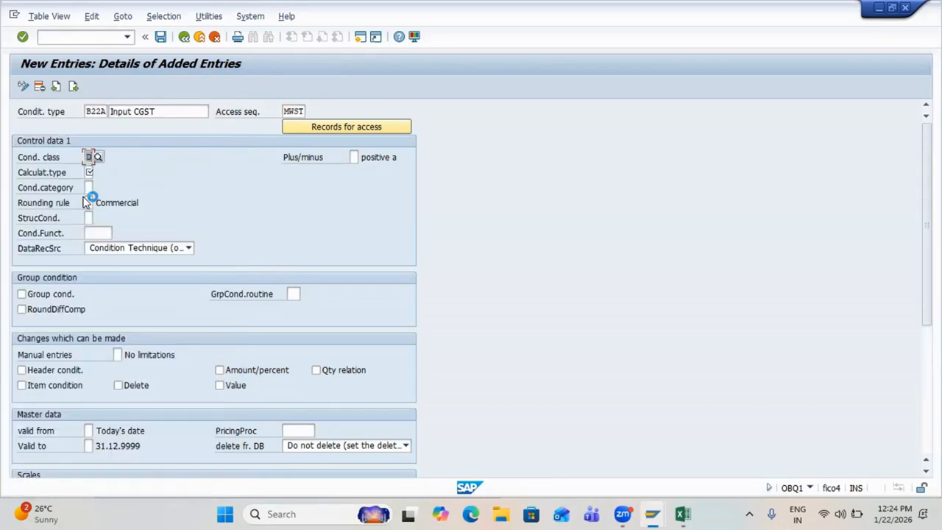
pyautogui.click(87, 173)
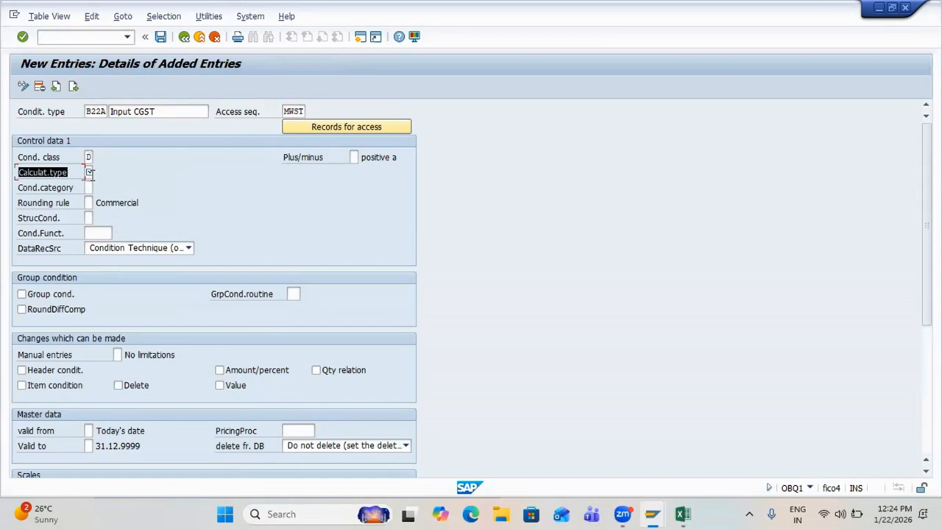
pyautogui.click(96, 173)
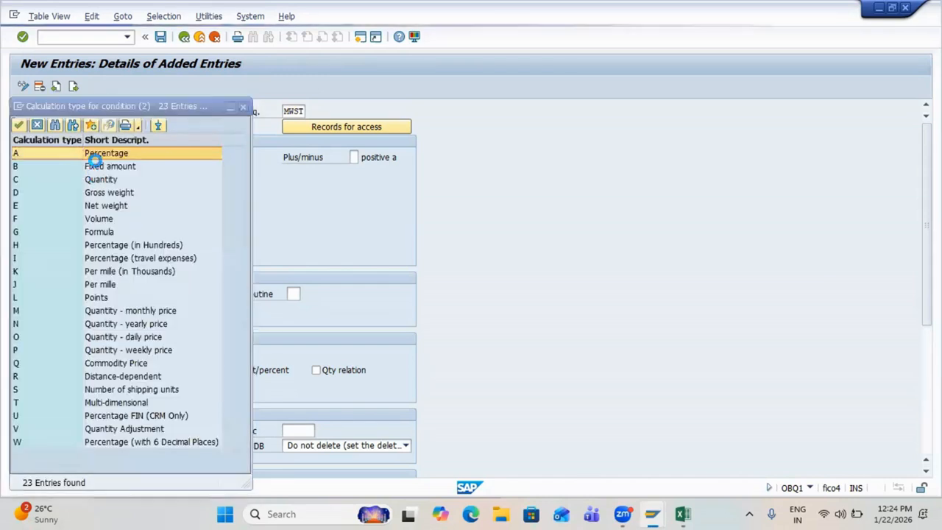
pyautogui.doubleClick(90, 152)
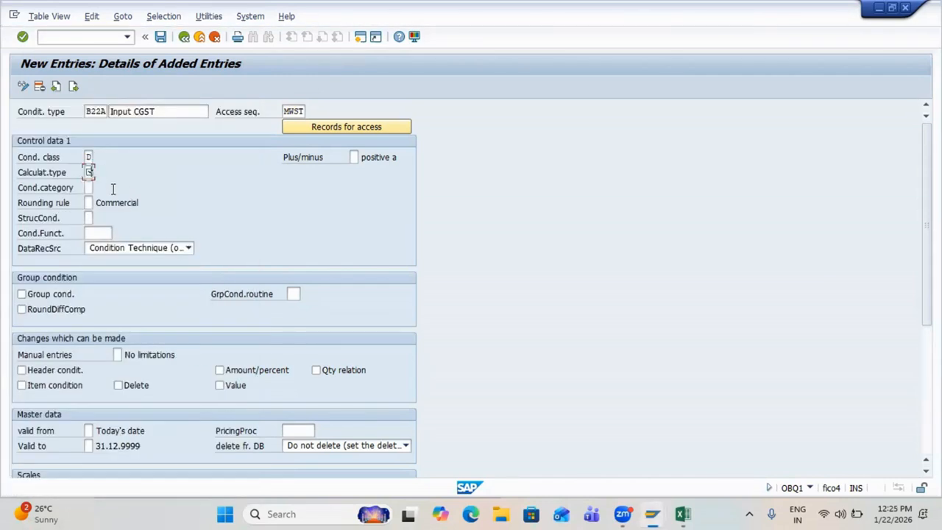
# Step: Save B22A under the customizing request and return to the condition types list
pyautogui.press('Return')
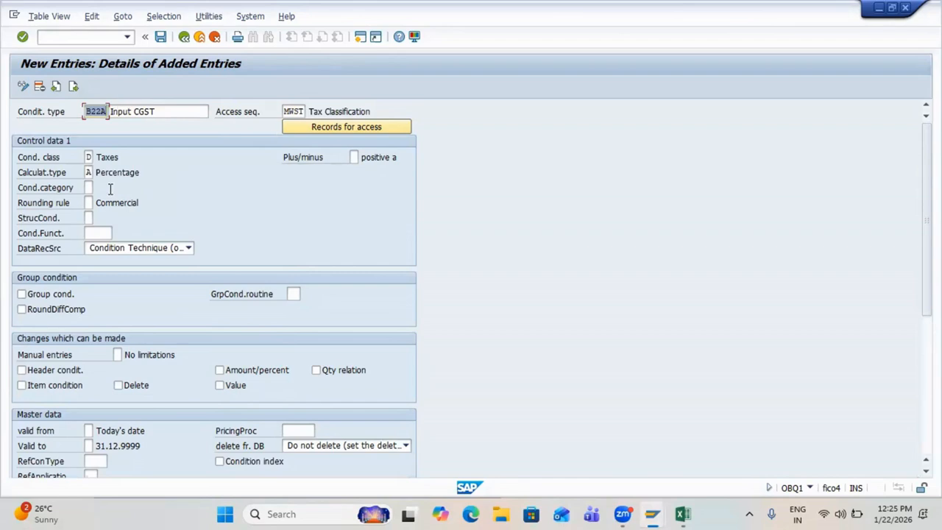
pyautogui.hotkey('ctrl', 's')
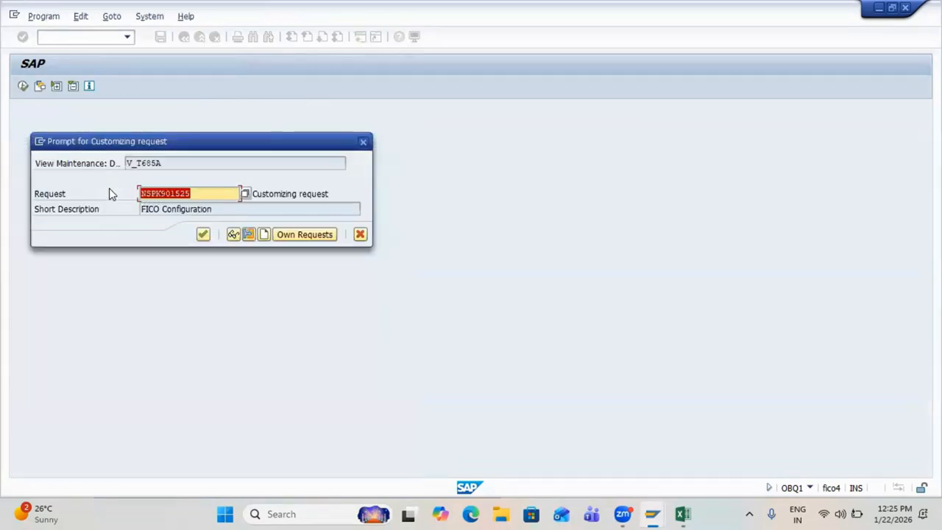
pyautogui.press('Return')
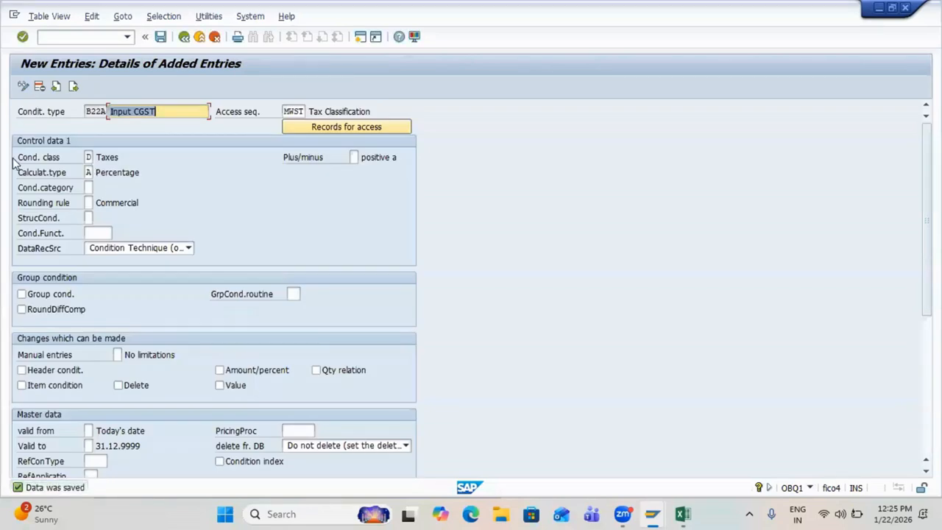
pyautogui.moveTo(14, 158); pyautogui.dragTo(137, 156)
pyautogui.moveTo(18, 173); pyautogui.dragTo(153, 175)
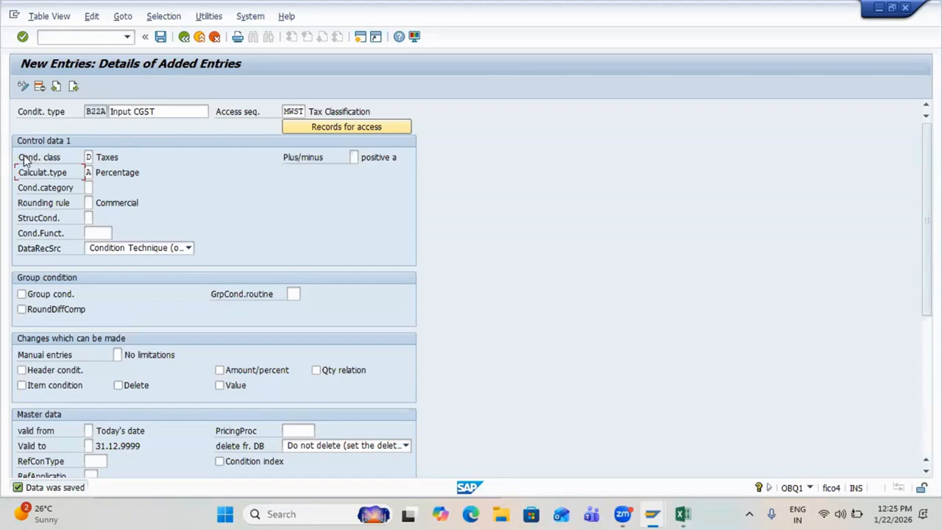
pyautogui.moveTo(24, 160); pyautogui.dragTo(126, 176)
pyautogui.press('F3')
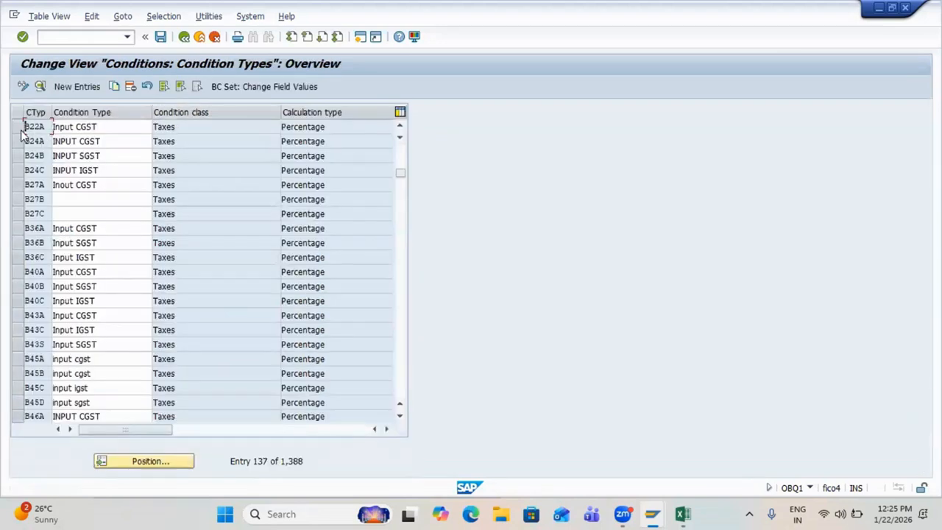
# Step: Copy B22A as B22B with description 'Input SGST'
pyautogui.click(18, 127)
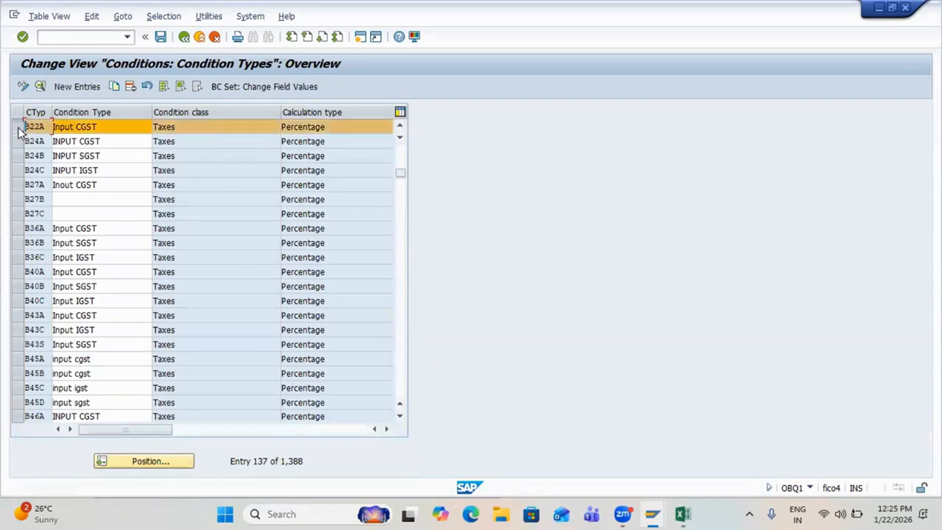
pyautogui.click(114, 86)
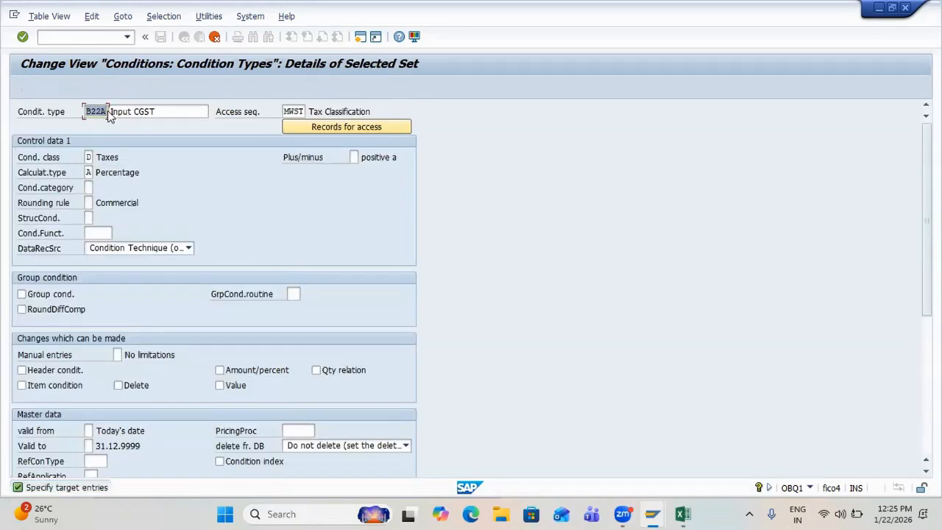
pyautogui.click(107, 111)
pyautogui.press('BackSpace')
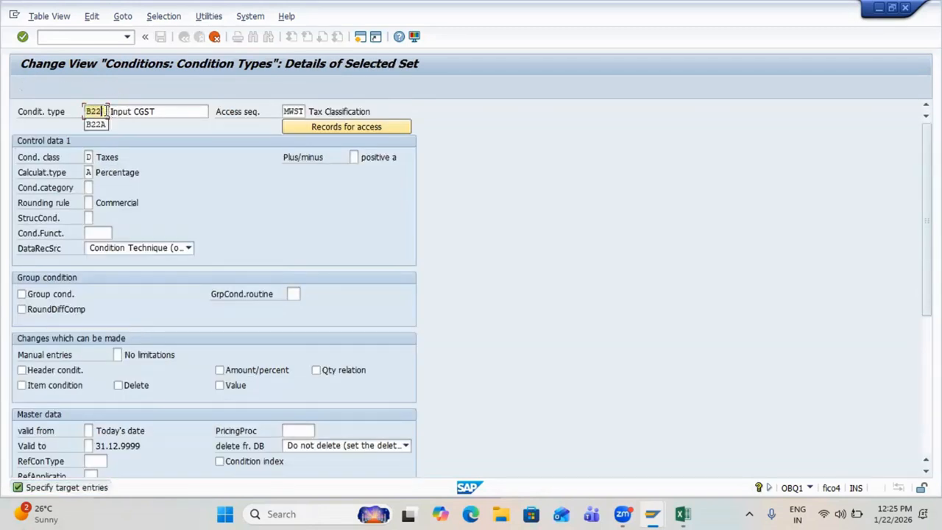
pyautogui.write('B')
pyautogui.click(138, 110)
pyautogui.press('BackSpace')
pyautogui.write('S')
pyautogui.press('Return')
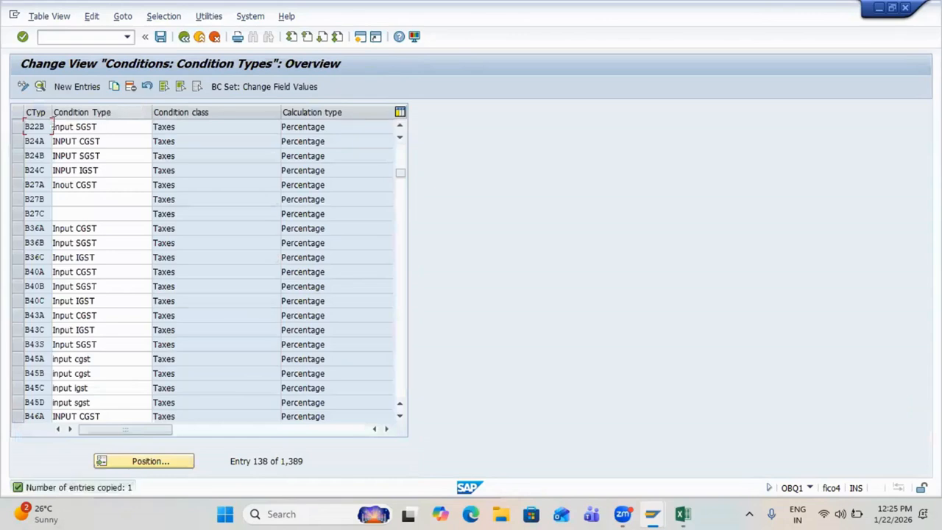
# Step: Copy B22B as B22C with description 'Input IGST'
pyautogui.click(17, 126)
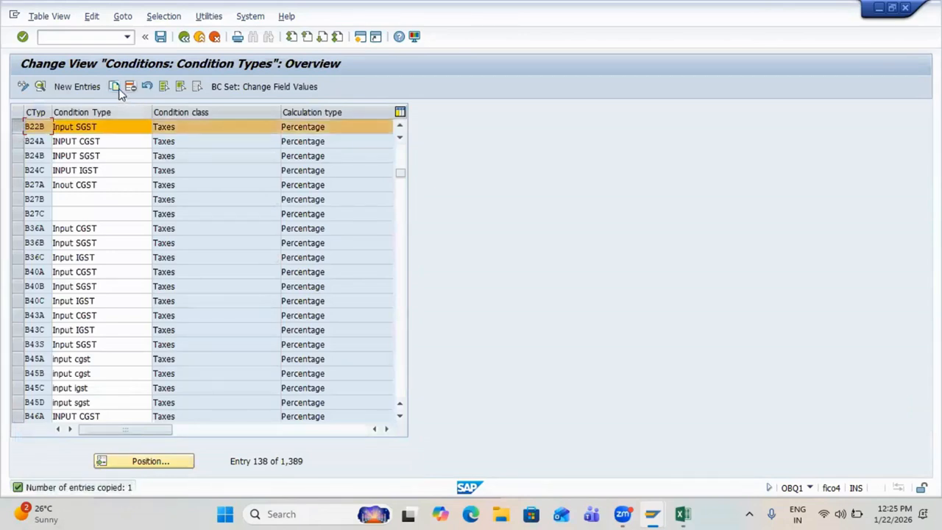
pyautogui.click(119, 88)
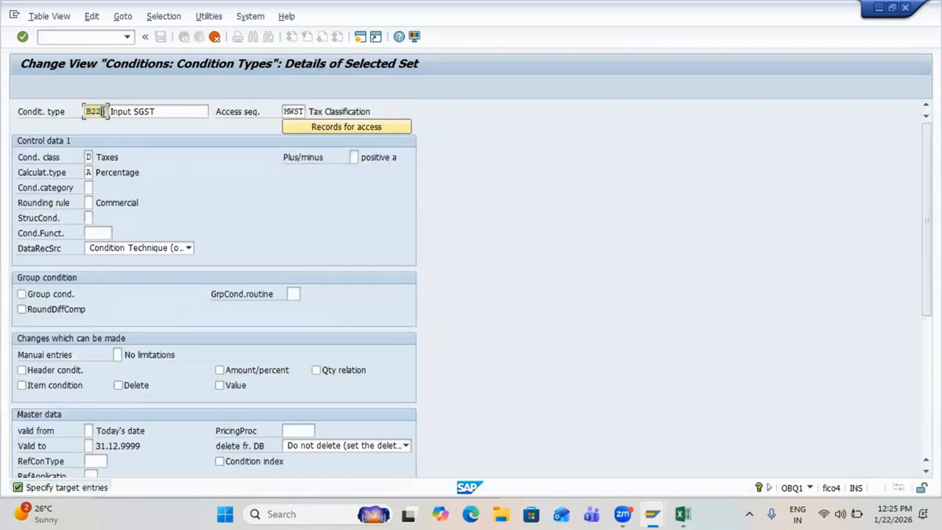
pyautogui.write('C')
pyautogui.click(136, 111)
pyautogui.press('BackSpace')
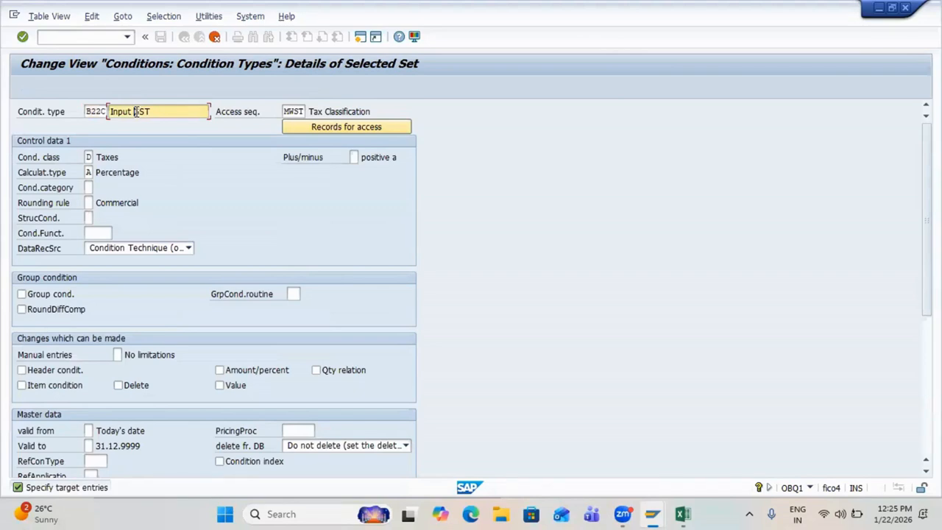
pyautogui.write('I')
pyautogui.press('Return')
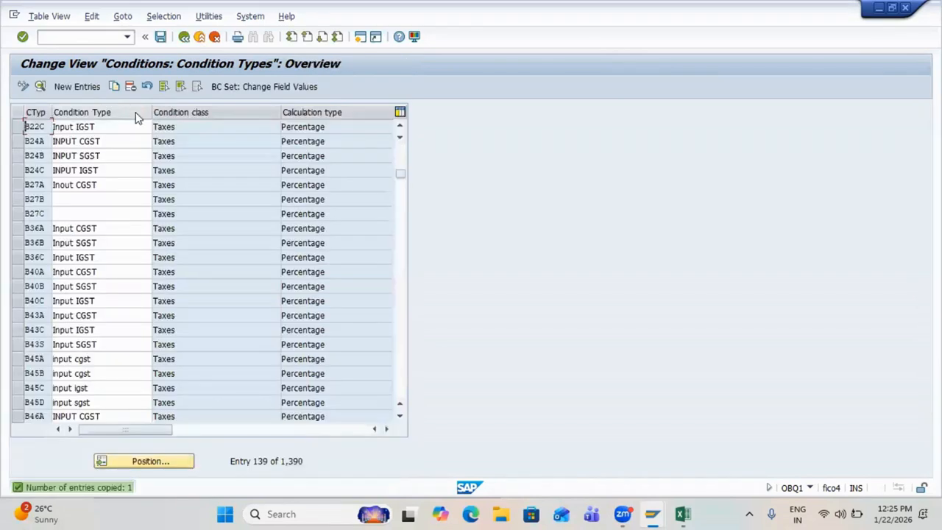
# Step: Save the copied condition types and leave the condition types table
pyautogui.hotkey('ctrl', 's')
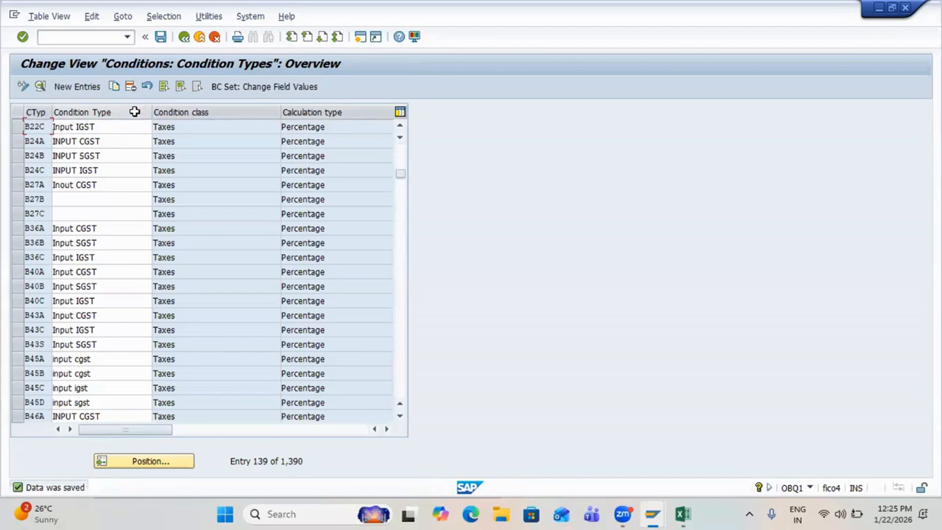
pyautogui.hotkey('ctrl', 's')
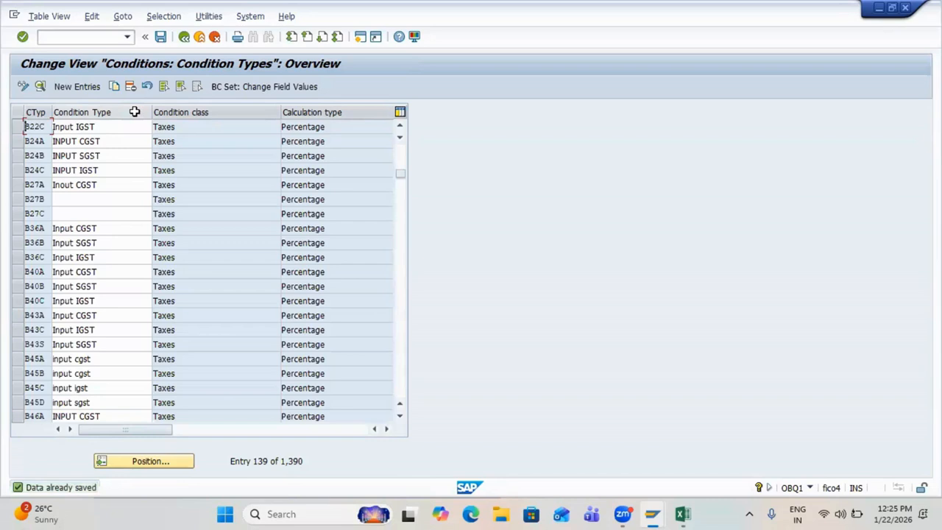
pyautogui.hotkey('ctrl', 's')
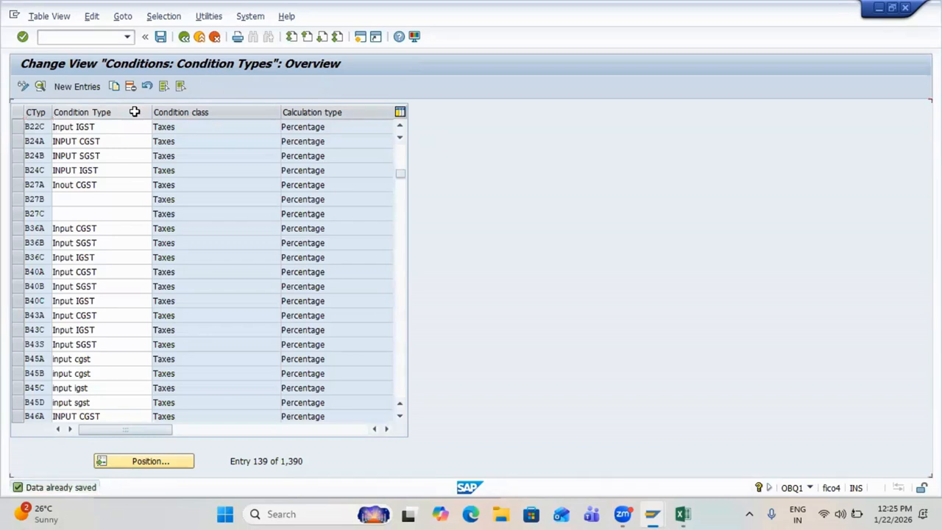
pyautogui.press('F3')
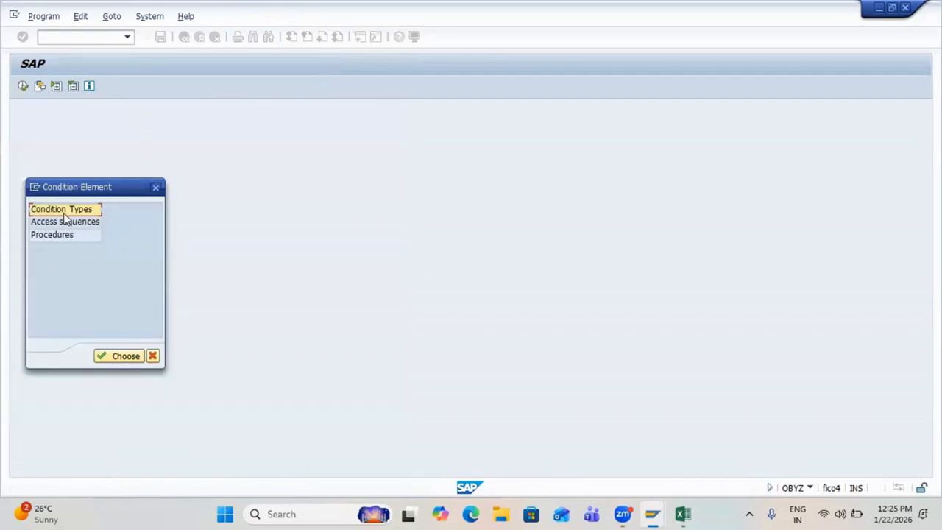
# Step: Enter creation codes B22A, B22B and B22C in D358–D360, correcting a mistyped B16A
pyautogui.hotkey('alt', 'Tab')
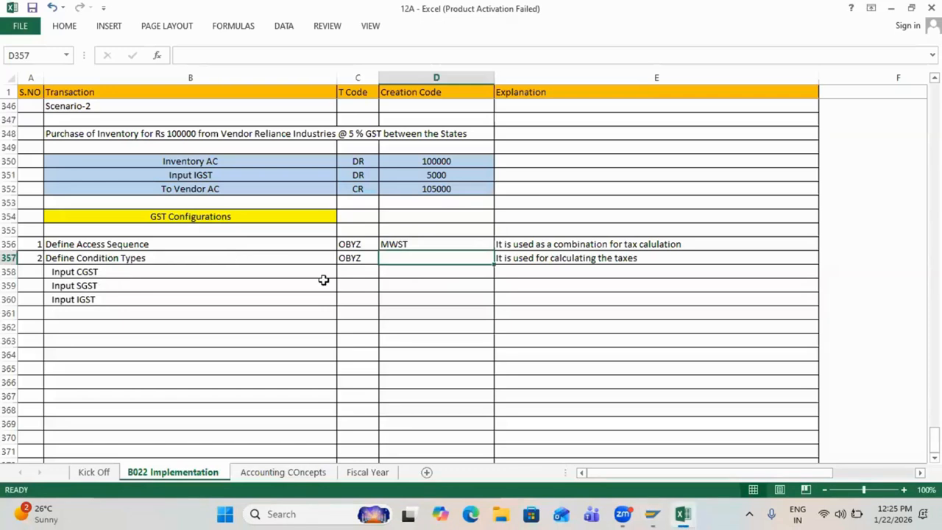
pyautogui.click(423, 273)
pyautogui.write('B16A')
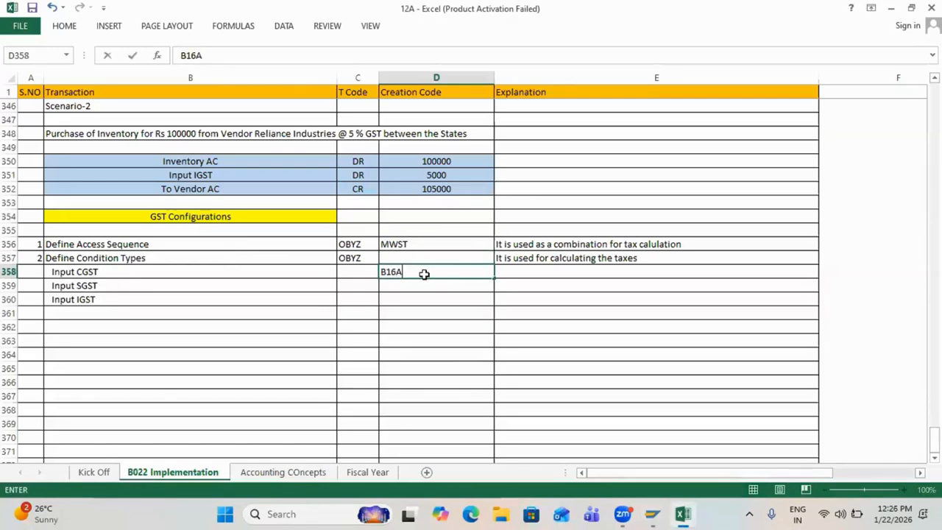
pyautogui.press('Return')
pyautogui.click(423, 273)
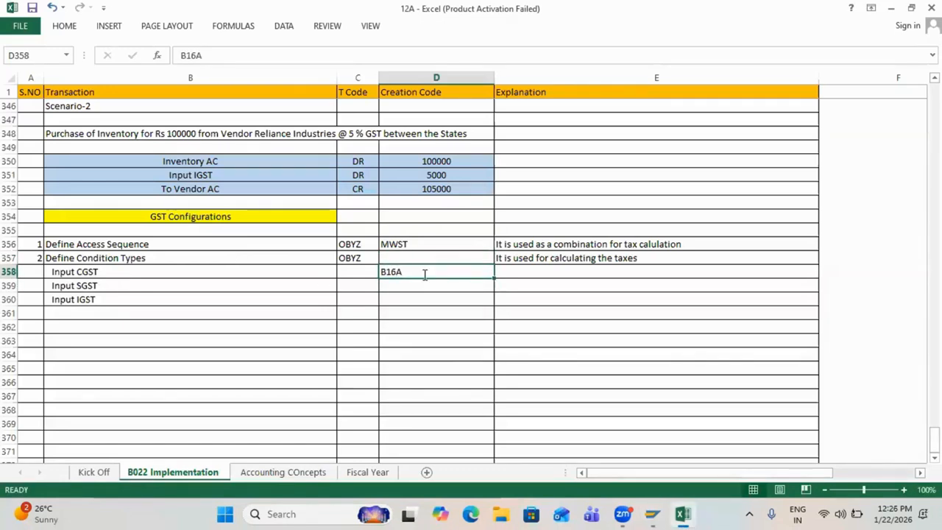
pyautogui.write('B22A')
pyautogui.press('Return')
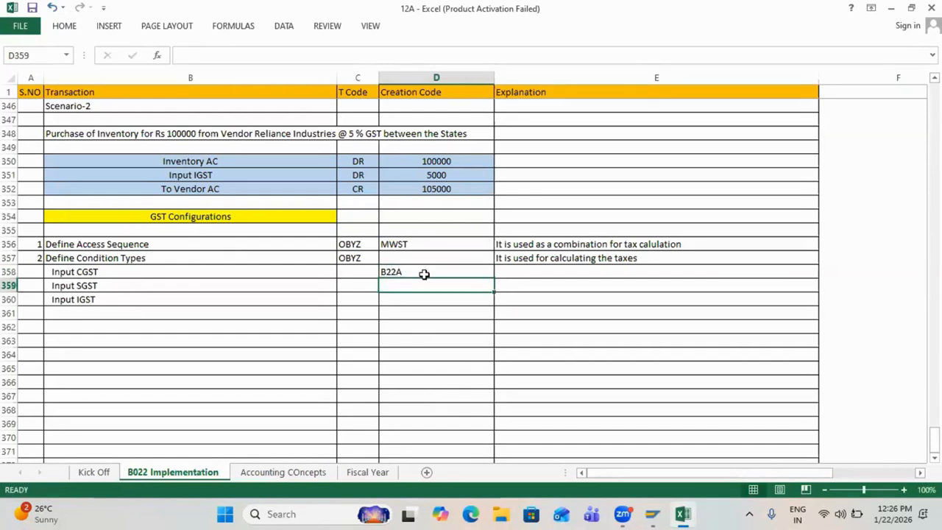
pyautogui.write('B22B')
pyautogui.press('Return')
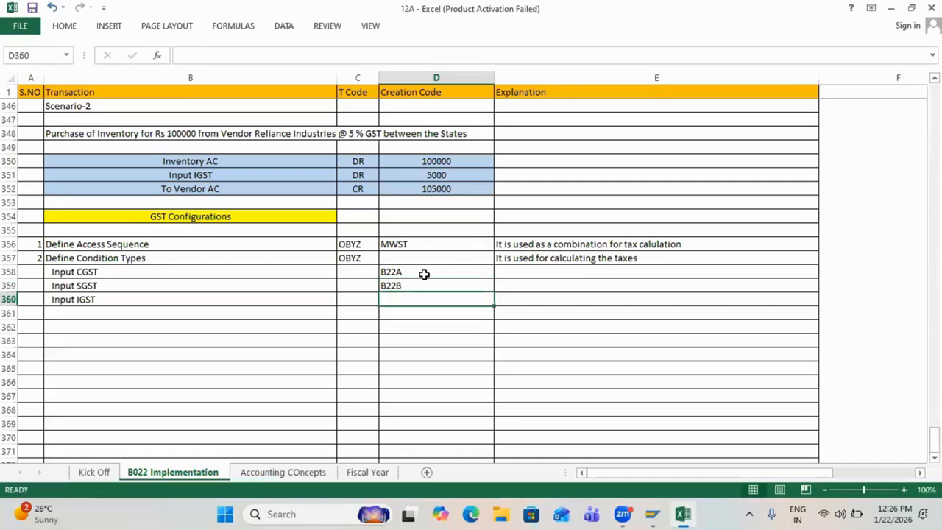
pyautogui.write('B22C')
pyautogui.press('Up')
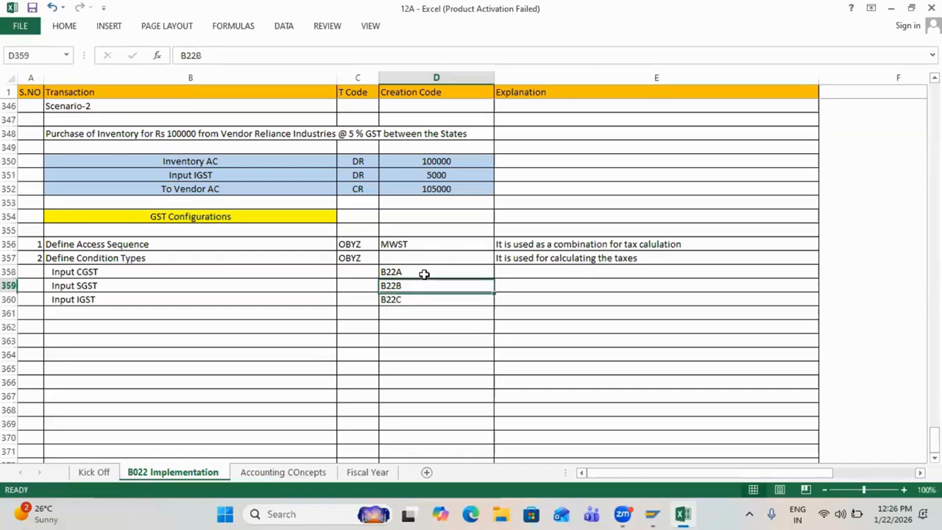
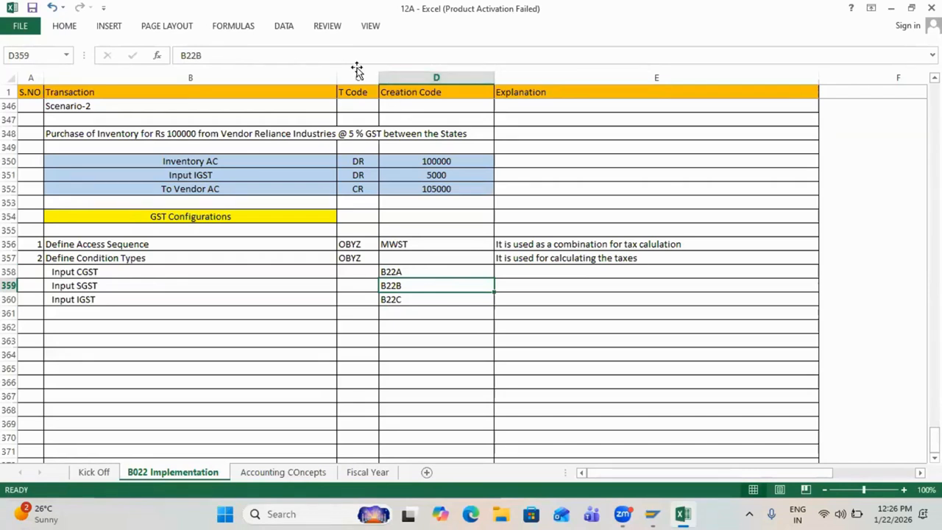
# Step: Enter step number 3 in cell A362
pyautogui.click(283, 320)
pyautogui.press('Left')
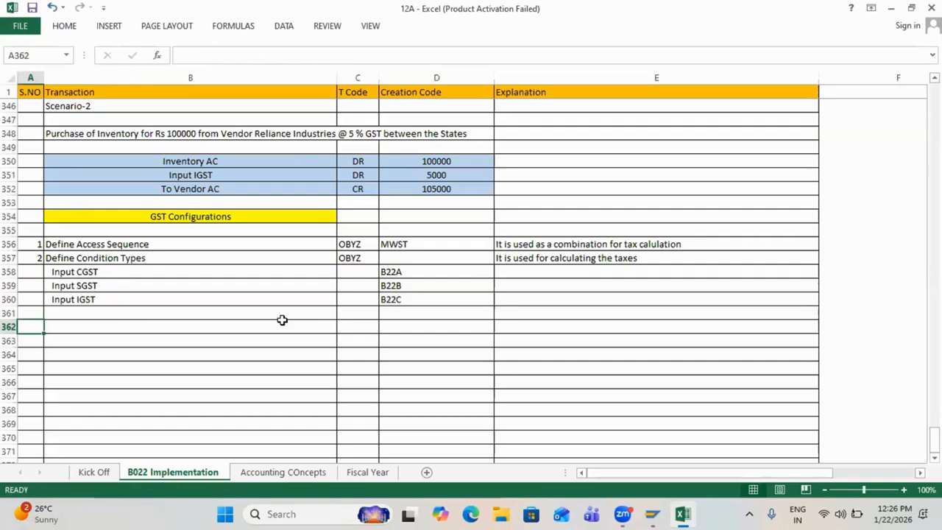
pyautogui.write('3')
pyautogui.press('Tab')
pyautogui.hotkey('alt', 'Tab')
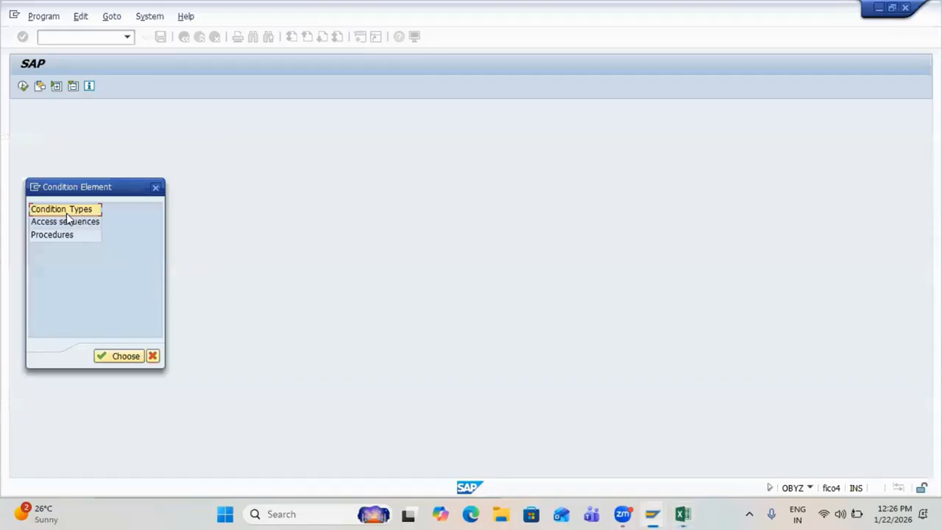
pyautogui.hotkey('alt', 'Tab')
# Step: Correct the Scenario-1 entry in B343 from 'Inout SGST' to 'Input SGST'
pyautogui.moveTo(82, 269); pyautogui.dragTo(392, 299)
pyautogui.scroll(2, 393, 298)
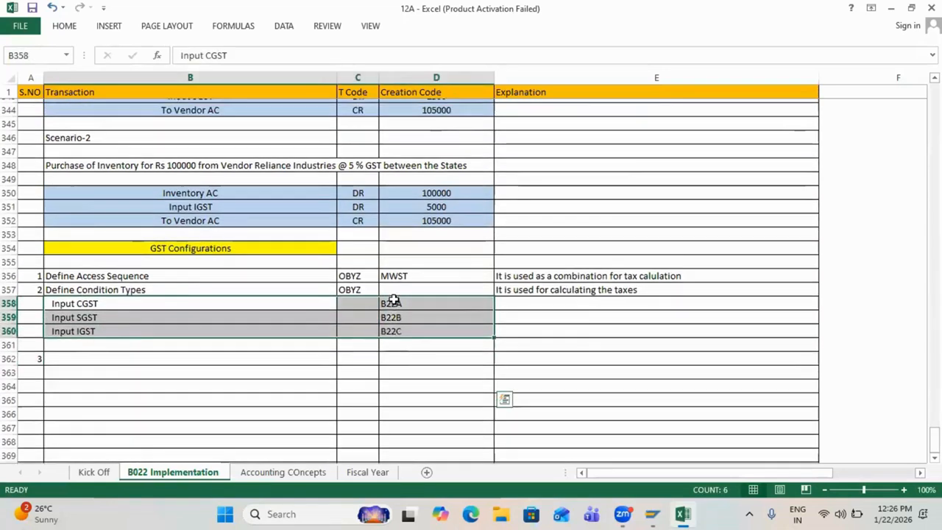
pyautogui.scroll(2, 394, 298)
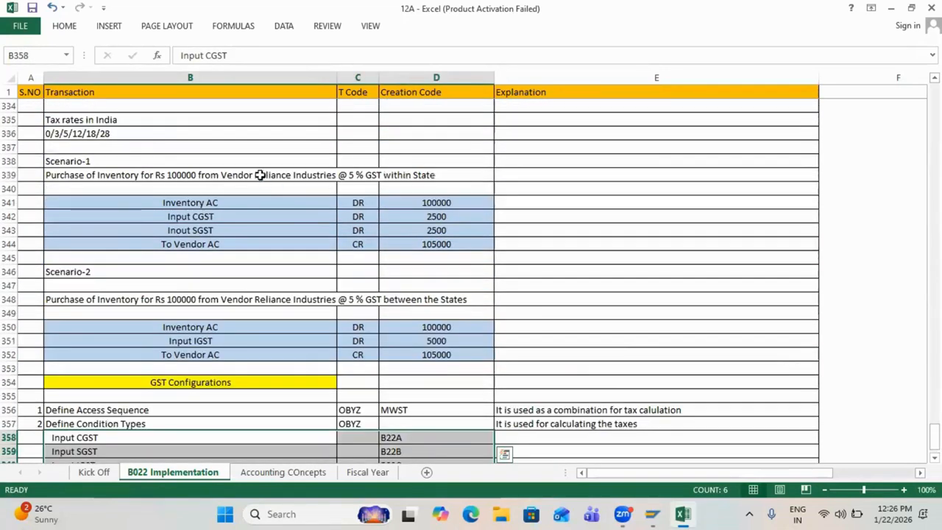
pyautogui.click(178, 230)
pyautogui.doubleClick(178, 230)
pyautogui.press('BackSpace')
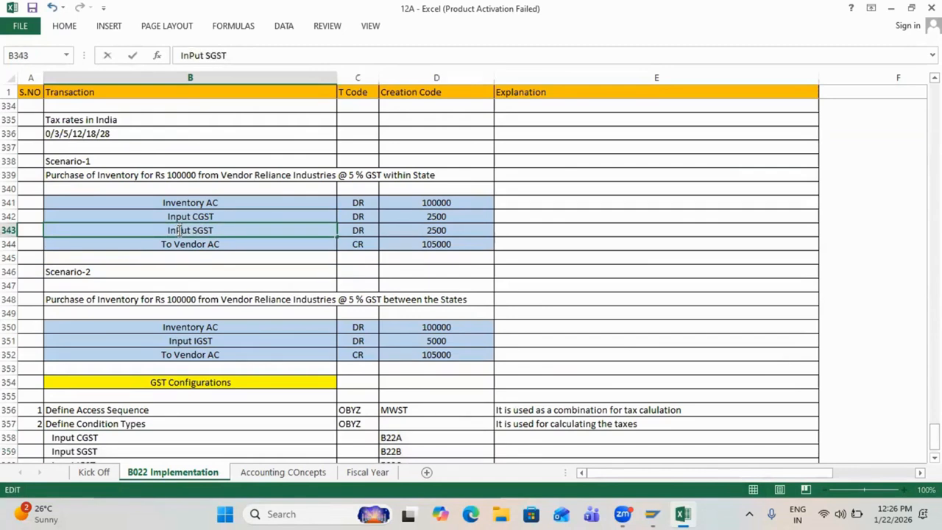
pyautogui.write('p')
pyautogui.moveTo(419, 217)
pyautogui.mouseDown()
pyautogui.moveTo(418, 233)
pyautogui.moveTo(407, 221)
pyautogui.mouseUp()
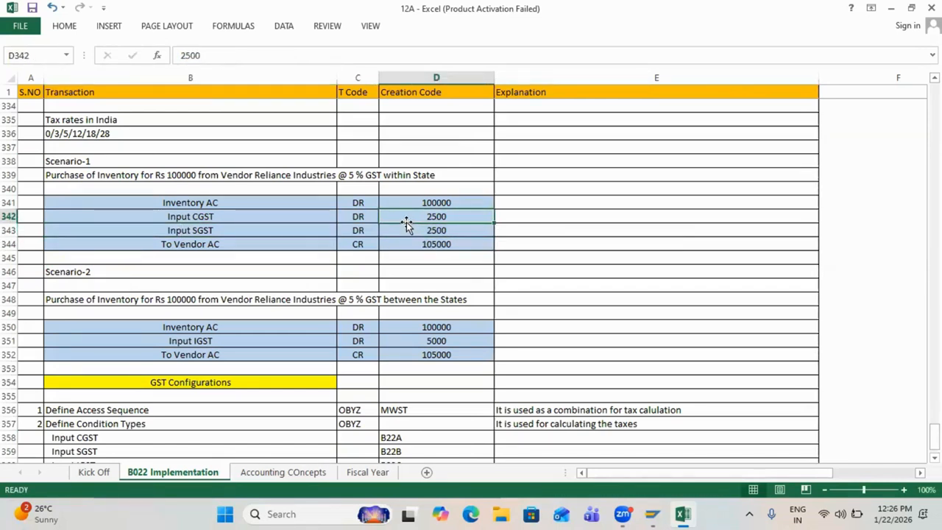
pyautogui.scroll(-5, 407, 221)
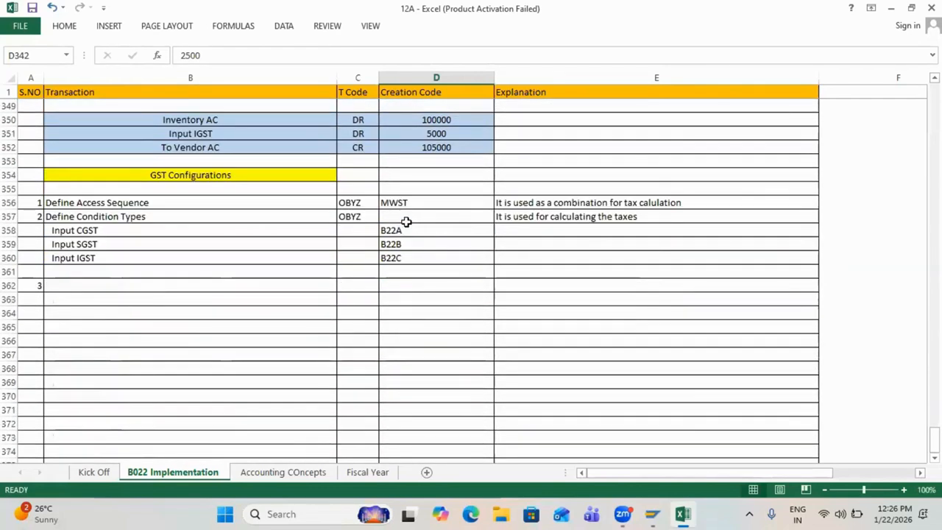
pyautogui.click(315, 296)
# Step: Name step 3 'Create Account Keys' in cell B362
pyautogui.click(239, 286)
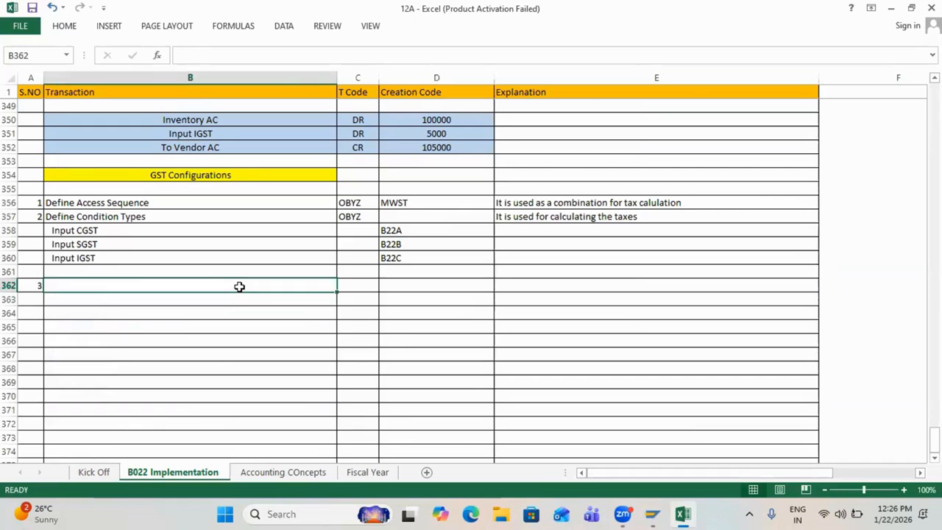
pyautogui.write('Create ')
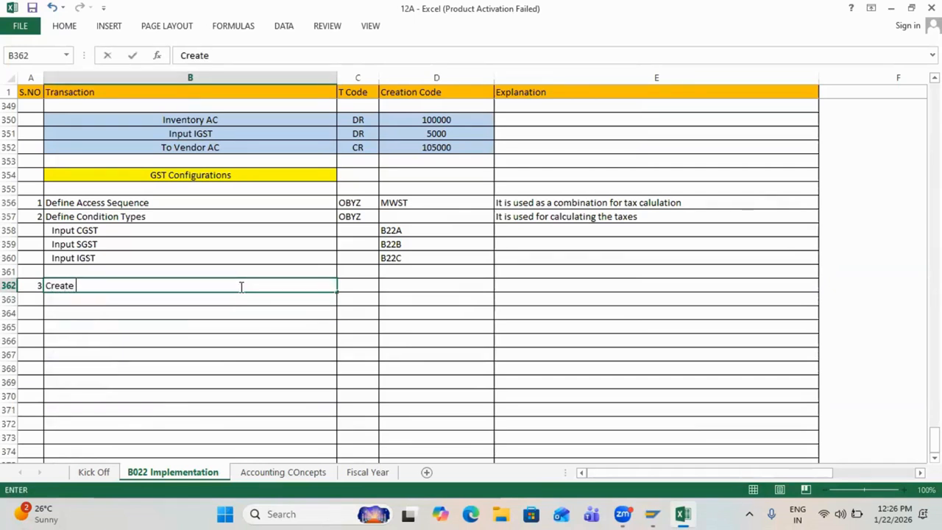
pyautogui.write('Account Keys')
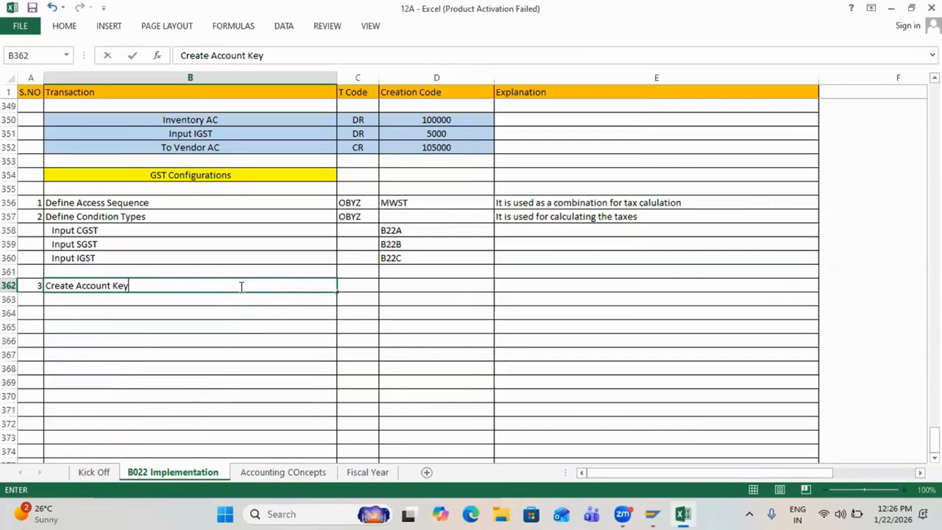
pyautogui.hotkey('ctrl', 'Return')
# Step: Enter T code OBCN for step 3 and close SAP's Condition Element dialog
pyautogui.press('Tab')
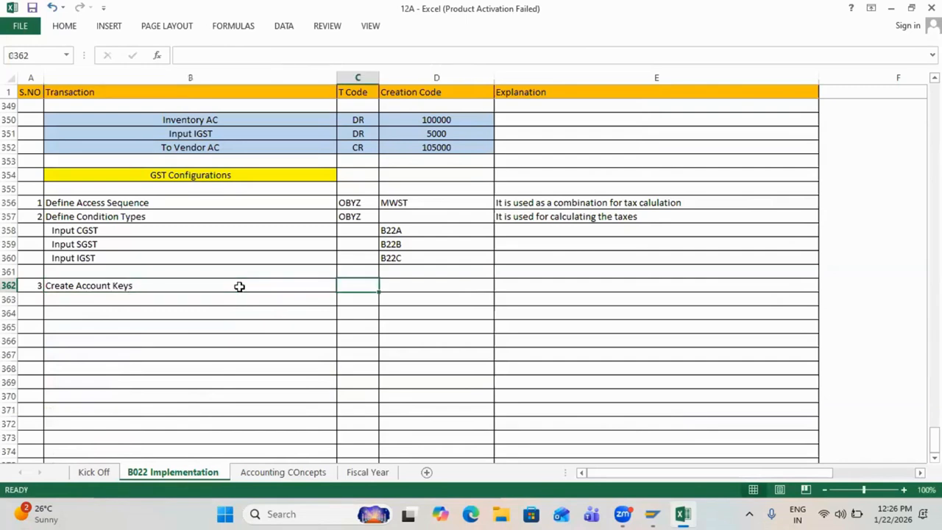
pyautogui.write('OBCN')
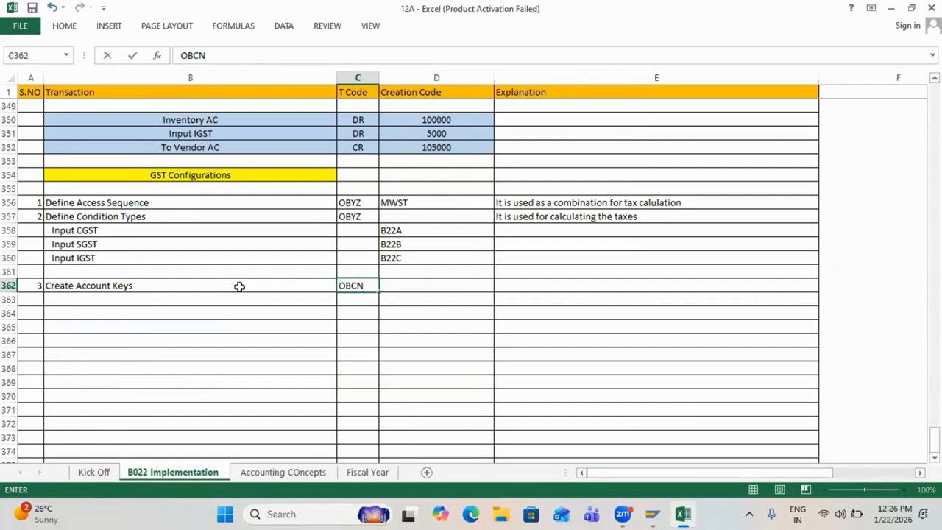
pyautogui.hotkey('alt', 'Tab')
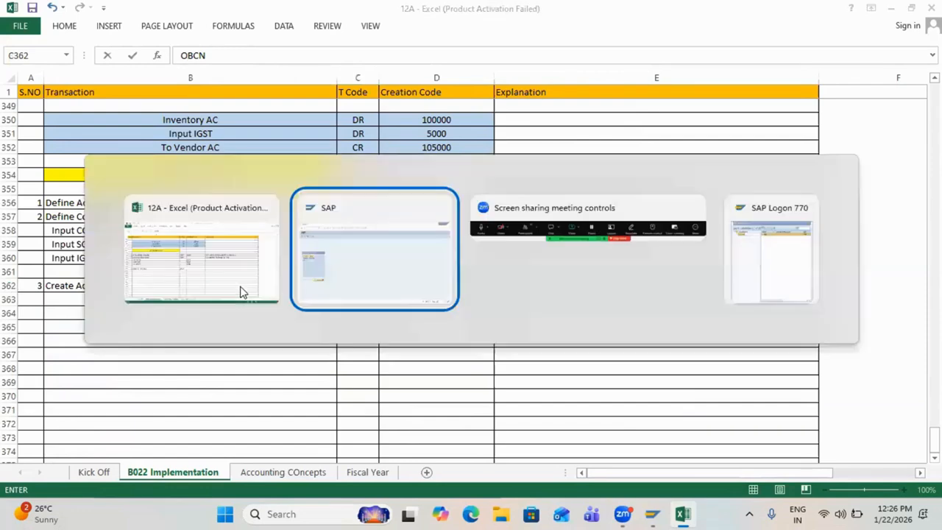
pyautogui.click(156, 187)
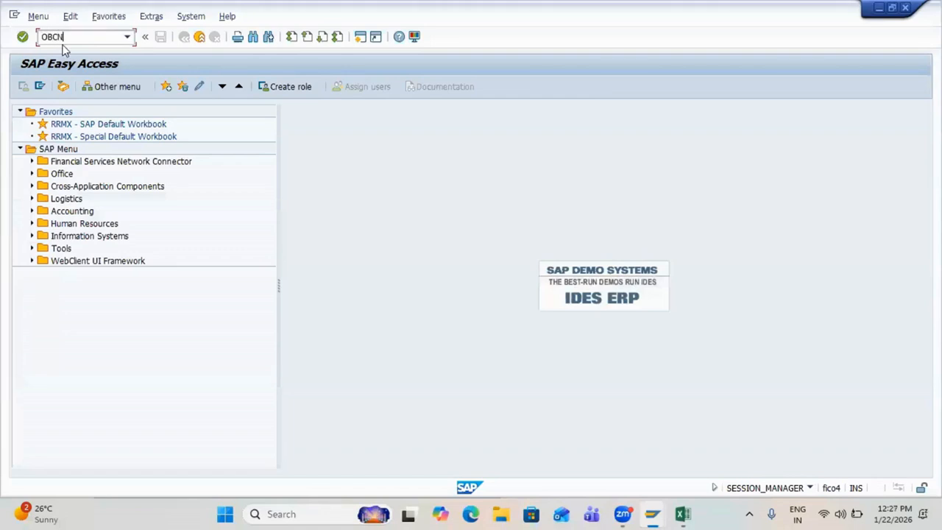
# Step: Run OBCN and add a new process key 22A described 'Input CGST'
pyautogui.press('Return')
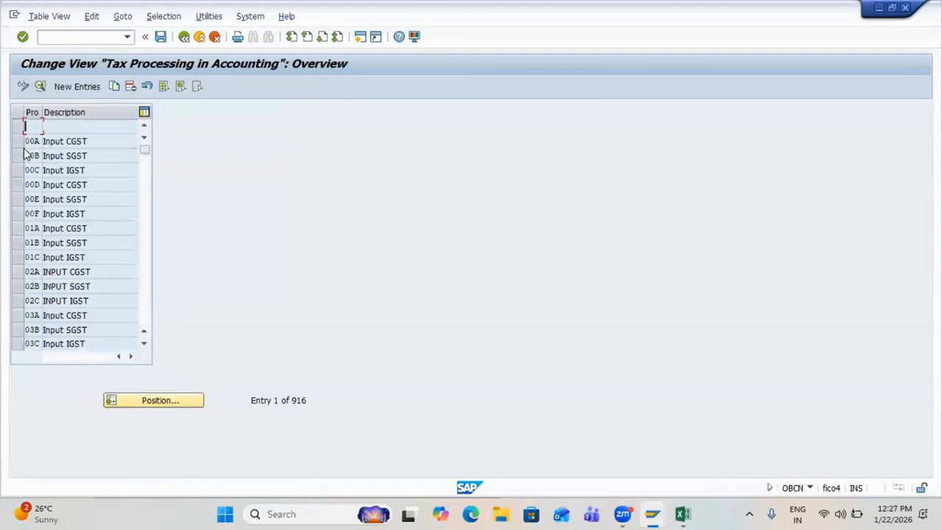
pyautogui.click(74, 91)
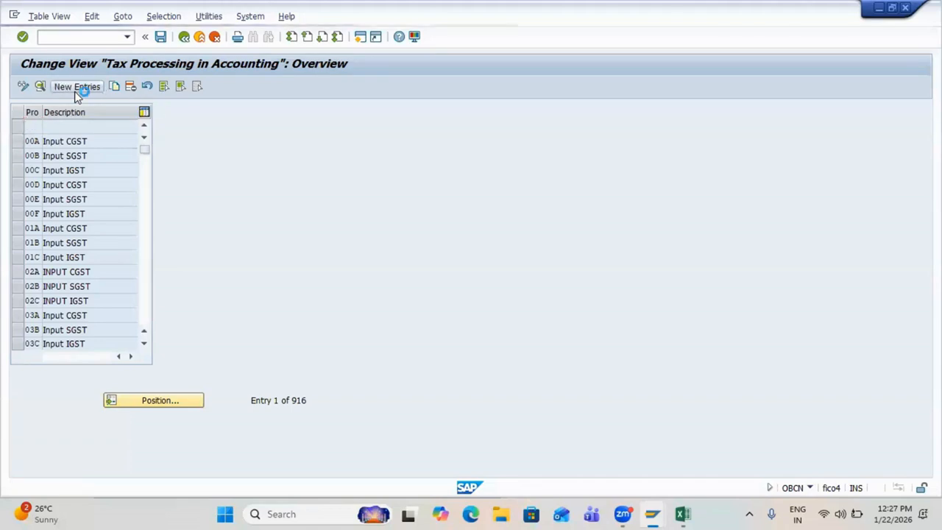
pyautogui.write('2')
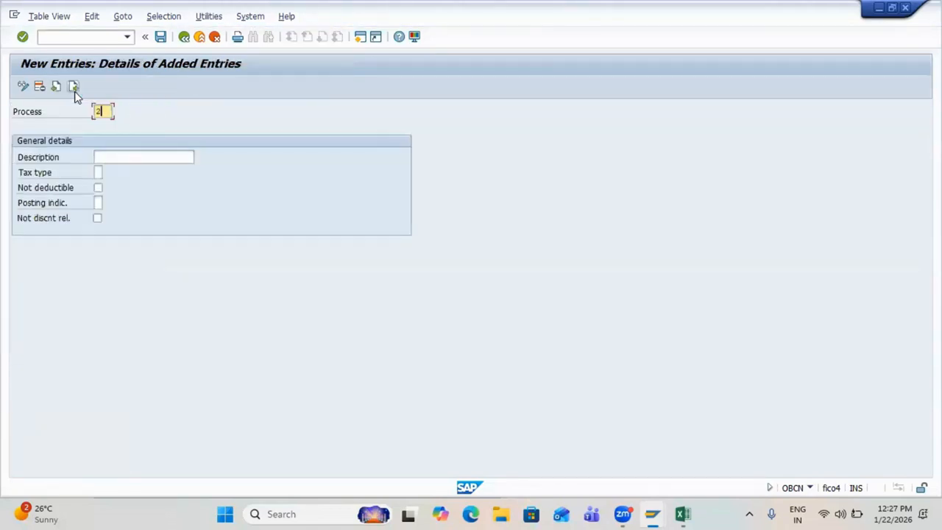
pyautogui.write('2A')
pyautogui.press('Tab')
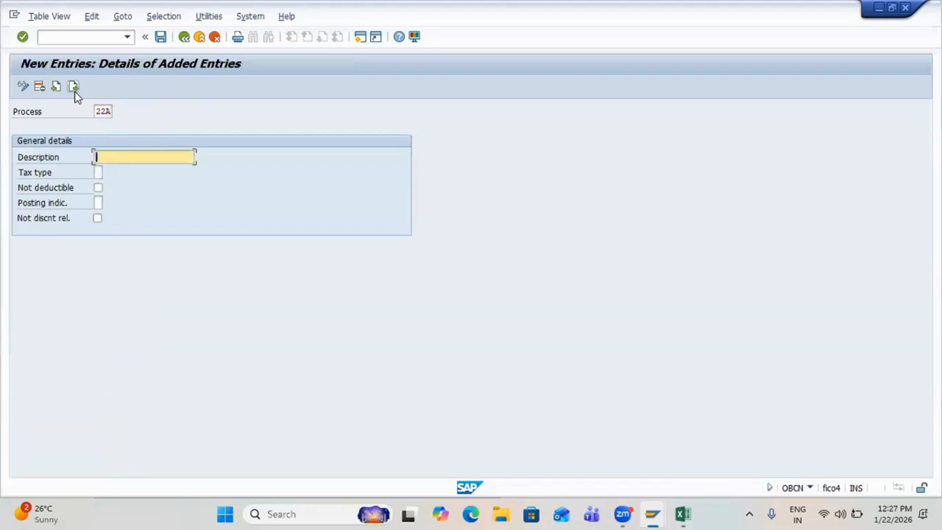
pyautogui.write('Input CGST')
pyautogui.press('Tab')
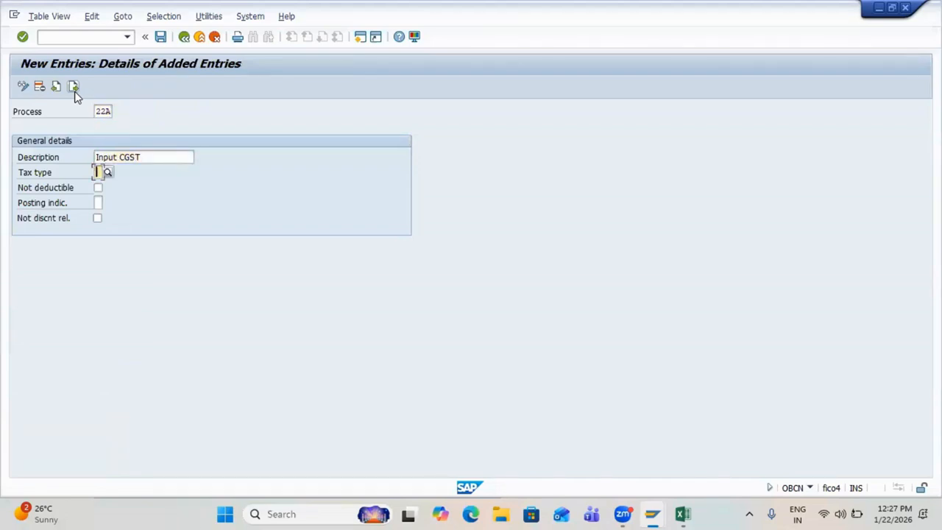
# Step: Make 22A an input tax key posted as a separate line item and save it
pyautogui.click(108, 171)
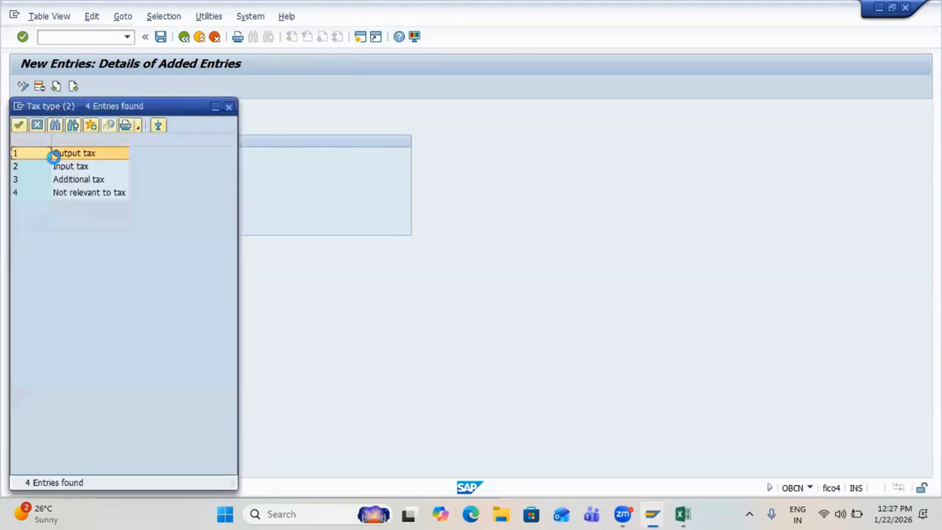
pyautogui.doubleClick(59, 168)
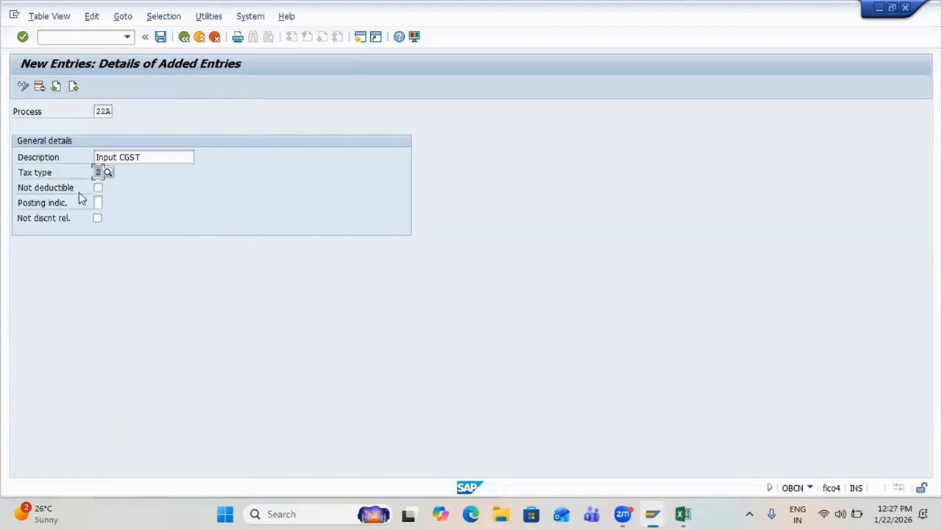
pyautogui.click(97, 202)
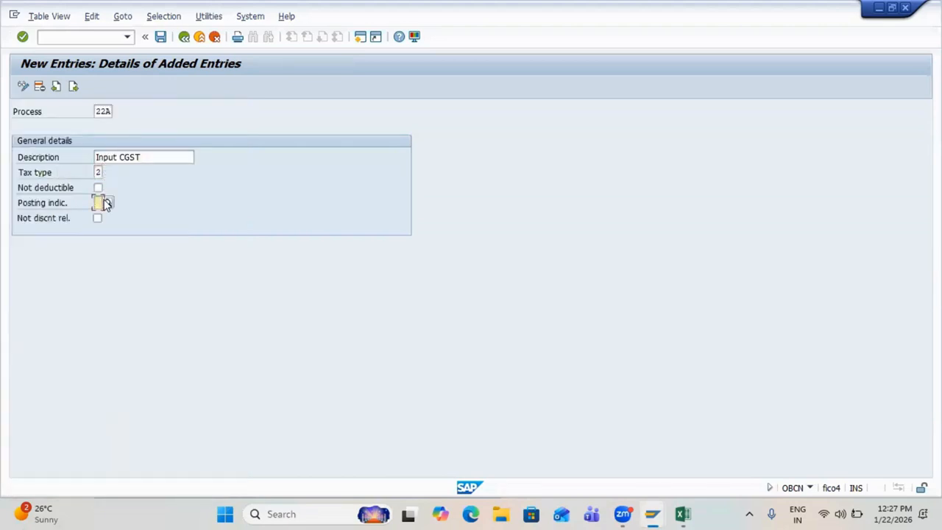
pyautogui.click(106, 203)
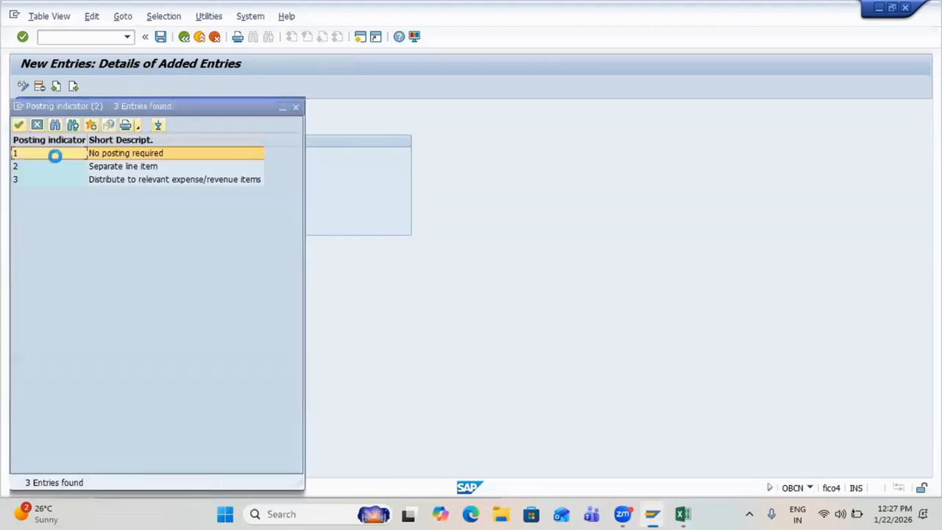
pyautogui.click(47, 168)
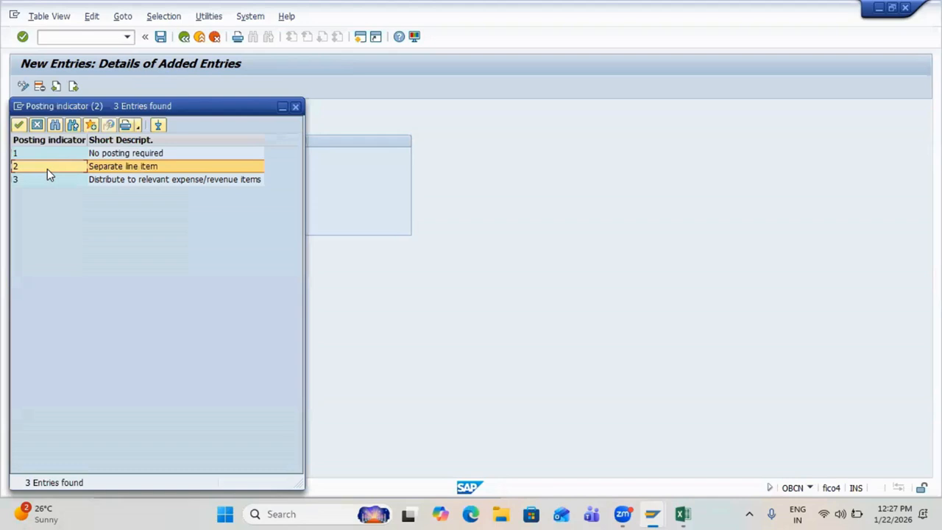
pyautogui.doubleClick(47, 168)
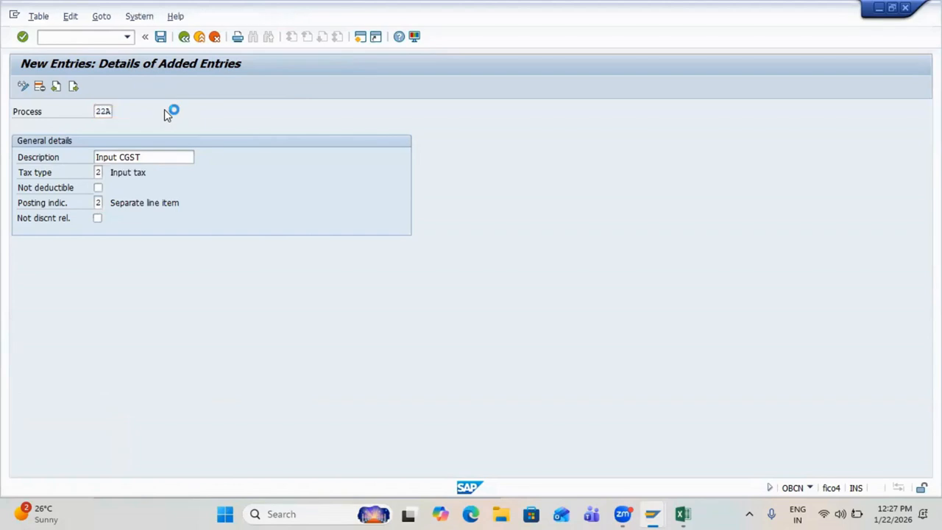
pyautogui.hotkey('ctrl', 's')
pyautogui.press('Return')
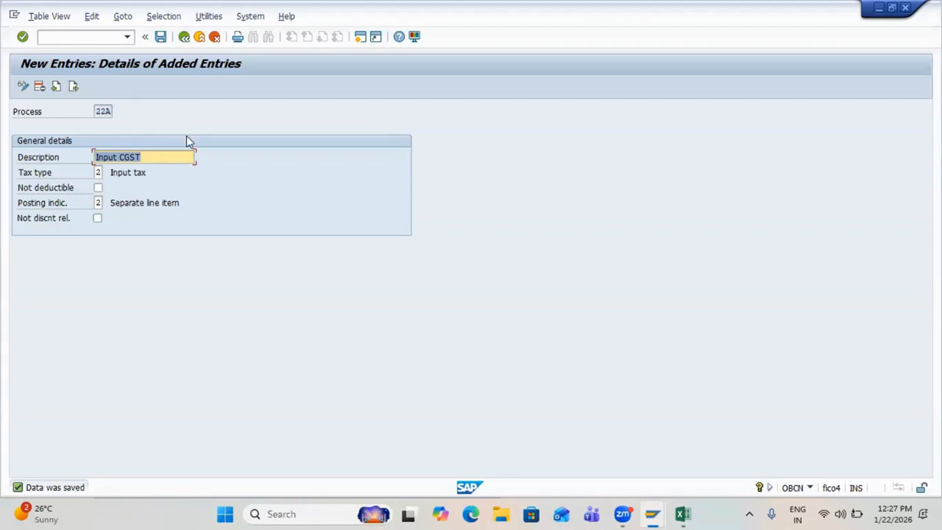
pyautogui.click(73, 87)
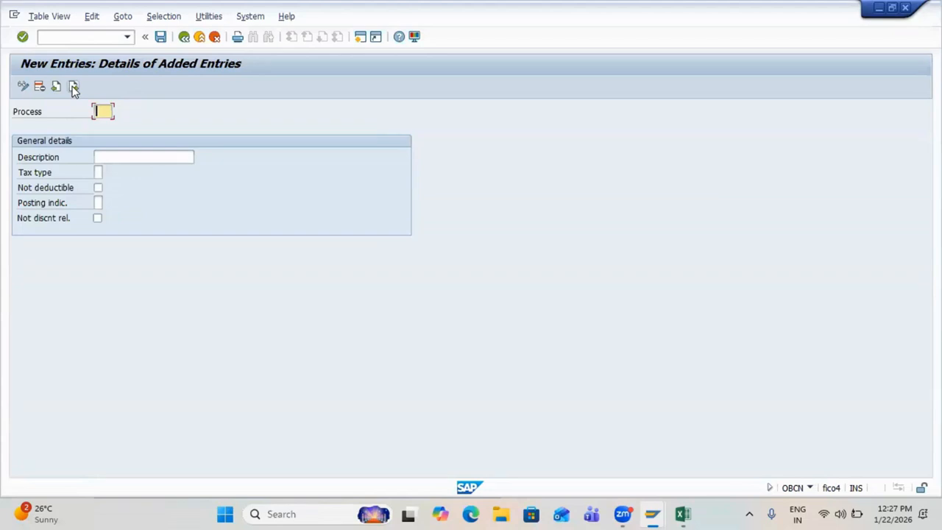
# Step: Create account key 22B 'Input SGST' with tax type 2 and posting indicator 2, and save
pyautogui.write('22A')
pyautogui.press('BackSpace')
pyautogui.write('B')
pyautogui.press('Tab')
pyautogui.write('Inpu')
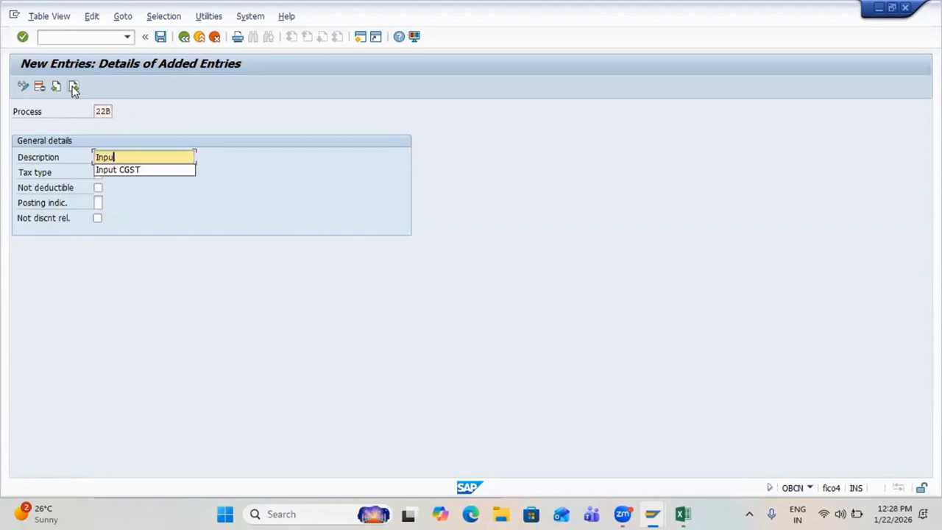
pyautogui.press('BackSpace')
pyautogui.write('ut SGST')
pyautogui.press('Tab')
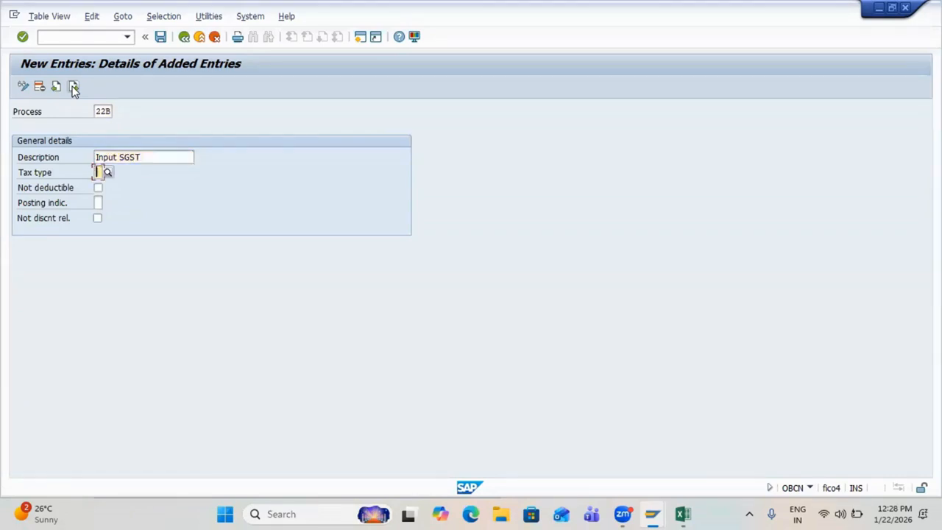
pyautogui.write('2')
pyautogui.press('Tab')
pyautogui.press('Tab')
pyautogui.write('2')
pyautogui.press('Return')
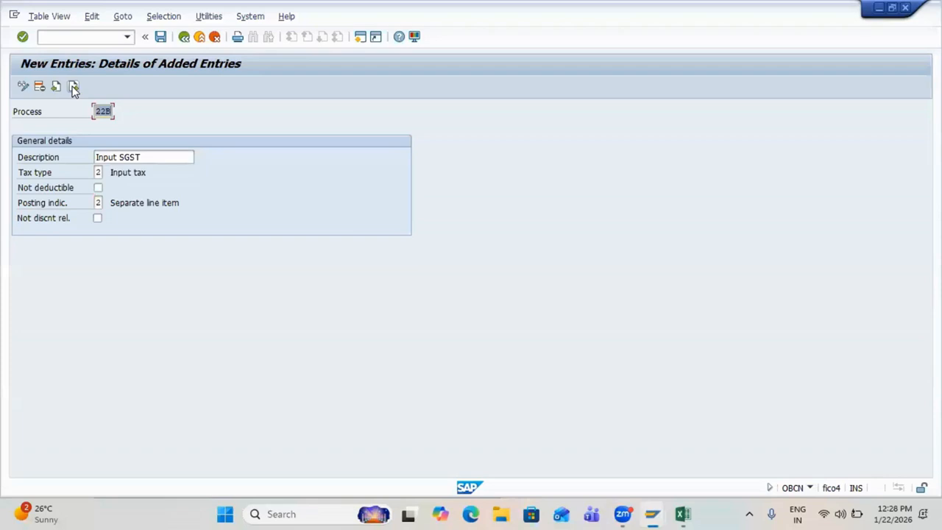
pyautogui.hotkey('ctrl', 's')
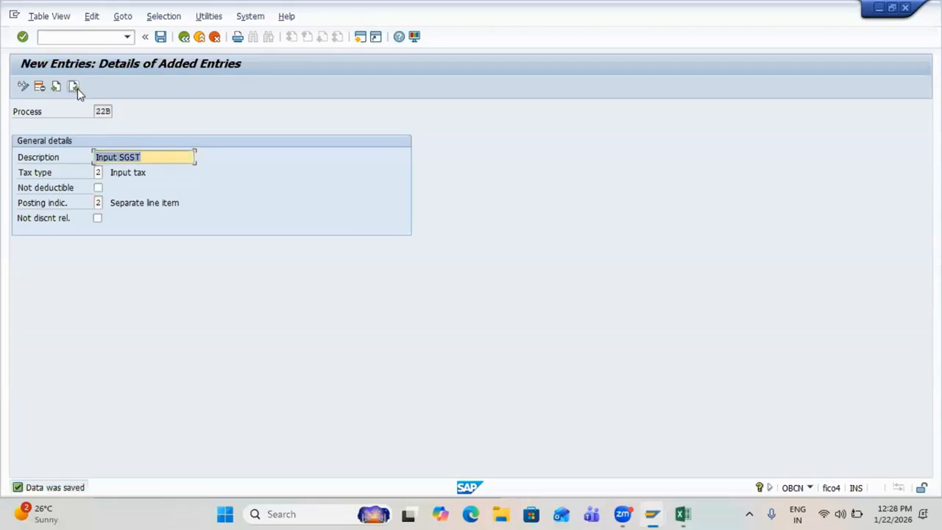
# Step: Create account key 22C 'Input IGST' with tax type 2 and posting indicator 2, and save
pyautogui.click(76, 88)
pyautogui.write('22')
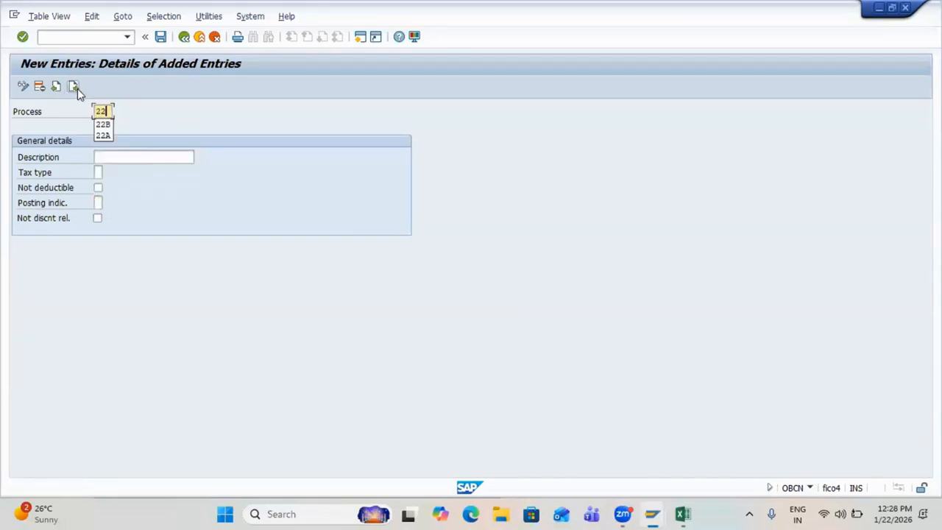
pyautogui.write('C')
pyautogui.press('Tab')
pyautogui.press('Down')
pyautogui.press('Down')
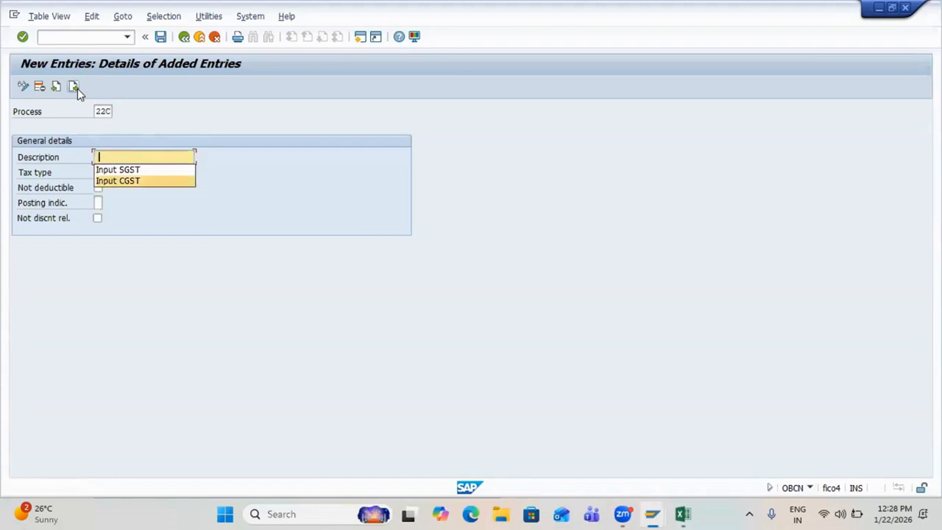
pyautogui.press('Up')
pyautogui.press('Return')
pyautogui.press('BackSpace')
pyautogui.press('BackSpace')
pyautogui.press('BackSpace')
pyautogui.press('BackSpace')
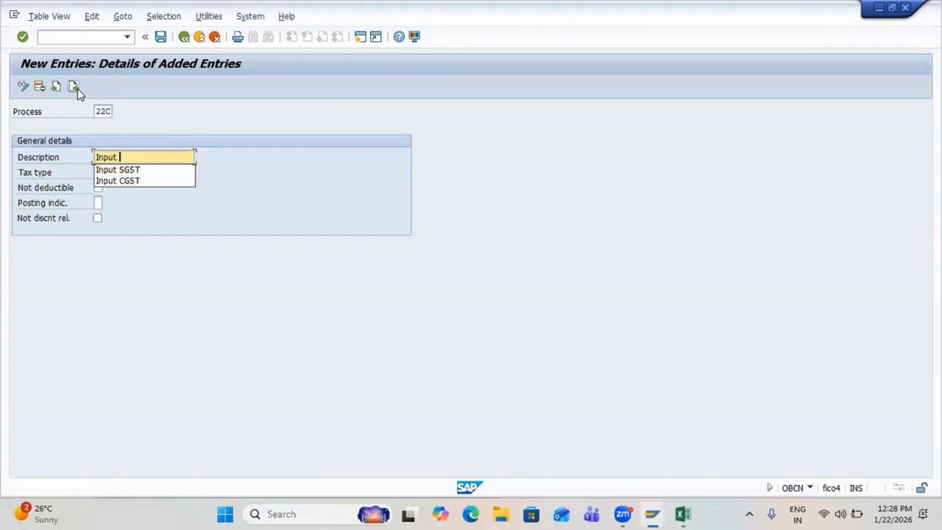
pyautogui.write('IGST')
pyautogui.press('Tab')
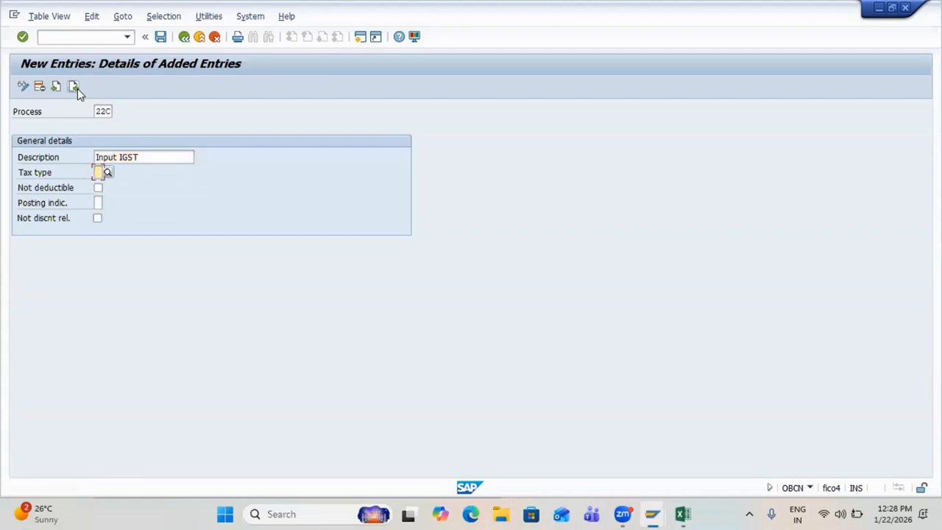
pyautogui.write('2')
pyautogui.press('Tab')
pyautogui.press('Tab')
pyautogui.write('2')
pyautogui.press('Return')
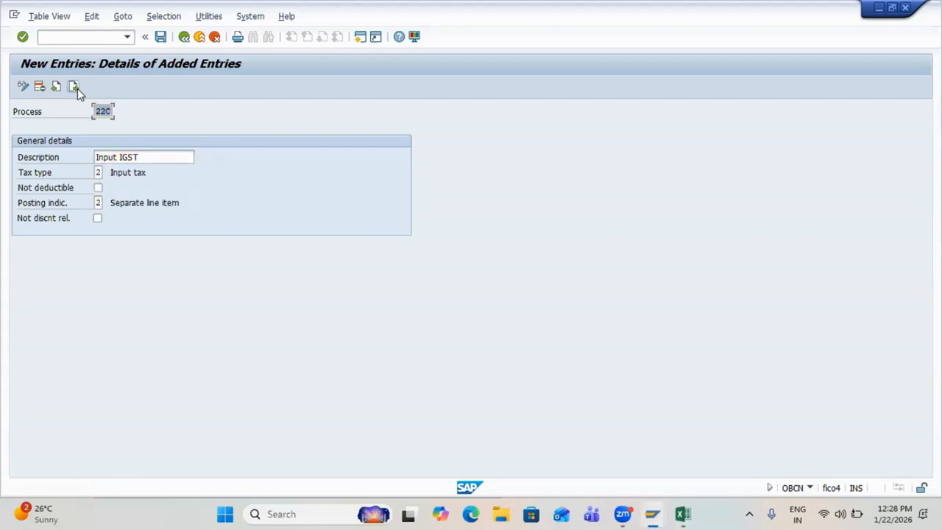
pyautogui.hotkey('ctrl', 's')
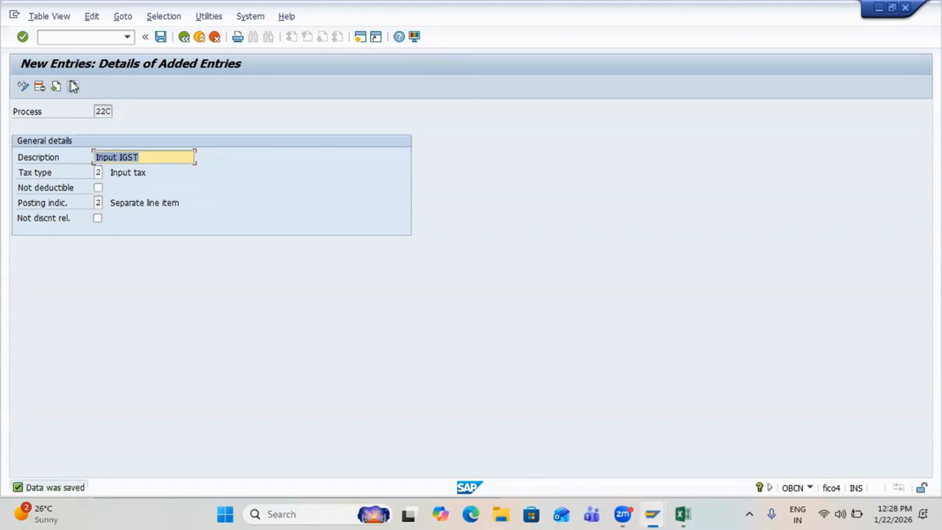
pyautogui.hotkey('ctrl', 's')
# Step: Copy the Input CGST, SGST and IGST labels into the rows under Create Account Keys
pyautogui.hotkey('alt', 'Tab')
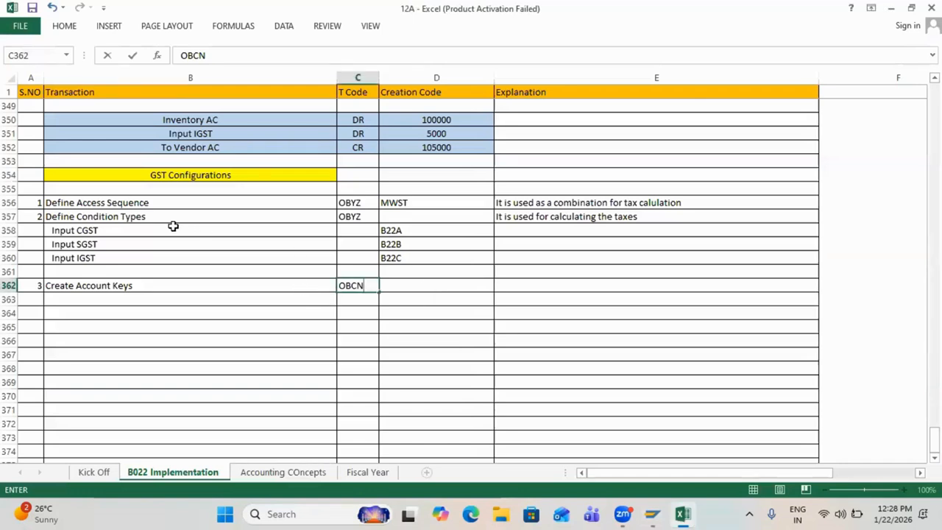
pyautogui.moveTo(174, 228); pyautogui.dragTo(181, 261)
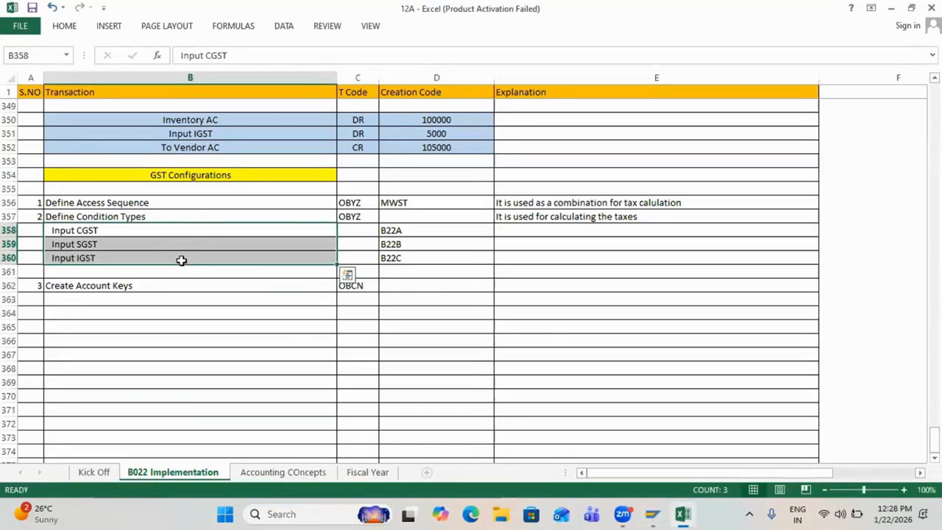
pyautogui.hotkey('ctrl', 'c')
pyautogui.click(114, 303)
pyautogui.hotkey('ctrl', 'v')
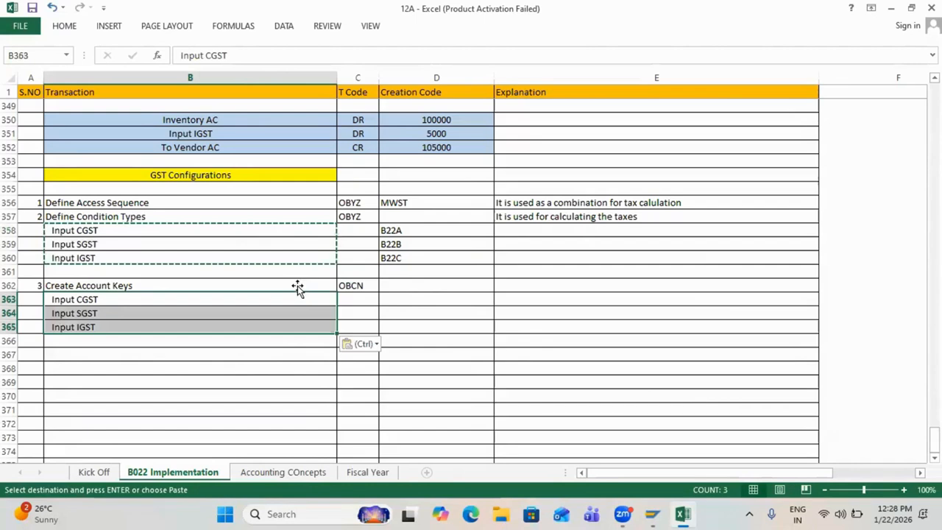
# Step: Enter creation codes 22A, 22B and 22C for the three account key rows
pyautogui.click(398, 298)
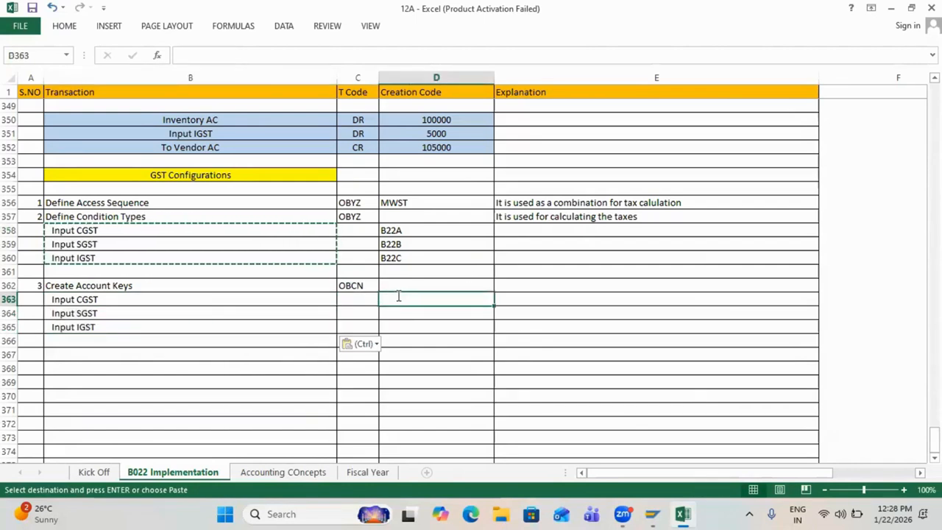
pyautogui.write('22A')
pyautogui.press('Return')
pyautogui.write('22')
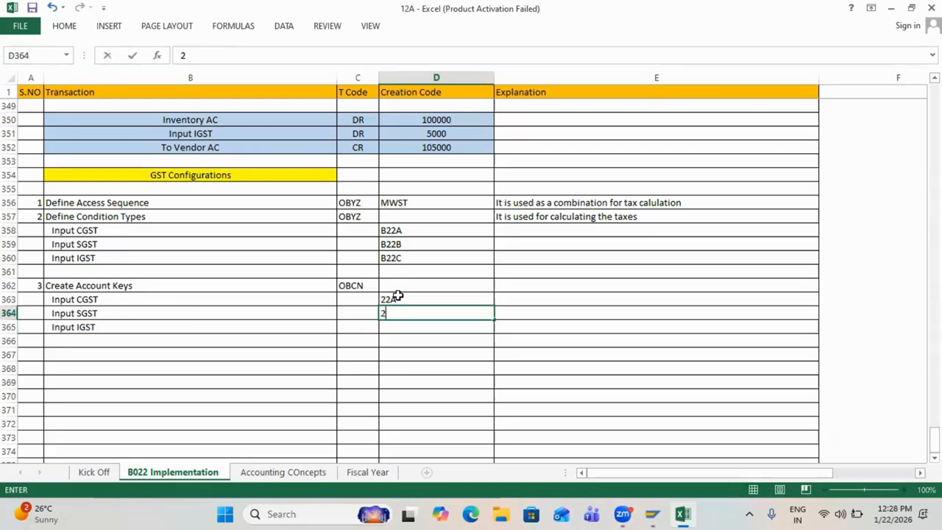
pyautogui.write('B')
pyautogui.press('Return')
pyautogui.write('22C')
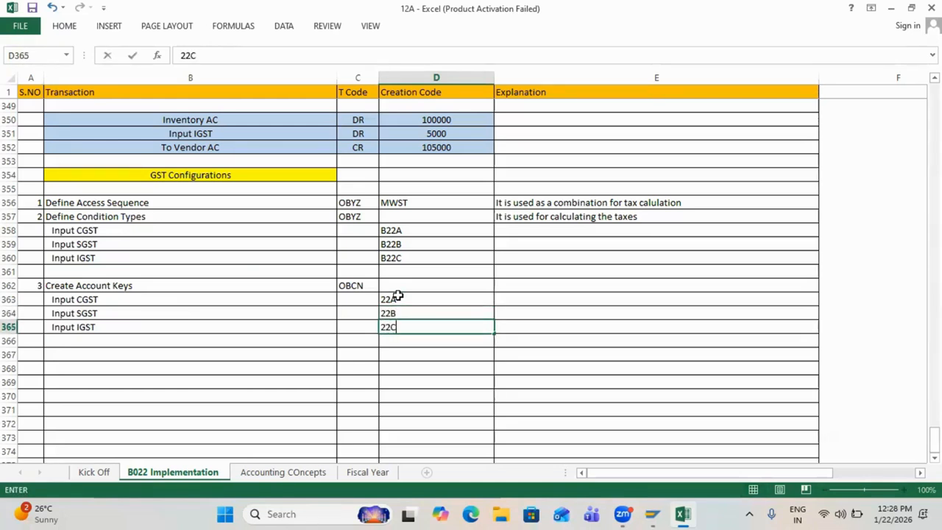
pyautogui.press('Return')
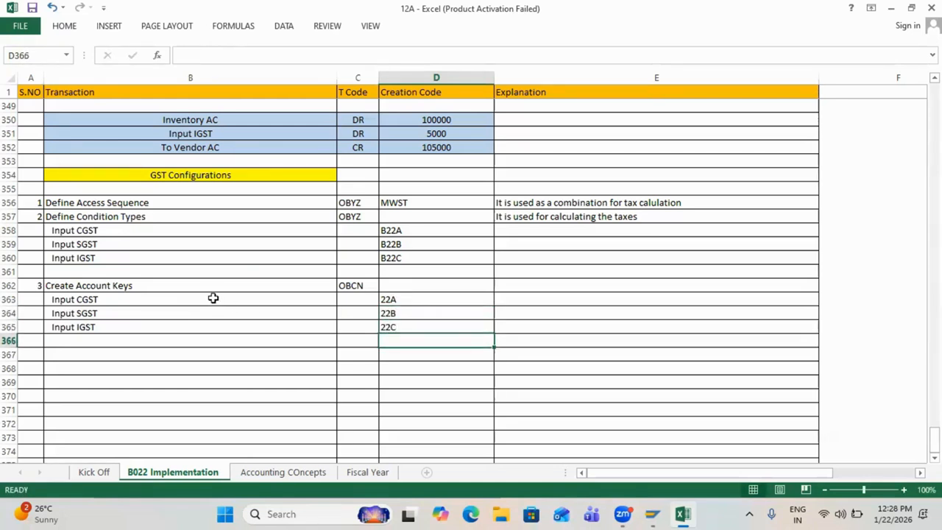
pyautogui.moveTo(213, 298); pyautogui.dragTo(409, 329)
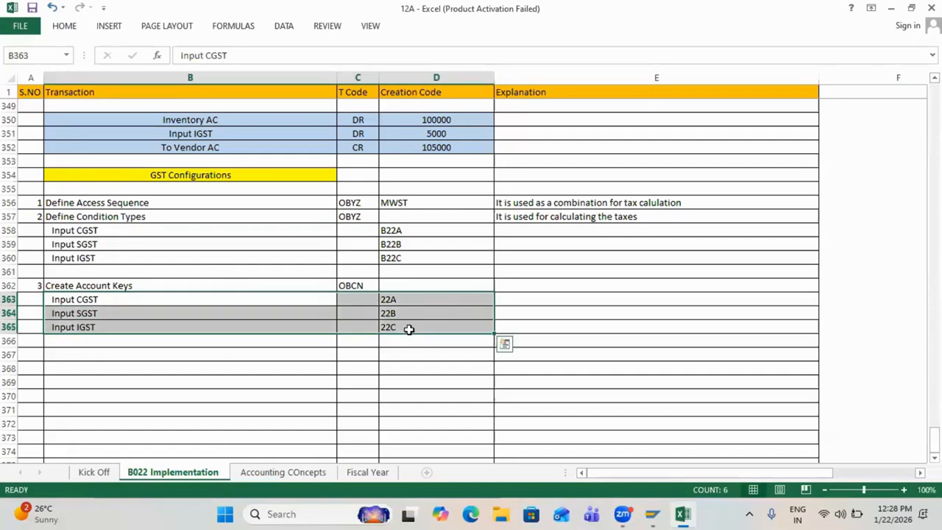
pyautogui.moveTo(278, 231); pyautogui.dragTo(389, 257)
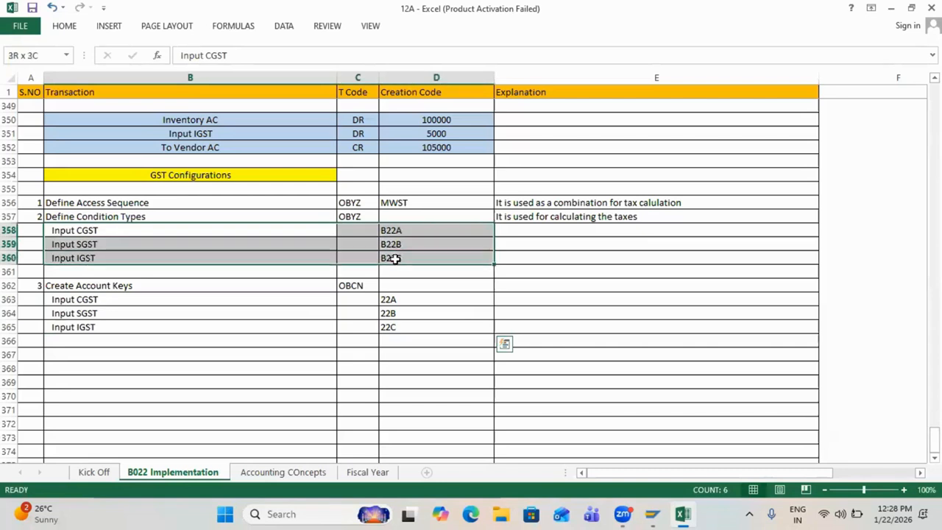
pyautogui.moveTo(296, 301); pyautogui.dragTo(396, 327)
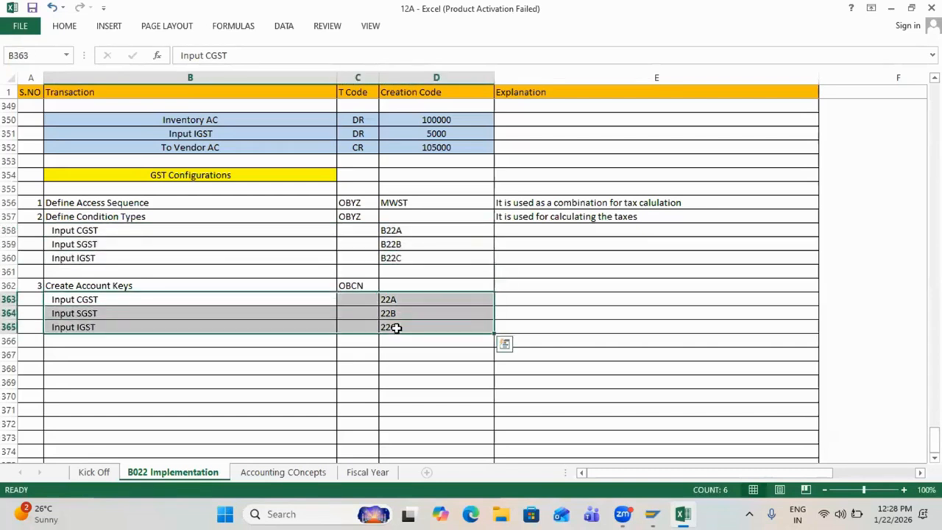
# Step: Number the next step 4 in row 367
pyautogui.click(215, 339)
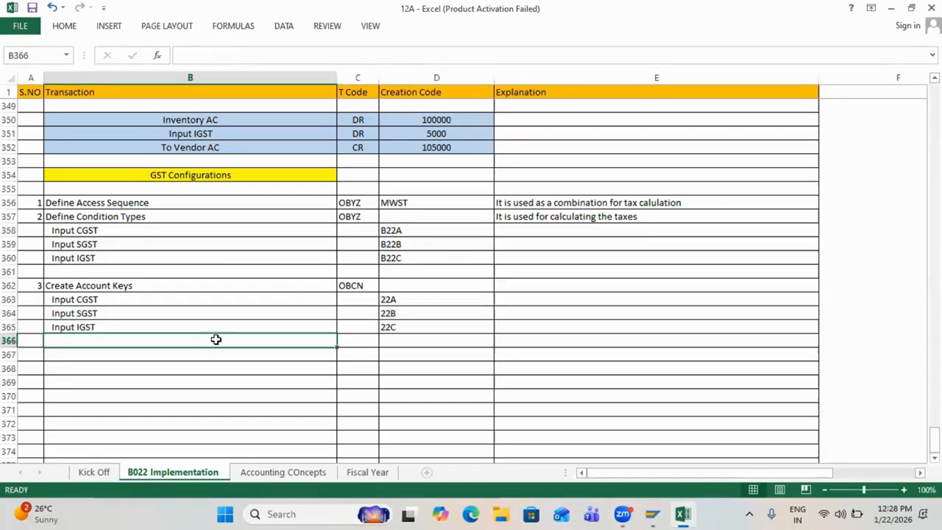
pyautogui.press('Down')
pyautogui.press('Left')
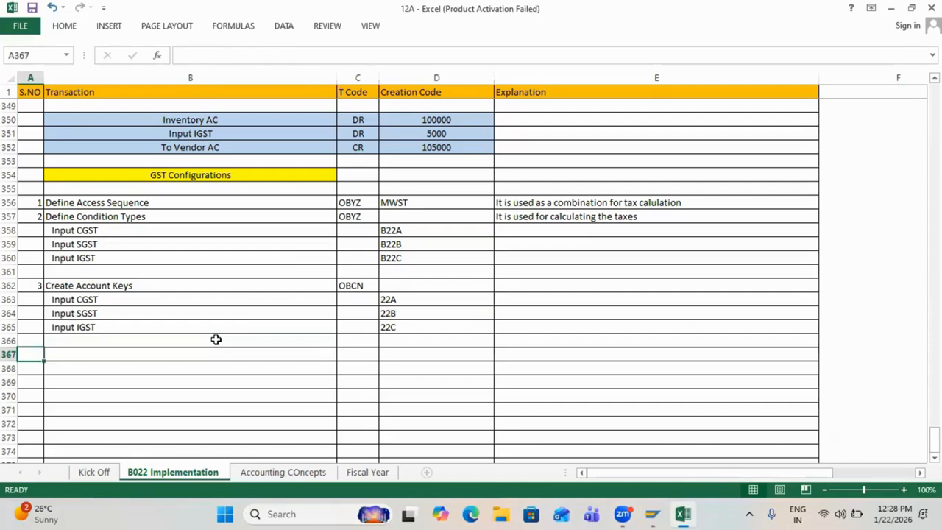
pyautogui.write('4')
pyautogui.press('Tab')
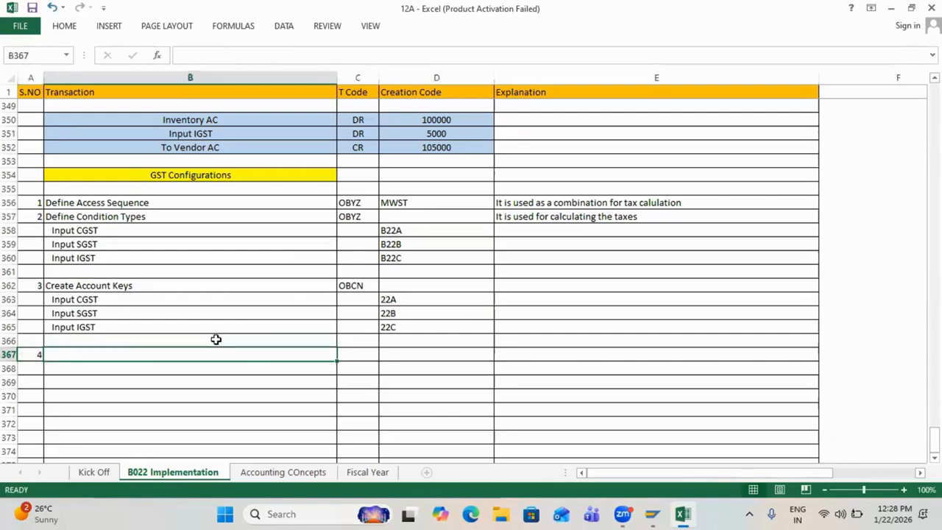
pyautogui.scroll(-3, 216, 340)
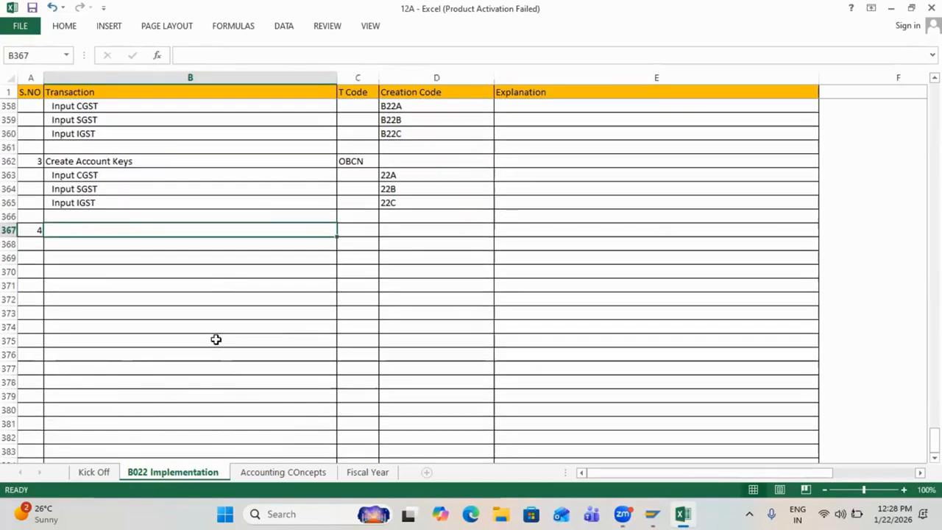
pyautogui.scroll(1, 216, 339)
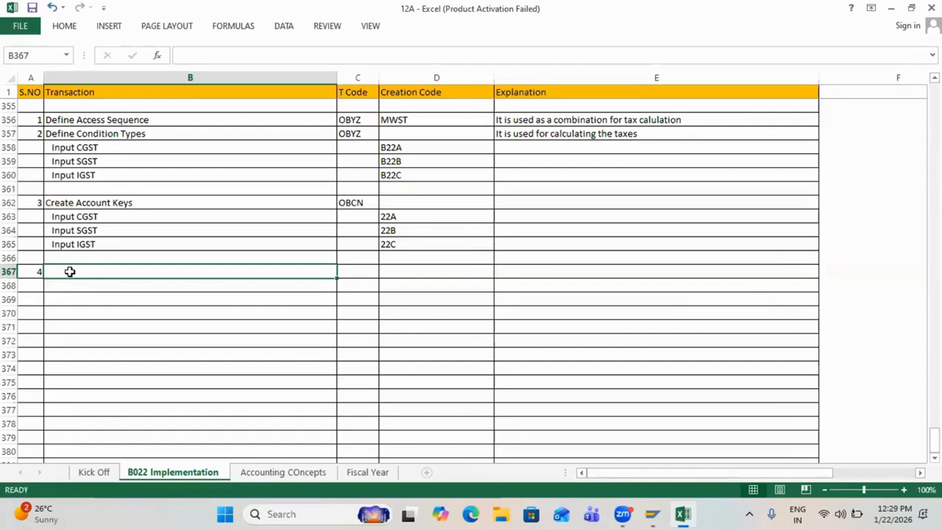
# Step: Describe step 4 as 'Create GL Accounts for Taxes Posting' with T code FS00
pyautogui.click(29, 273)
pyautogui.press('Tab')
pyautogui.write('Create ')
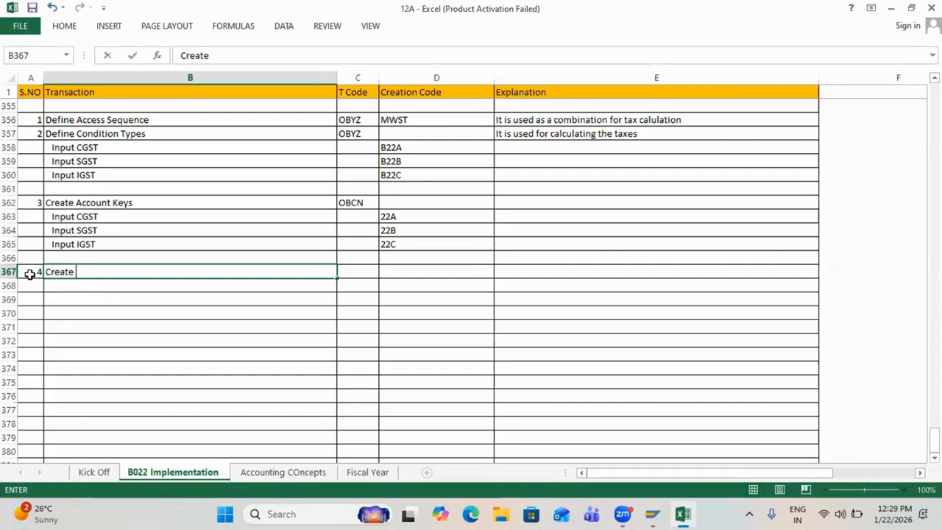
pyautogui.write('GL Accounts for GFST')
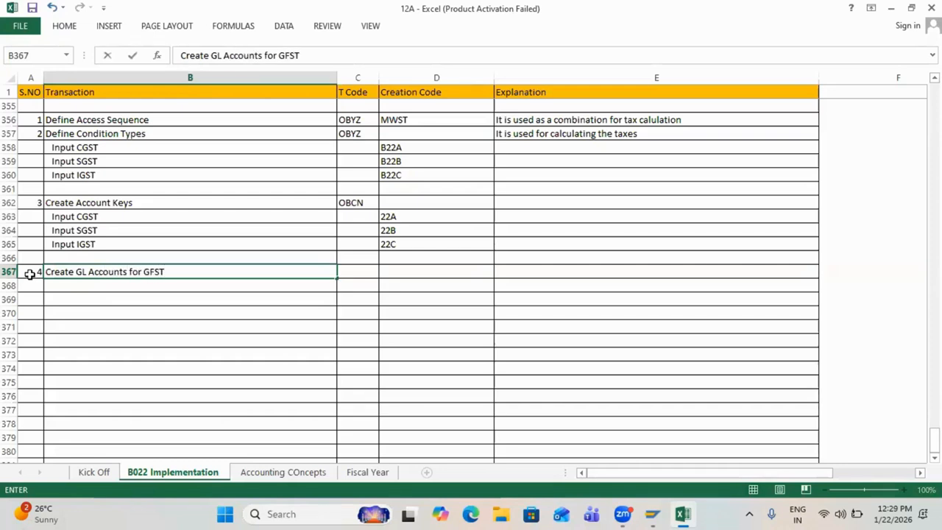
pyautogui.press('BackSpace')
pyautogui.press('BackSpace')
pyautogui.press('BackSpace')
pyautogui.press('BackSpace')
pyautogui.write('Taxes Posting')
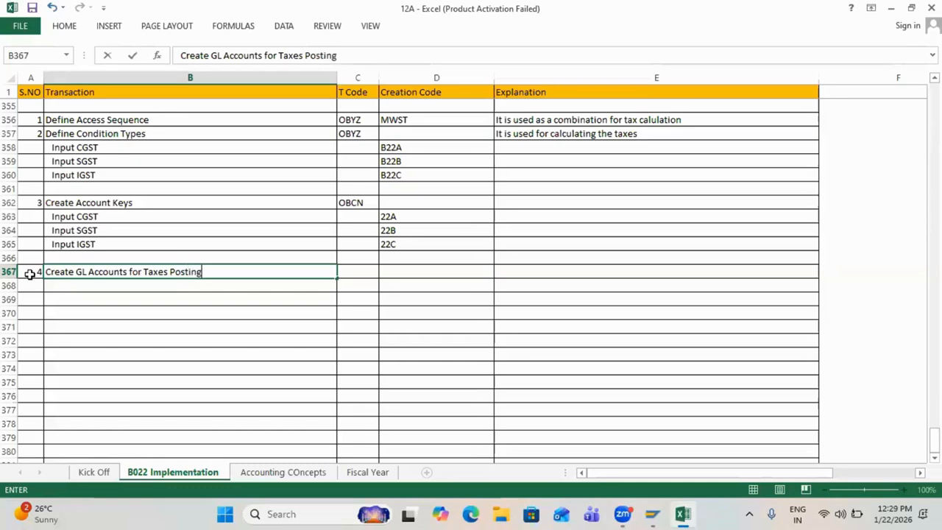
pyautogui.press('Tab')
pyautogui.write('FS00')
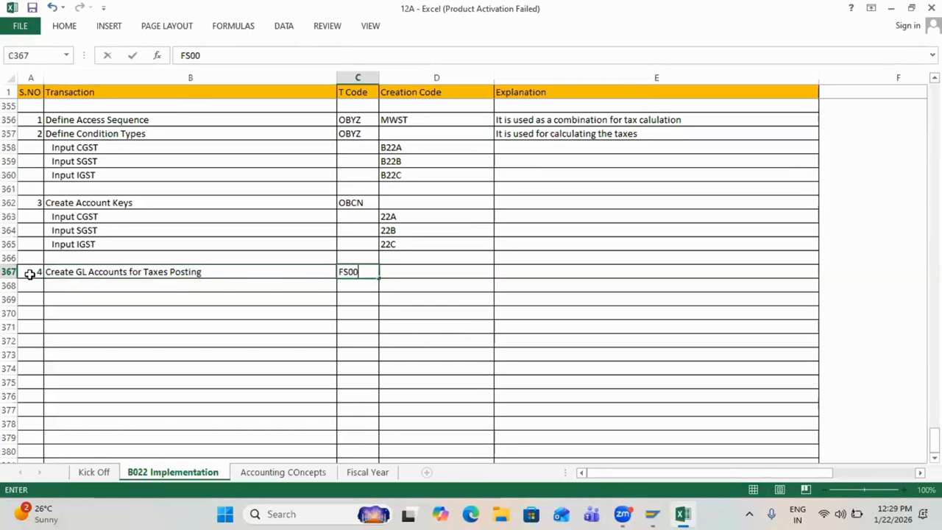
pyautogui.press('Return')
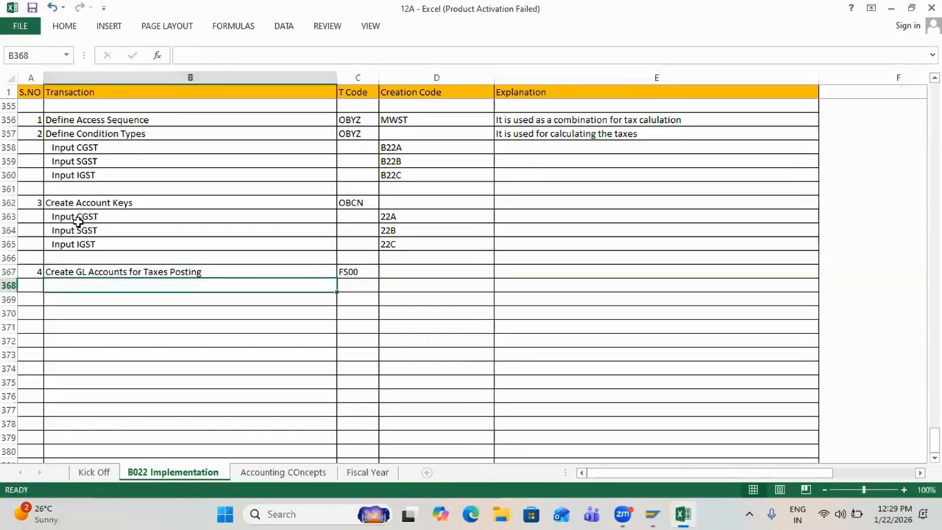
# Step: Paste the Input CGST, SGST and IGST rows beneath step 4
pyautogui.moveTo(76, 216); pyautogui.dragTo(77, 244)
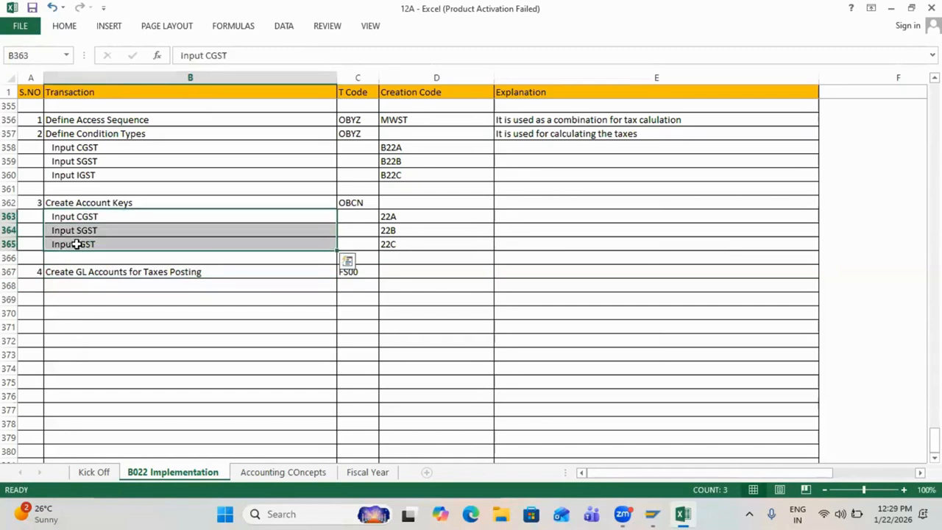
pyautogui.hotkey('ctrl', 'c')
pyautogui.click(76, 285)
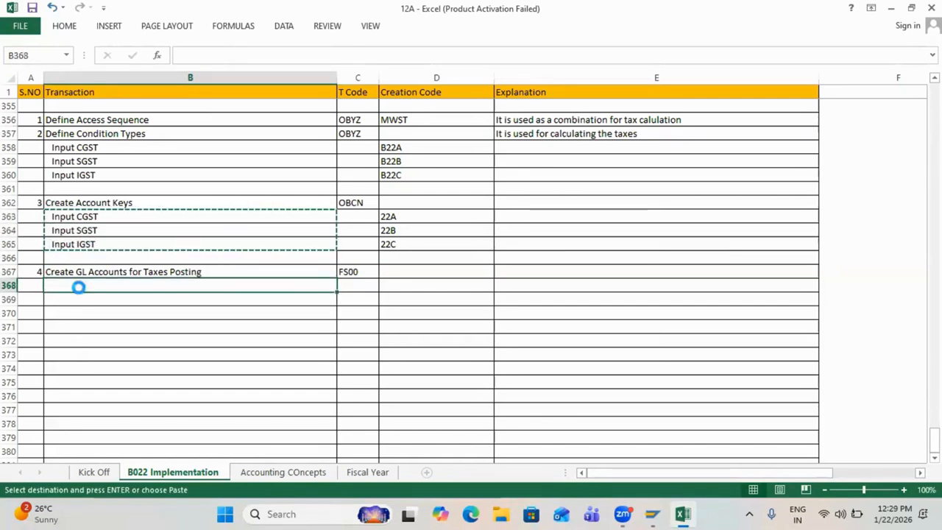
pyautogui.hotkey('ctrl', 'v')
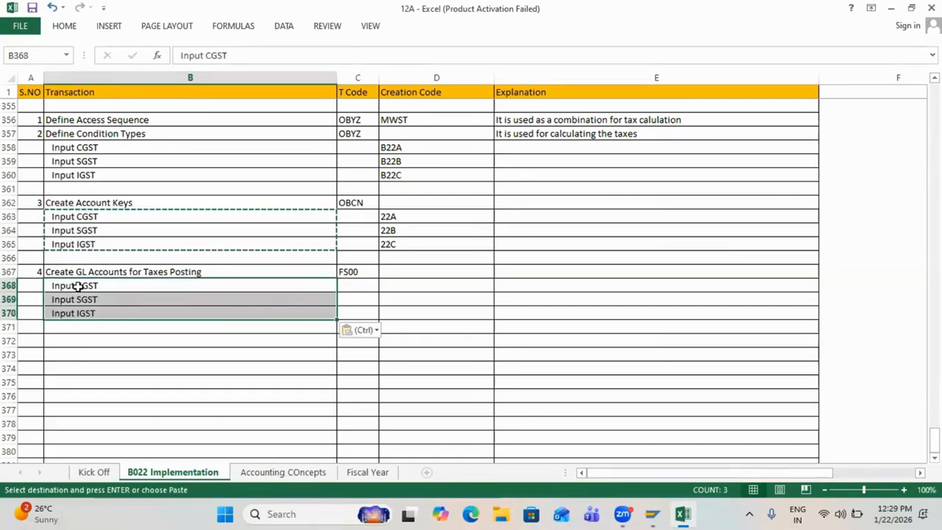
pyautogui.hotkey('alt', 'Tab')
pyautogui.hotkey('alt', 'Tab')
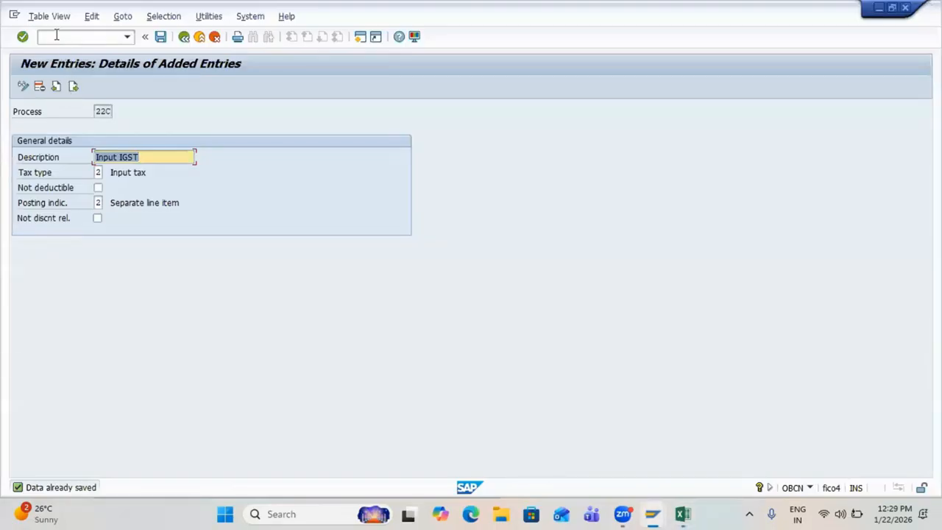
# Step: Open FS00 via /n and switch its company code to B022
pyautogui.click(55, 35)
pyautogui.write('/n')
pyautogui.press('Return')
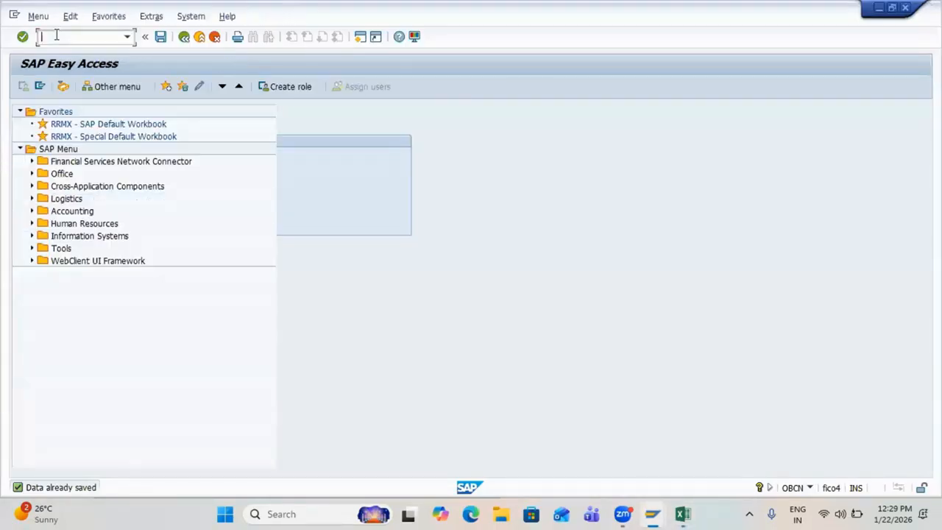
pyautogui.write('fs')
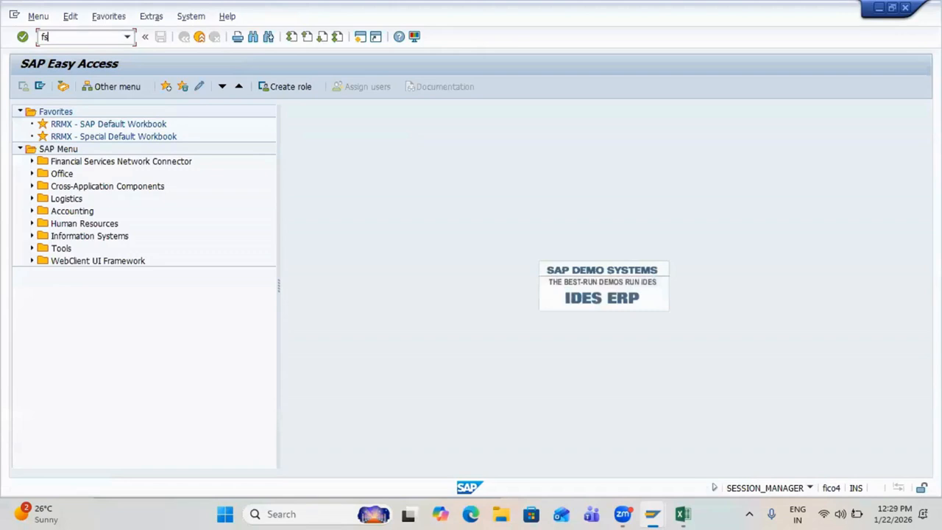
pyautogui.write('00')
pyautogui.press('Return')
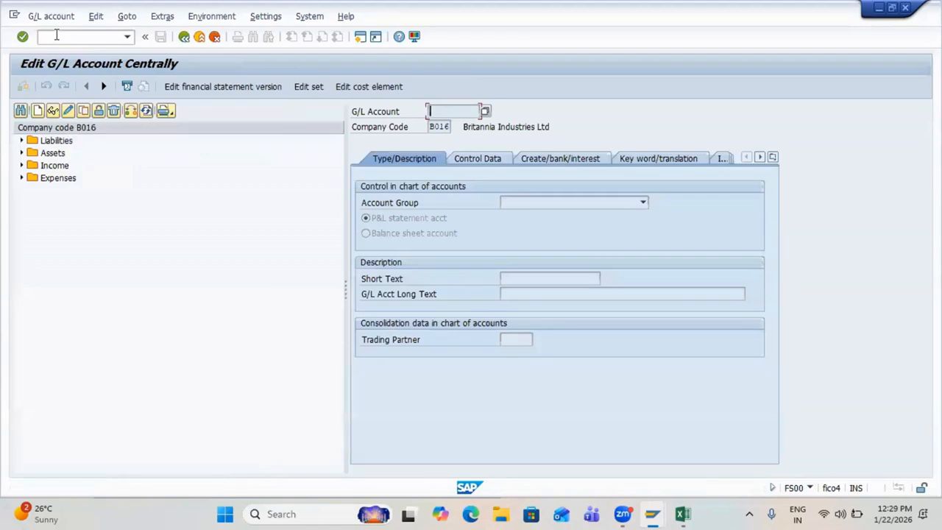
pyautogui.click(131, 110)
pyautogui.write('B022')
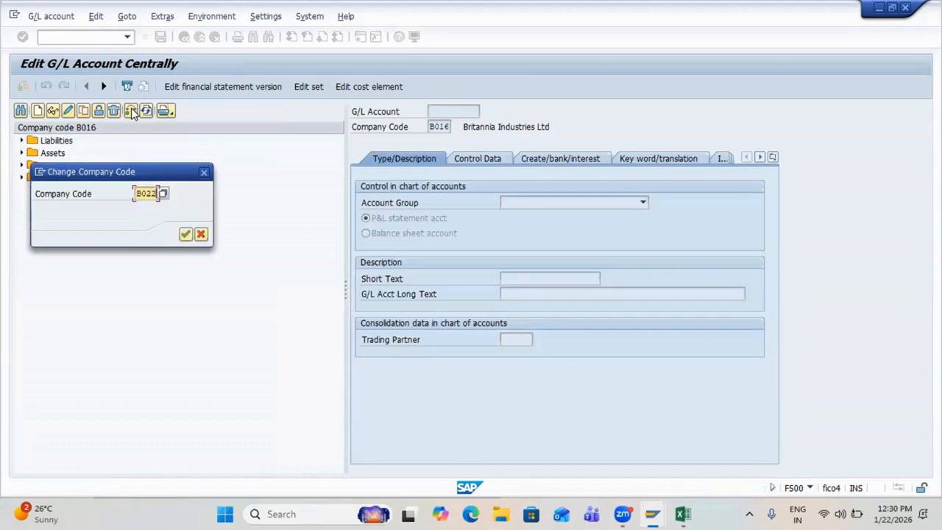
pyautogui.press('Return')
pyautogui.hotkey('alt', 'Tab')
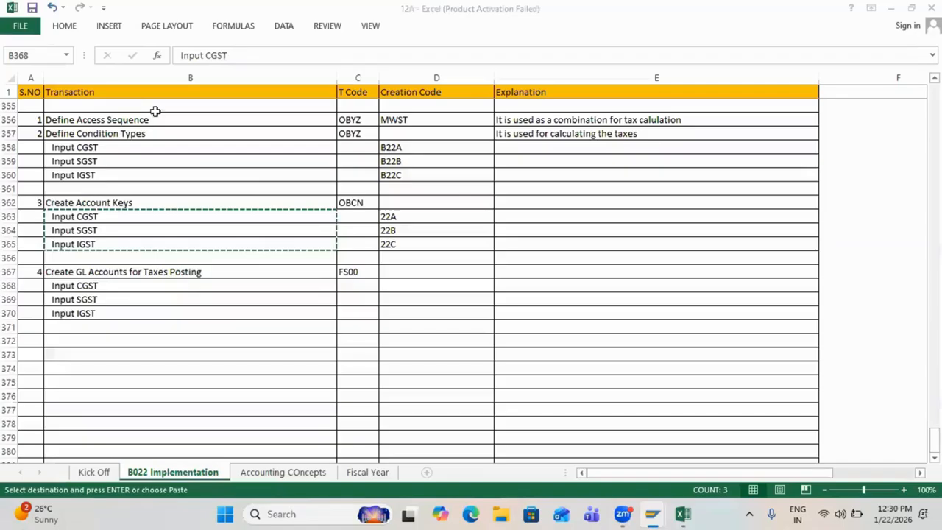
pyautogui.hotkey('alt', 'Tab')
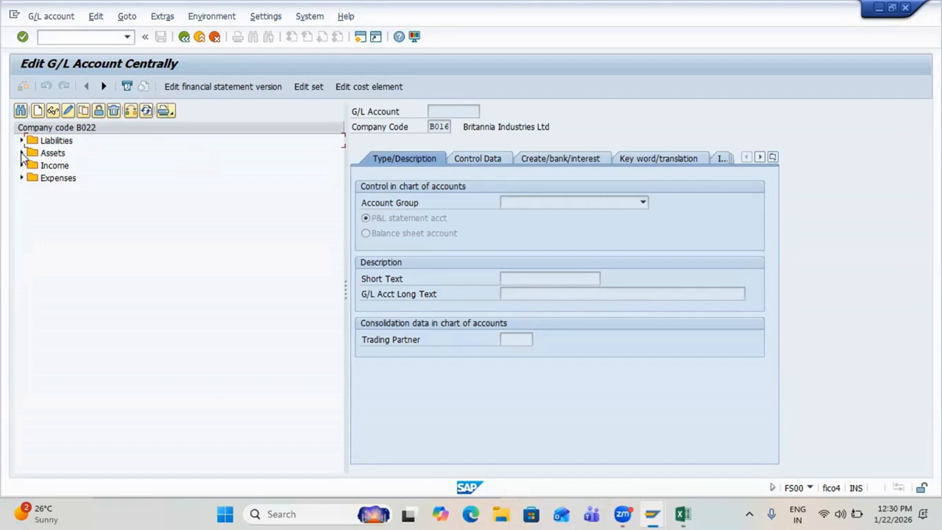
# Step: Start creating G/L account 200400 for company code B022 under Assets
pyautogui.click(22, 153)
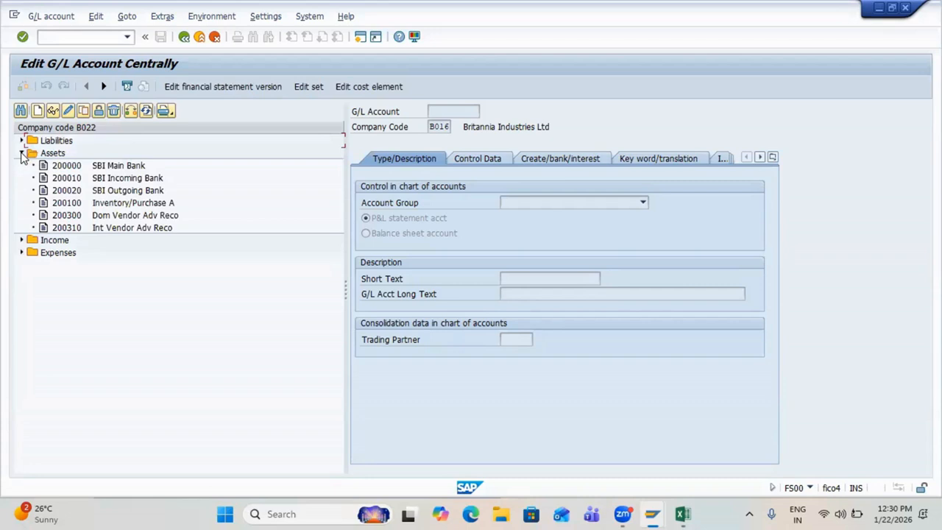
pyautogui.click(47, 155)
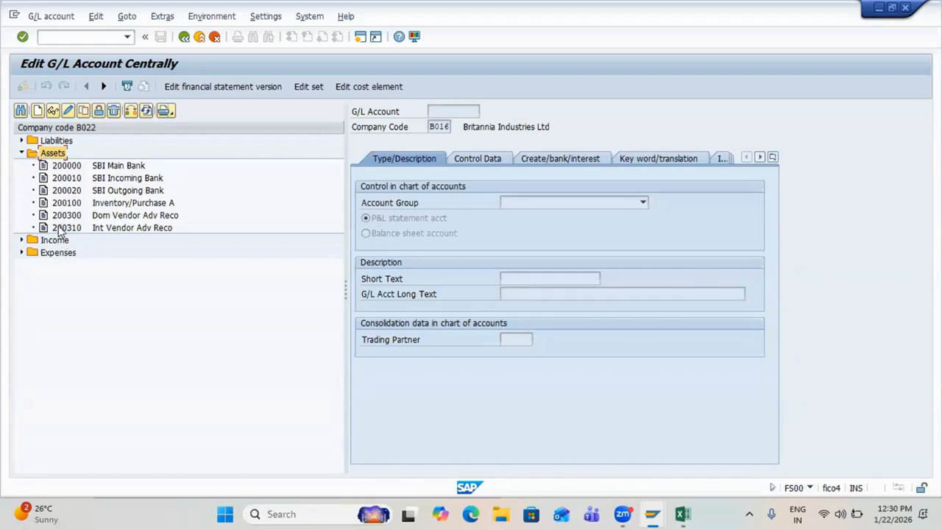
pyautogui.click(41, 111)
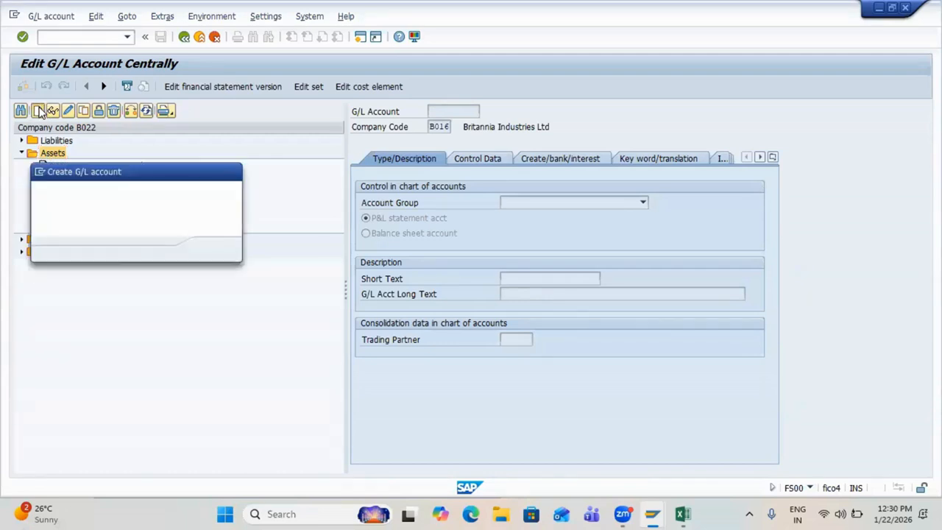
pyautogui.write('200400')
pyautogui.press('Tab')
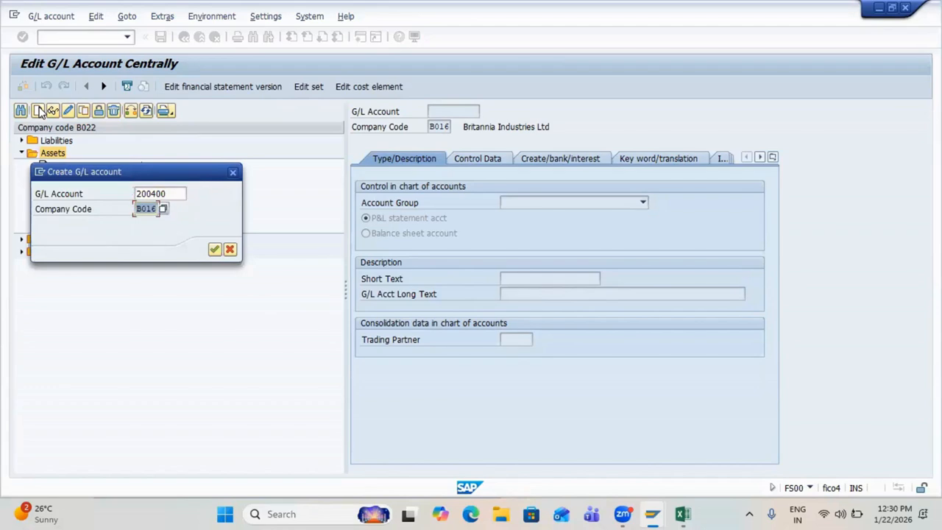
pyautogui.write('B022')
pyautogui.press('Return')
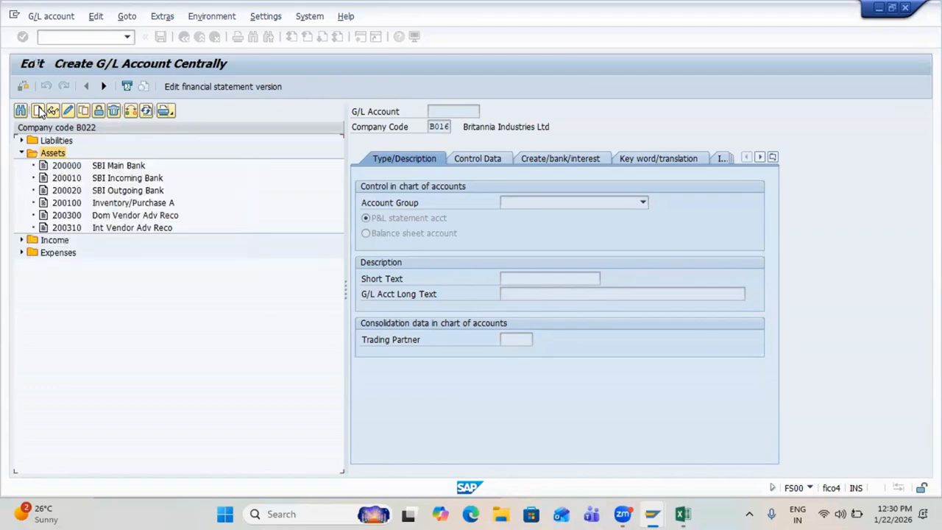
# Step: Make 200400 an Assets-group balance sheet account with short and long text 'Input CGST'
pyautogui.click(556, 201)
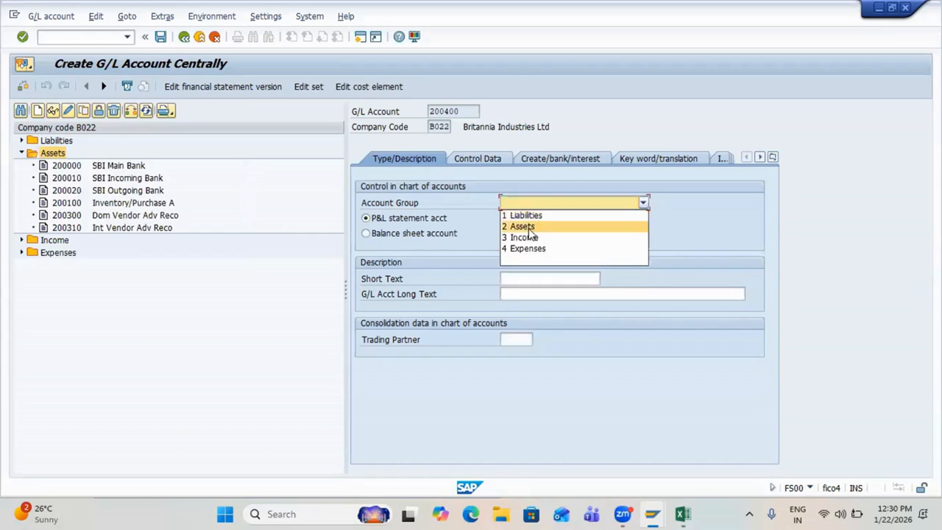
pyautogui.click(523, 226)
pyautogui.click(427, 233)
pyautogui.click(530, 280)
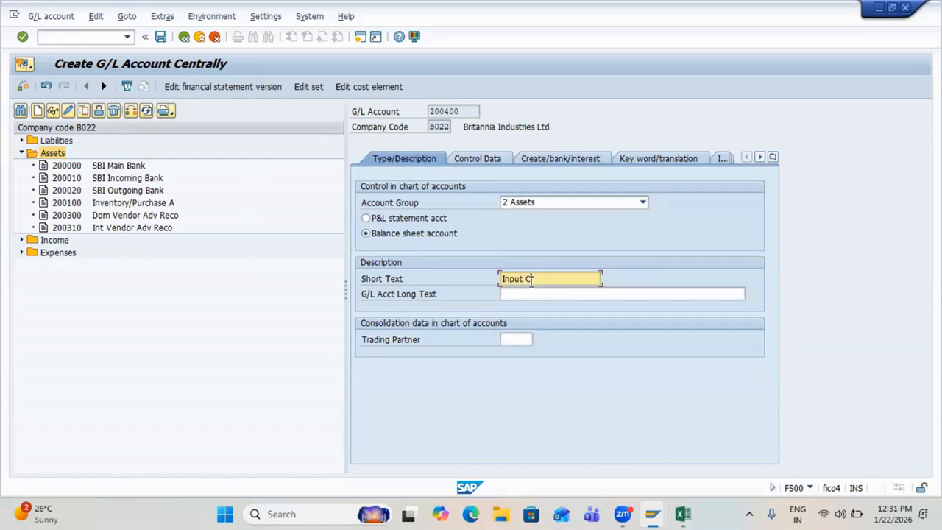
pyautogui.press('Tab')
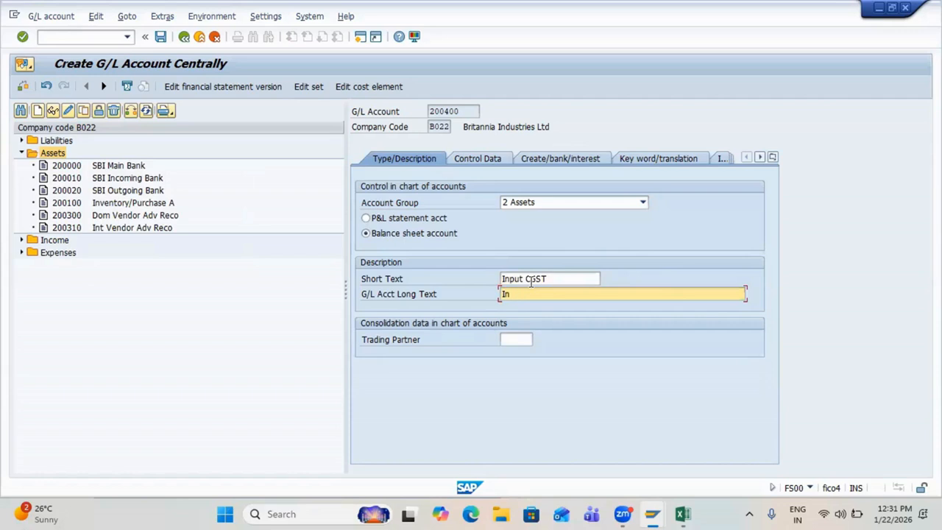
pyautogui.write('Input CGST')
pyautogui.press('Return')
pyautogui.click(470, 156)
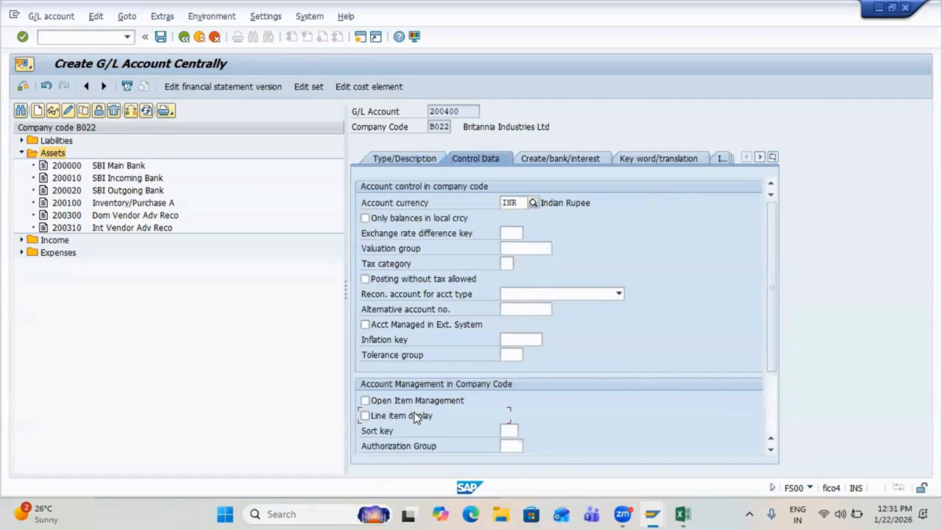
# Step: Turn on line item display, sort key 002 and balances in local currency only
pyautogui.click(417, 415)
pyautogui.click(508, 431)
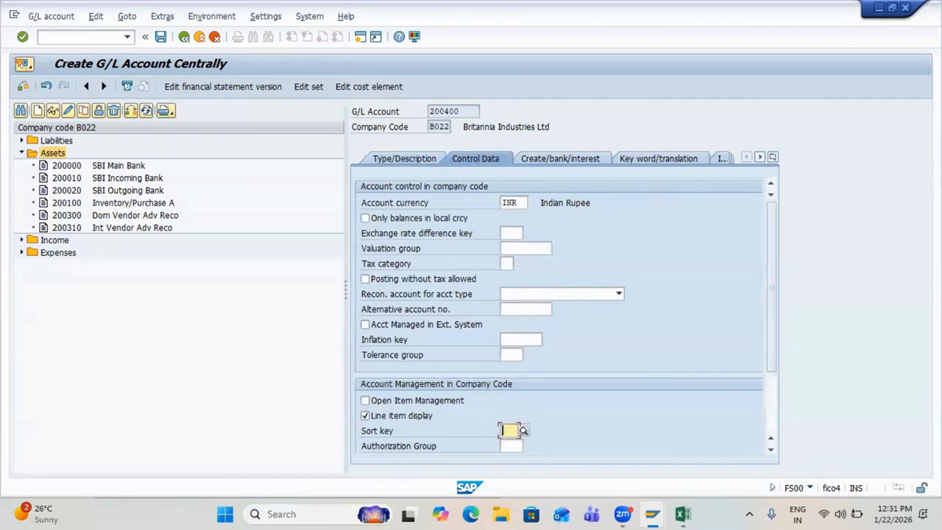
pyautogui.write('002')
pyautogui.press('Return')
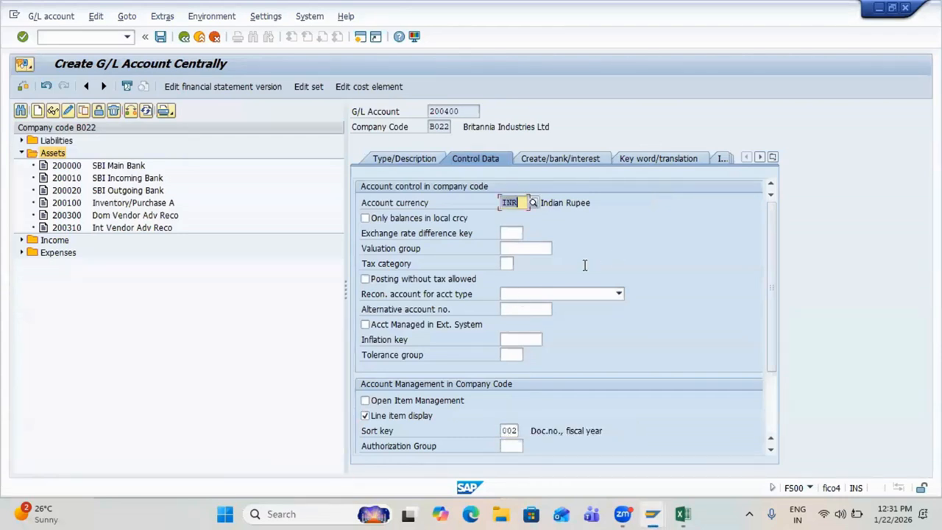
pyautogui.click(416, 221)
pyautogui.click(364, 219)
pyautogui.scroll(-2, 503, 384)
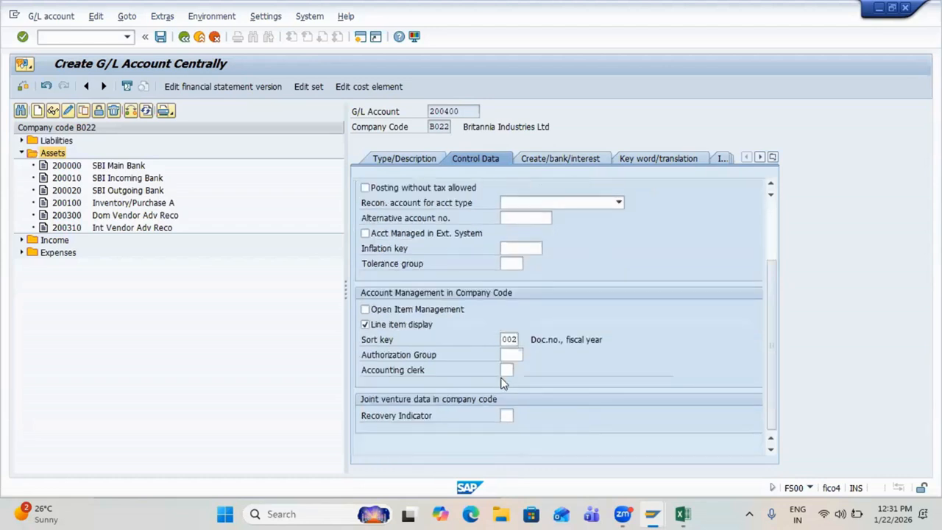
pyautogui.scroll(2, 502, 383)
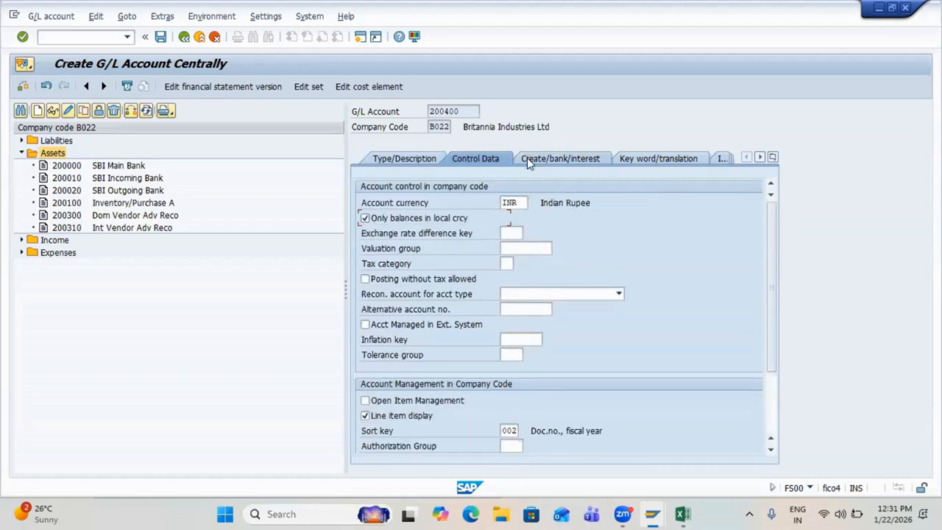
# Step: Set field status group G041, allow automatic posting only, and save account 200400
pyautogui.click(526, 157)
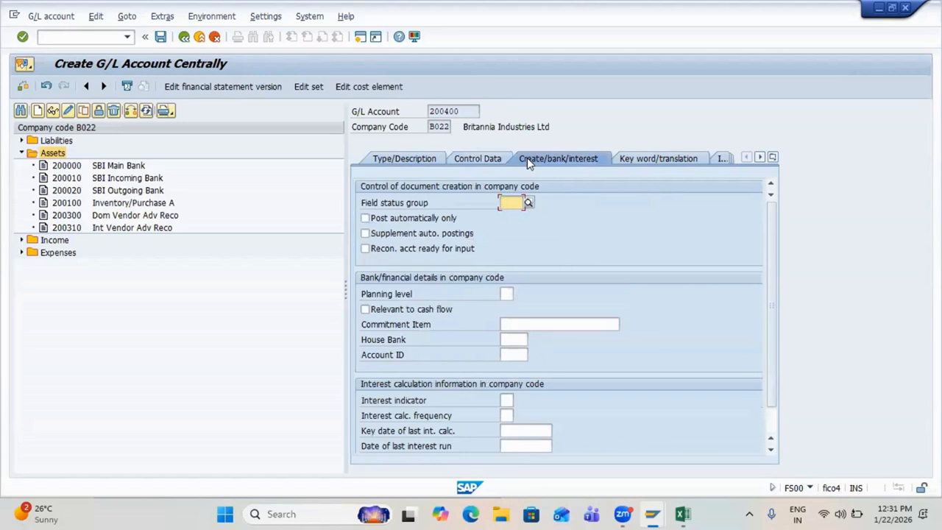
pyautogui.write('G041')
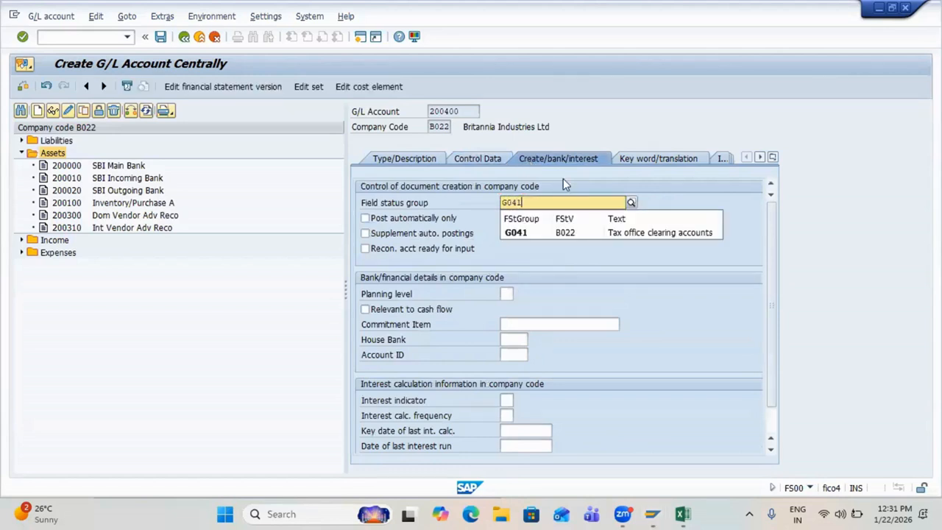
pyautogui.click(625, 232)
pyautogui.press('Return')
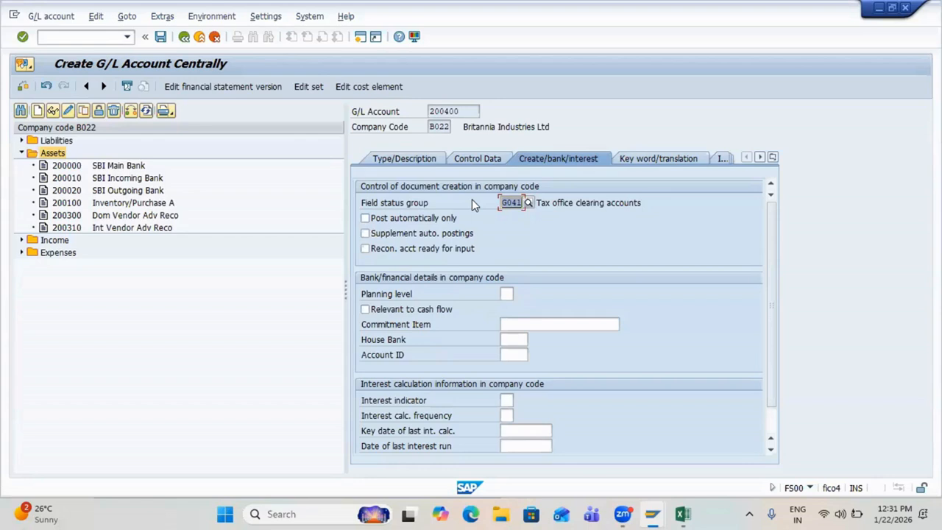
pyautogui.click(375, 221)
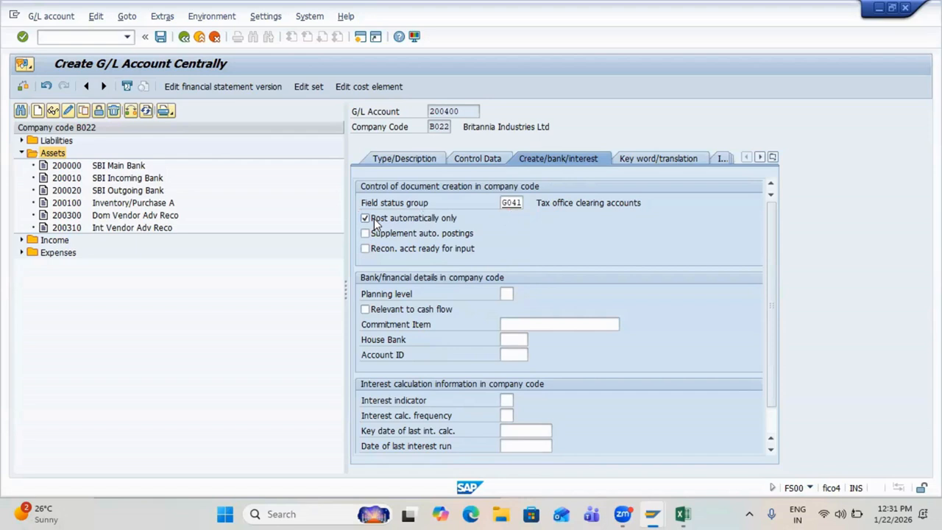
pyautogui.hotkey('ctrl', 's')
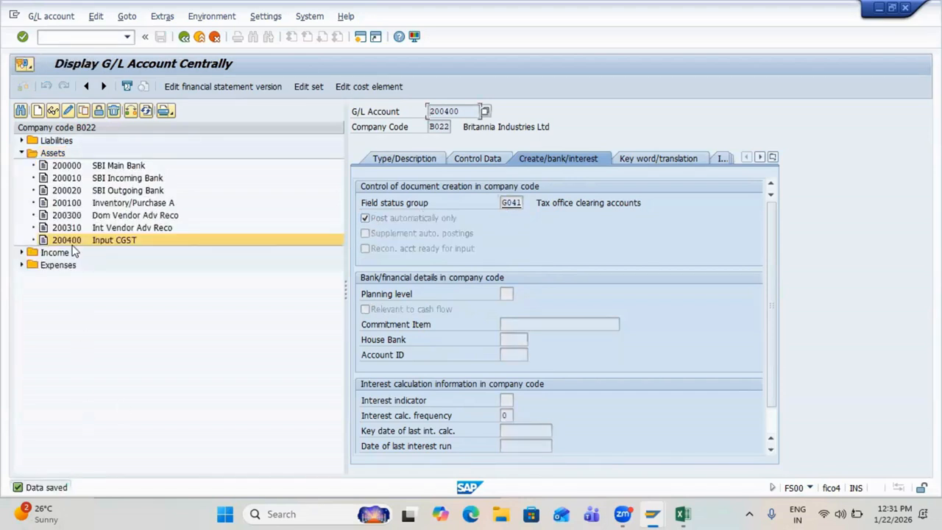
# Step: Copy account 200400 to create G/L account 200410 with texts 'Input SGST' and save it
pyautogui.click(70, 243)
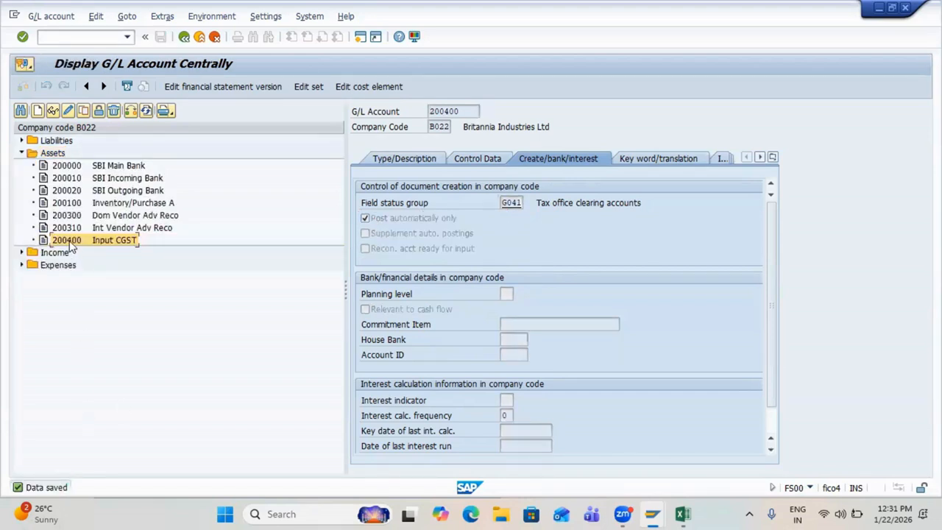
pyautogui.click(84, 111)
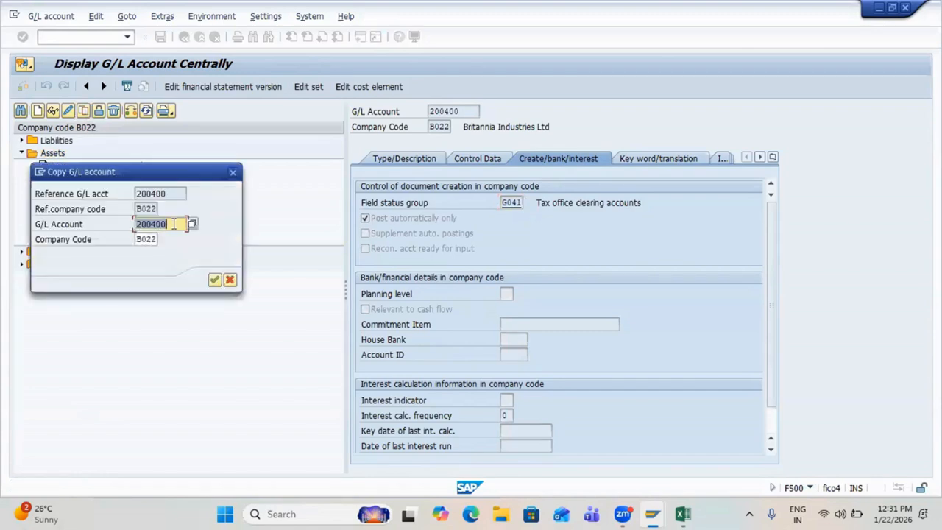
pyautogui.click(174, 224)
pyautogui.press('BackSpace')
pyautogui.write('1')
pyautogui.press('Return')
pyautogui.click(432, 161)
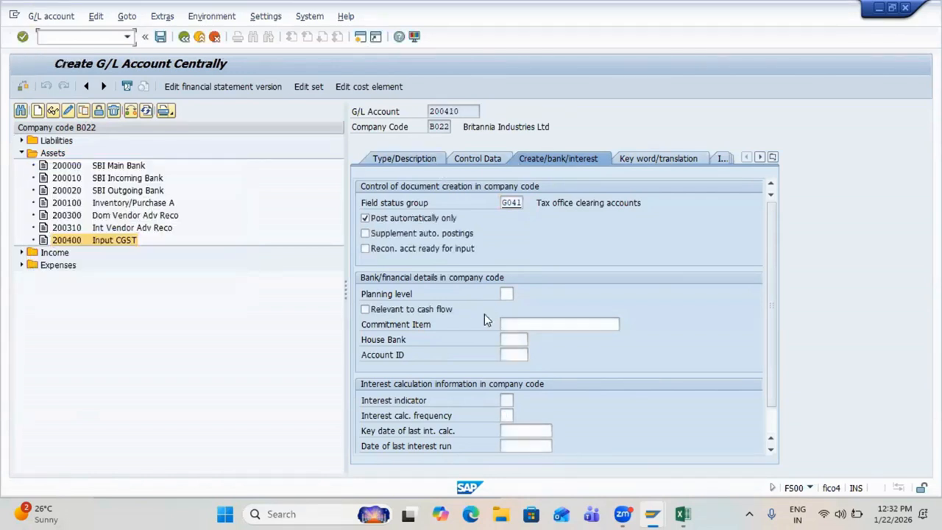
pyautogui.click(532, 278)
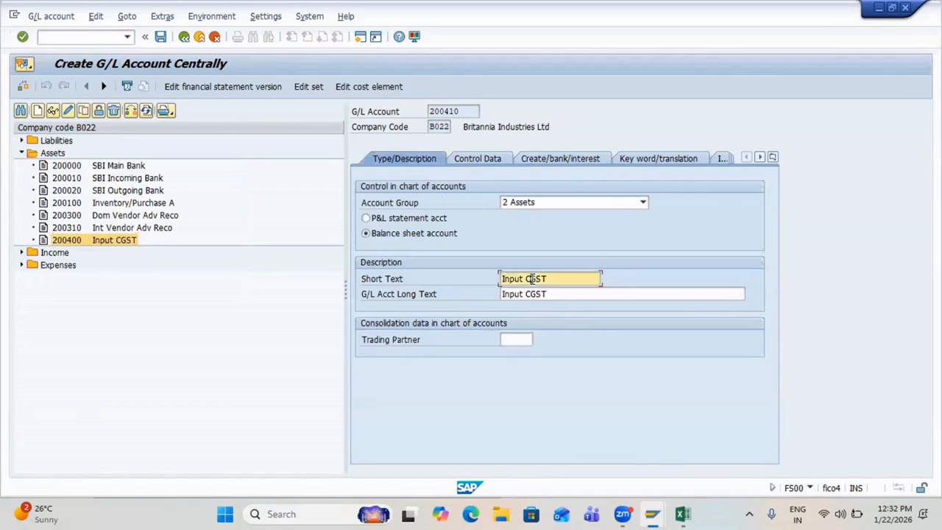
pyautogui.press('BackSpace')
pyautogui.write('S')
pyautogui.click(531, 293)
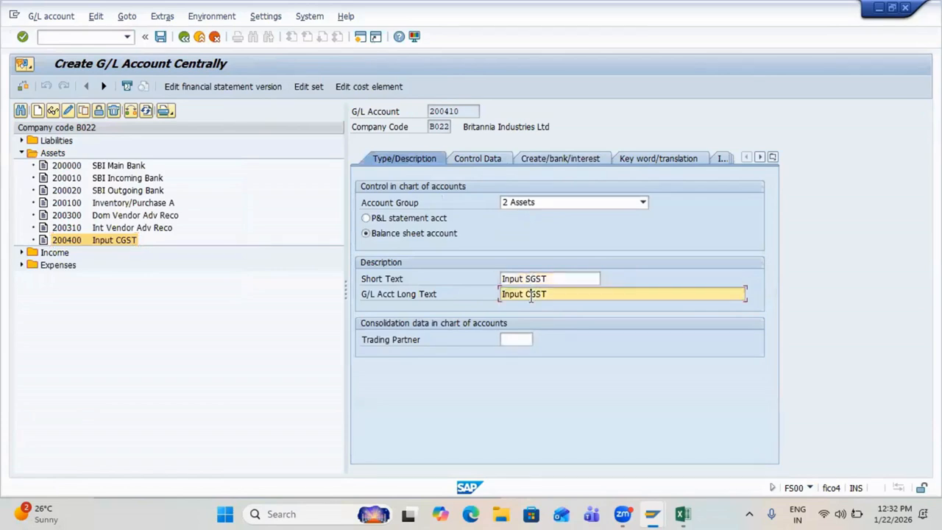
pyautogui.press('BackSpace')
pyautogui.write('S')
pyautogui.press('Return')
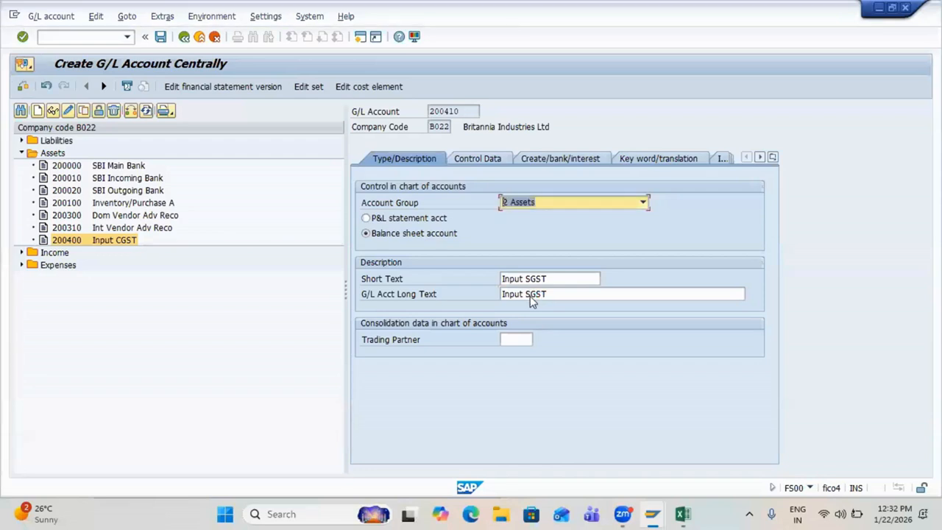
pyautogui.hotkey('ctrl', 's')
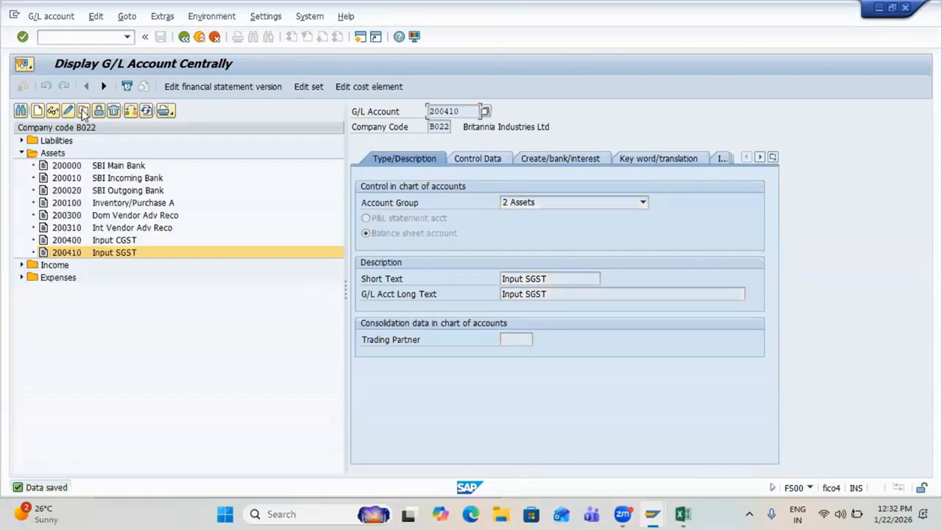
# Step: Copy 200410 to create G/L account 200420 with texts 'Input IGST' and save it
pyautogui.click(83, 110)
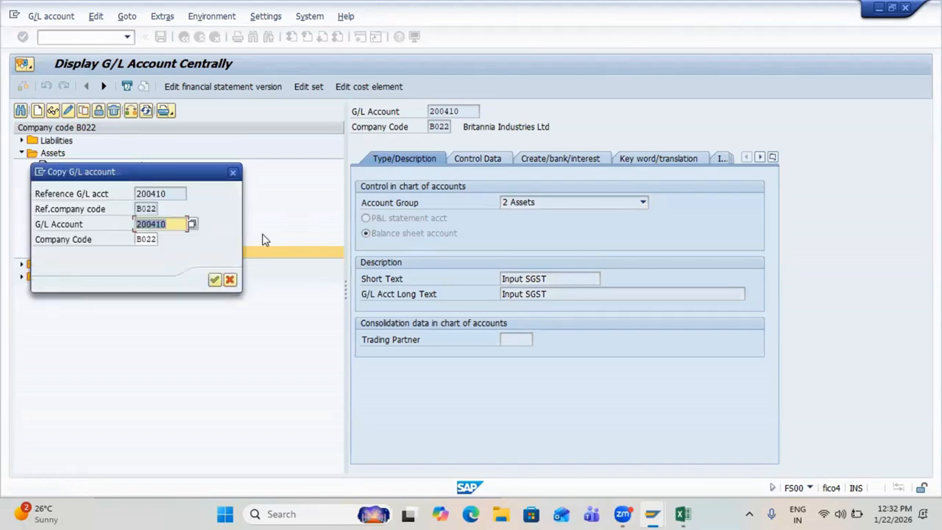
pyautogui.click(174, 223)
pyautogui.press('BackSpace')
pyautogui.press('BackSpace')
pyautogui.write('20')
pyautogui.press('Return')
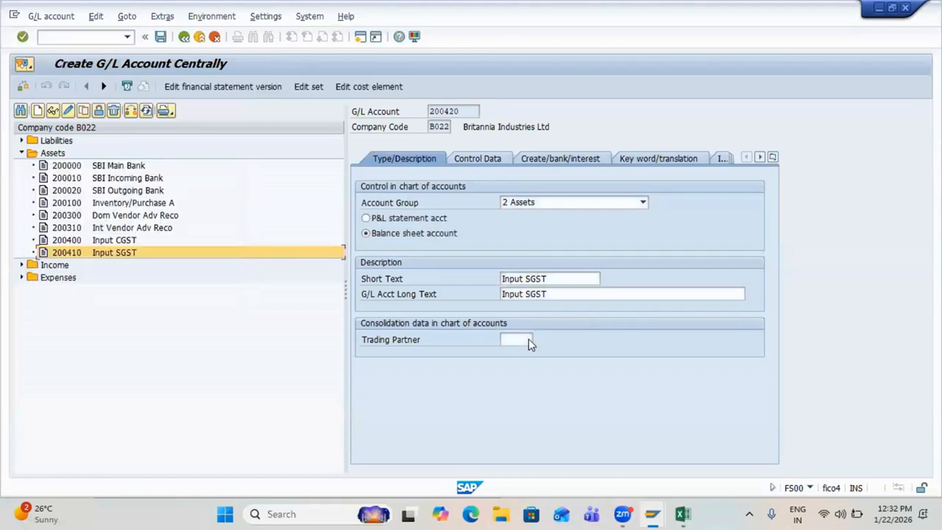
pyautogui.click(532, 280)
pyautogui.press('BackSpace')
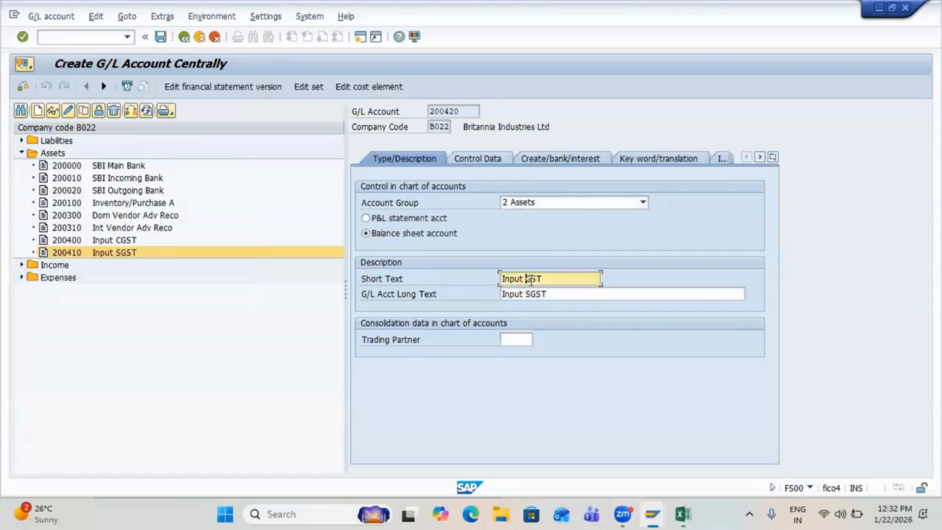
pyautogui.write('I')
pyautogui.press('BackSpace')
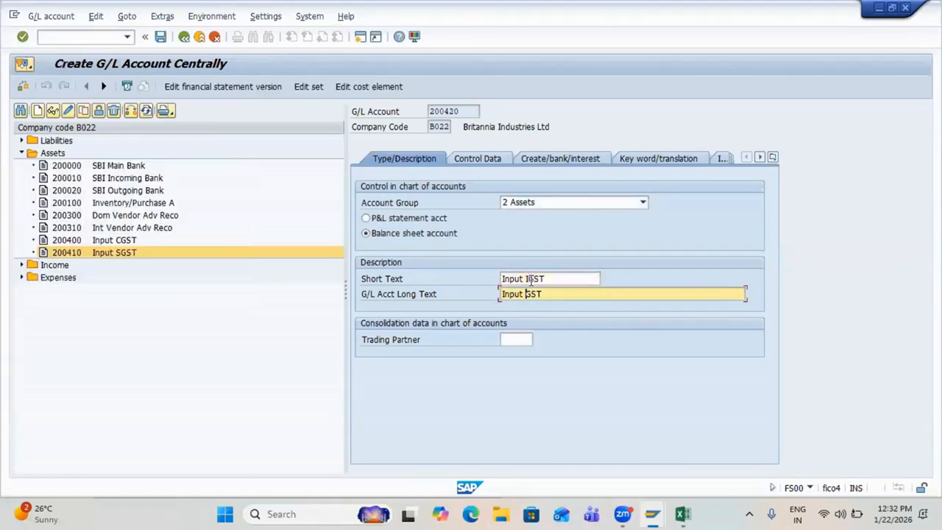
pyautogui.write('I')
pyautogui.press('Return')
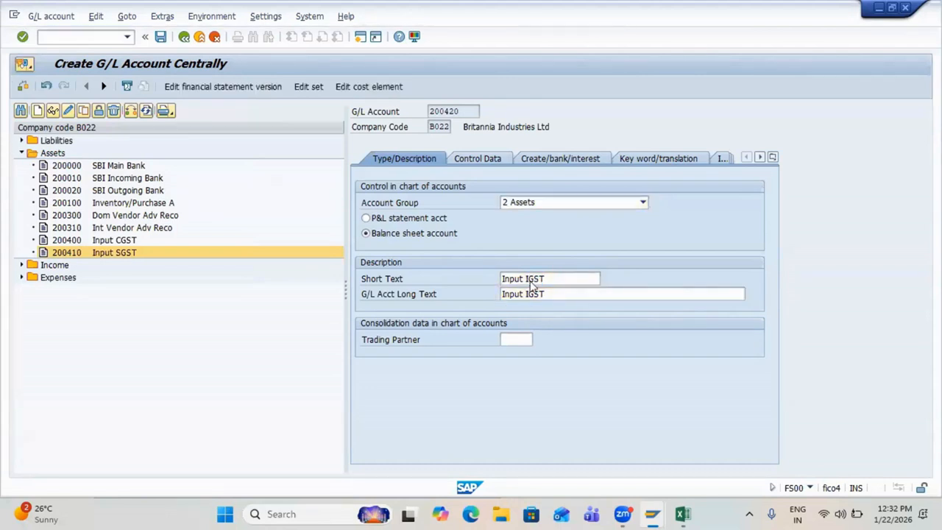
pyautogui.hotkey('ctrl', 's')
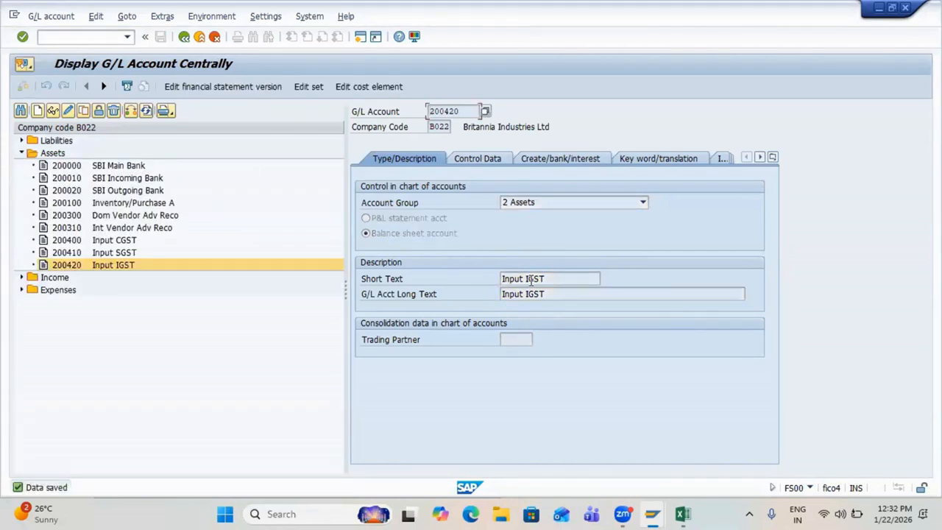
pyautogui.hotkey('alt', 'Tab')
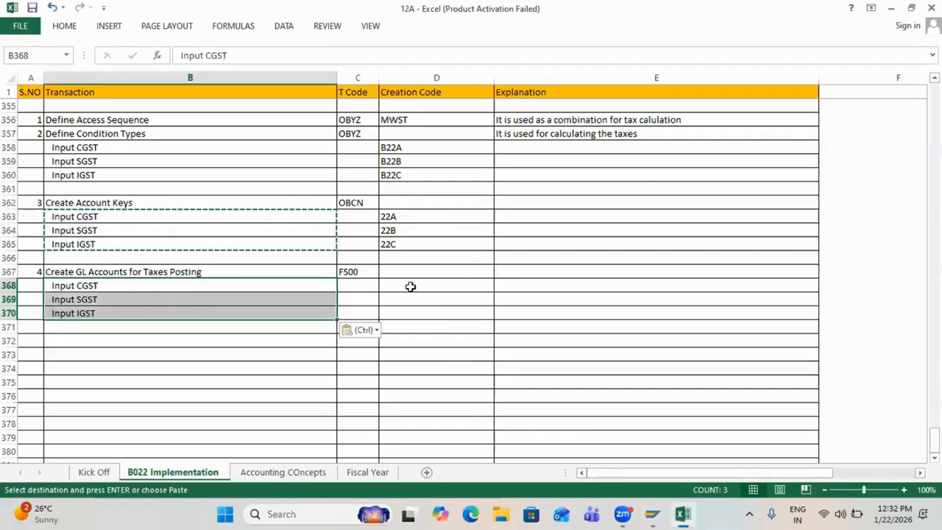
# Step: Enter creation codes 200400, 200410 and 200420 in D368:D370 beside Input CGST, SGST and IGST
pyautogui.click(411, 286)
pyautogui.write('20040')
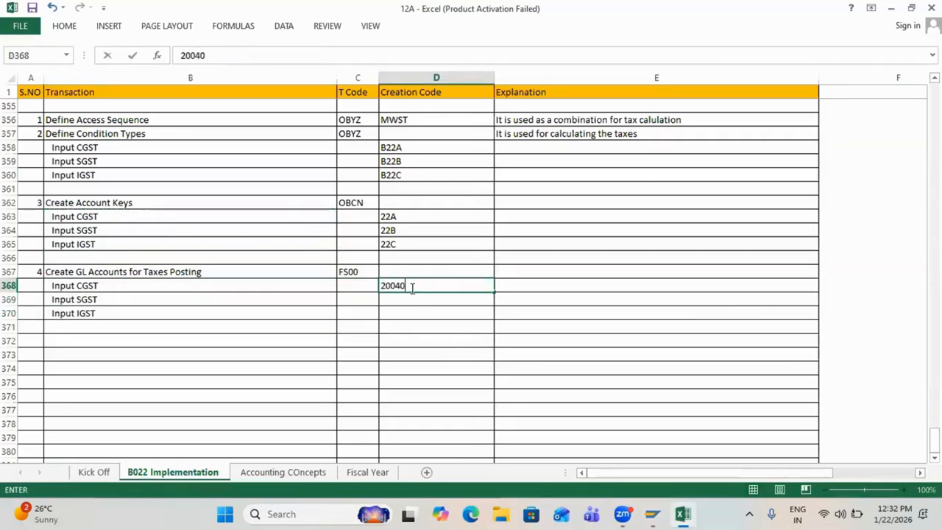
pyautogui.write('0')
pyautogui.press('Return')
pyautogui.write('200')
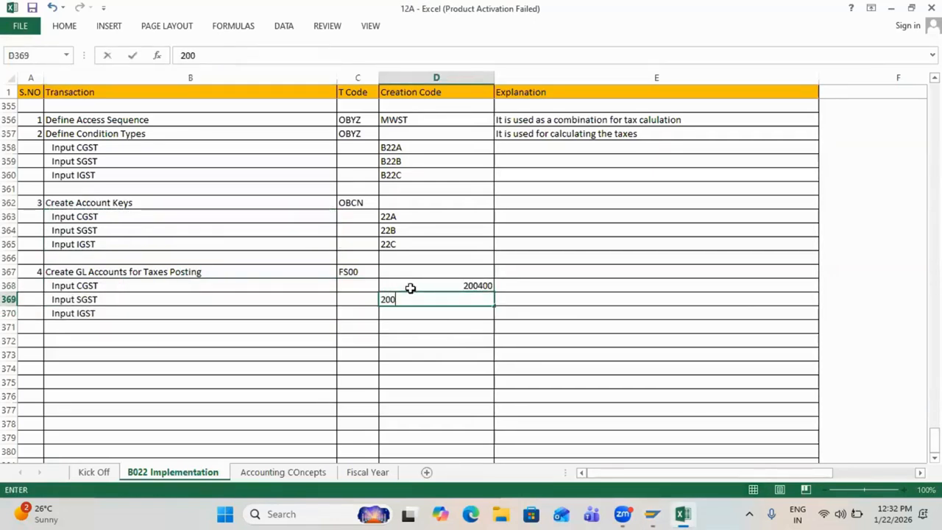
pyautogui.write('410')
pyautogui.press('Return')
pyautogui.write('2')
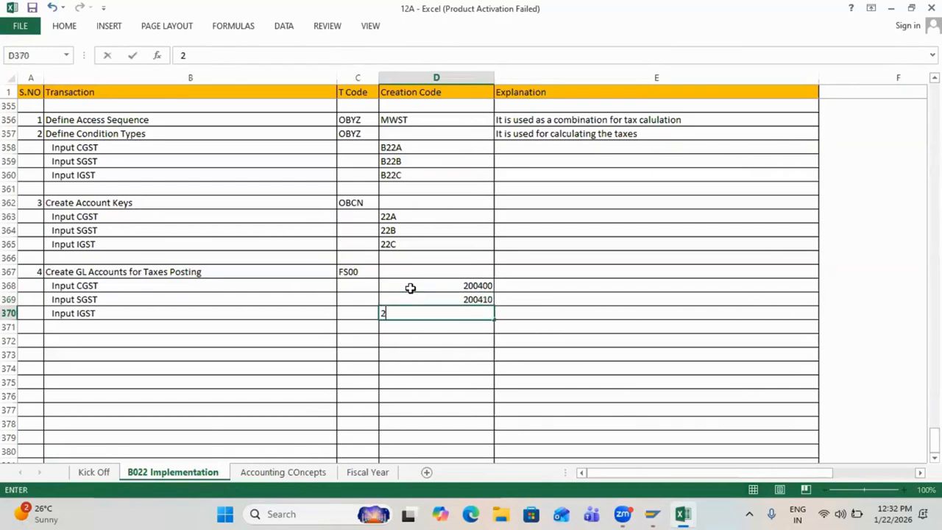
pyautogui.write('00420')
pyautogui.press('Return')
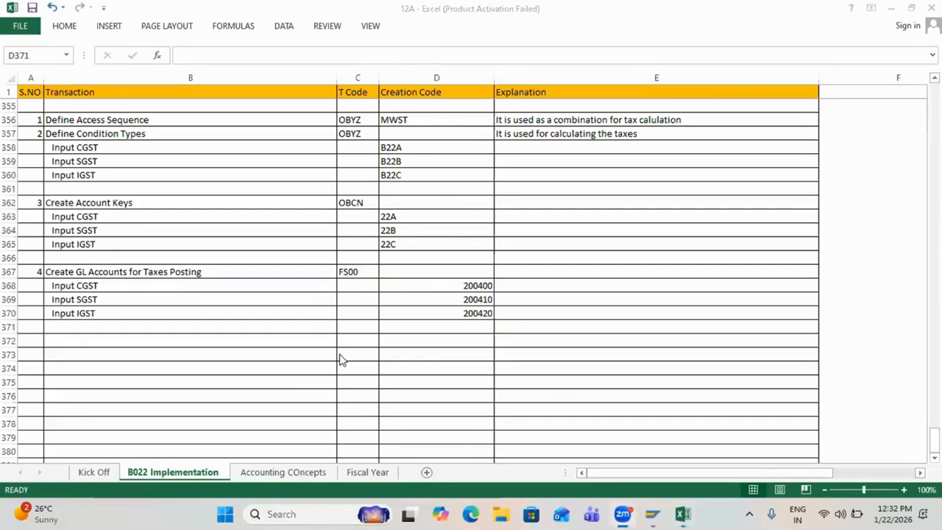
# Step: Select the steps 1–4 block A356:D371, then pick row 372 for the next step
pyautogui.click(269, 298)
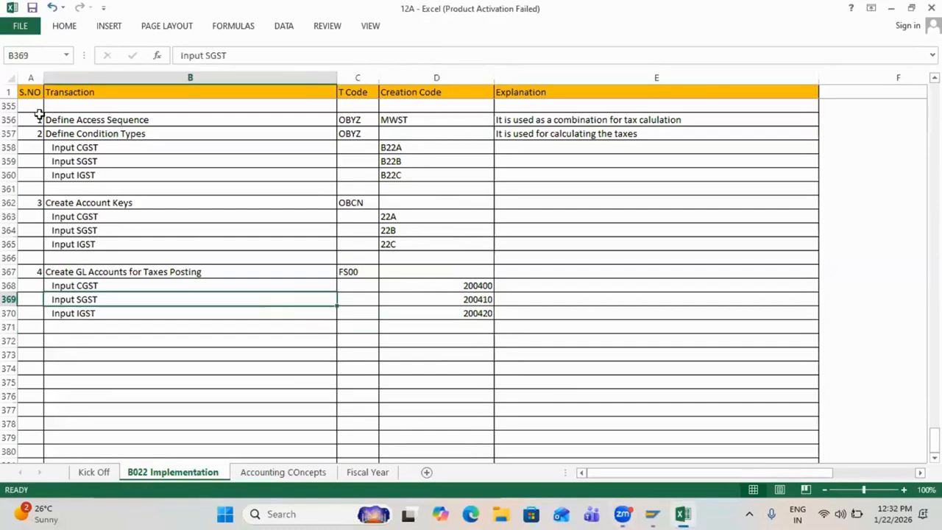
pyautogui.moveTo(46, 122); pyautogui.dragTo(481, 324)
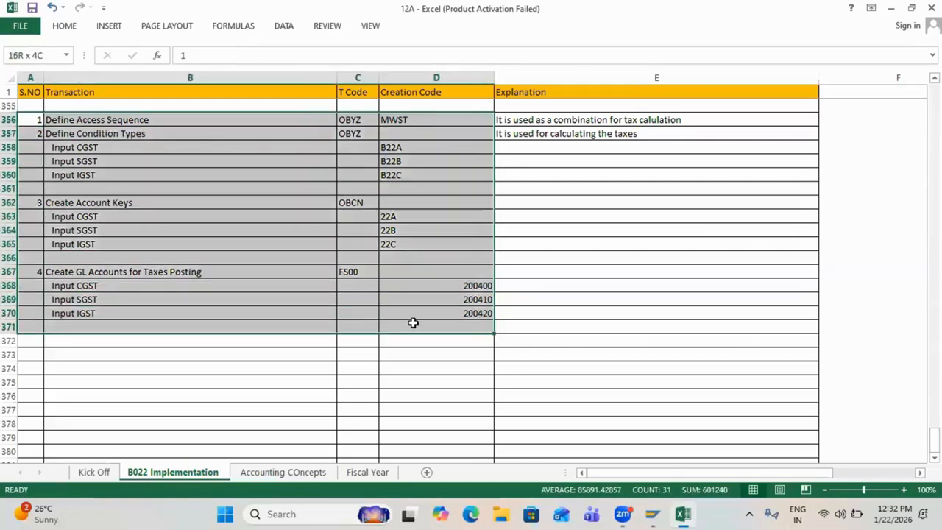
pyautogui.click(137, 351)
pyautogui.click(32, 339)
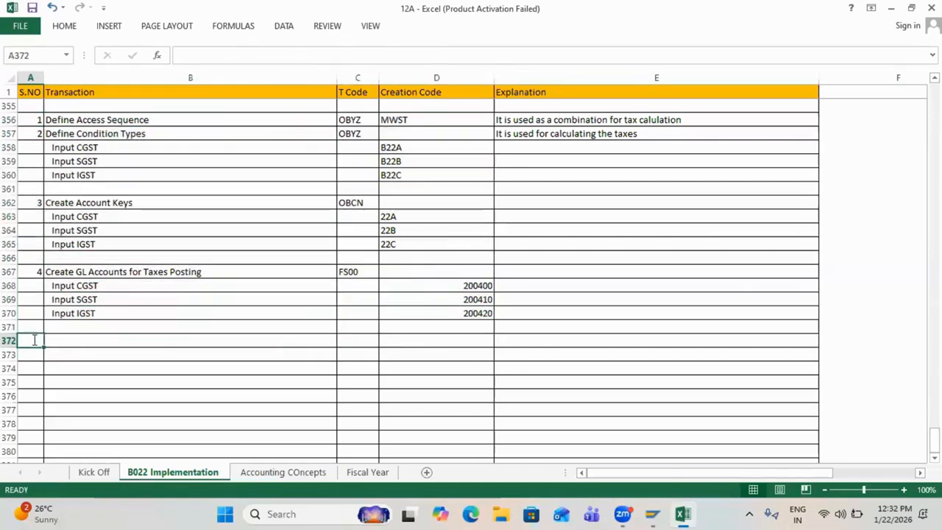
# Step: Name step 5 'Assign GL Accounts for Account Keys' with transaction code OB40
pyautogui.write('Ass')
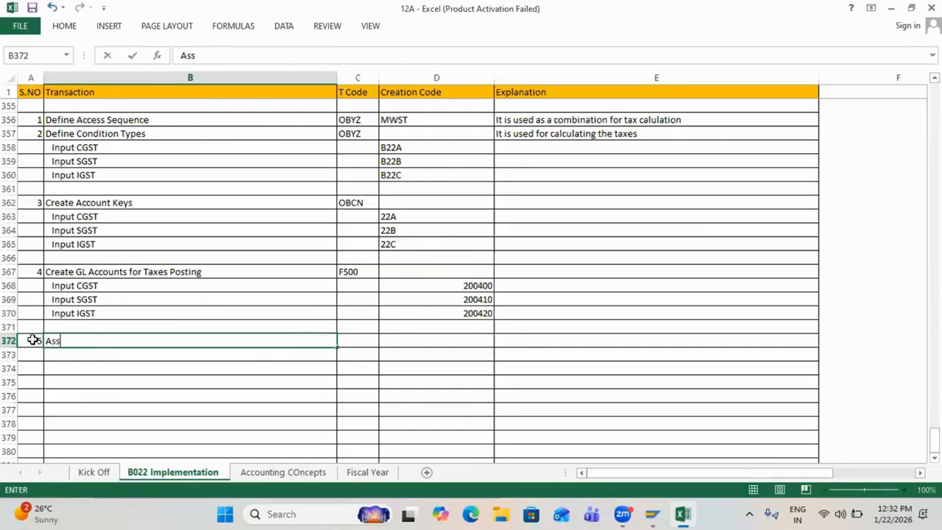
pyautogui.write('ign GL Accounts fo')
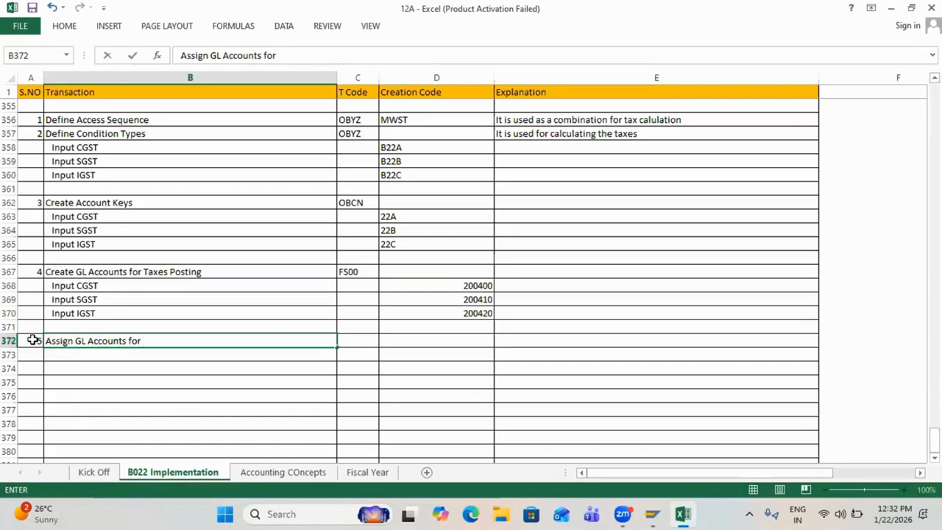
pyautogui.write('r GST Postings')
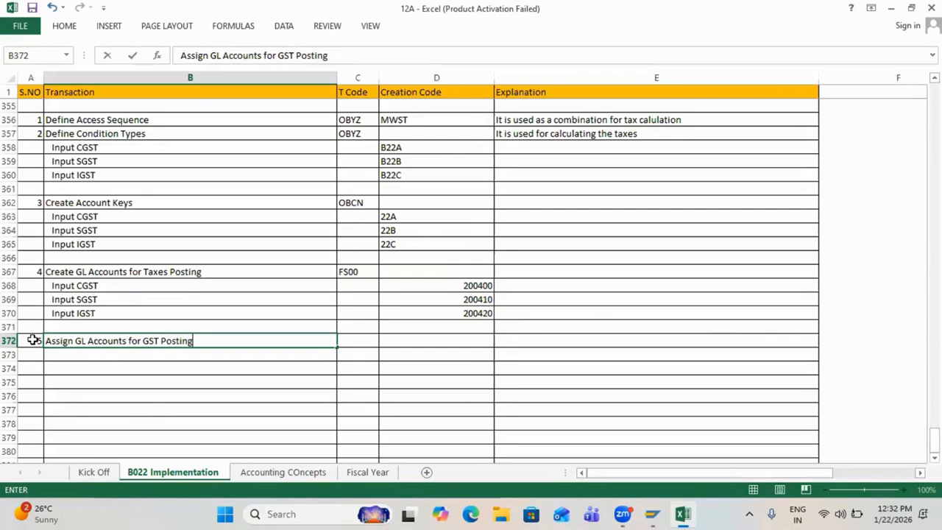
pyautogui.press('BackSpace')
pyautogui.press('BackSpace')
pyautogui.press('BackSpace')
pyautogui.press('BackSpace')
pyautogui.press('BackSpace')
pyautogui.press('BackSpace')
pyautogui.press('BackSpace')
pyautogui.press('BackSpace')
pyautogui.press('BackSpace')
pyautogui.press('BackSpace')
pyautogui.press('BackSpace')
pyautogui.press('BackSpace')
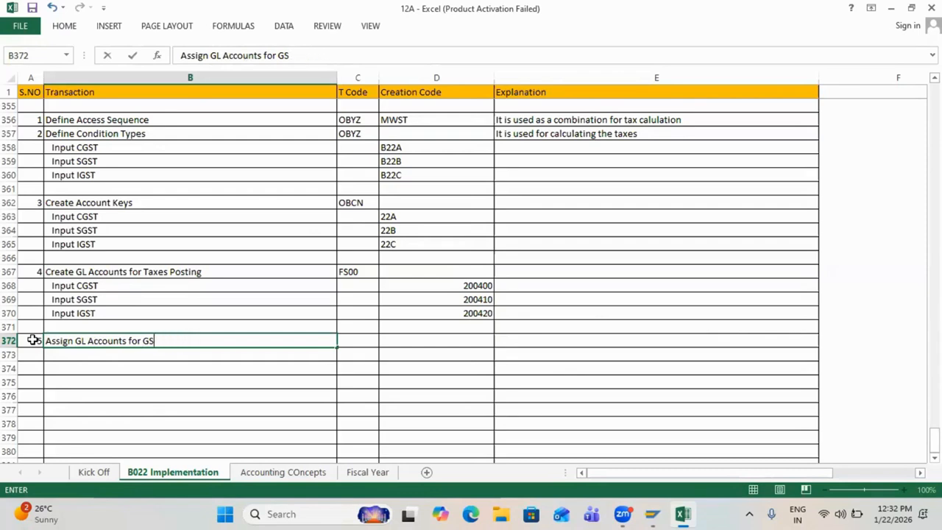
pyautogui.write('Account Keys')
pyautogui.press('Tab')
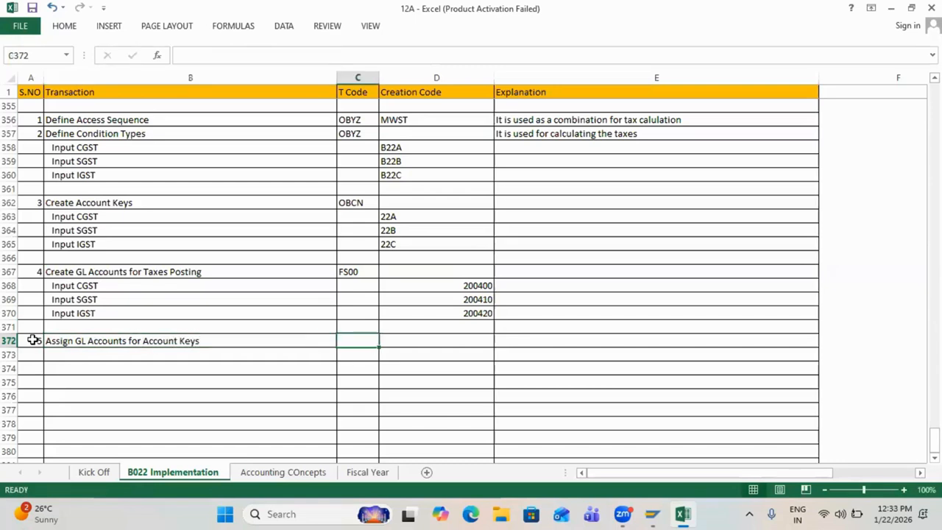
pyautogui.write('OB')
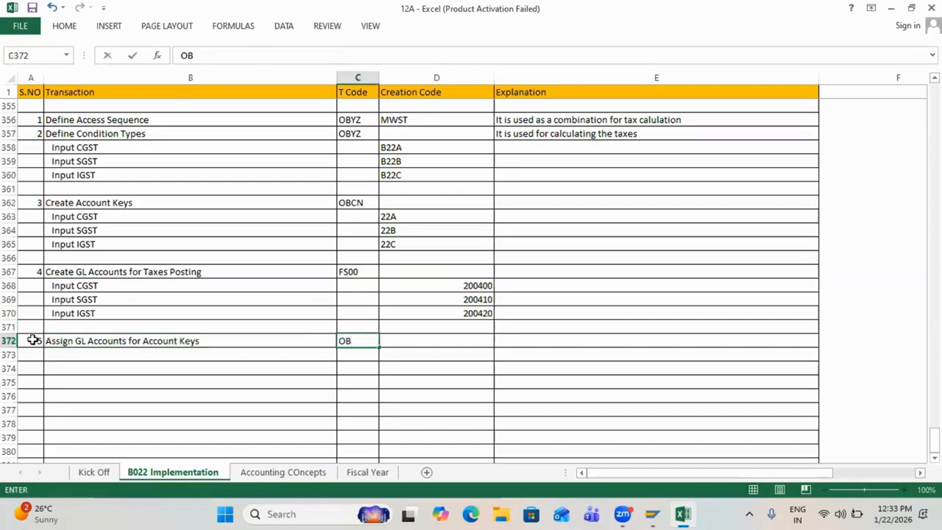
pyautogui.write('40')
pyautogui.press('Tab')
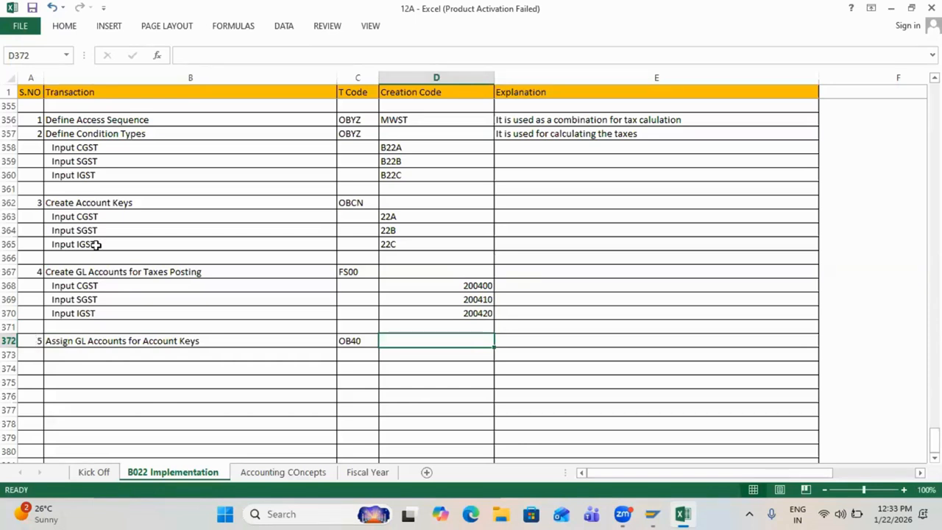
# Step: Copy the Input CGST/SGST/IGST names, keys 22A–22C and accounts 200400–200420 into step 5's rows
pyautogui.click(74, 216)
pyautogui.moveTo(77, 243); pyautogui.dragTo(77, 244)
pyautogui.hotkey('ctrl', 'c')
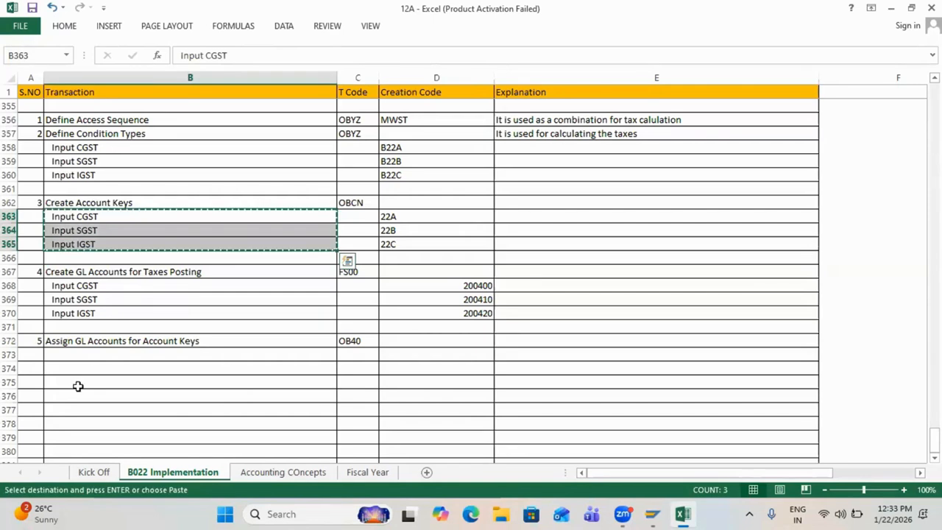
pyautogui.click(57, 355)
pyautogui.hotkey('ctrl', 'v')
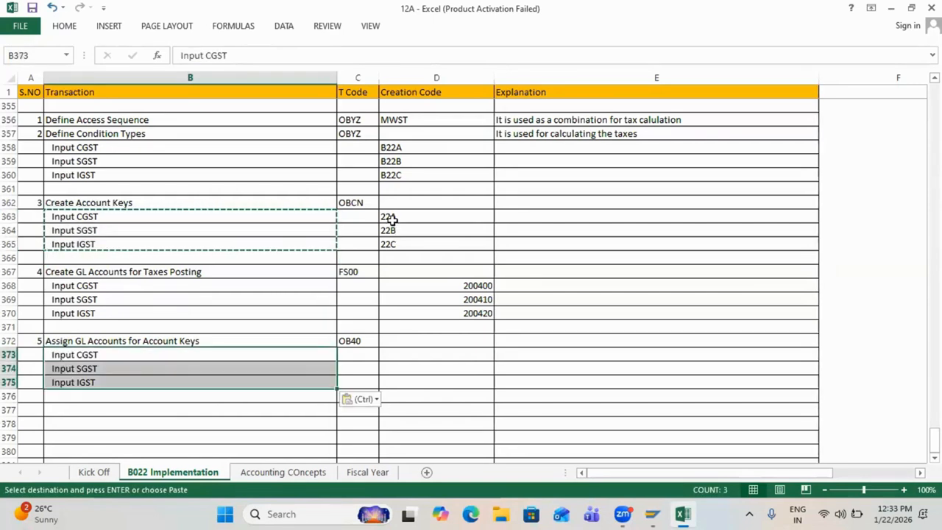
pyautogui.moveTo(387, 216); pyautogui.dragTo(395, 244)
pyautogui.hotkey('ctrl', 'c')
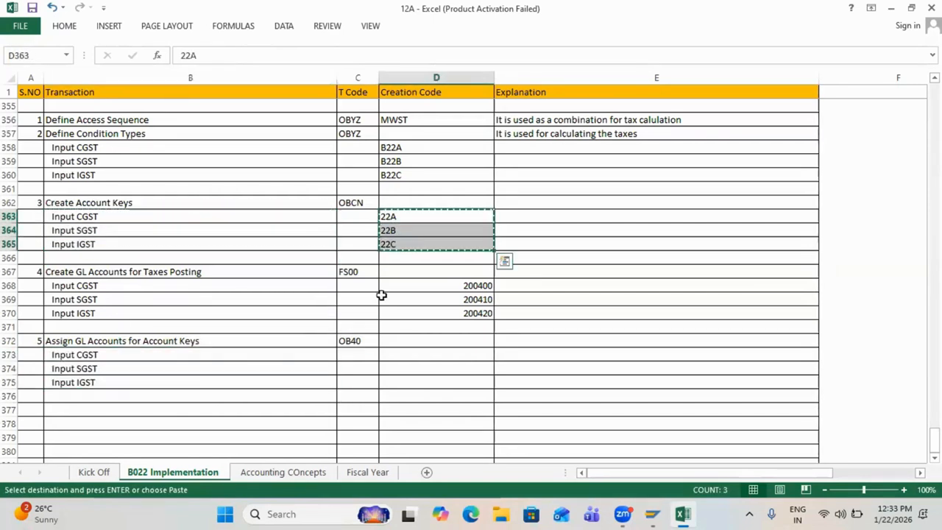
pyautogui.click(368, 355)
pyautogui.hotkey('ctrl', 'v')
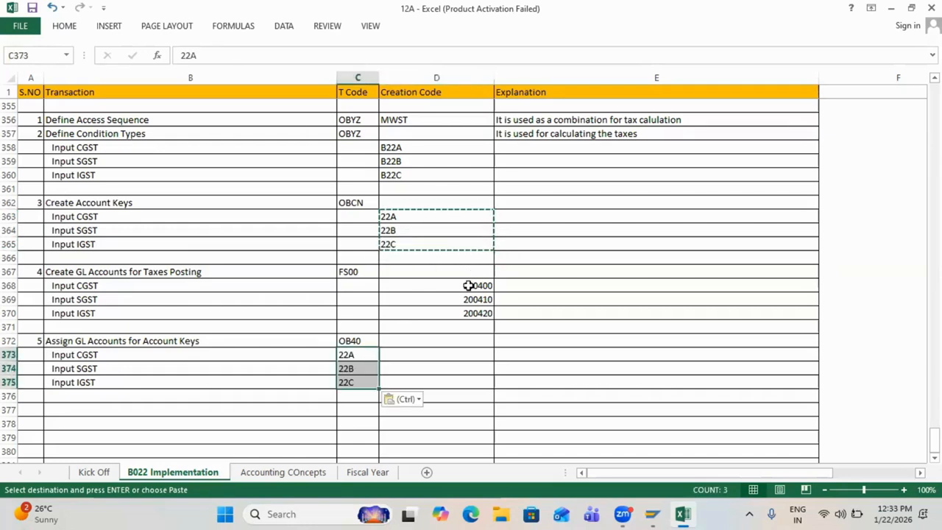
pyautogui.moveTo(467, 285); pyautogui.dragTo(473, 312)
pyautogui.hotkey('ctrl', 'c')
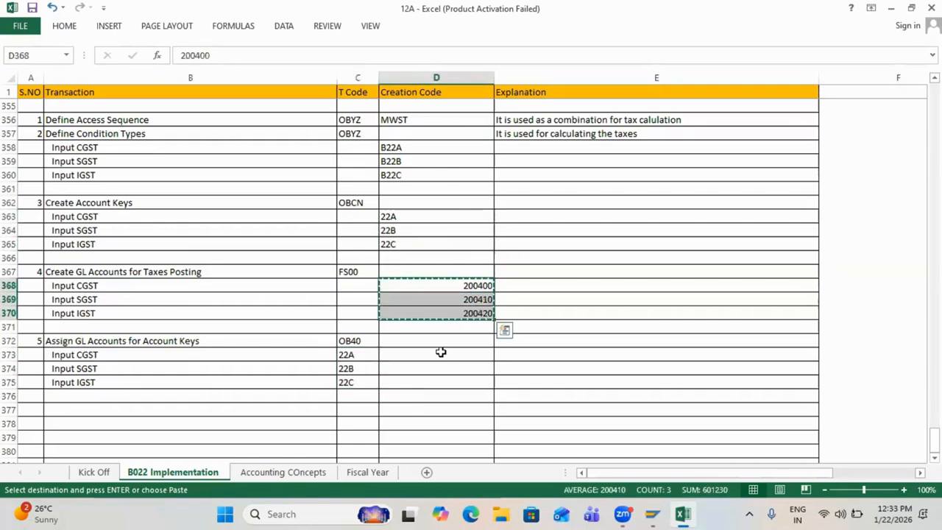
pyautogui.click(434, 354)
pyautogui.hotkey('ctrl', 'v')
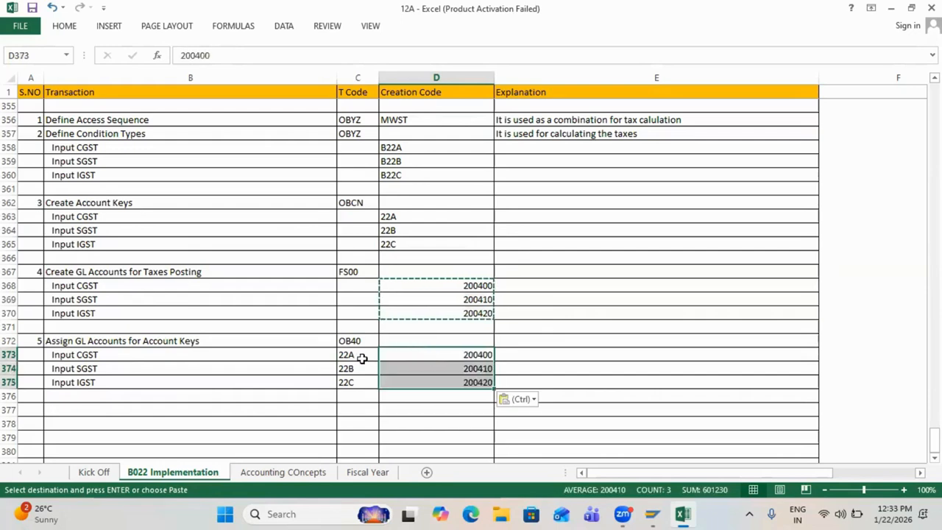
# Step: Shade the step 5 account key and account number cells gold
pyautogui.moveTo(362, 356); pyautogui.dragTo(414, 378)
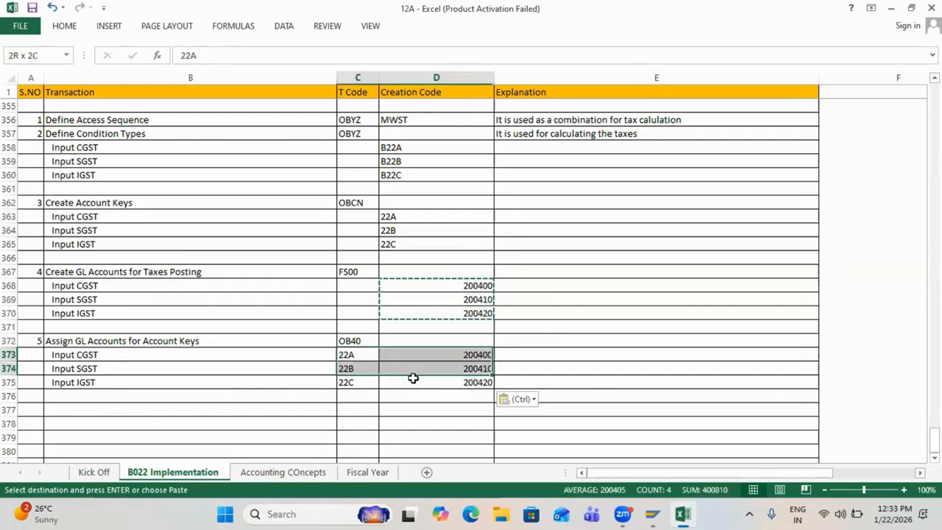
pyautogui.click(64, 26)
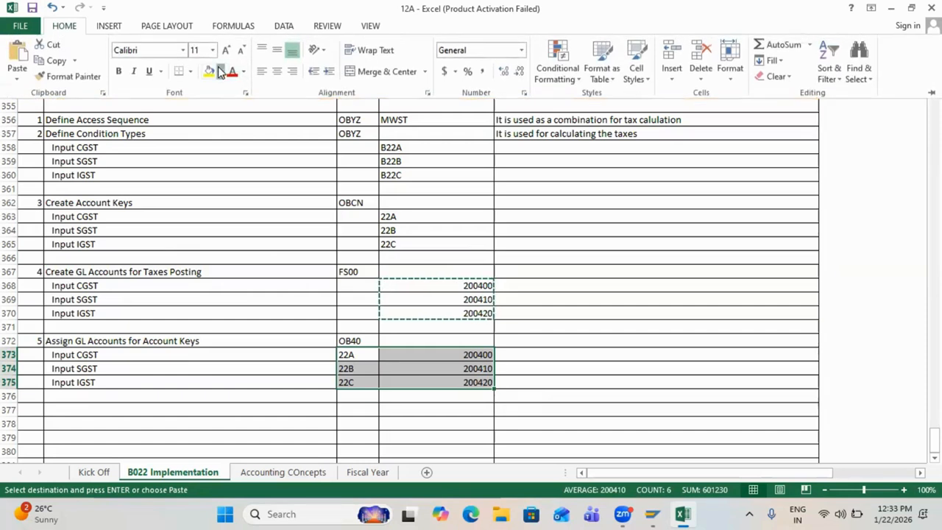
pyautogui.click(220, 71)
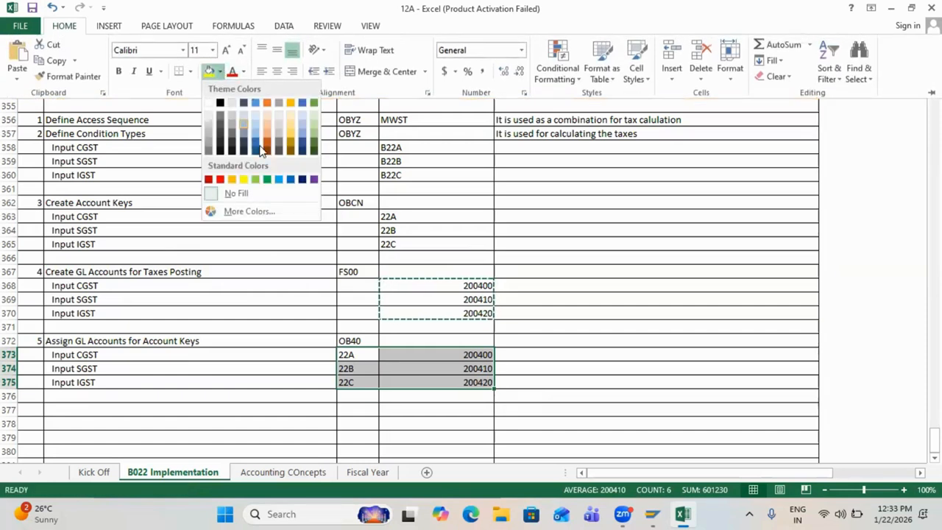
pyautogui.click(630, 348)
pyautogui.click(540, 371)
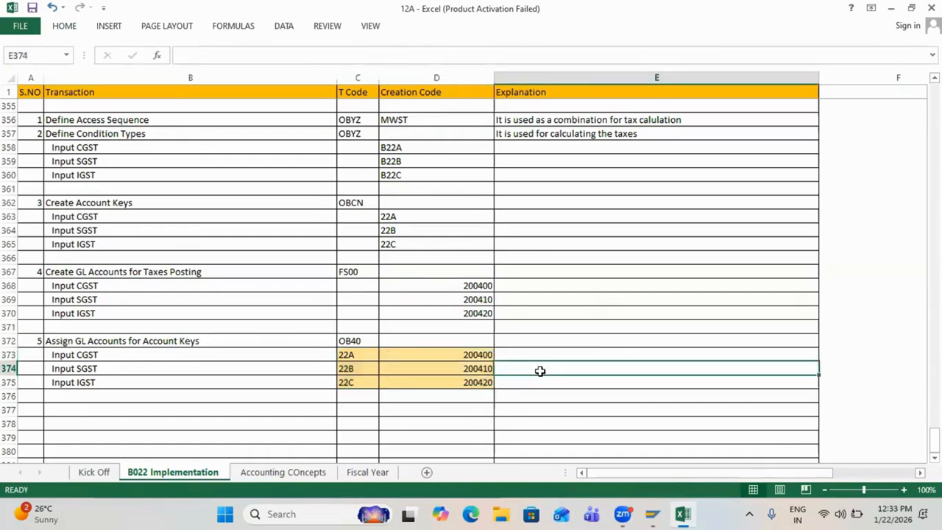
pyautogui.hotkey('alt', 'Tab')
pyautogui.hotkey('alt', 'Tab')
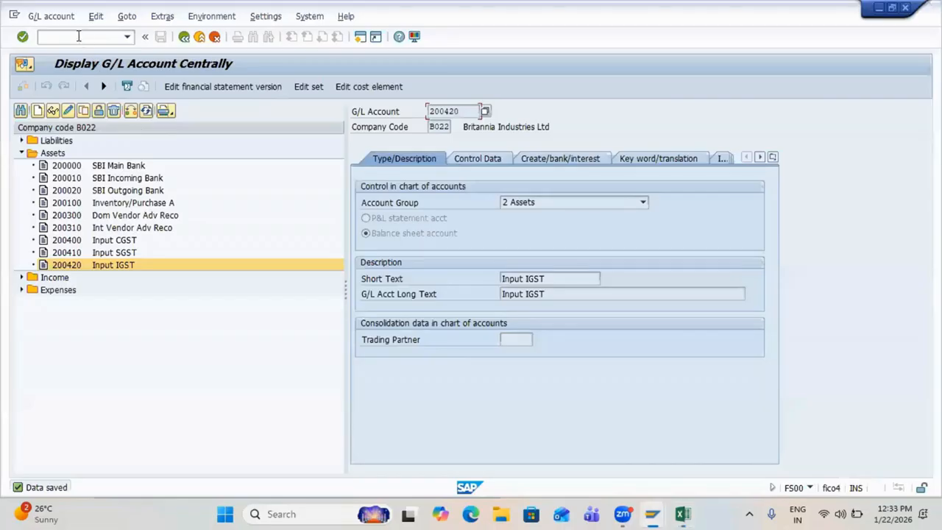
# Step: Run OB40 from the main menu and open the 22A Input CGST entry in the procedures list
pyautogui.press('F3')
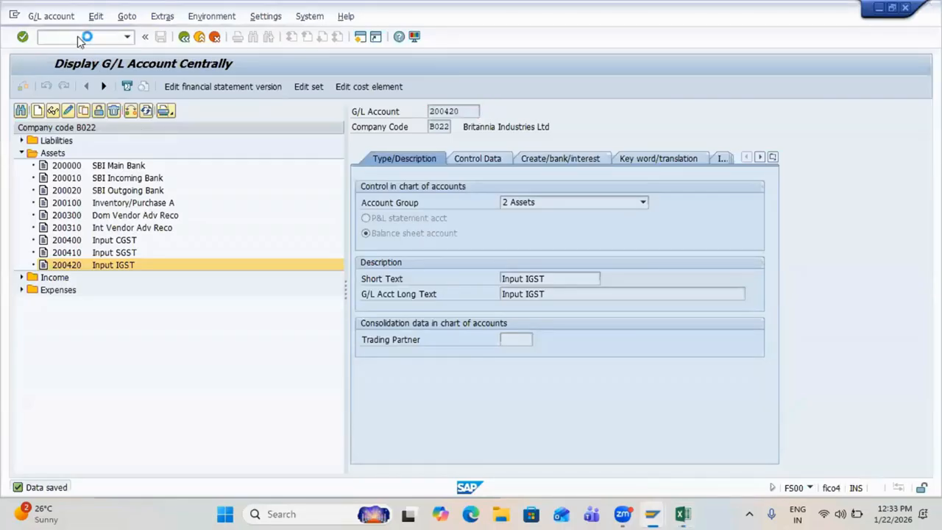
pyautogui.write('b')
pyautogui.press('BackSpace')
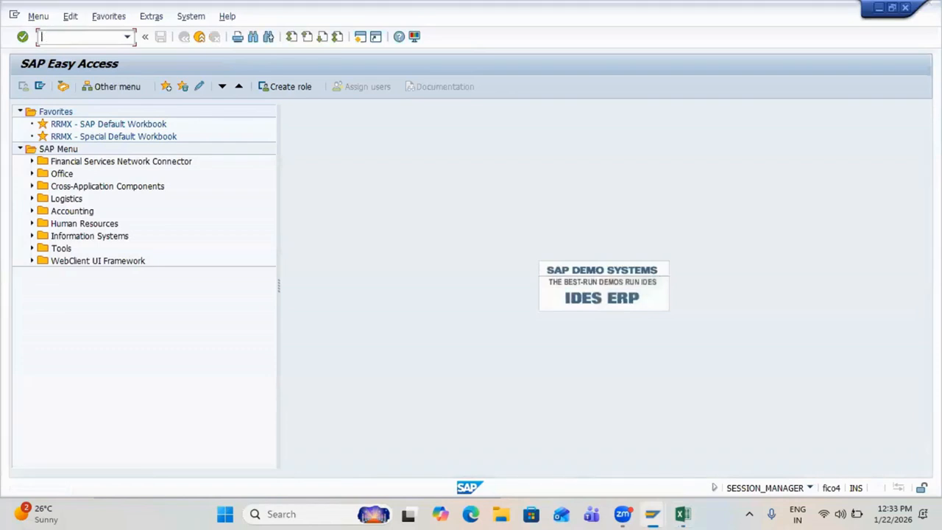
pyautogui.press('Return')
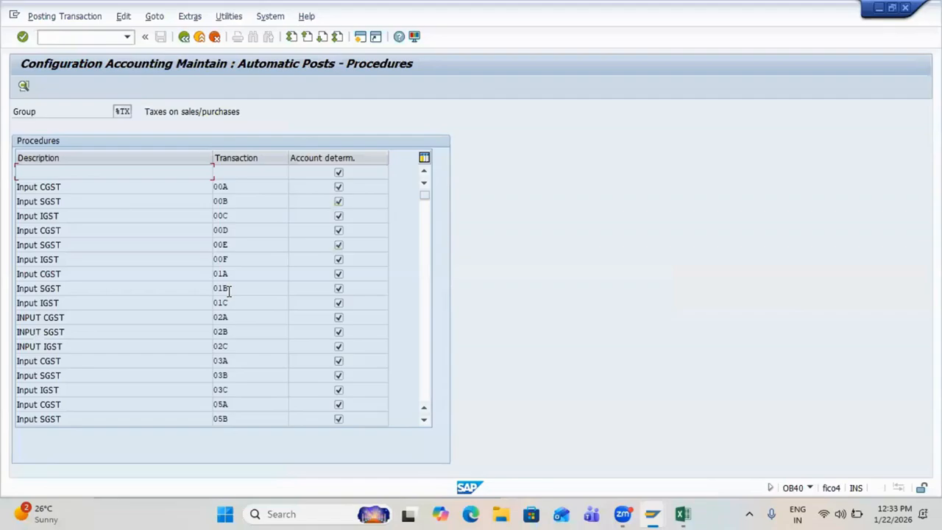
pyautogui.hotkey('alt', 'Tab')
pyautogui.hotkey('alt', 'Tab')
pyautogui.scroll(-6, 228, 287)
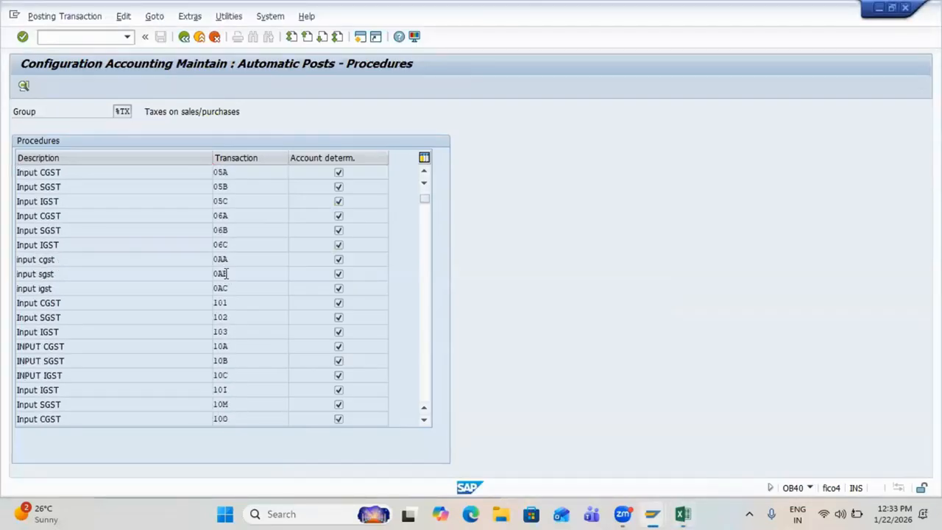
pyautogui.scroll(-20, 226, 273)
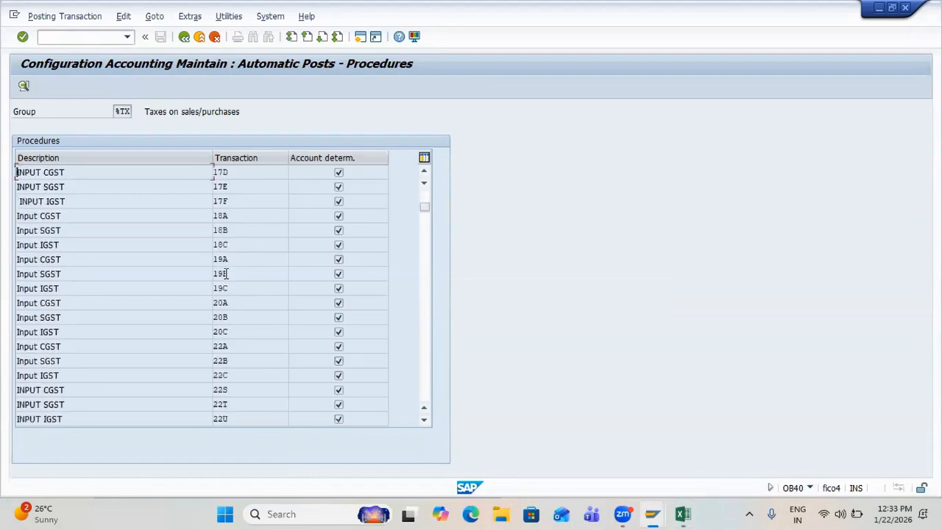
pyautogui.scroll(-2, 227, 273)
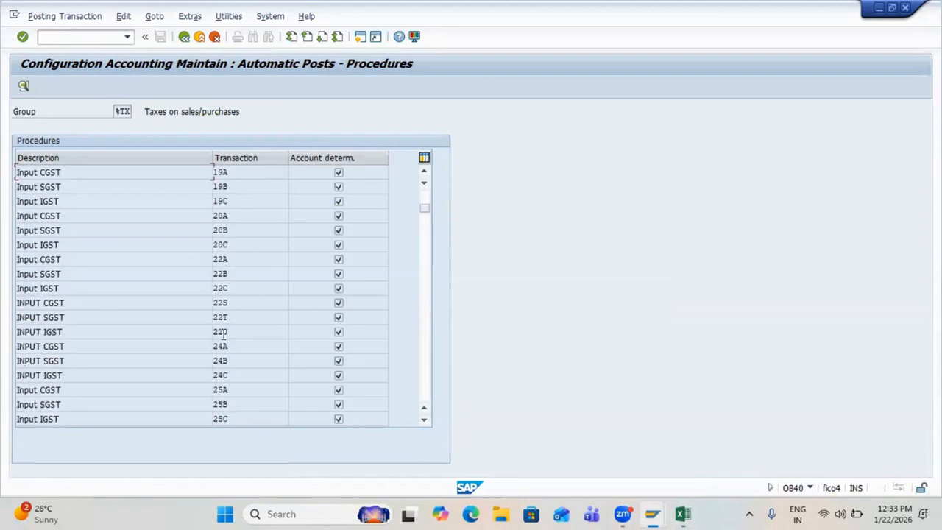
pyautogui.doubleClick(221, 265)
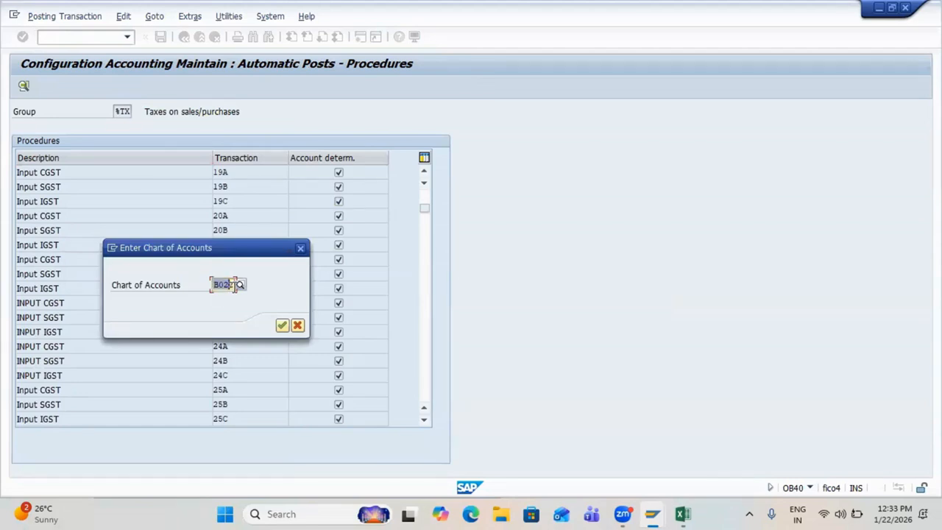
# Step: Confirm chart of accounts B022 and set posting keys 40 debit and 50 credit for 22A
pyautogui.press('Return')
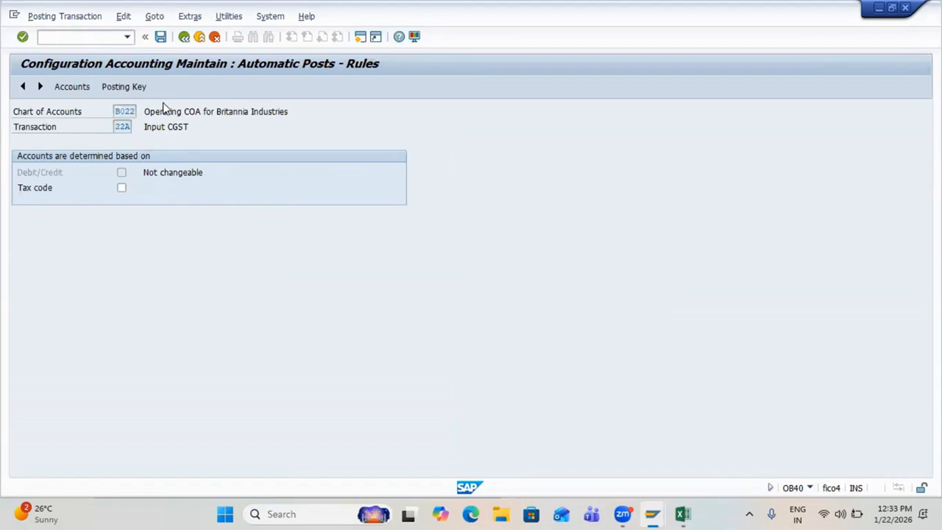
pyautogui.hotkey('ctrl', 's')
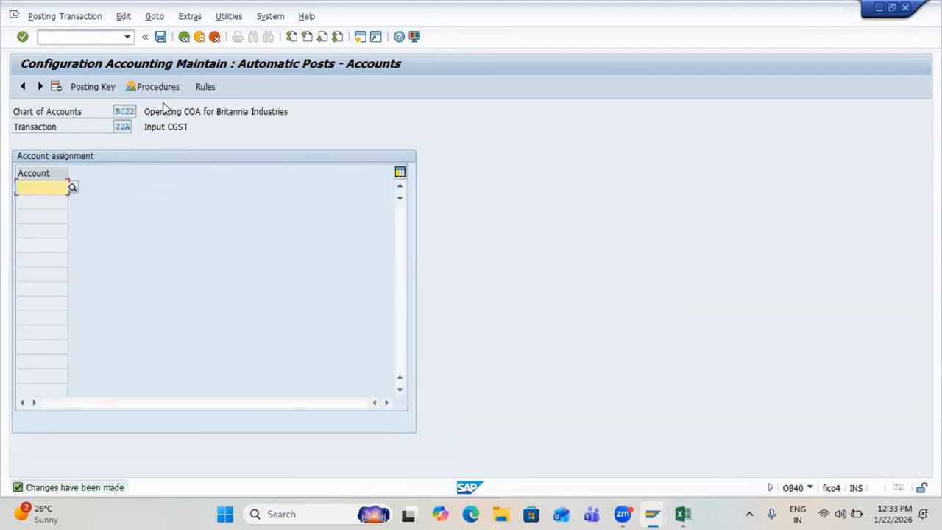
pyautogui.click(89, 87)
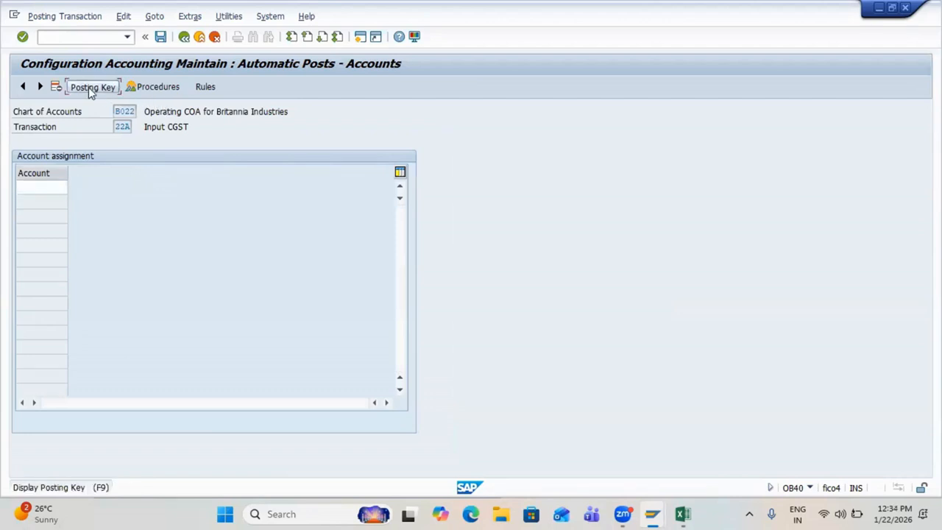
pyautogui.write('40')
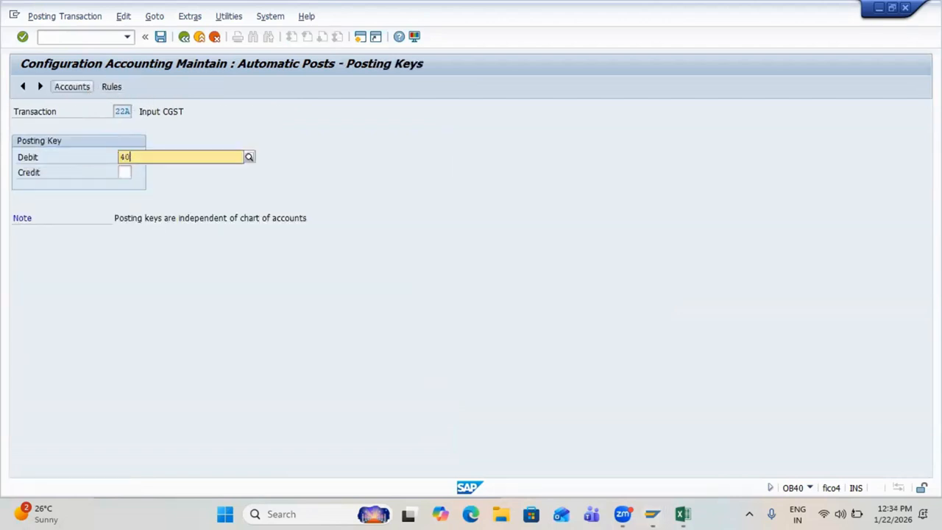
pyautogui.press('Tab')
pyautogui.write('50')
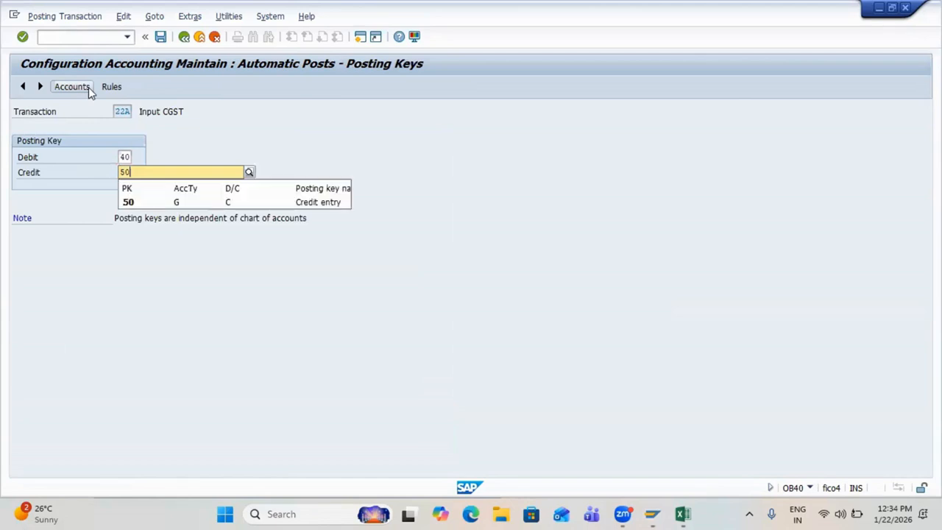
pyautogui.press('Return')
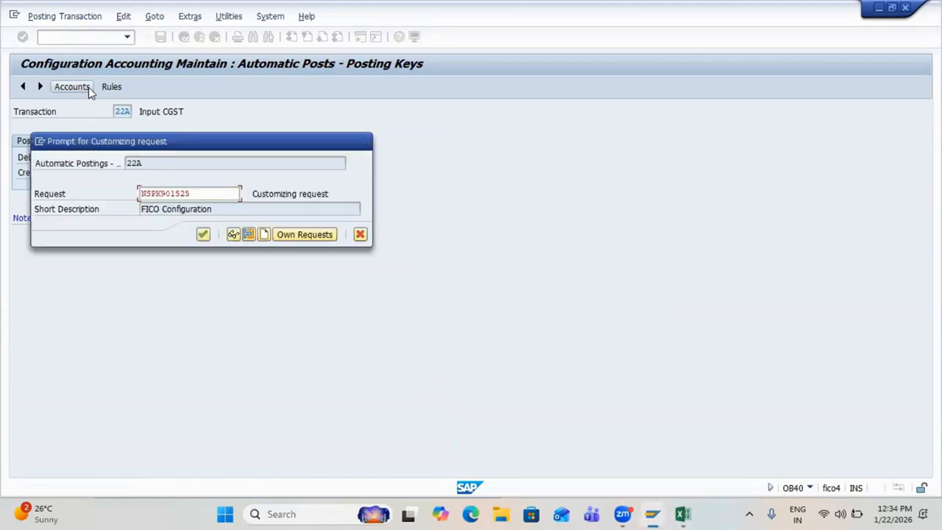
pyautogui.press('Return')
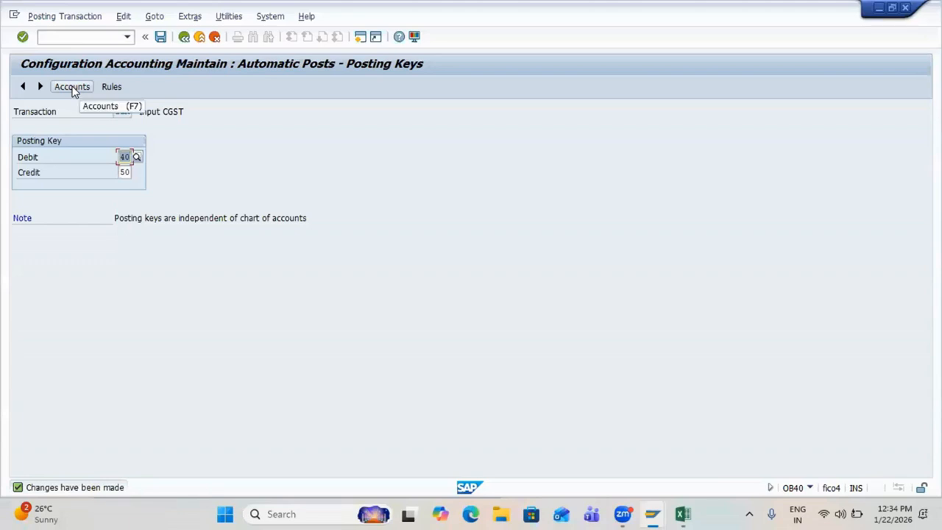
# Step: Assign account 200400 to 22A Input CGST, save it to the request, and return to the list
pyautogui.click(71, 87)
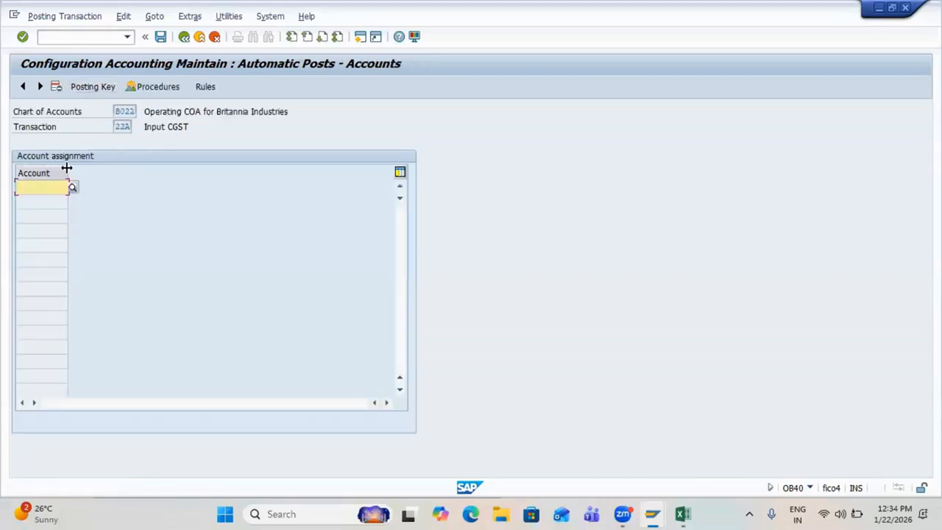
pyautogui.write('200400')
pyautogui.press('Return')
pyautogui.moveTo(143, 128); pyautogui.dragTo(189, 129)
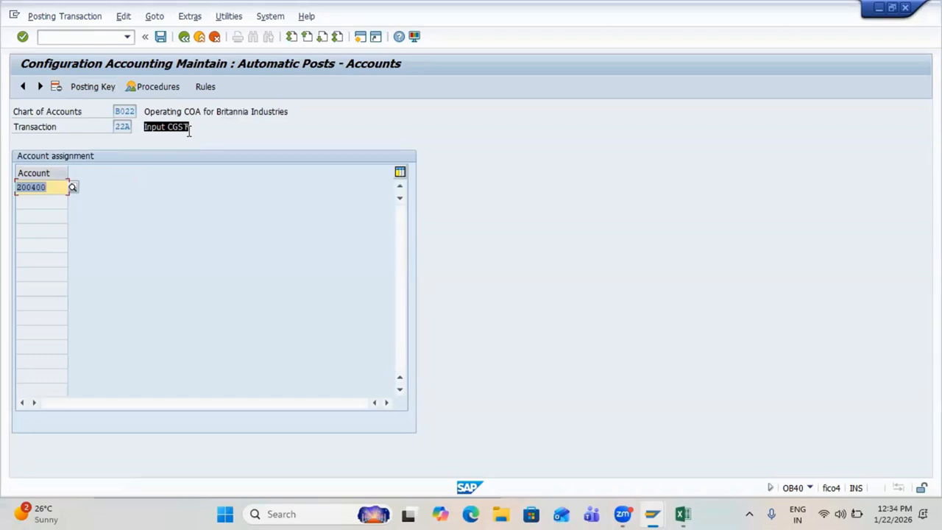
pyautogui.click(189, 132)
pyautogui.moveTo(52, 184); pyautogui.dragTo(12, 189)
pyautogui.hotkey('ctrl', 'c')
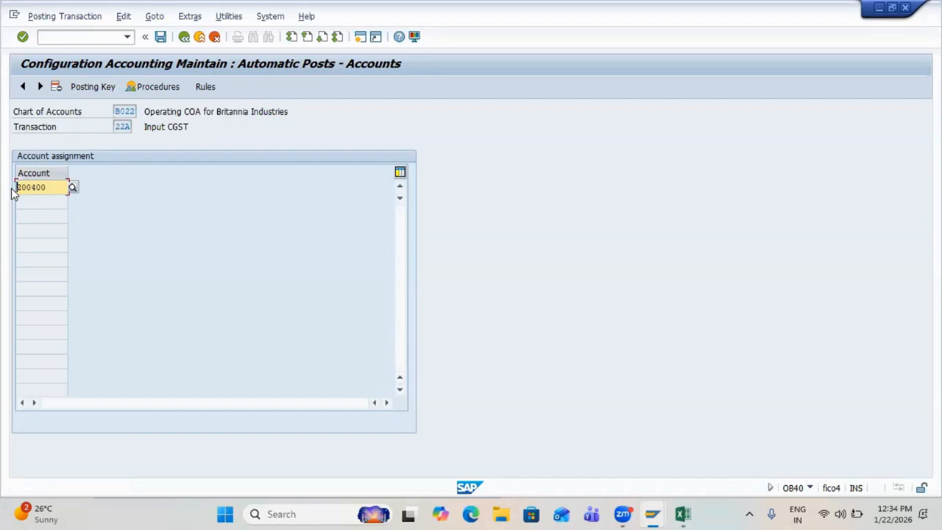
pyautogui.hotkey('ctrl', 's')
pyautogui.press('Return')
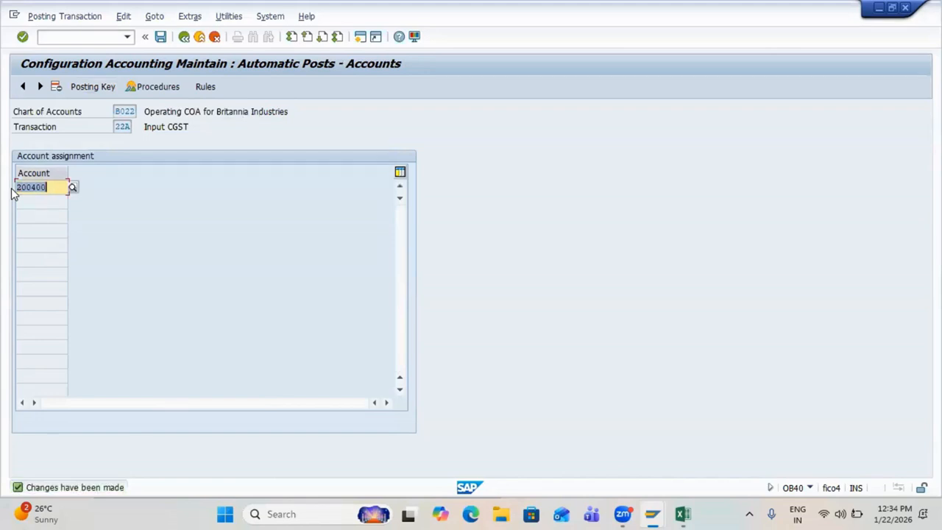
pyautogui.press('F3')
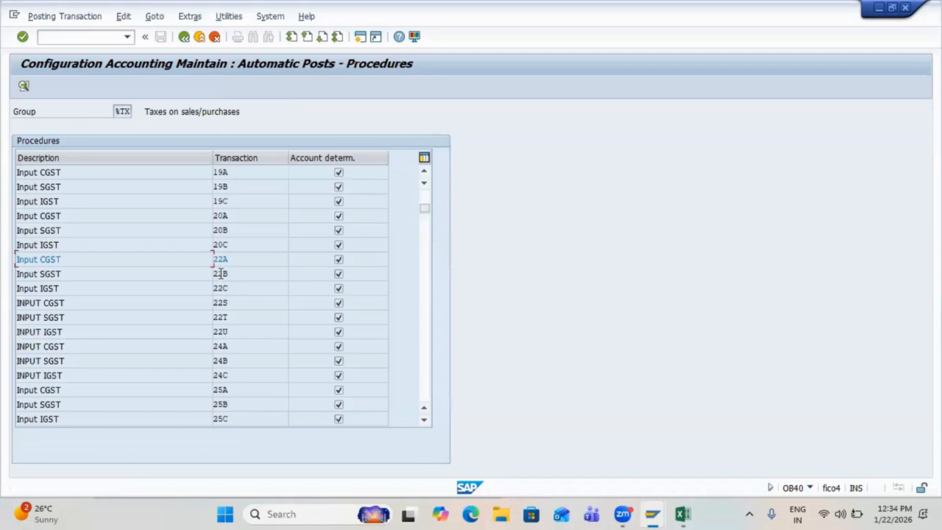
# Step: Open 22B Input SGST and save posting keys 40 debit and 50 credit
pyautogui.doubleClick(220, 273)
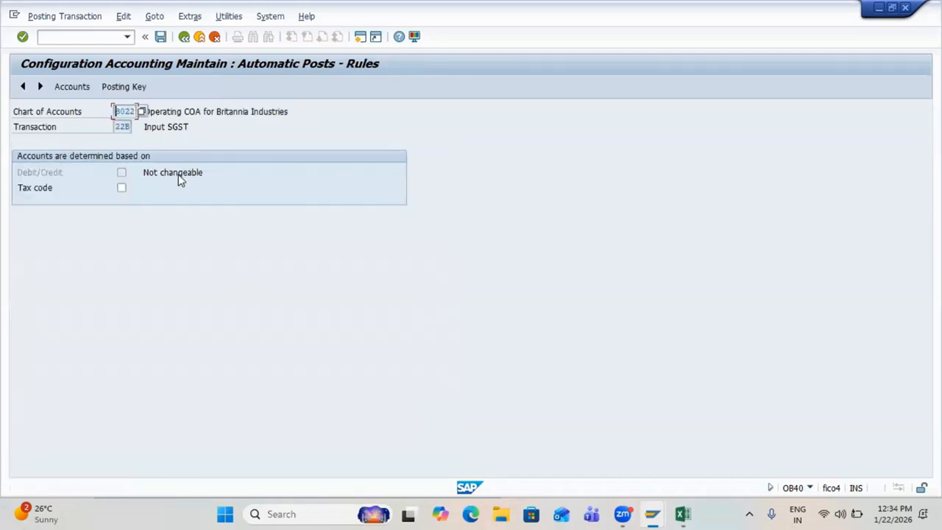
pyautogui.hotkey('ctrl', 's')
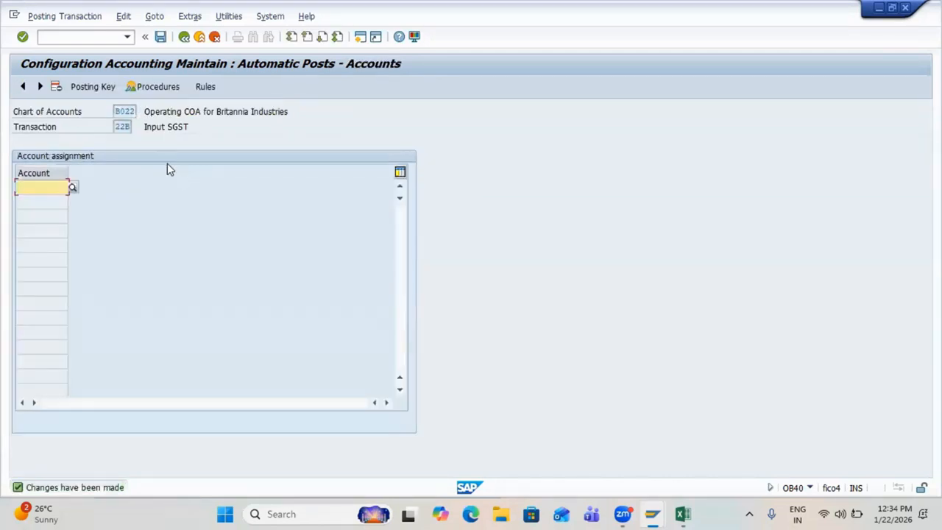
pyautogui.click(86, 86)
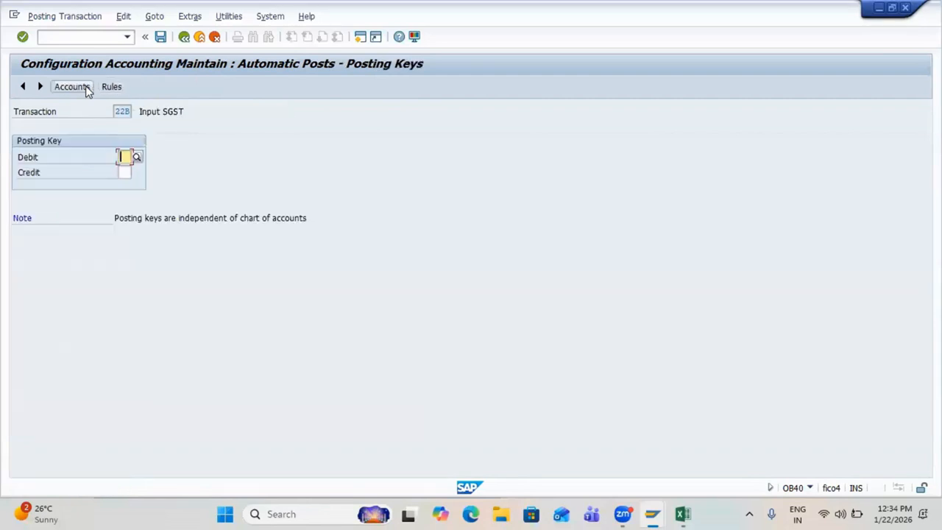
pyautogui.write('40')
pyautogui.press('Return')
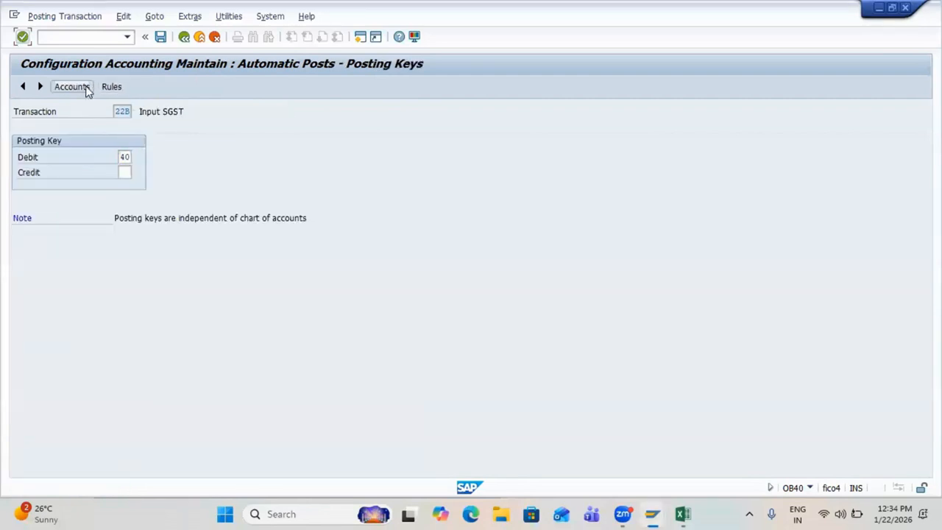
pyautogui.click(125, 172)
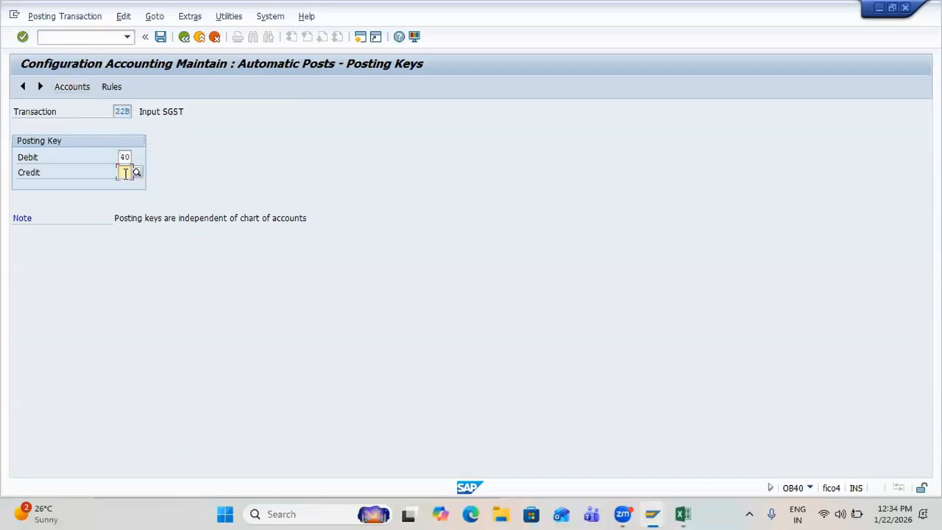
pyautogui.write('50')
pyautogui.press('Return')
pyautogui.hotkey('ctrl', 's')
pyautogui.press('Return')
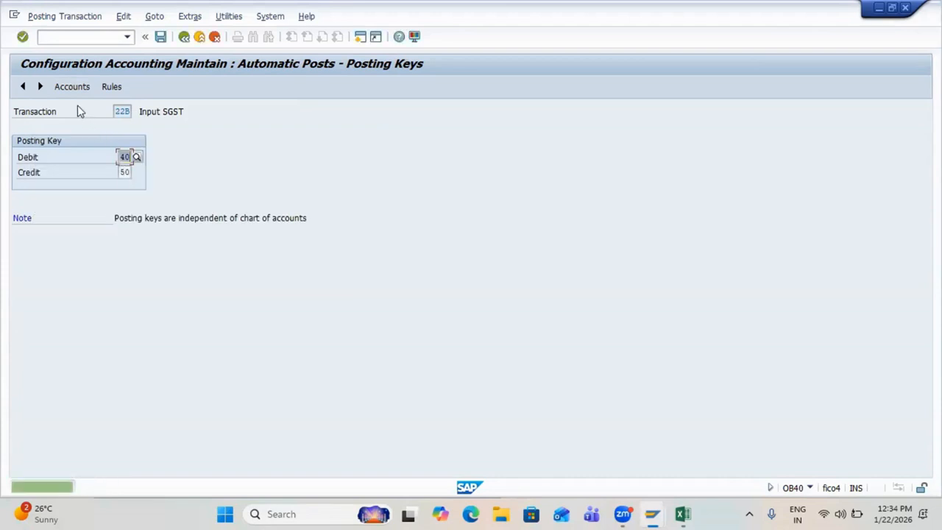
# Step: Assign account 200410 to 22B, save it to the request, and return to the procedures list
pyautogui.click(70, 91)
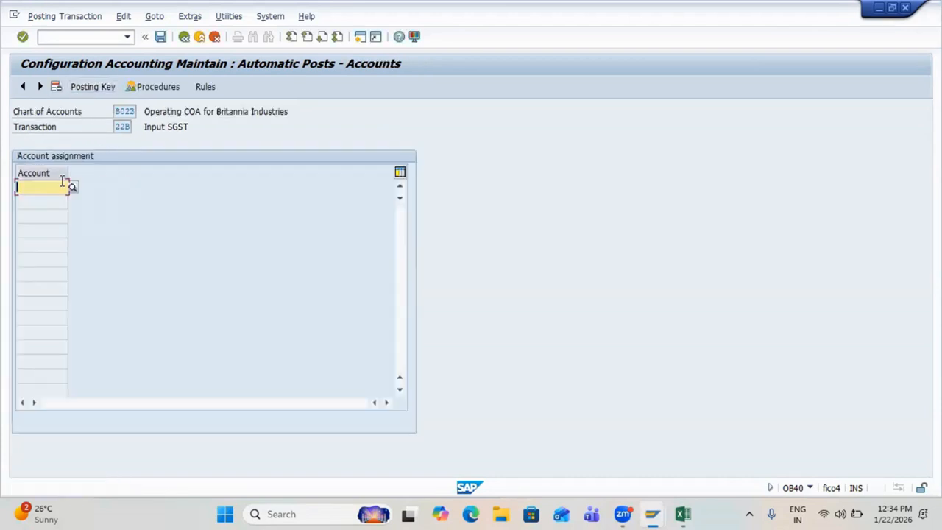
pyautogui.write('2')
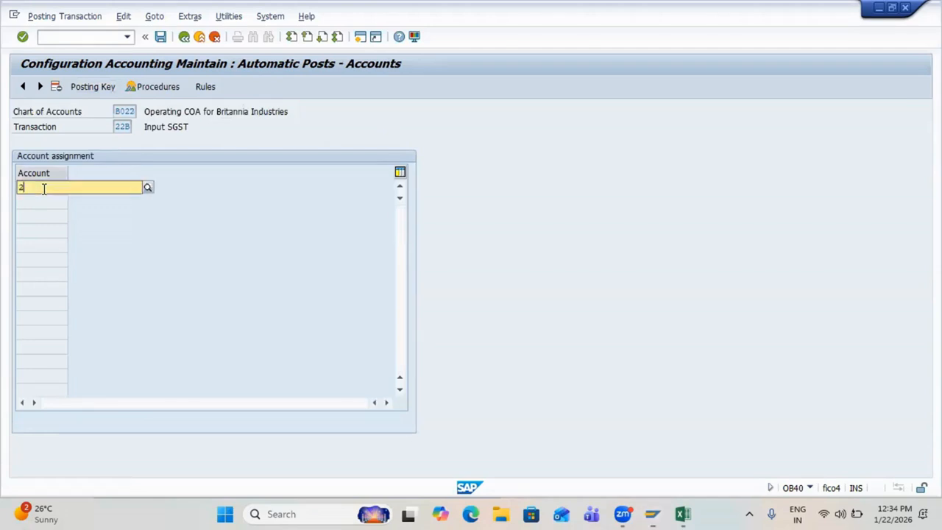
pyautogui.write('004')
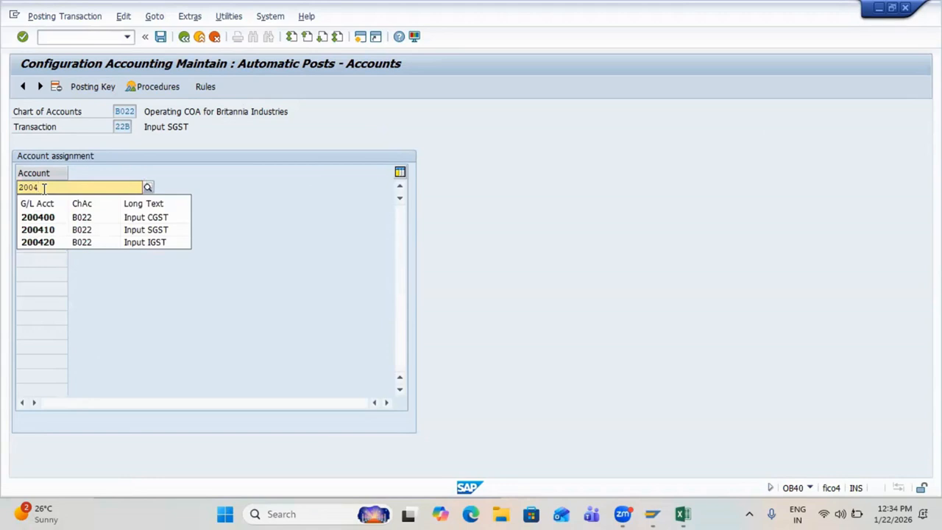
pyautogui.press('Down')
pyautogui.press('Down')
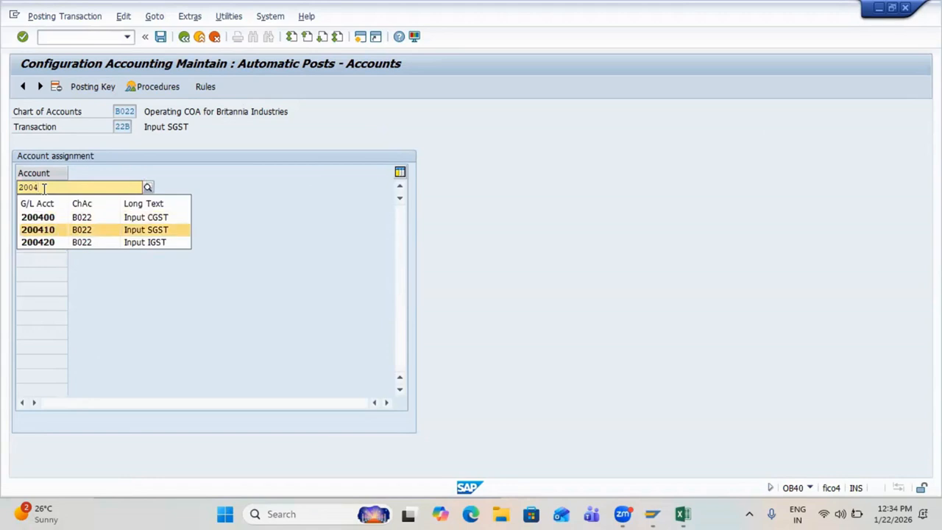
pyautogui.press('Return')
pyautogui.hotkey('ctrl', 's')
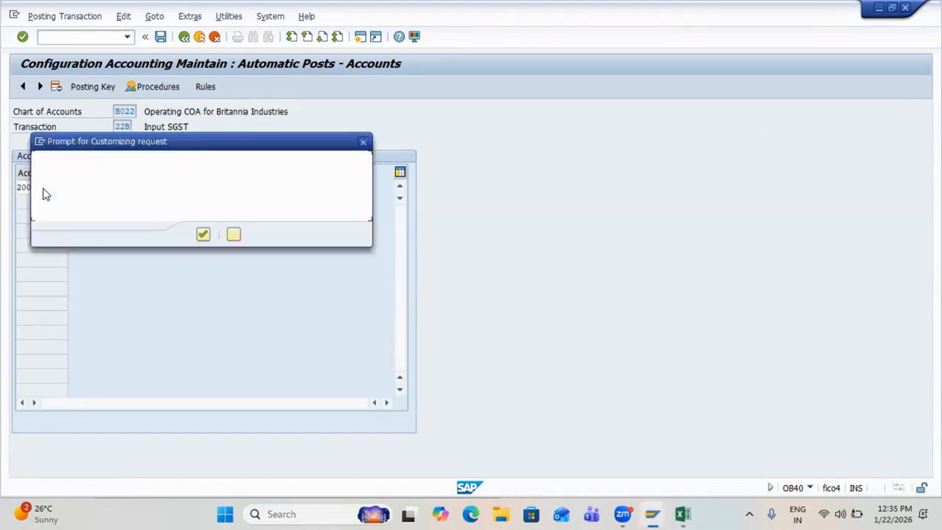
pyautogui.press('Return')
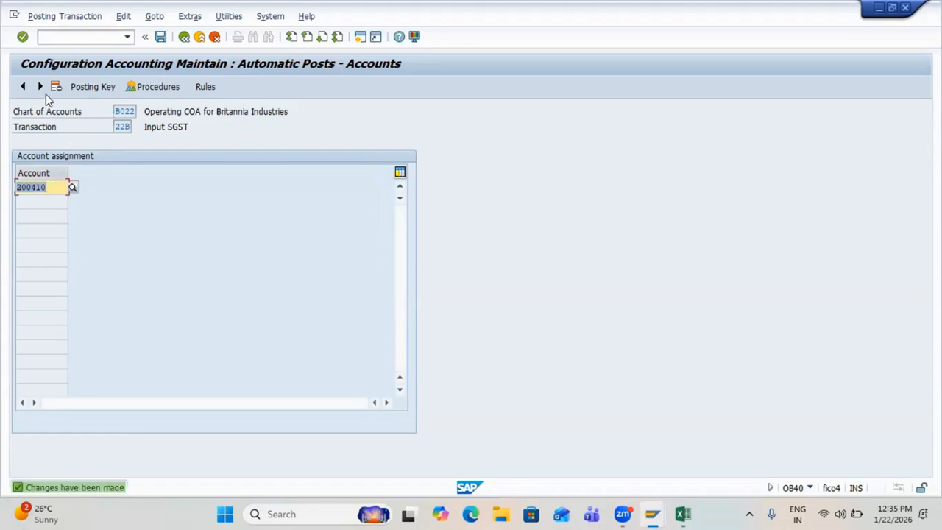
pyautogui.press('F3')
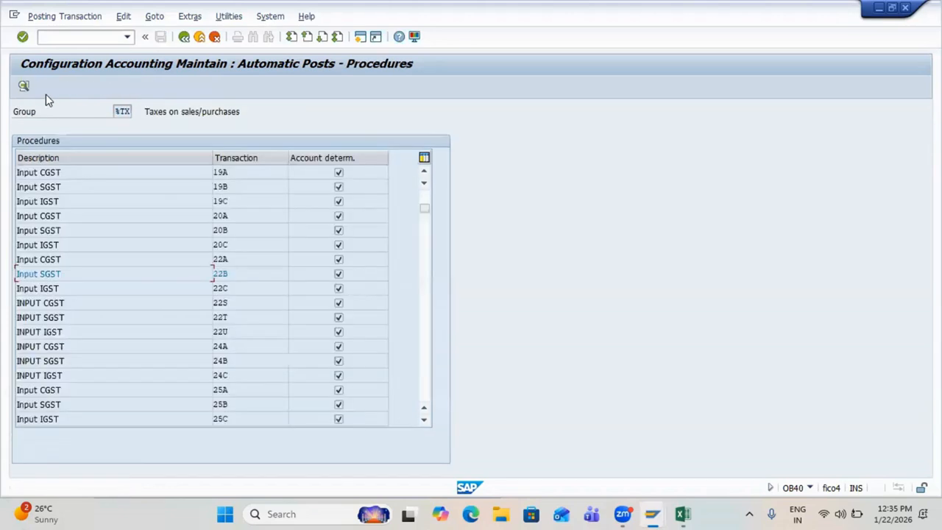
# Step: Open 22C Input IGST and save posting keys 40 debit and 50 credit
pyautogui.doubleClick(220, 289)
pyautogui.hotkey('ctrl', 's')
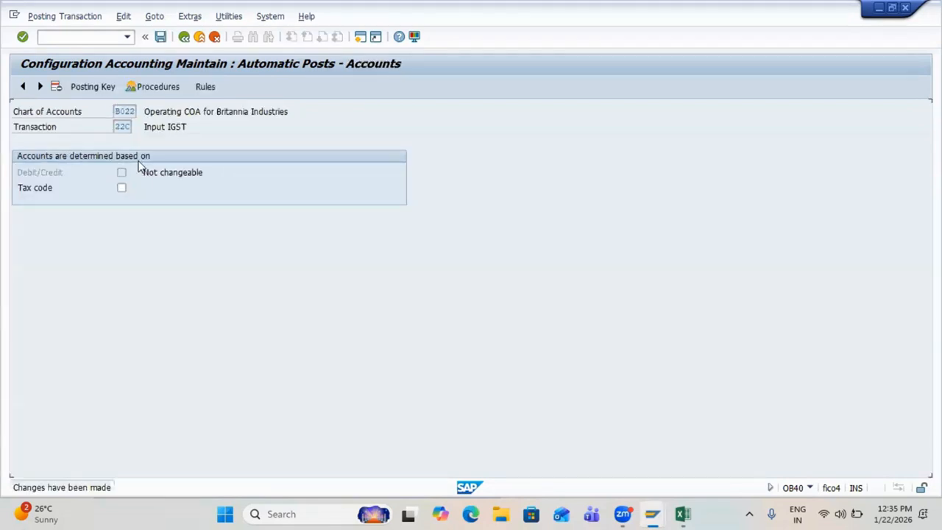
pyautogui.click(81, 87)
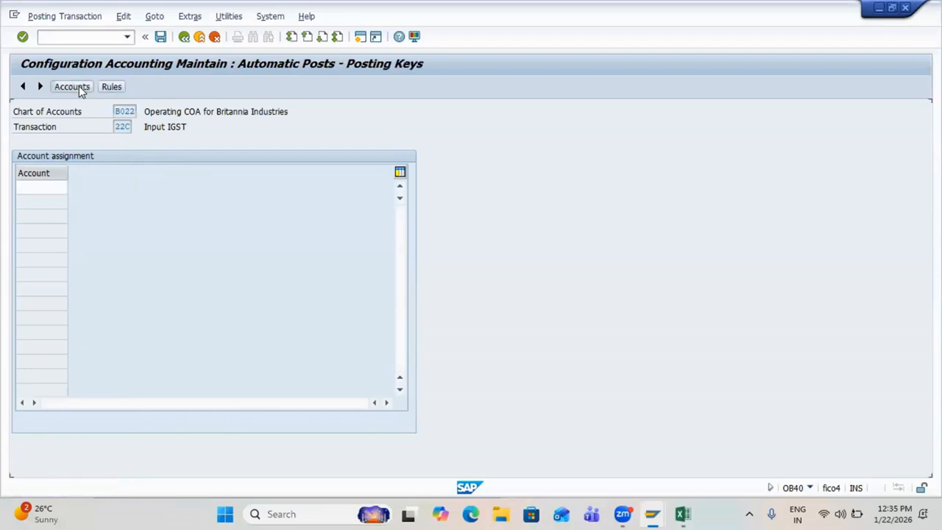
pyautogui.write('40')
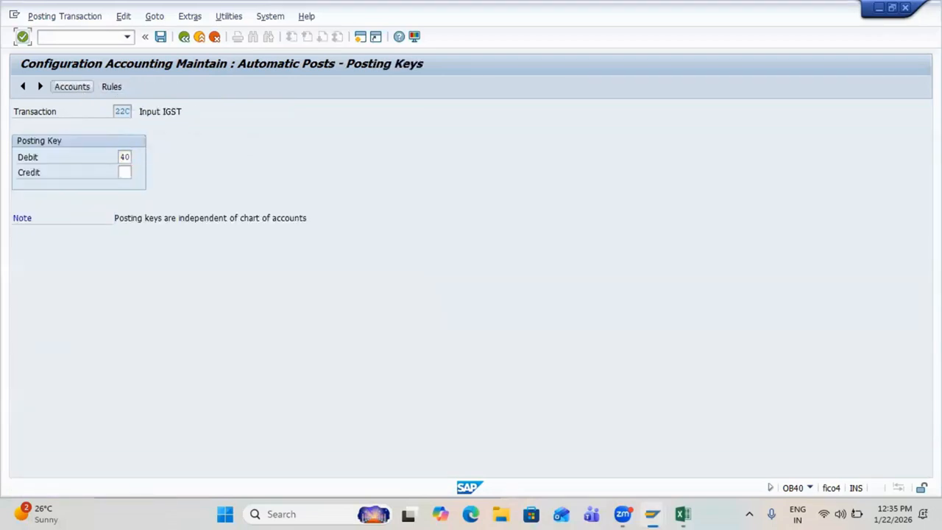
pyautogui.press('Tab')
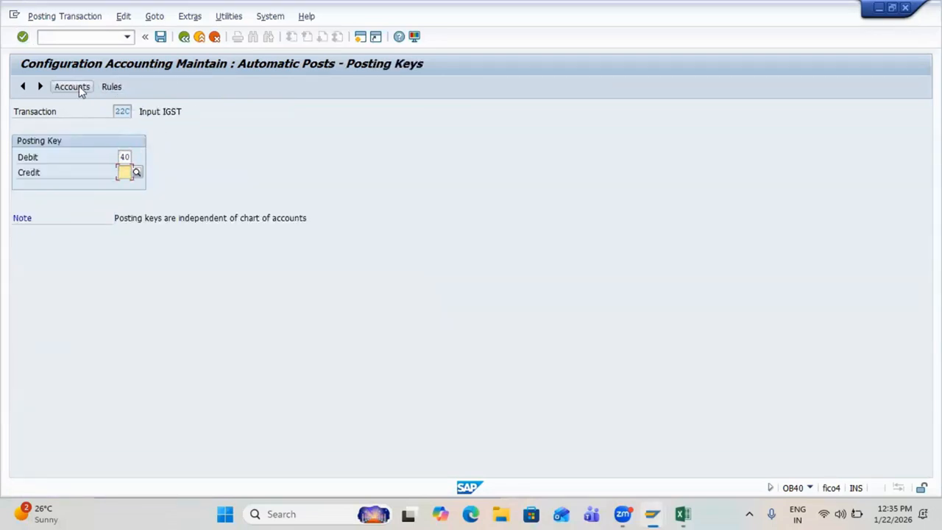
pyautogui.write('50')
pyautogui.hotkey('ctrl', 's')
pyautogui.press('Return')
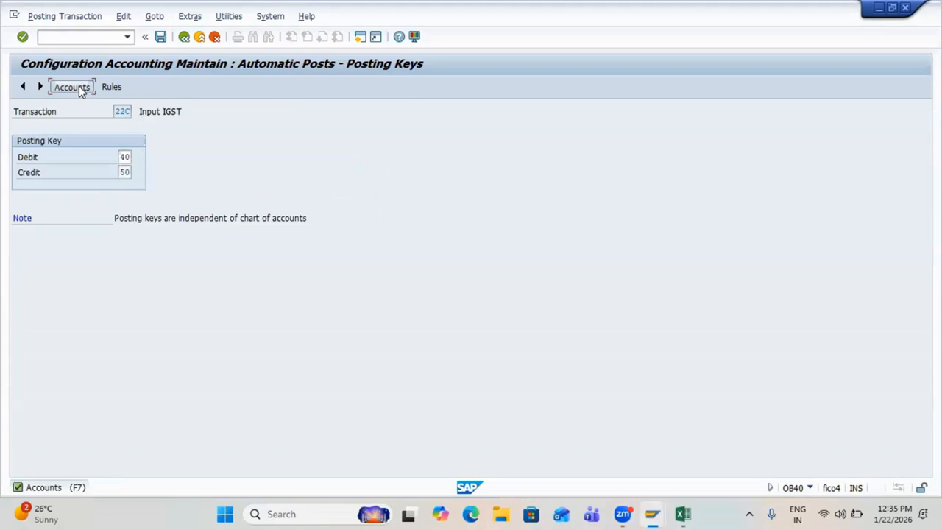
# Step: Assign account 200420 to 22C, save it, and return to the procedures list with 22C marked
pyautogui.click(72, 86)
pyautogui.write('200410')
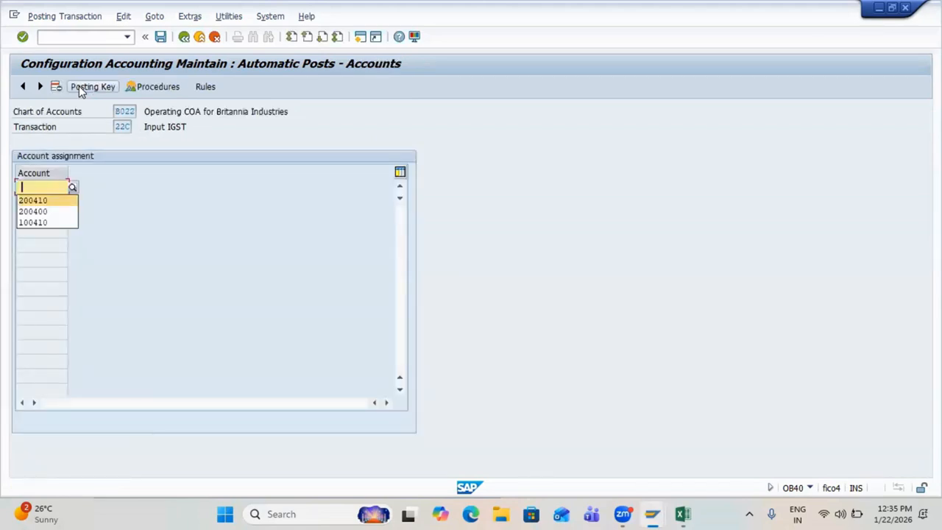
pyautogui.press('BackSpace')
pyautogui.press('BackSpace')
pyautogui.write('20')
pyautogui.press('Return')
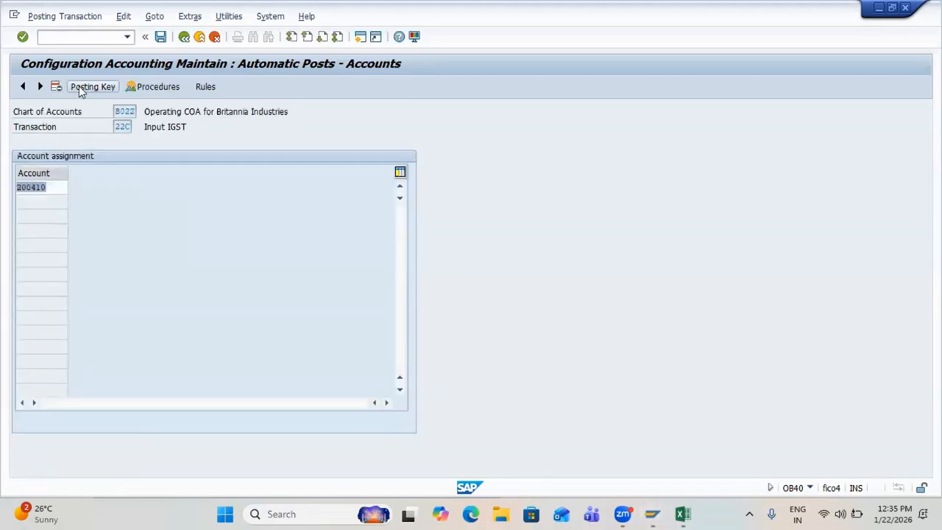
pyautogui.hotkey('ctrl', 's')
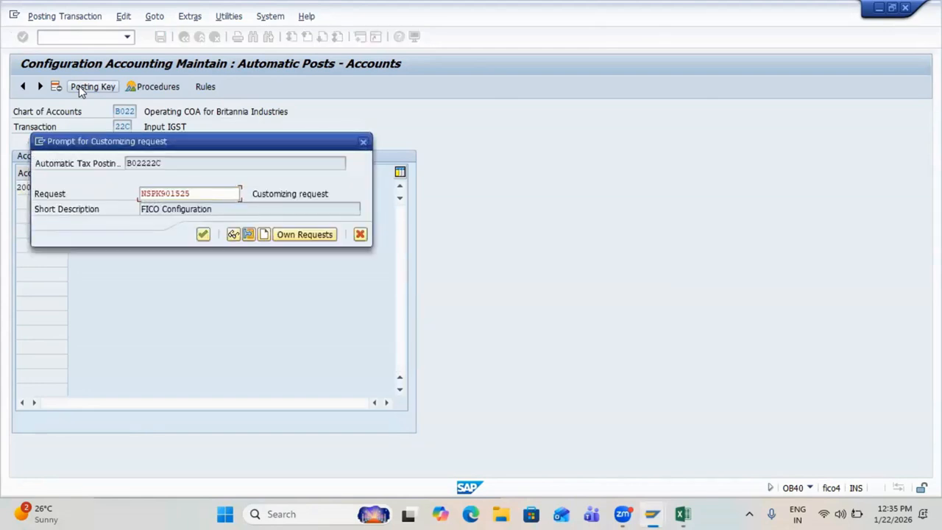
pyautogui.press('Return')
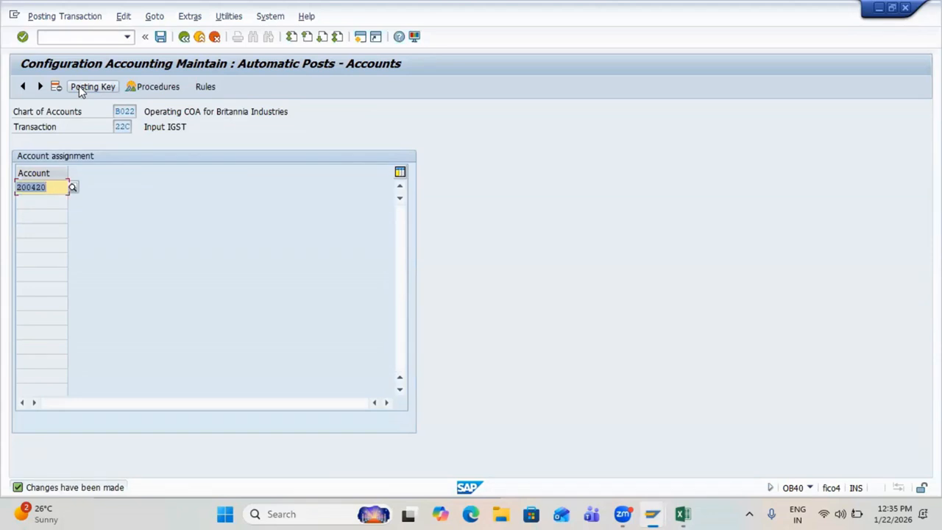
pyautogui.press('F3')
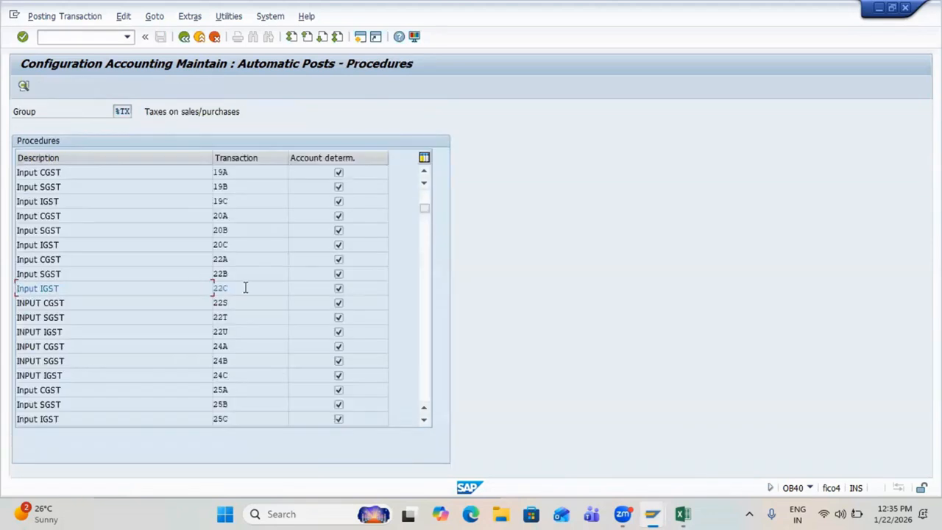
pyautogui.click(221, 287)
pyautogui.hotkey('alt', 'Tab')
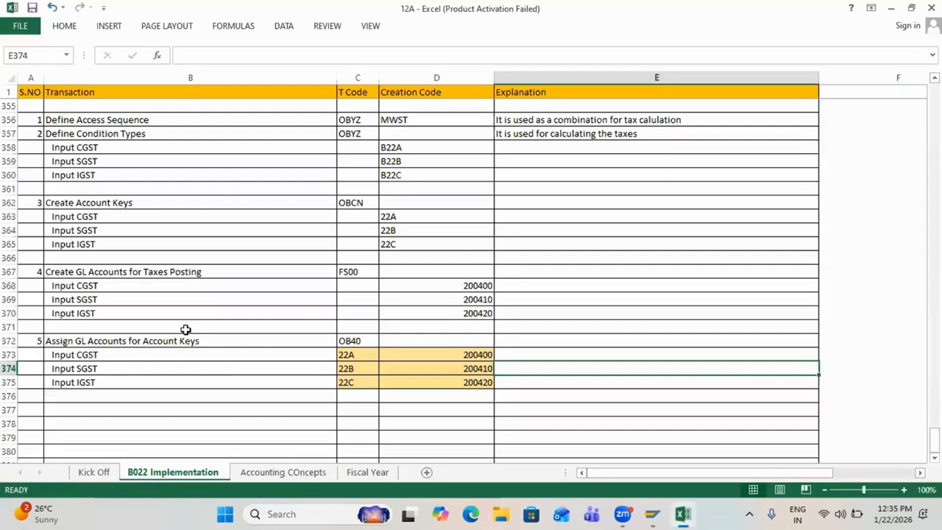
pyautogui.scroll(-3, 231, 378)
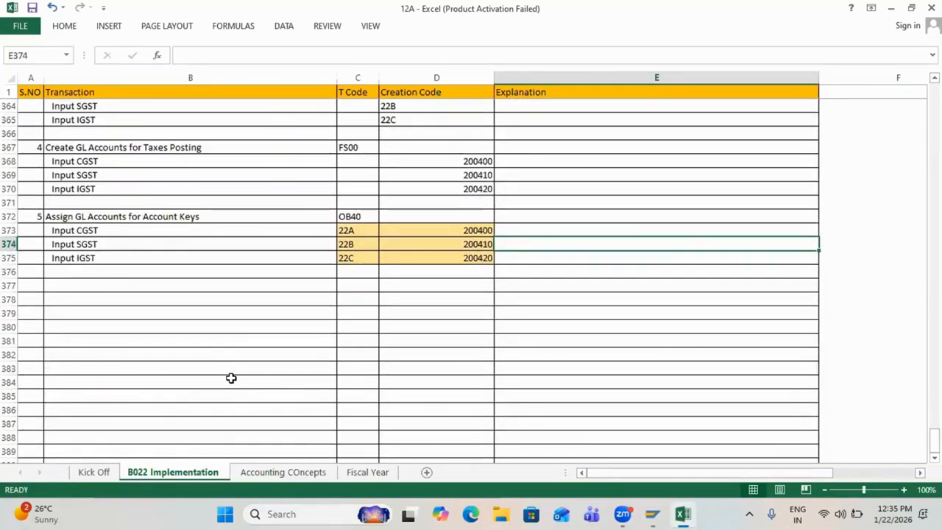
pyautogui.click(31, 284)
pyautogui.write('6')
pyautogui.press('Tab')
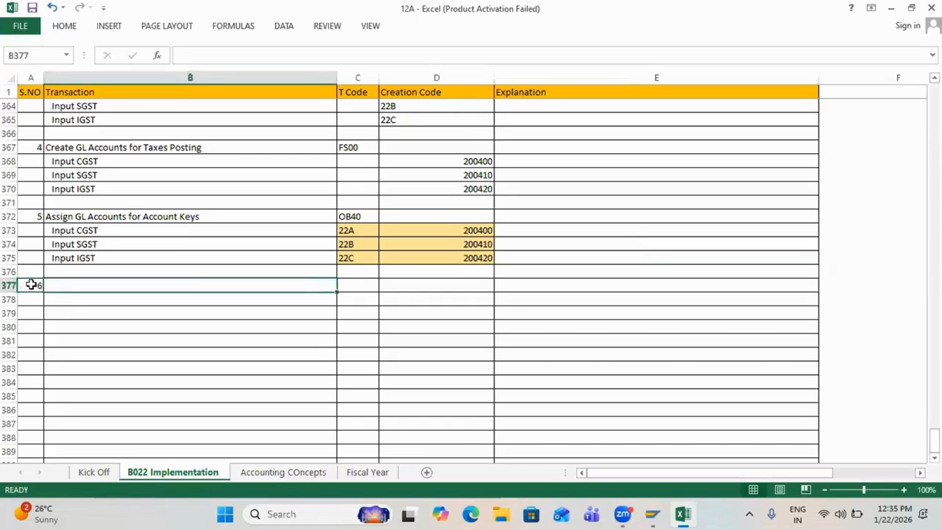
pyautogui.write('Define R')
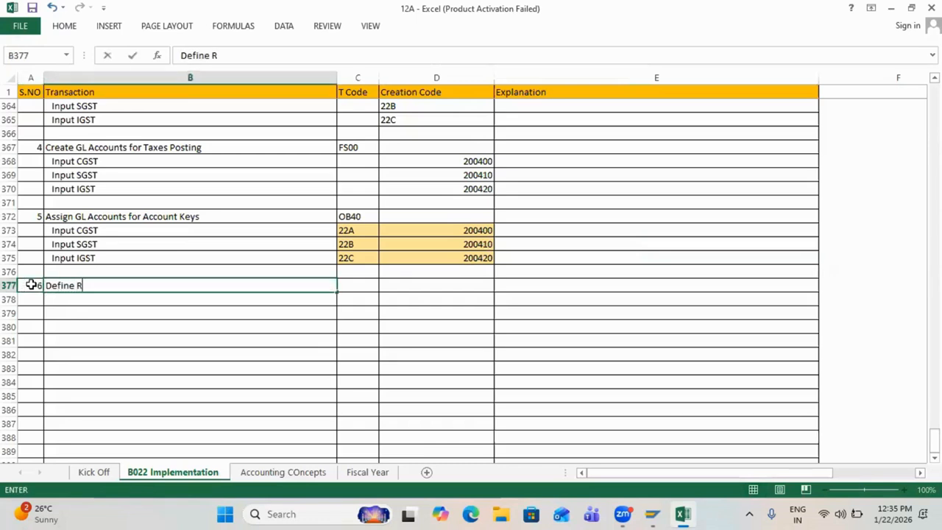
pyautogui.press('BackSpace')
pyautogui.write('Tax Procedure')
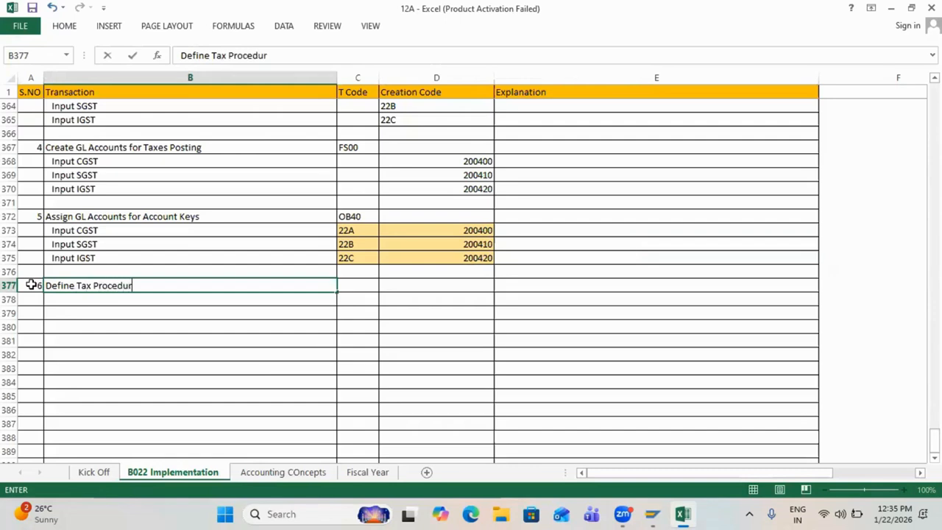
pyautogui.press('Return')
pyautogui.scroll(5, 35, 286)
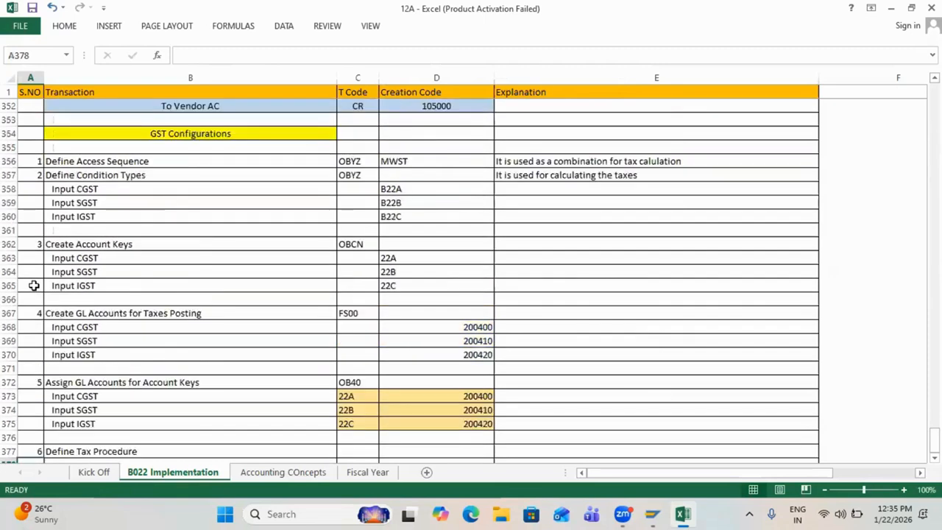
pyautogui.moveTo(74, 295); pyautogui.dragTo(418, 300)
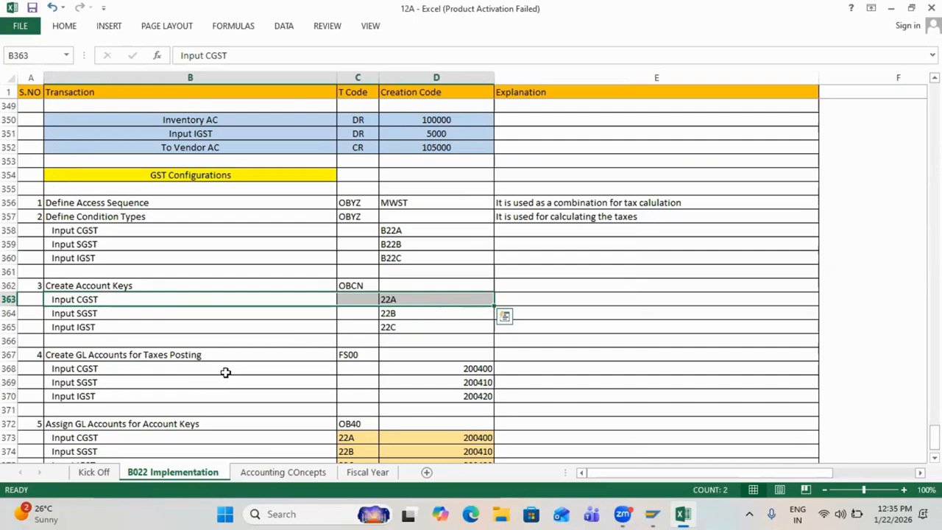
pyautogui.moveTo(225, 373); pyautogui.dragTo(416, 368)
pyautogui.scroll(-3, 416, 370)
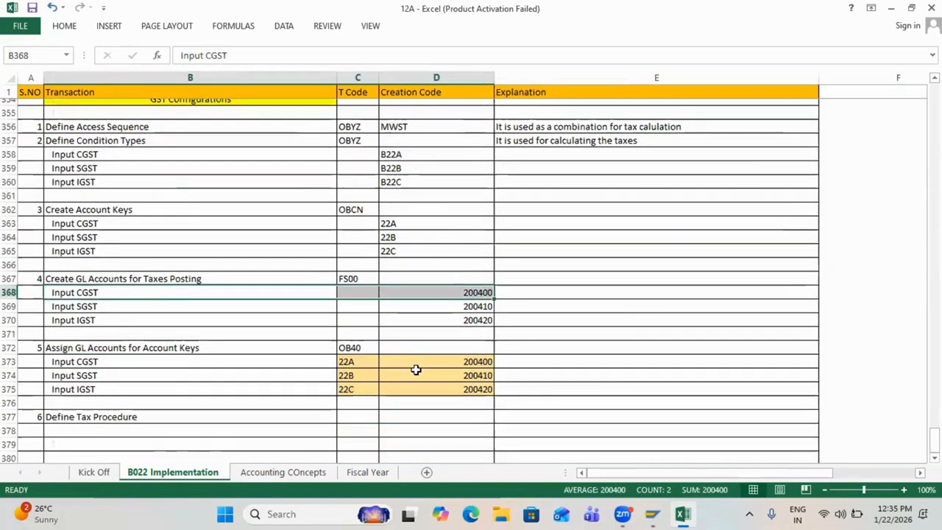
pyautogui.scroll(2, 416, 369)
pyautogui.moveTo(153, 189); pyautogui.dragTo(416, 185)
pyautogui.moveTo(321, 257); pyautogui.dragTo(412, 256)
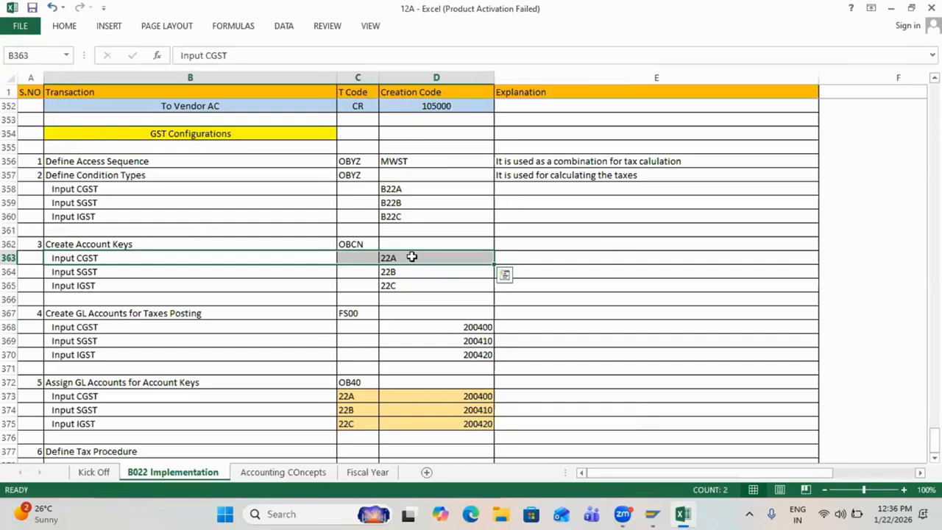
pyautogui.scroll(4, 411, 257)
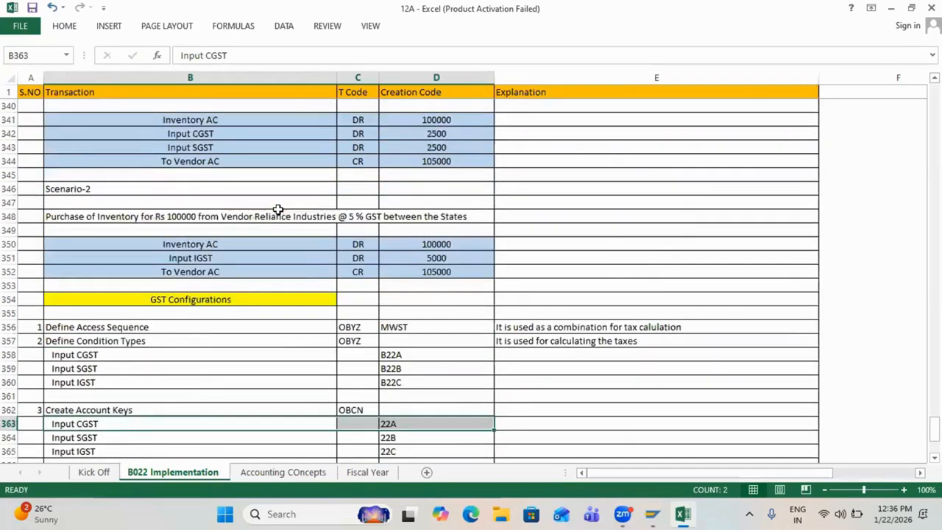
pyautogui.scroll(2, 277, 209)
pyautogui.click(199, 218)
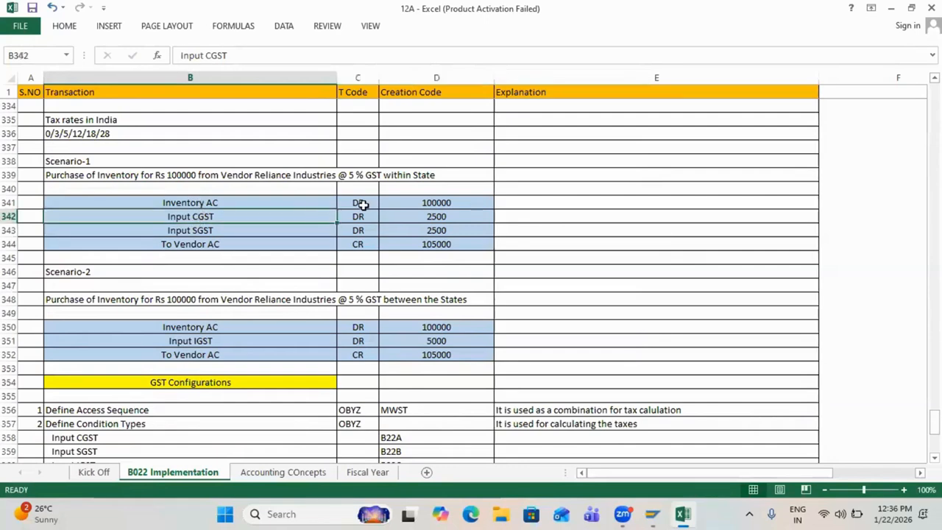
pyautogui.moveTo(362, 205); pyautogui.dragTo(423, 216)
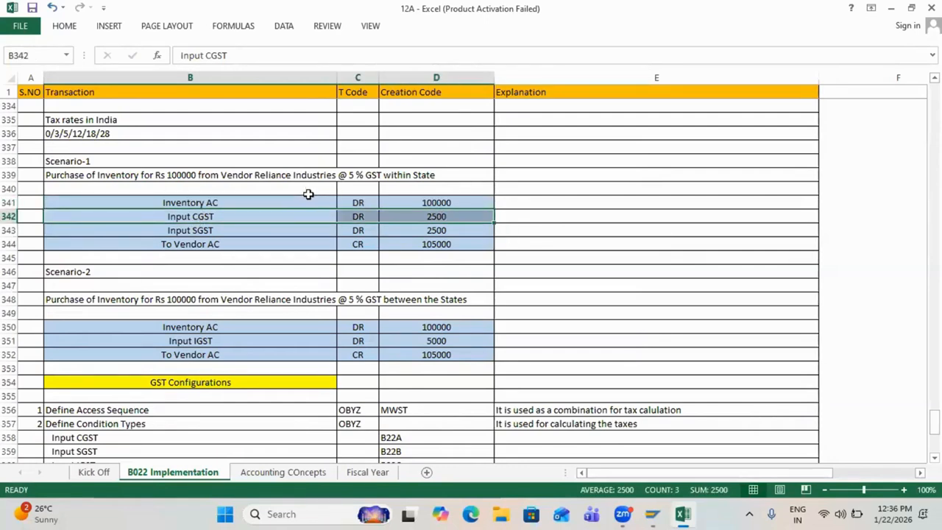
pyautogui.moveTo(322, 202); pyautogui.dragTo(436, 202)
# Step: Enter 'Base Amount' in E341 and 'Tax Amount' in E342 as explanations
pyautogui.click(520, 203)
pyautogui.write('Base')
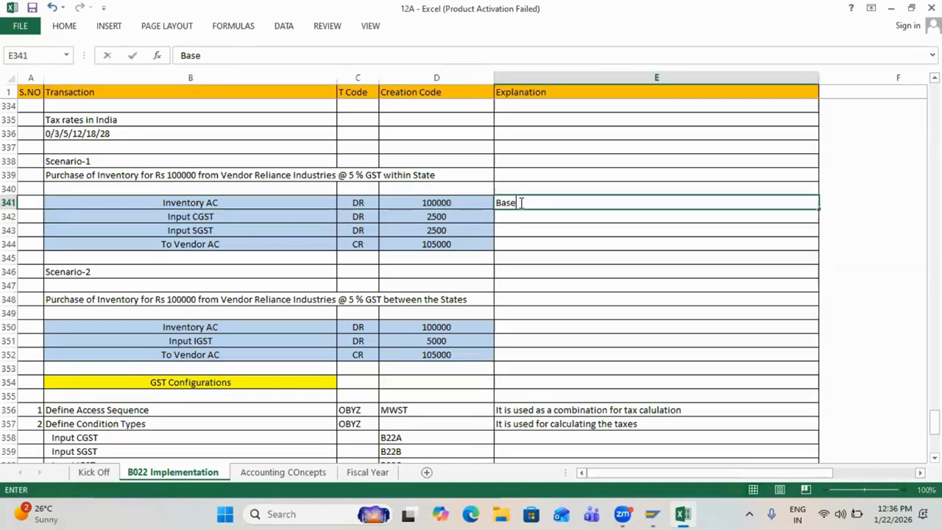
pyautogui.write(' Amount')
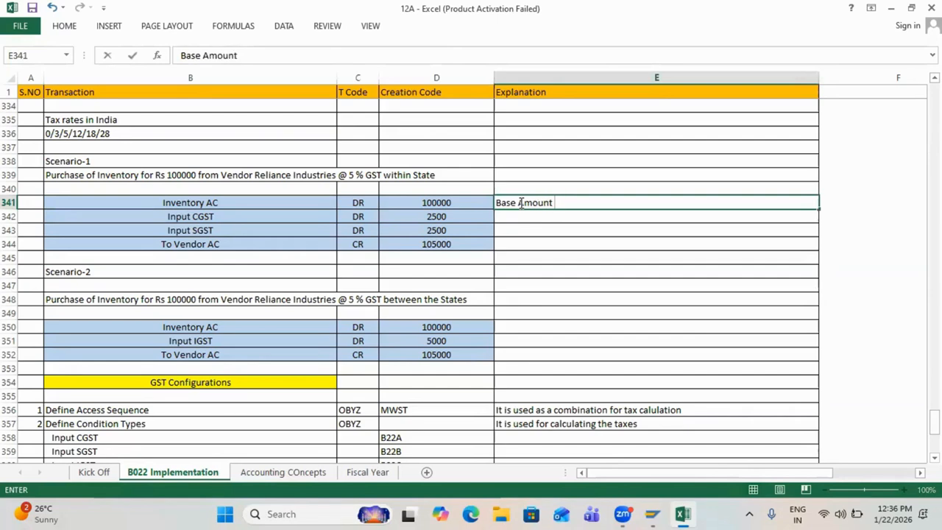
pyautogui.press('Tab')
pyautogui.press('Return')
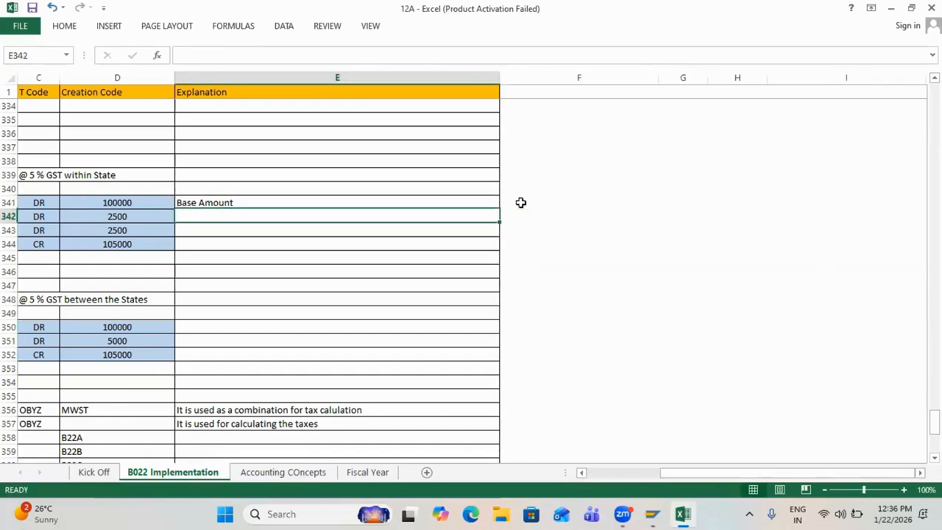
pyautogui.press('Left')
pyautogui.press('Left')
pyautogui.press('Left')
pyautogui.press('Left')
pyautogui.press('Right')
pyautogui.press('Right')
pyautogui.press('Right')
pyautogui.press('Right')
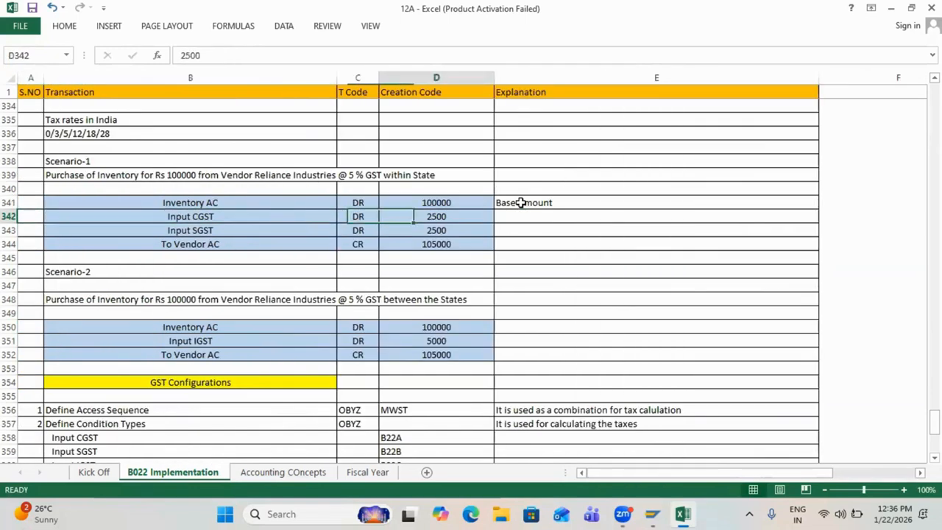
pyautogui.write('Tax ')
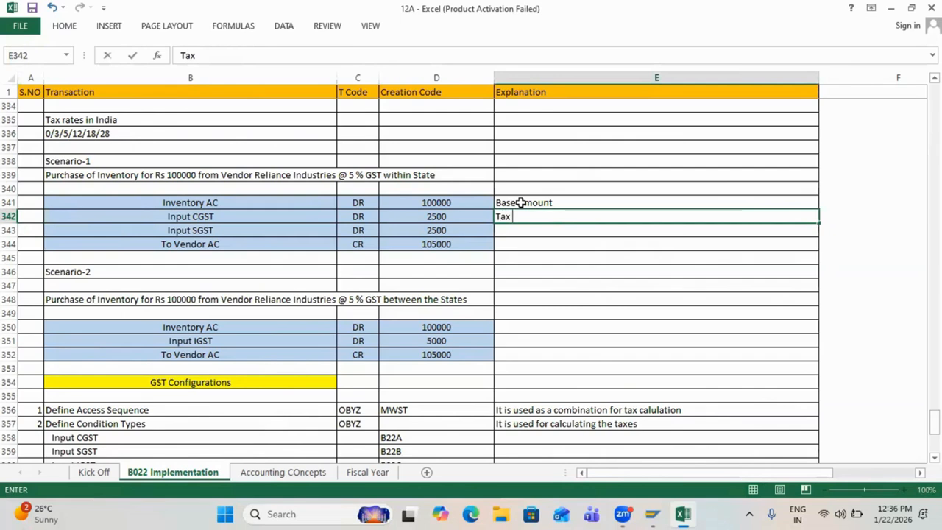
pyautogui.write('Amount')
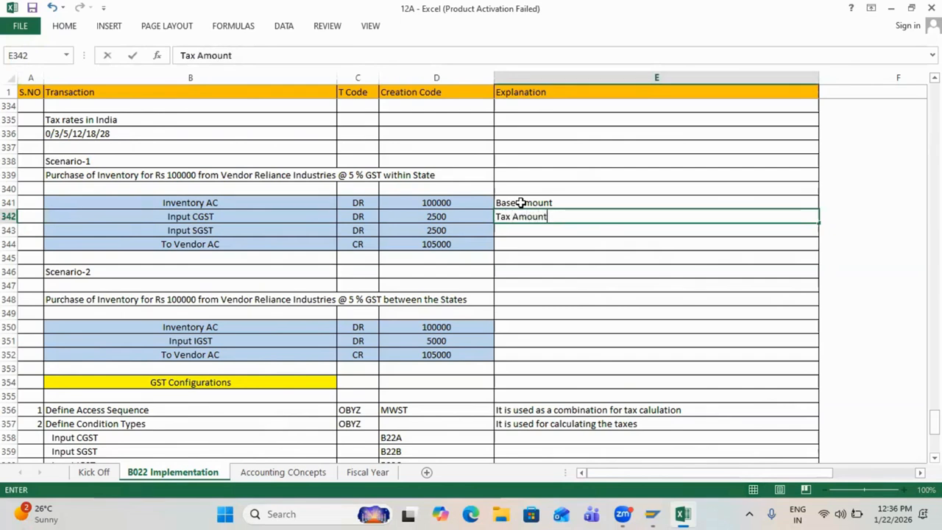
pyautogui.press('Return')
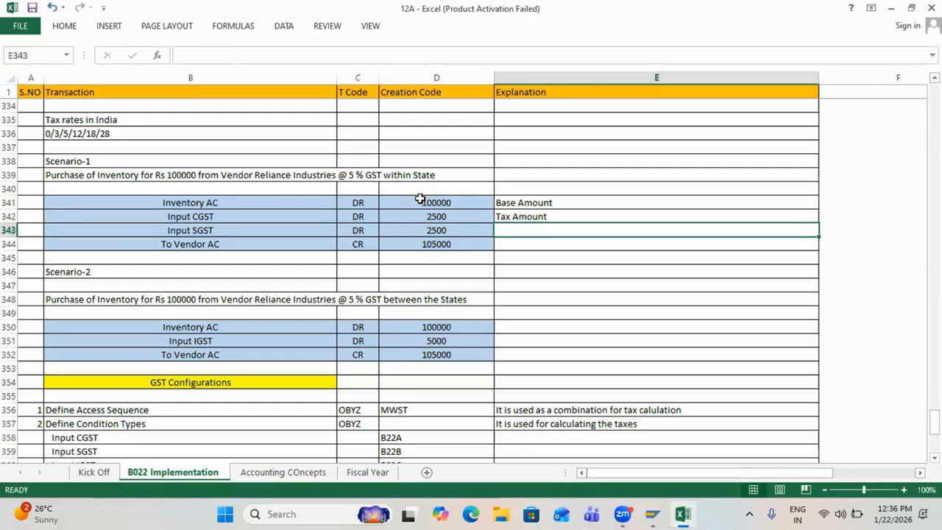
# Step: Select the 'Define Tax Procedure' step in B377 and return to SAP
pyautogui.scroll(-10, 419, 198)
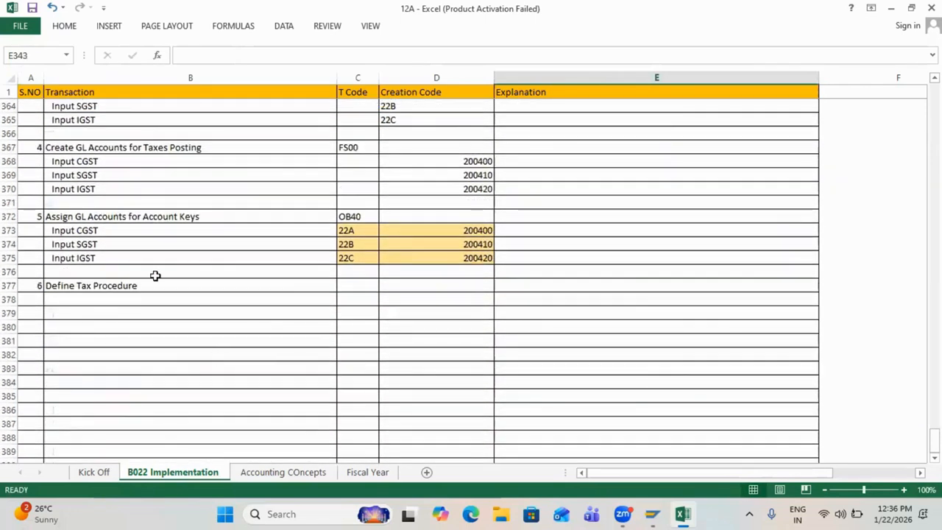
pyautogui.click(156, 275)
pyautogui.click(156, 283)
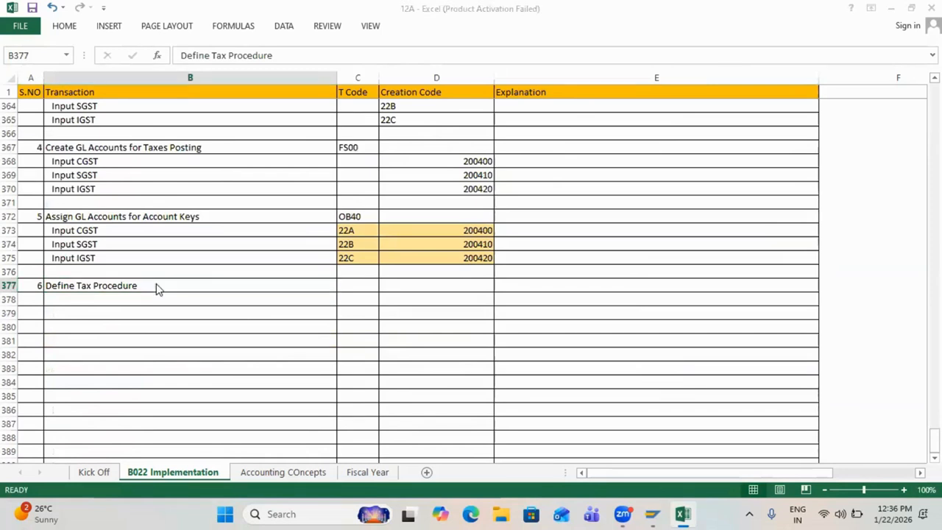
pyautogui.hotkey('alt', 'Tab')
# Step: Run transaction OBYZ and open the Procedures list of 357 existing tax procedures
pyautogui.click(50, 38)
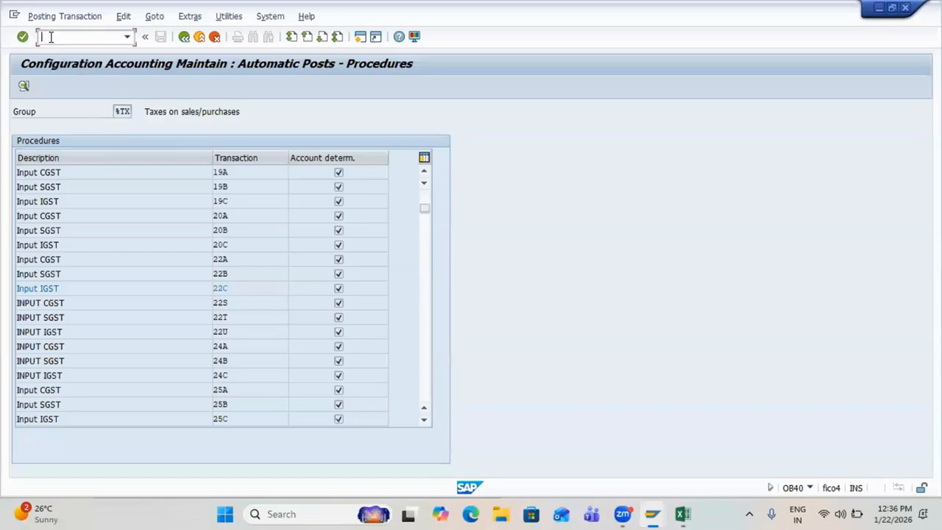
pyautogui.write('/n')
pyautogui.press('Return')
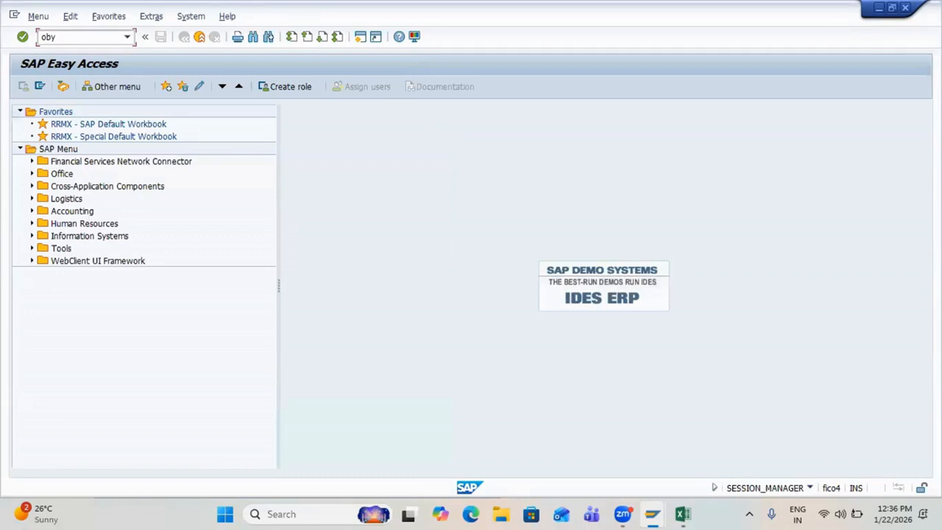
pyautogui.press('Return')
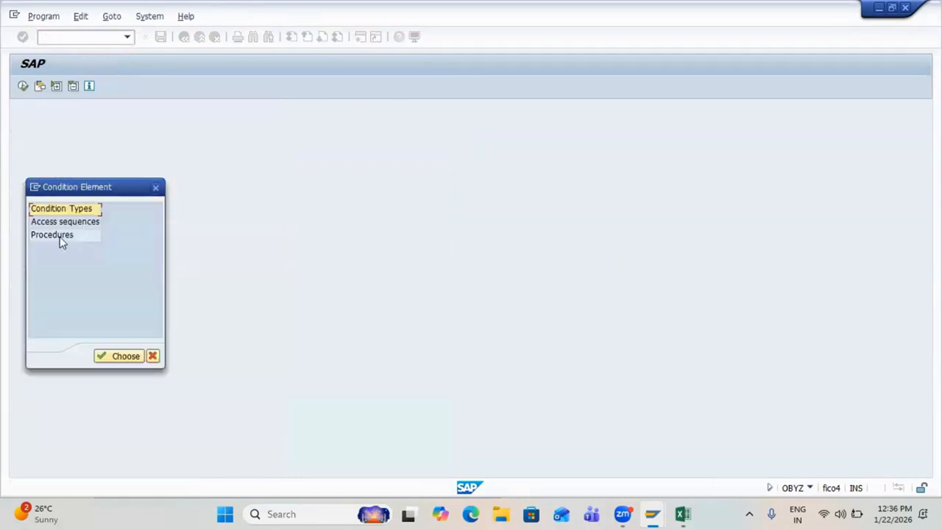
pyautogui.doubleClick(54, 236)
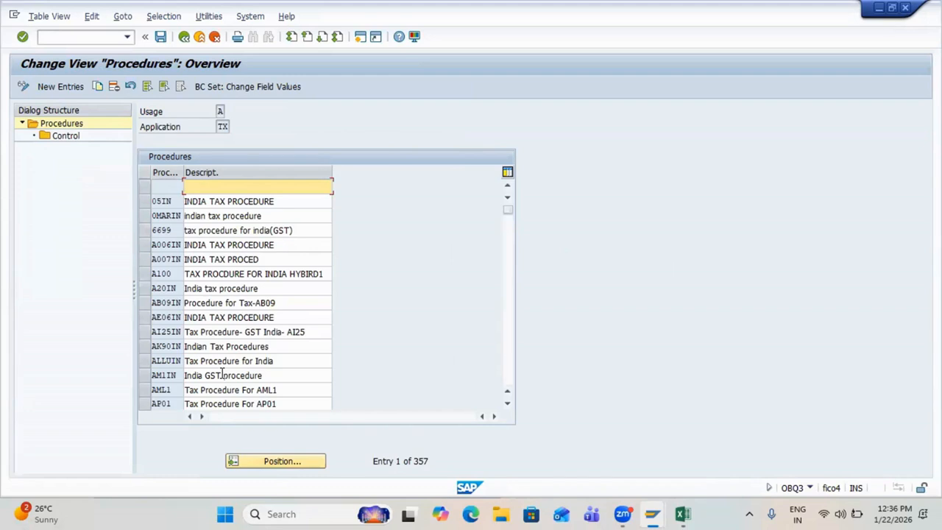
pyautogui.click(52, 86)
# Step: Enter new procedure B022IN with description 'India GST Procedure'
pyautogui.write('B0')
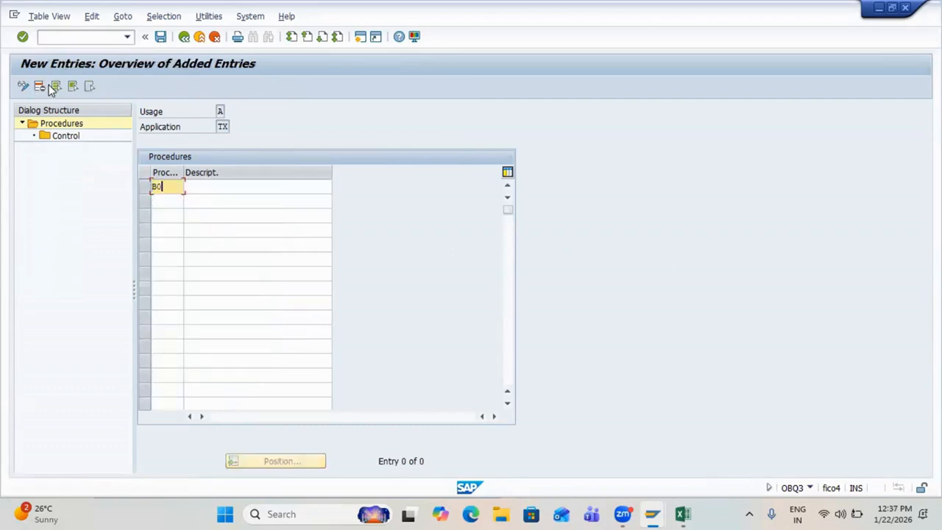
pyautogui.write('22IN')
pyautogui.press('Tab')
pyautogui.write('In')
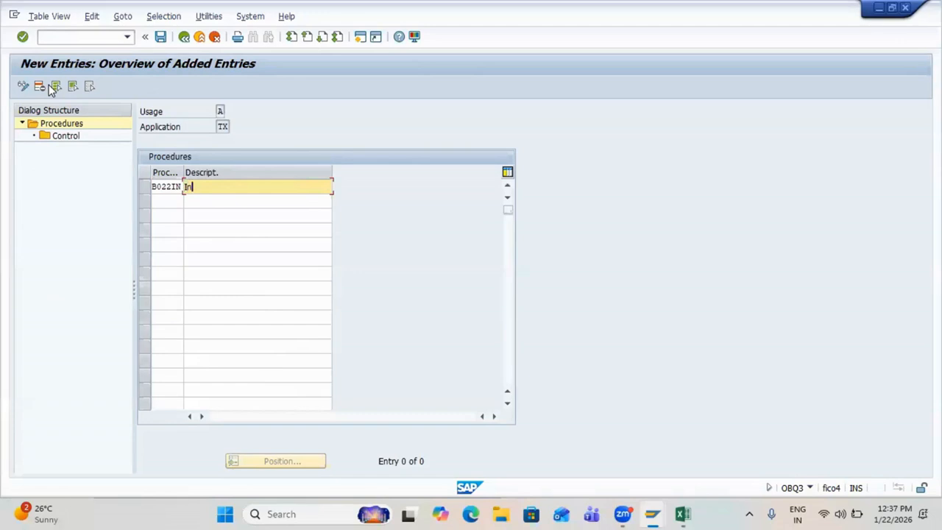
pyautogui.write('dia GST Procedure')
pyautogui.press('Return')
# Step: Save B022IN under a customizing request and open its Control steps
pyautogui.click(146, 186)
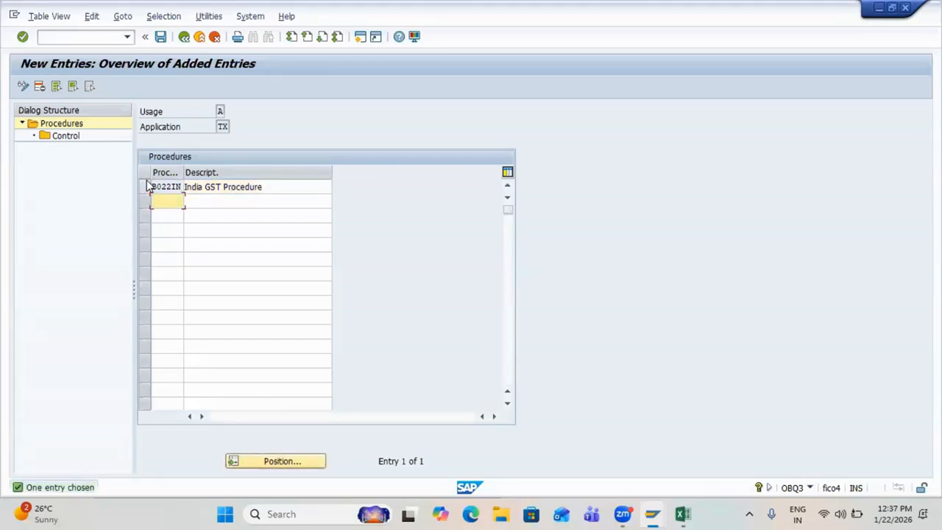
pyautogui.hotkey('ctrl', 's')
pyautogui.press('Return')
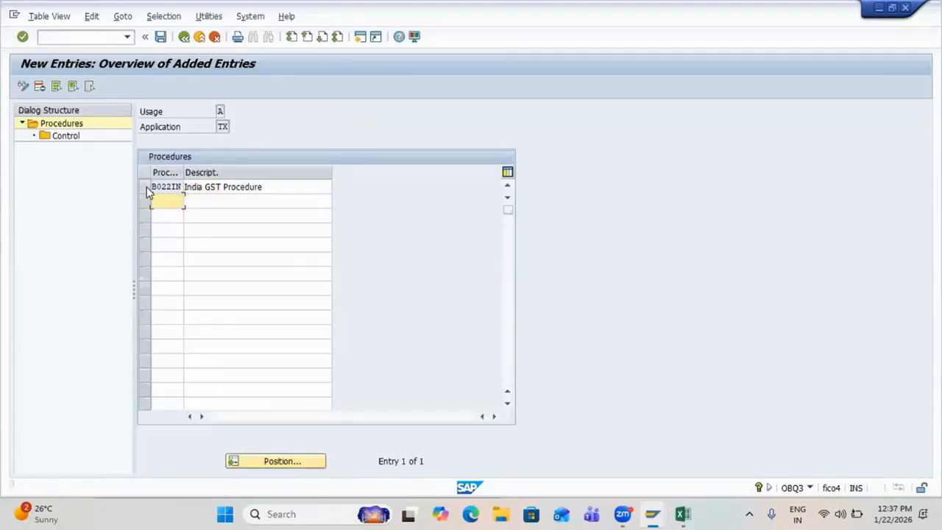
pyautogui.click(73, 139)
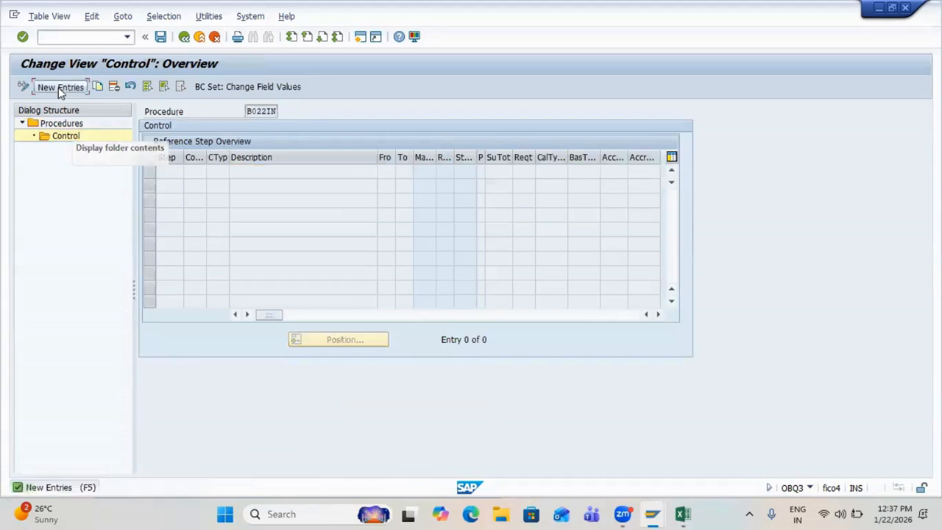
# Step: Add control step 100 with condition type BASB, Base Amount
pyautogui.click(59, 87)
pyautogui.write('100')
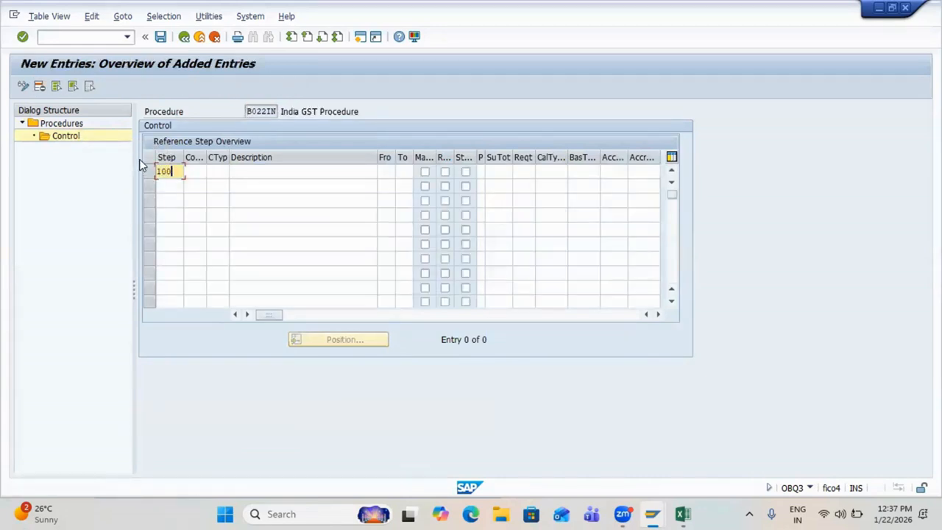
pyautogui.press('Tab')
pyautogui.press('Tab')
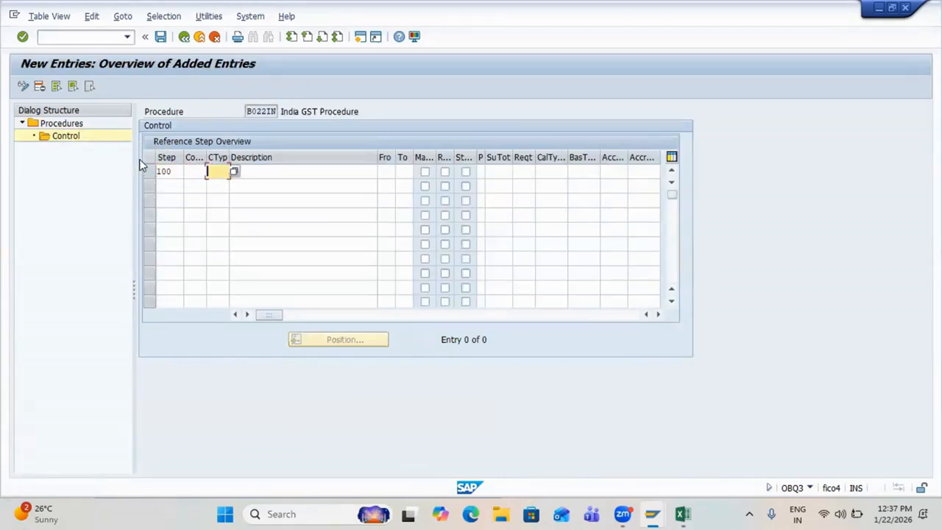
pyautogui.write('SE')
pyautogui.press('Return')
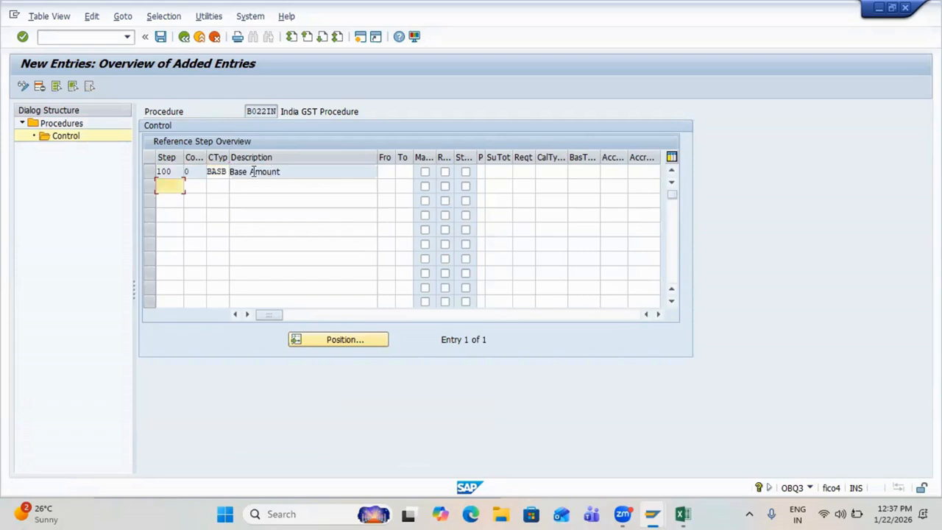
# Step: Set calculation type 362 on step 100, then return to the Excel notes
pyautogui.click(285, 171)
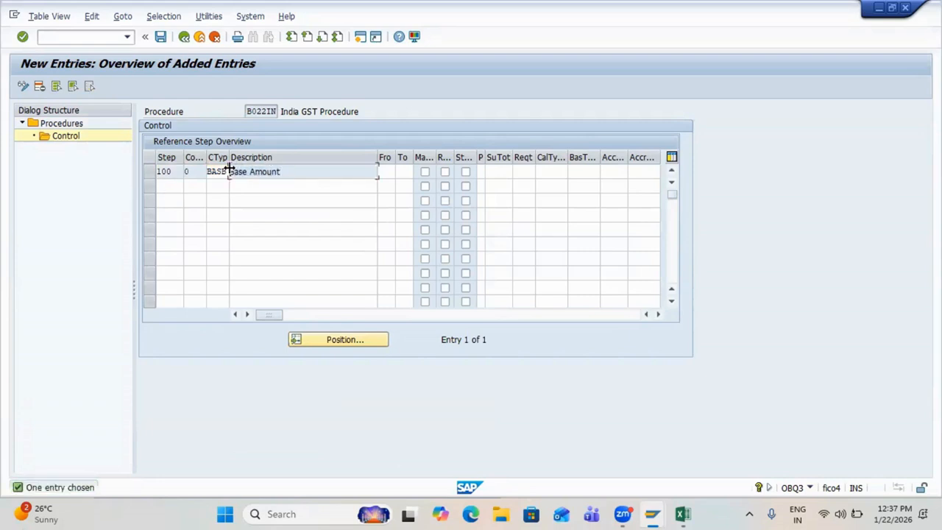
pyautogui.click(165, 170)
pyautogui.click(548, 170)
pyautogui.write('362')
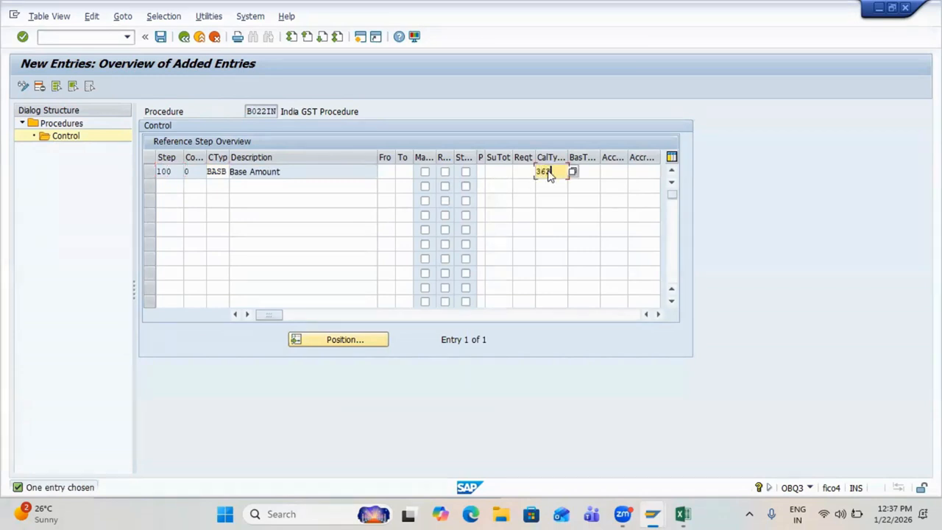
pyautogui.press('Return')
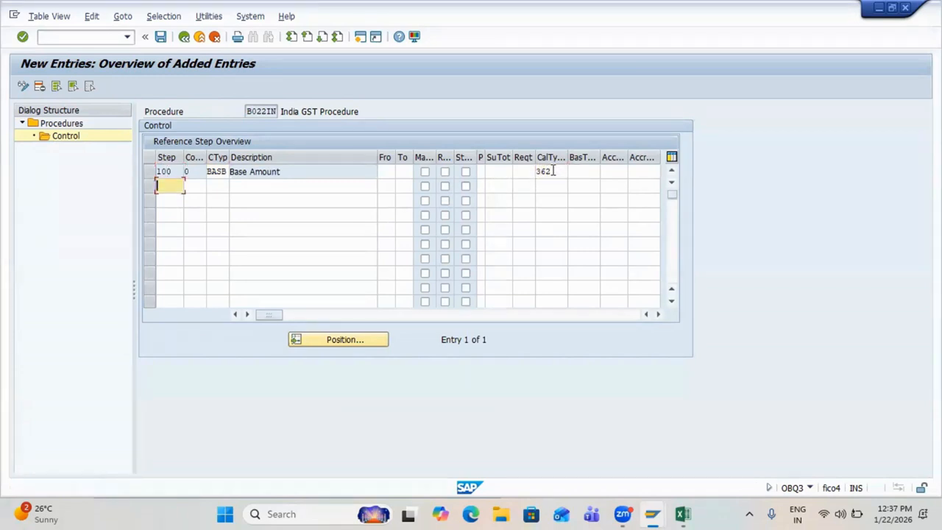
pyautogui.click(543, 171)
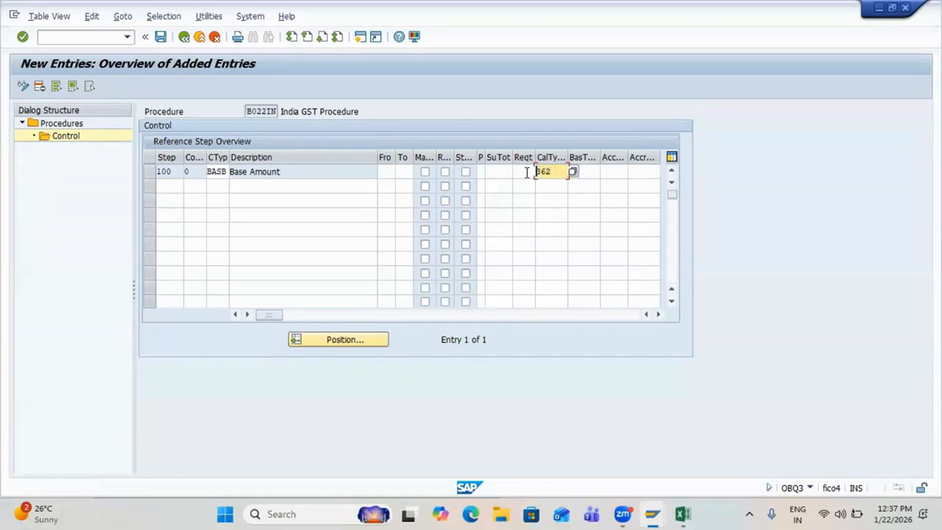
pyautogui.click(151, 170)
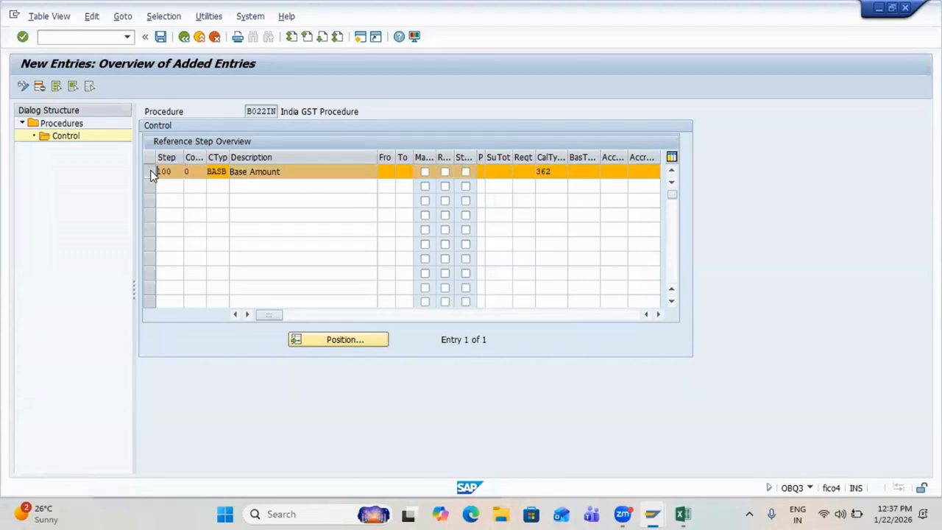
pyautogui.hotkey('alt', 'Tab')
pyautogui.scroll(8, 287, 207)
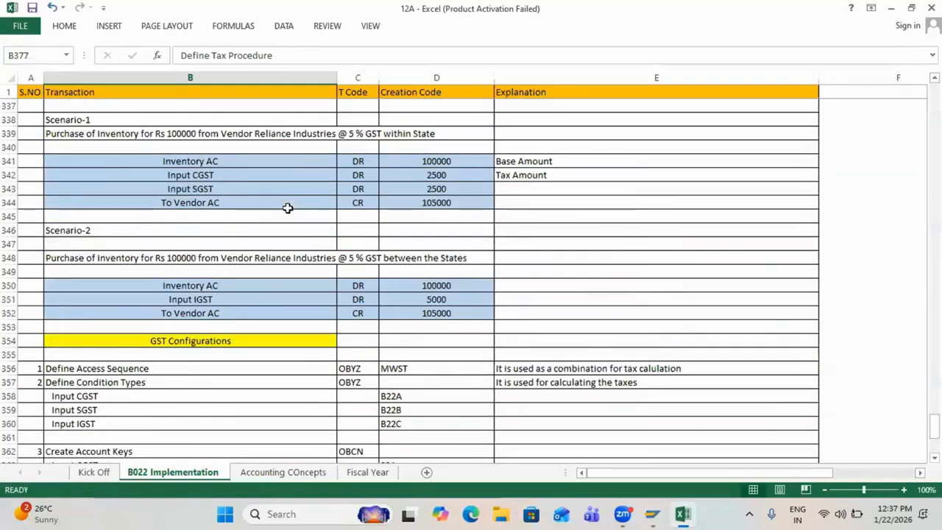
# Step: Review Excel's Scenario-1 Inventory AC row showing the 100000 base amount
pyautogui.scroll(1, 287, 208)
pyautogui.moveTo(228, 202); pyautogui.dragTo(416, 203)
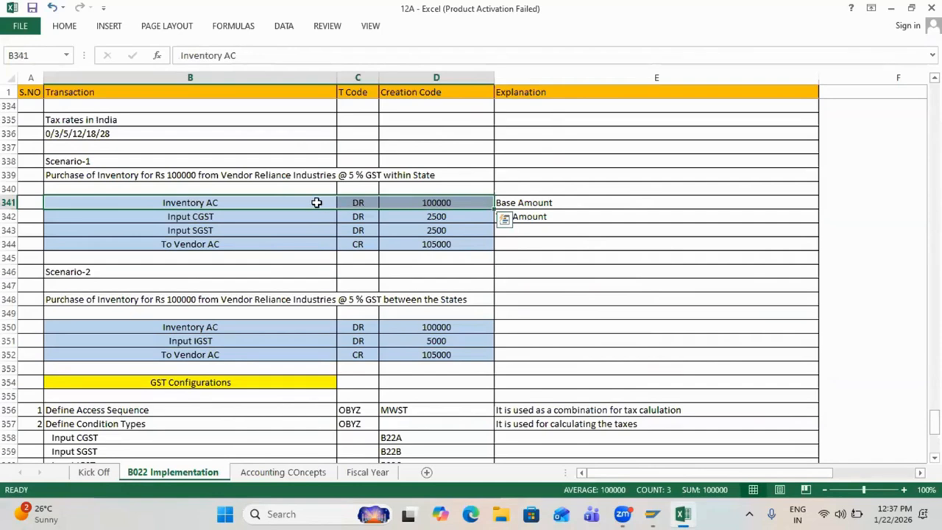
pyautogui.hotkey('alt', 'Tab')
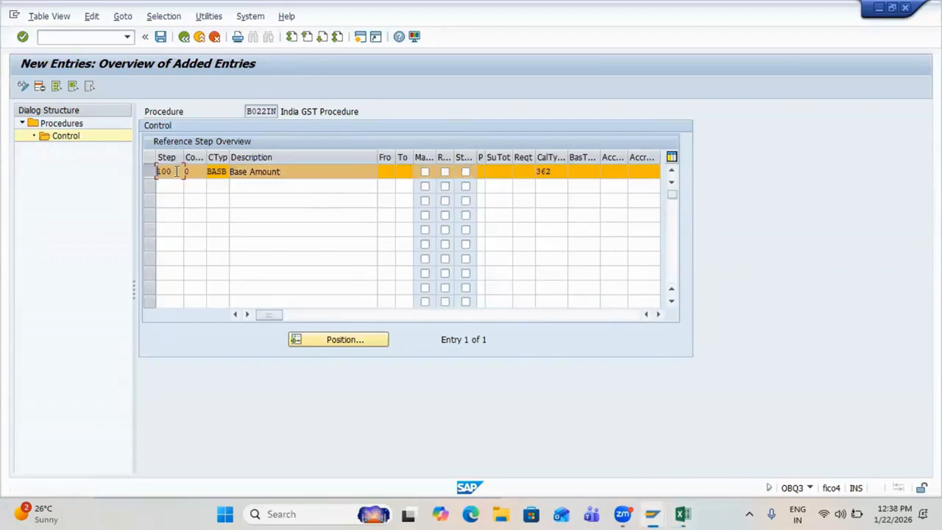
# Step: Start a second control step numbered 110 below the Base Amount step
pyautogui.click(176, 171)
pyautogui.click(170, 186)
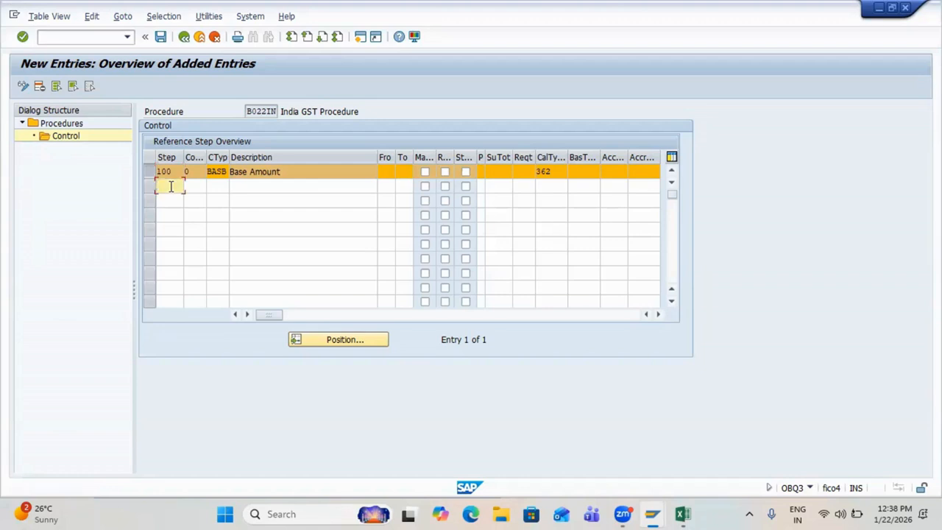
pyautogui.write('110')
pyautogui.press('Tab')
pyautogui.press('Tab')
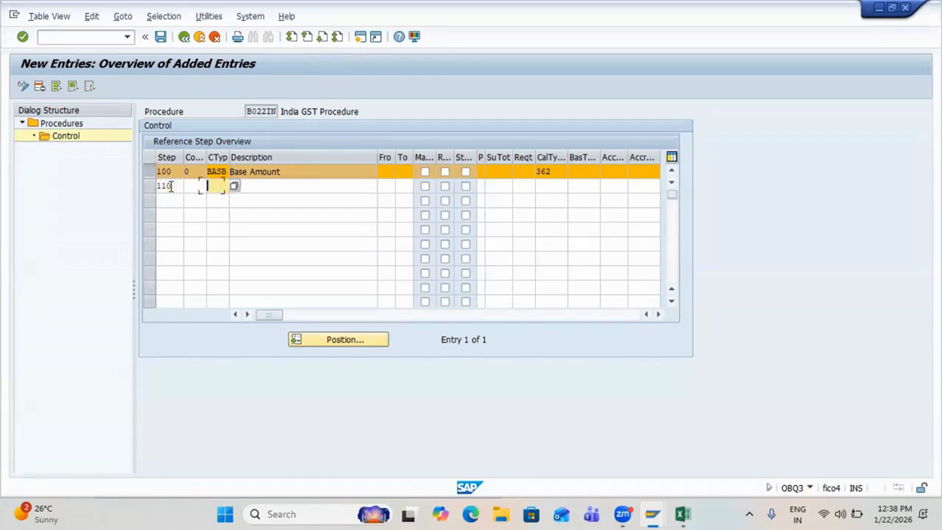
# Step: Copy condition type B22A from cell D358 in the Excel plan
pyautogui.hotkey('alt', 'Tab')
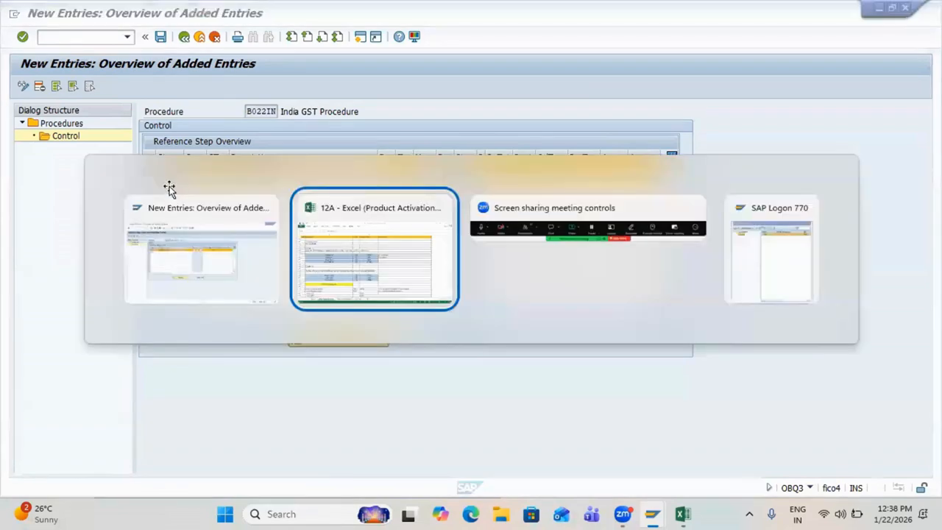
pyautogui.scroll(-5, 340, 293)
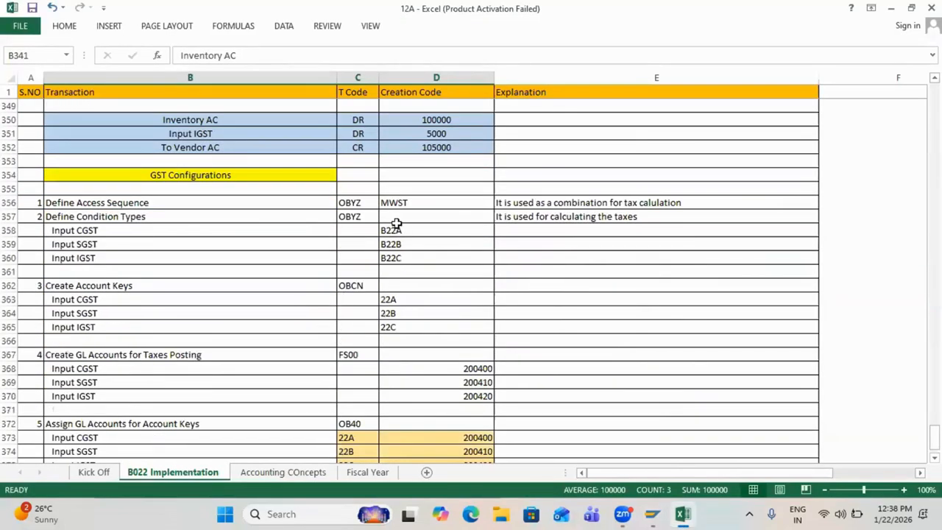
pyautogui.moveTo(390, 233); pyautogui.dragTo(394, 259)
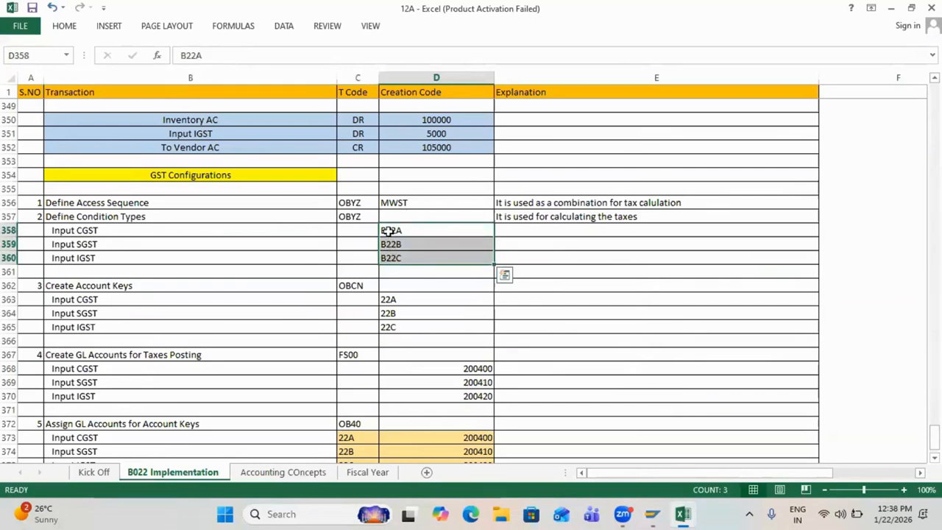
pyautogui.click(387, 231)
pyautogui.hotkey('ctrl', 'c')
# Step: Give step 110 condition type B22A, calculated from step 100 to 100
pyautogui.hotkey('alt', 'Tab')
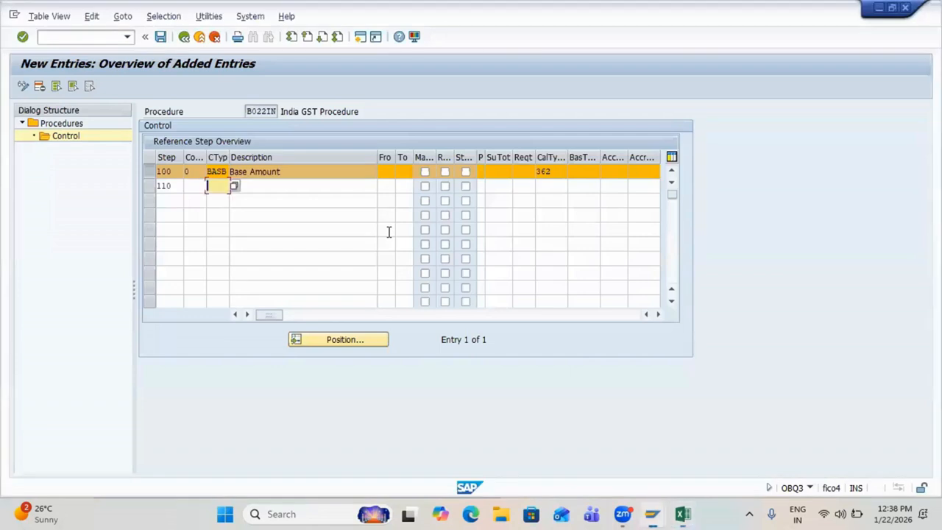
pyautogui.hotkey('ctrl', 'v')
pyautogui.press('Tab')
pyautogui.press('Tab')
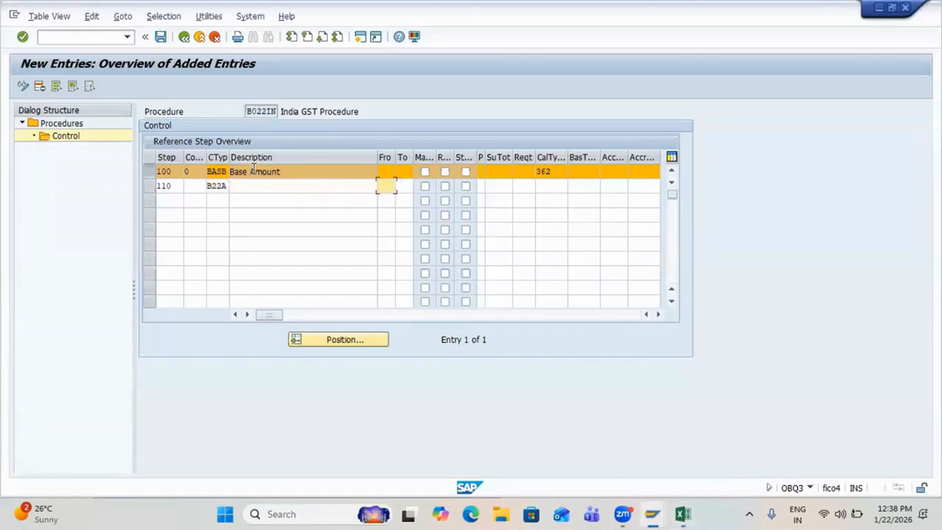
pyautogui.click(162, 172)
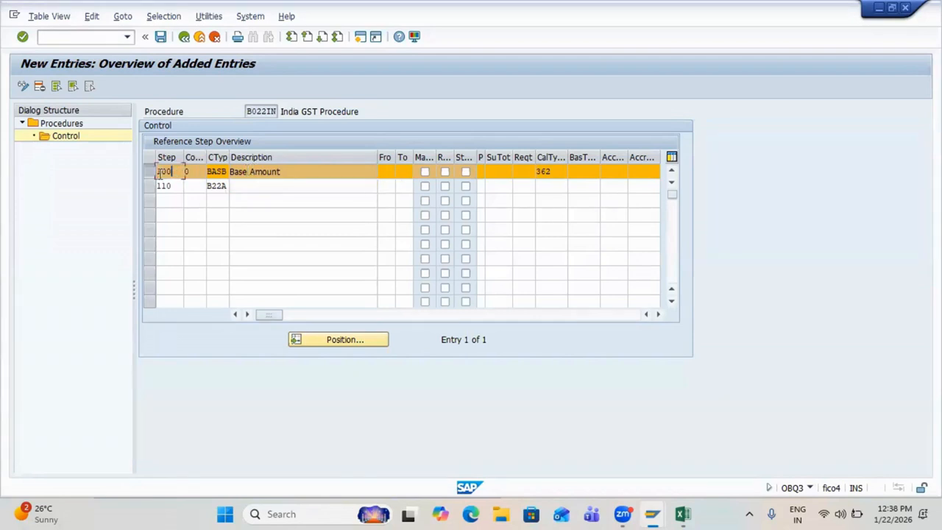
pyautogui.click(382, 186)
pyautogui.write('100')
pyautogui.press('Tab')
pyautogui.write('100')
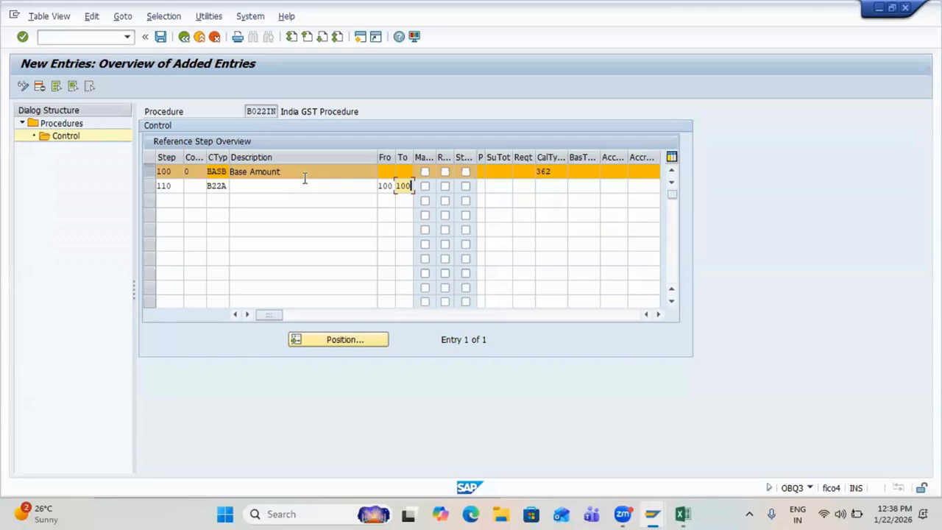
pyautogui.moveTo(320, 111); pyautogui.dragTo(365, 114)
pyautogui.click(364, 114)
pyautogui.press('Return')
# Step: Set account key 22A on step 110, the Input CGST step
pyautogui.moveTo(282, 186); pyautogui.dragTo(231, 189)
pyautogui.click(230, 190)
pyautogui.moveTo(173, 172); pyautogui.dragTo(153, 172)
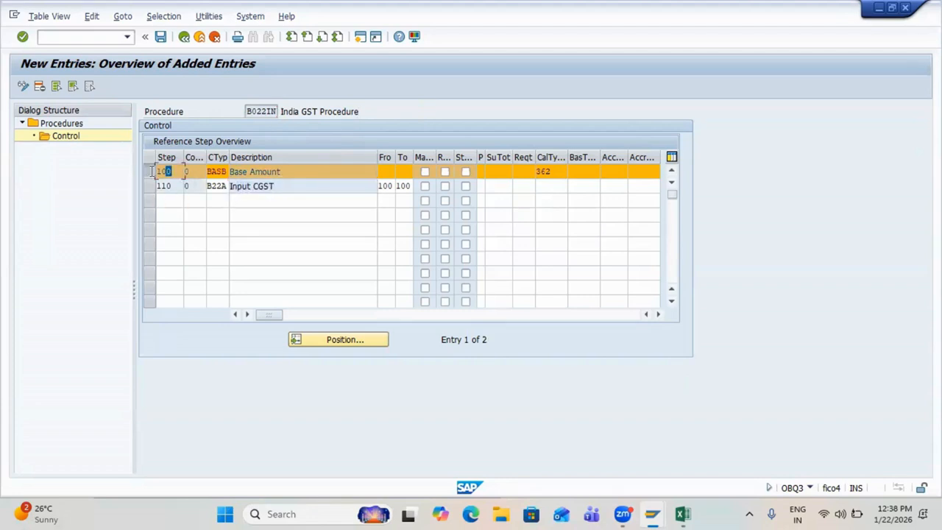
pyautogui.click(151, 171)
pyautogui.click(608, 187)
pyautogui.write('22')
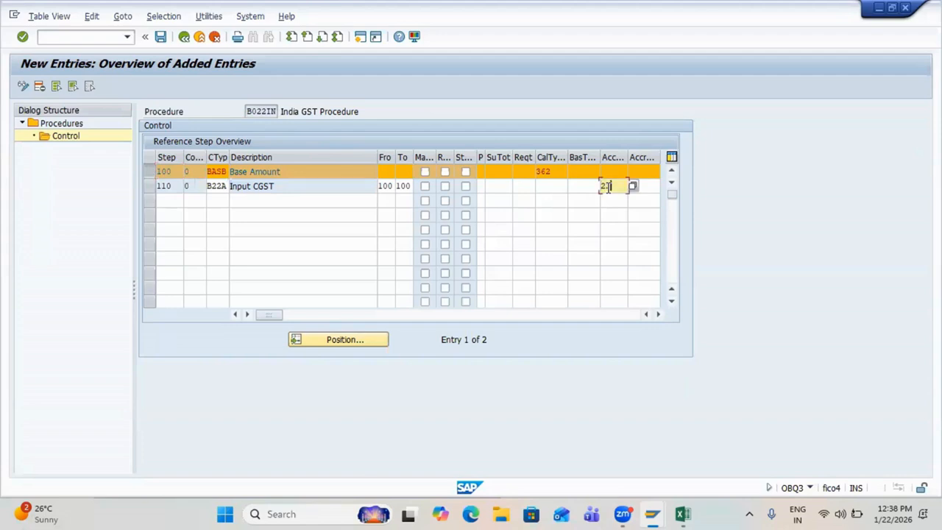
pyautogui.write('A')
pyautogui.press('Return')
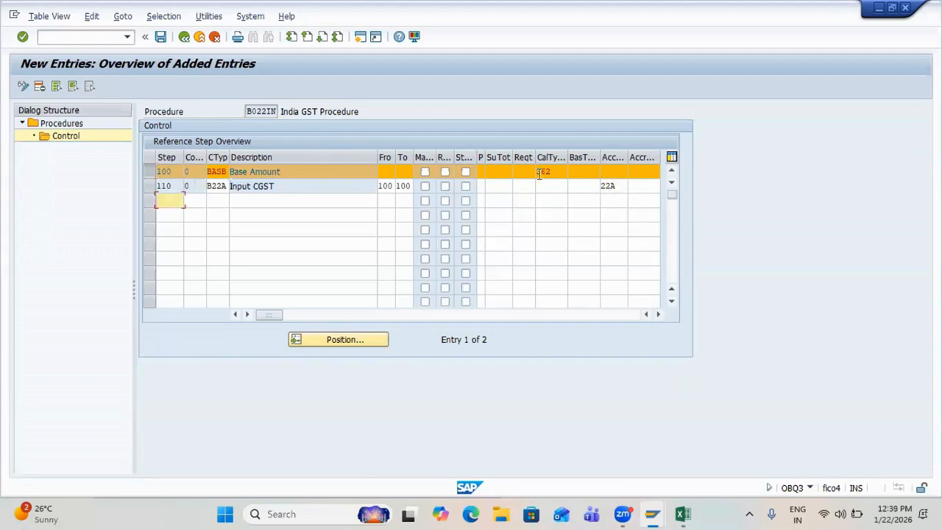
pyautogui.moveTo(273, 185); pyautogui.dragTo(229, 186)
pyautogui.click(223, 171)
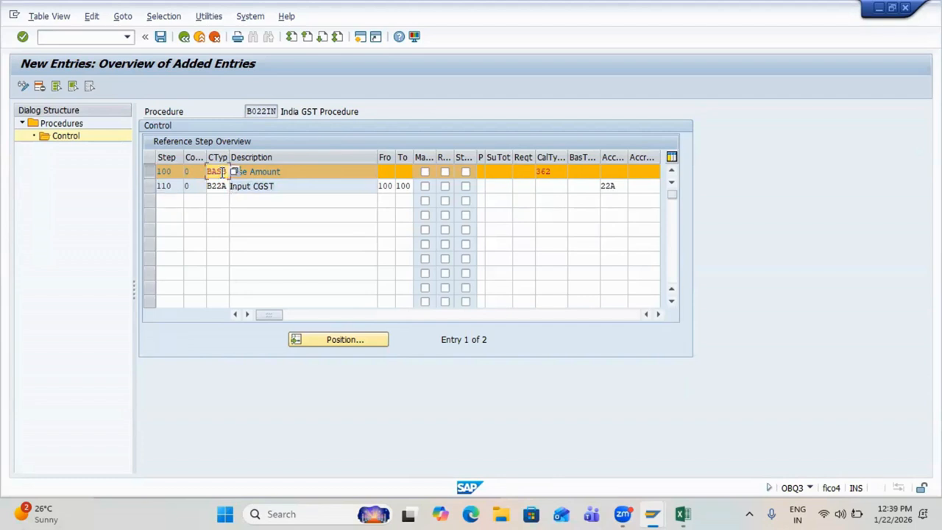
pyautogui.doubleClick(616, 187)
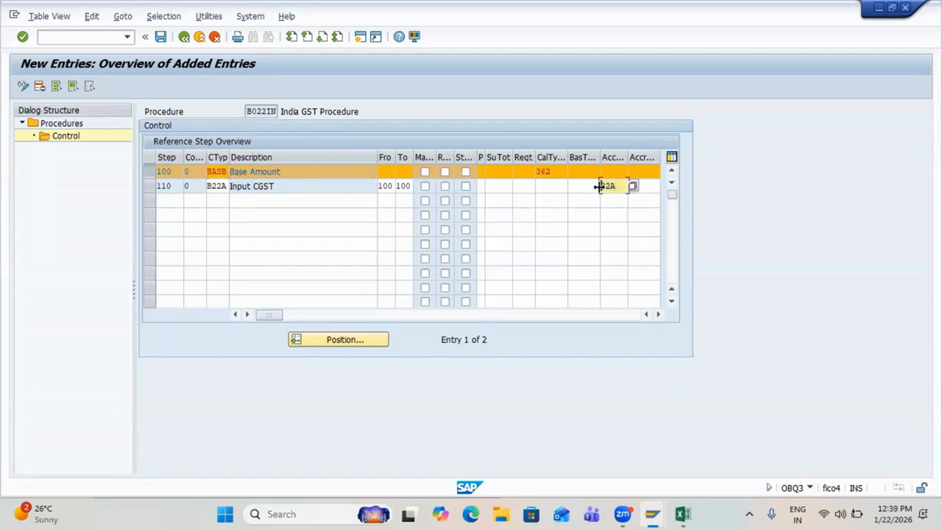
# Step: Add step 120 with B22B Input SGST, from 100 to 100, account key 22B
pyautogui.click(168, 200)
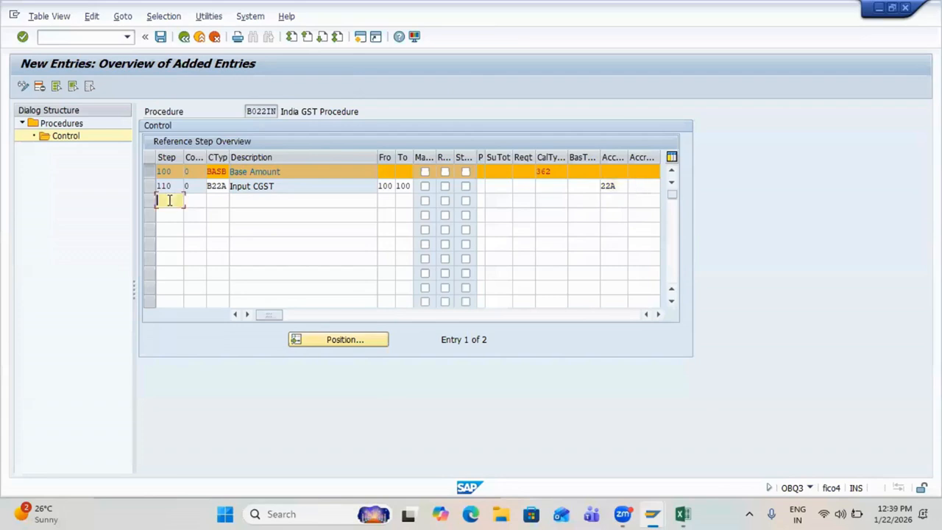
pyautogui.write('120')
pyautogui.press('Tab')
pyautogui.press('Tab')
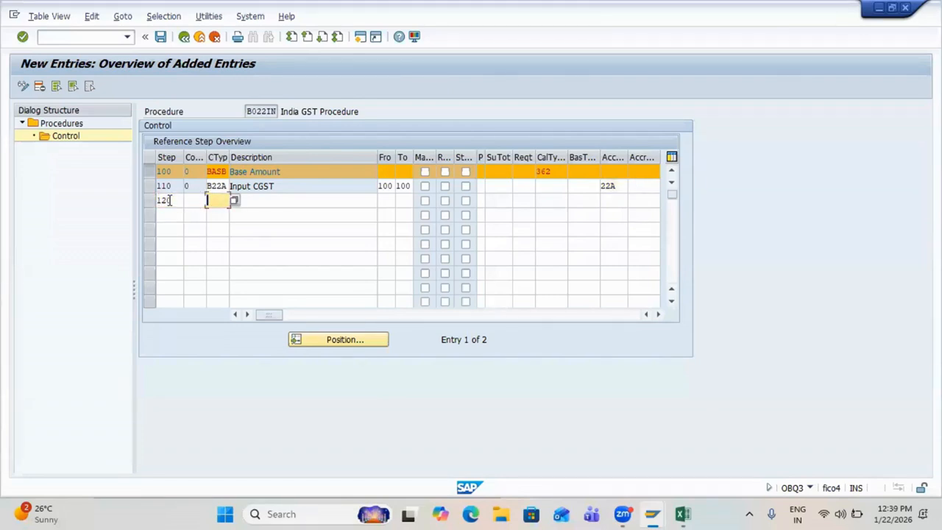
pyautogui.write('B22')
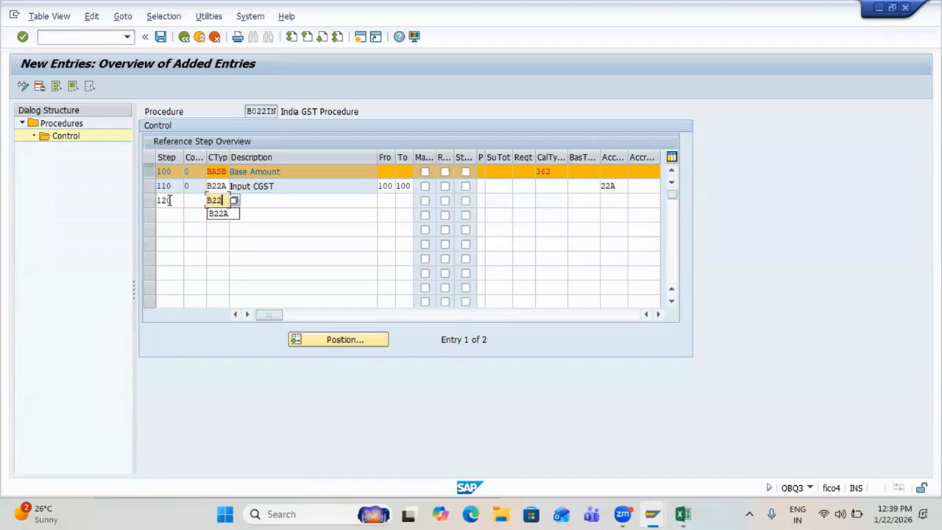
pyautogui.write('B')
pyautogui.press('Tab')
pyautogui.press('Tab')
pyautogui.write('100')
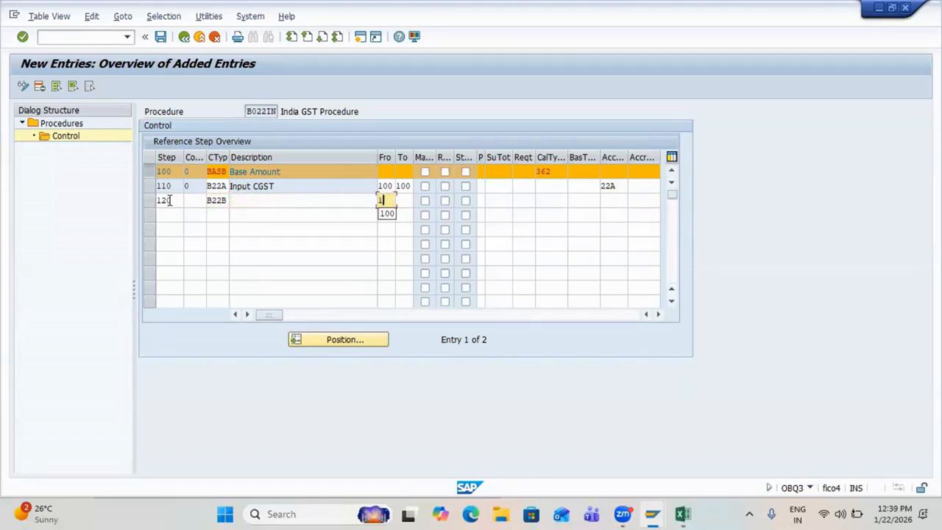
pyautogui.press('Tab')
pyautogui.write('100')
pyautogui.press('Tab')
pyautogui.press('Tab')
pyautogui.press('Tab')
pyautogui.press('Tab')
pyautogui.press('Tab')
pyautogui.press('Tab')
pyautogui.press('Tab')
pyautogui.press('Tab')
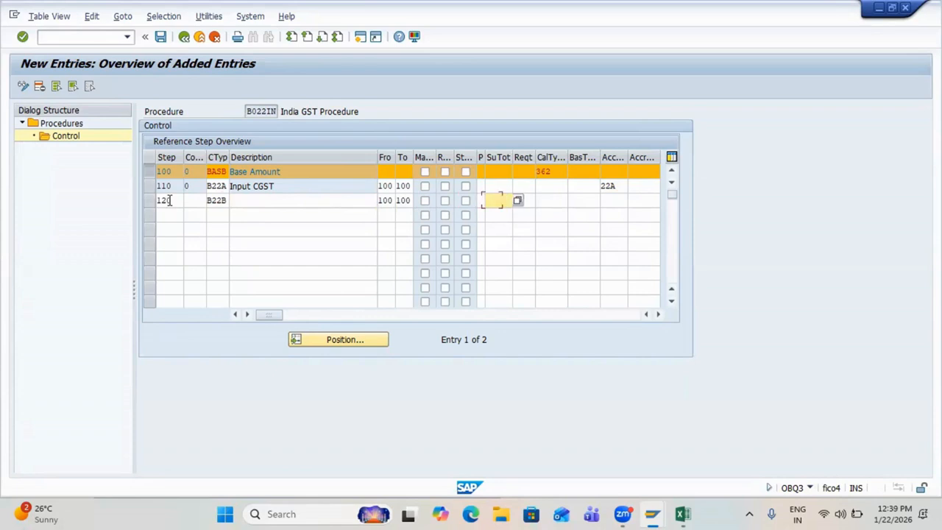
pyautogui.press('Tab')
pyautogui.write('22B')
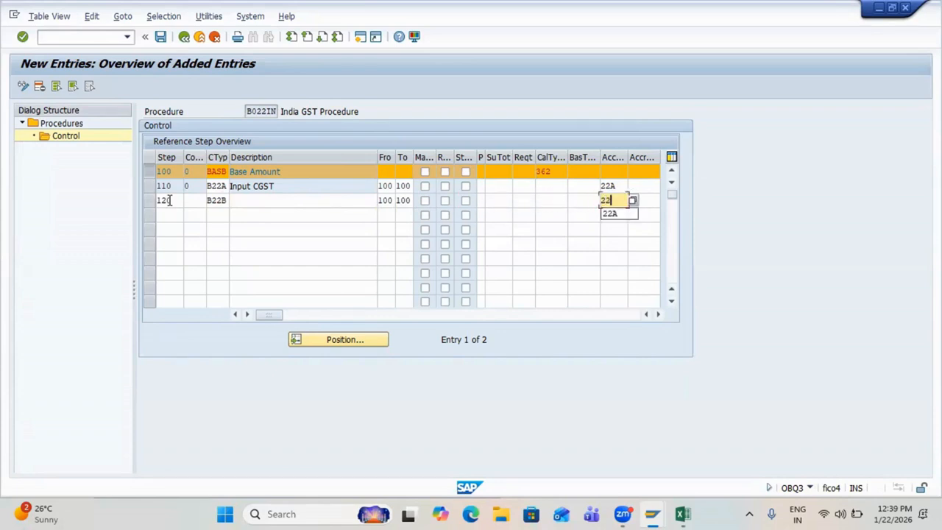
pyautogui.press('Return')
# Step: Add step 130 with B22C Input IGST, from 100 to 100, key 22C, and save
pyautogui.write('130')
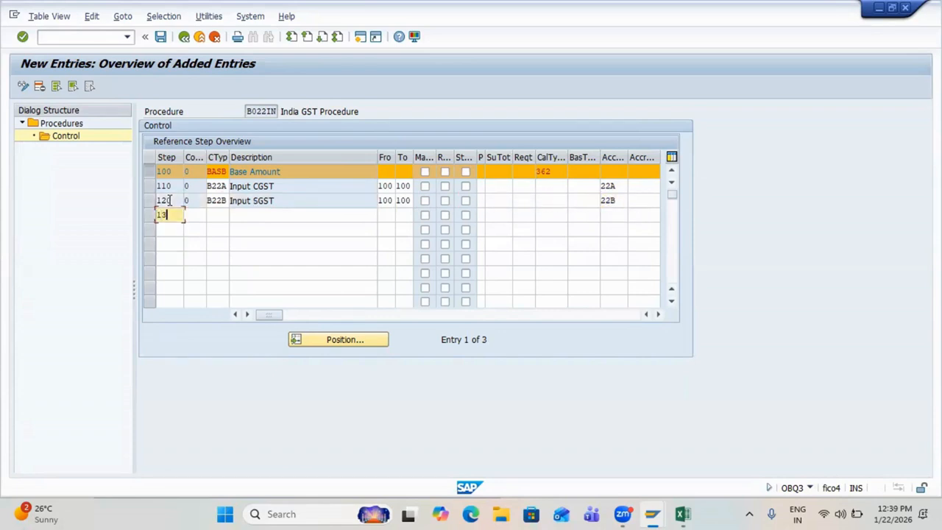
pyautogui.press('Tab')
pyautogui.press('Tab')
pyautogui.write('B22C')
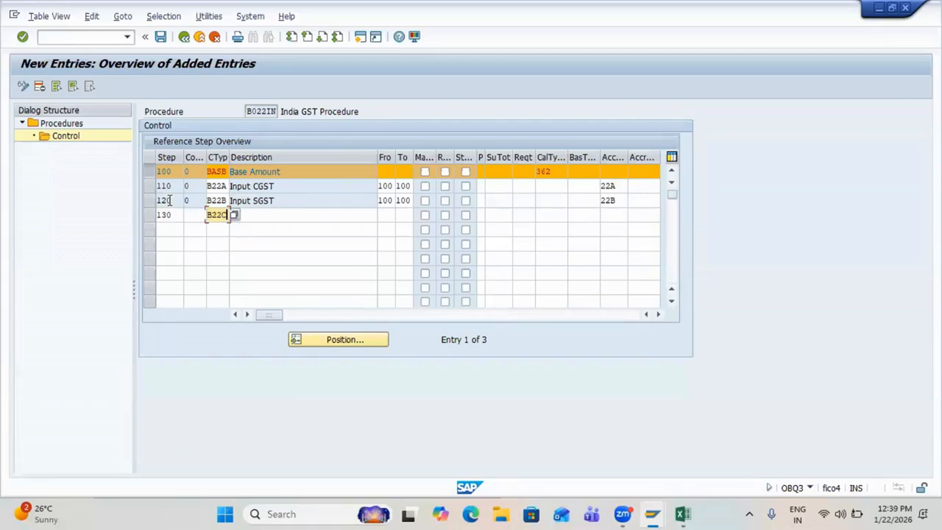
pyautogui.press('Tab')
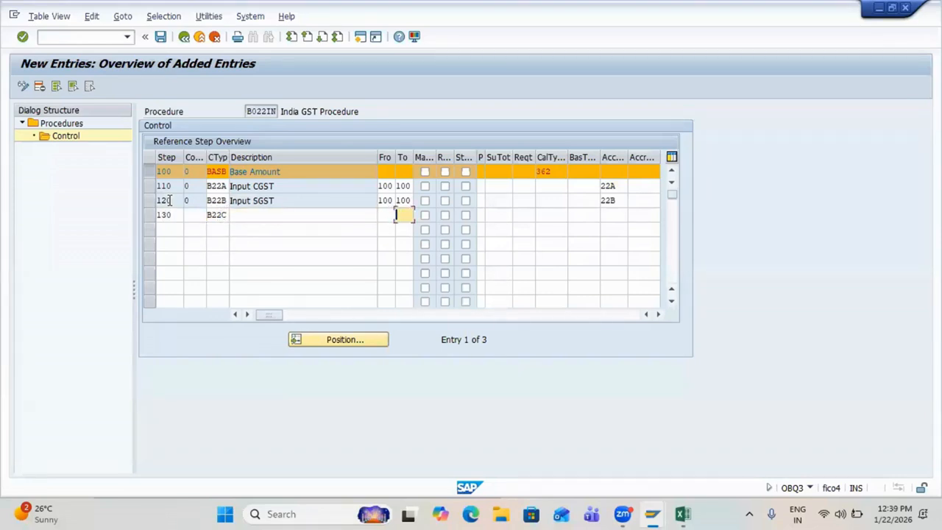
pyautogui.write('100')
pyautogui.press('Tab')
pyautogui.write('100')
pyautogui.press('Tab')
pyautogui.press('Tab')
pyautogui.press('Tab')
pyautogui.press('Tab')
pyautogui.press('Tab')
pyautogui.press('Tab')
pyautogui.press('Tab')
pyautogui.press('Tab')
pyautogui.press('Tab')
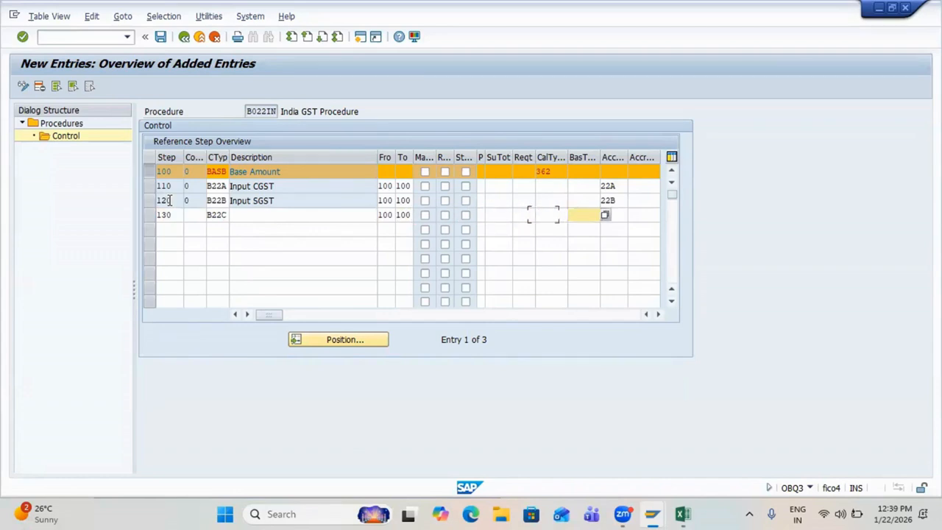
pyautogui.write('22C')
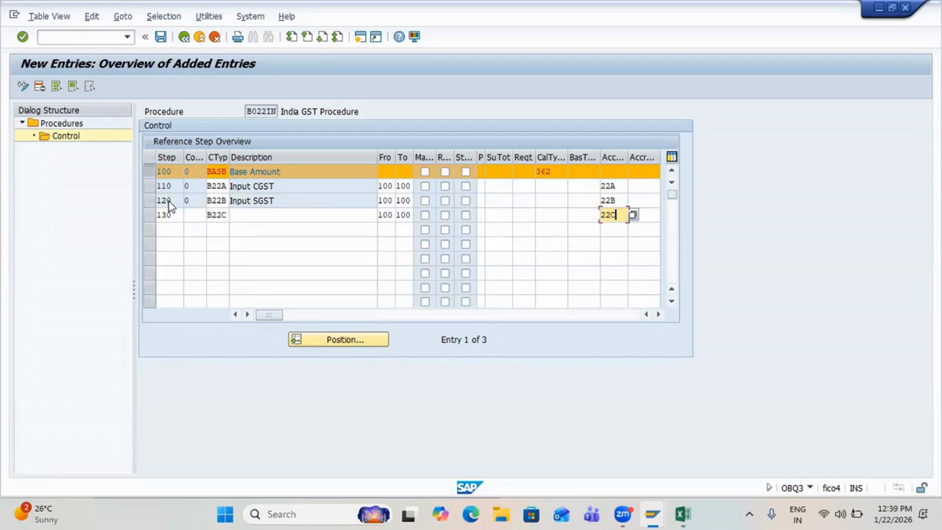
pyautogui.press('Return')
pyautogui.hotkey('ctrl', 's')
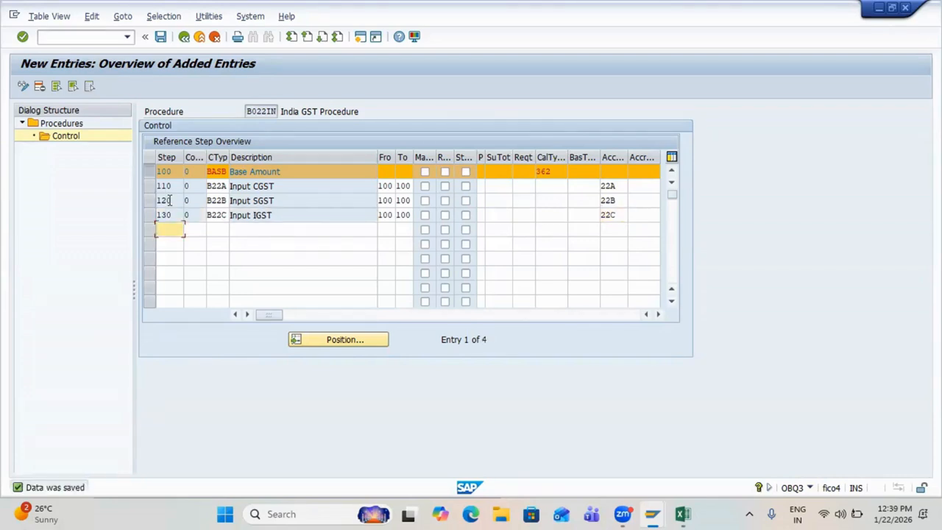
pyautogui.hotkey('ctrl', 's')
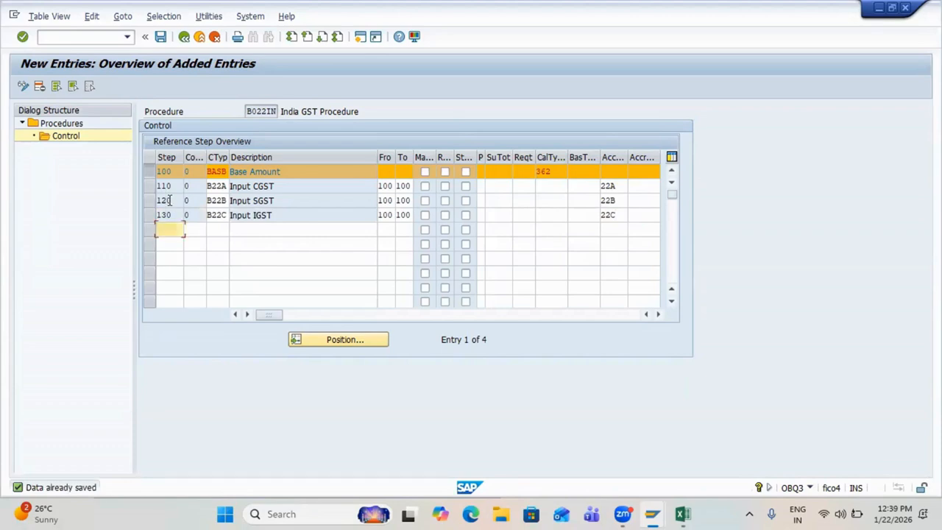
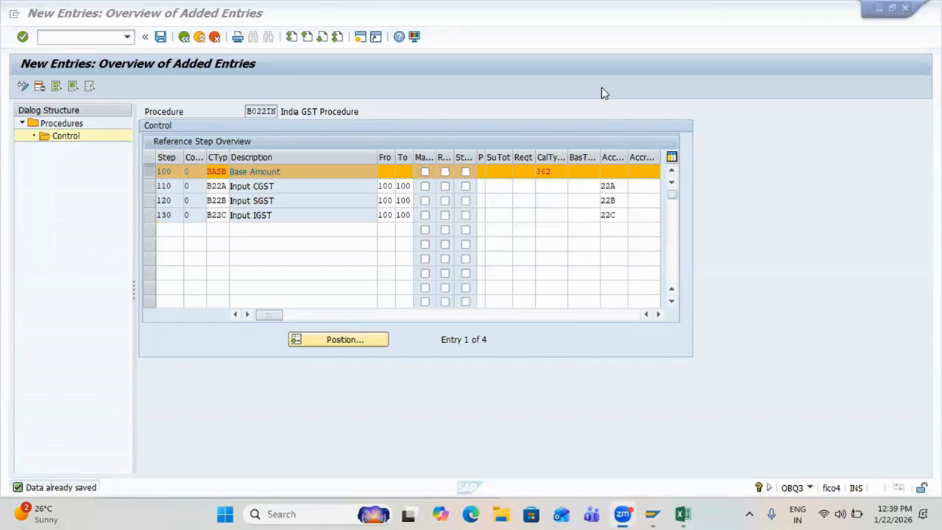
# Step: Highlight routine 362 in the base step's calculation type field
pyautogui.click(537, 171)
pyautogui.doubleClick(538, 172)
pyautogui.click(565, 171)
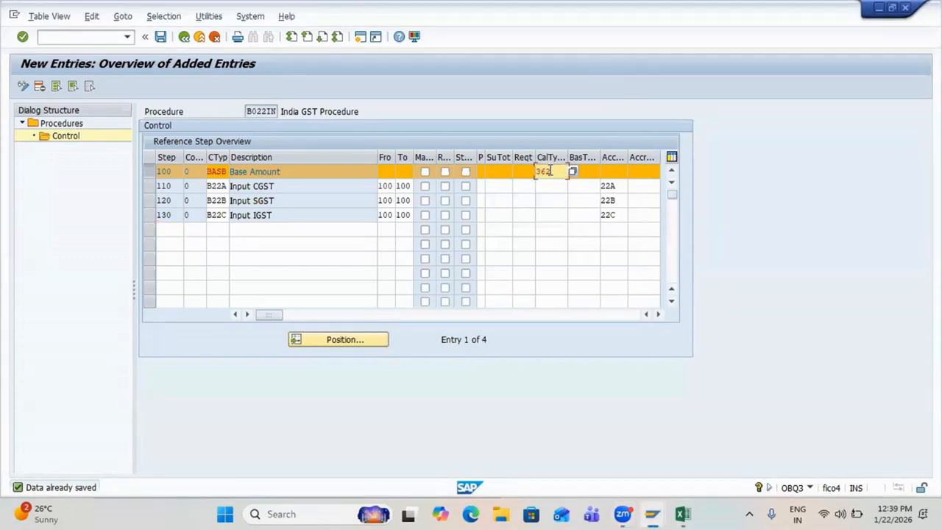
pyautogui.moveTo(550, 171); pyautogui.dragTo(539, 172)
pyautogui.click(554, 173)
pyautogui.click(536, 172)
pyautogui.moveTo(557, 174); pyautogui.dragTo(535, 173)
pyautogui.click(535, 173)
pyautogui.moveTo(554, 174); pyautogui.dragTo(536, 173)
pyautogui.click(535, 172)
# Step: Browse the routines list down to 362 IN taxes value 2, then close it unchanged
pyautogui.click(572, 172)
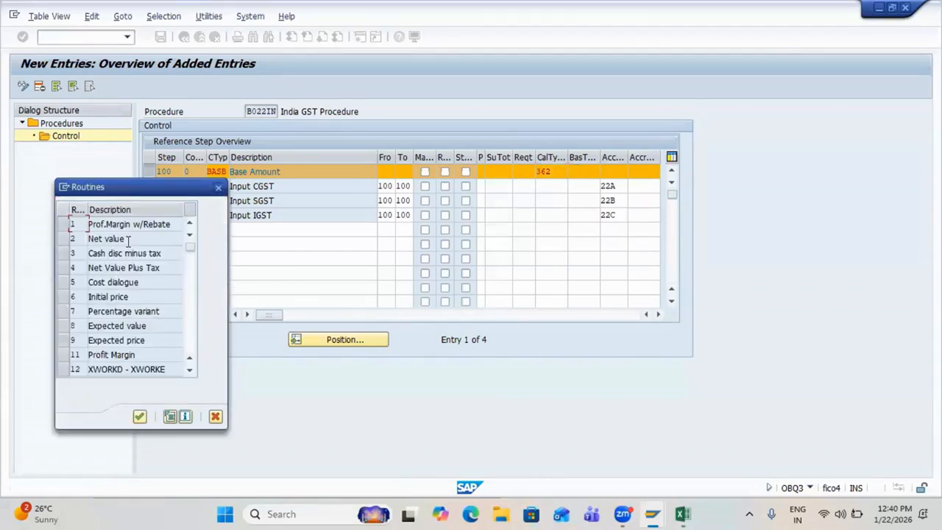
pyautogui.click(126, 239)
pyautogui.click(92, 295)
pyautogui.scroll(-4, 118, 340)
pyautogui.moveTo(189, 240); pyautogui.dragTo(189, 309)
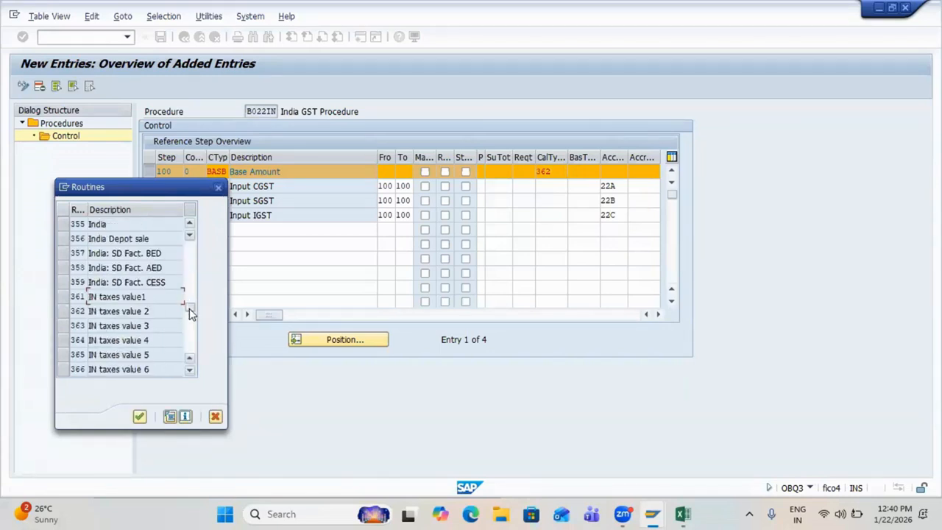
pyautogui.click(63, 311)
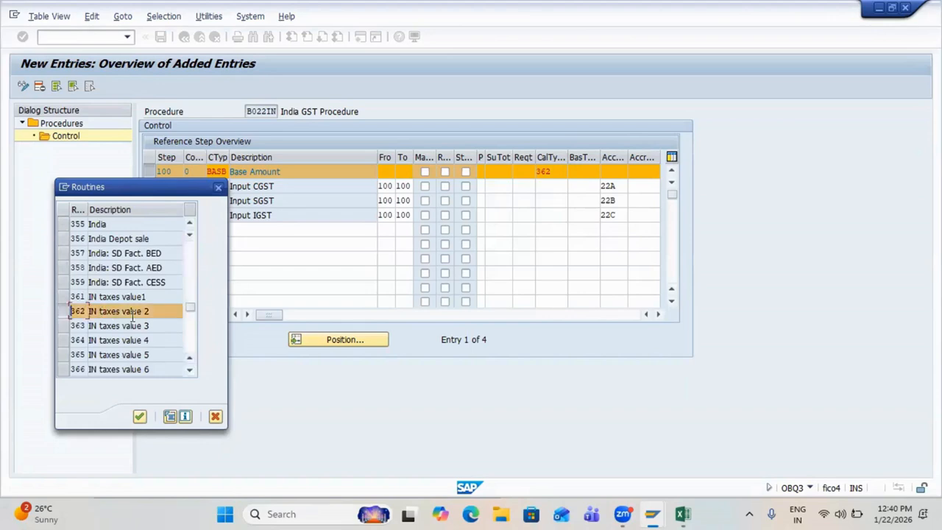
pyautogui.click(155, 312)
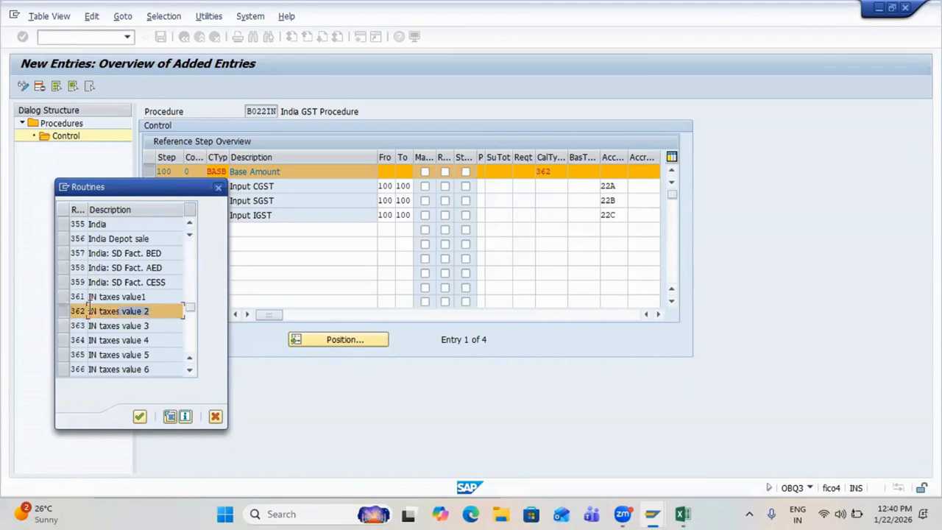
pyautogui.click(217, 190)
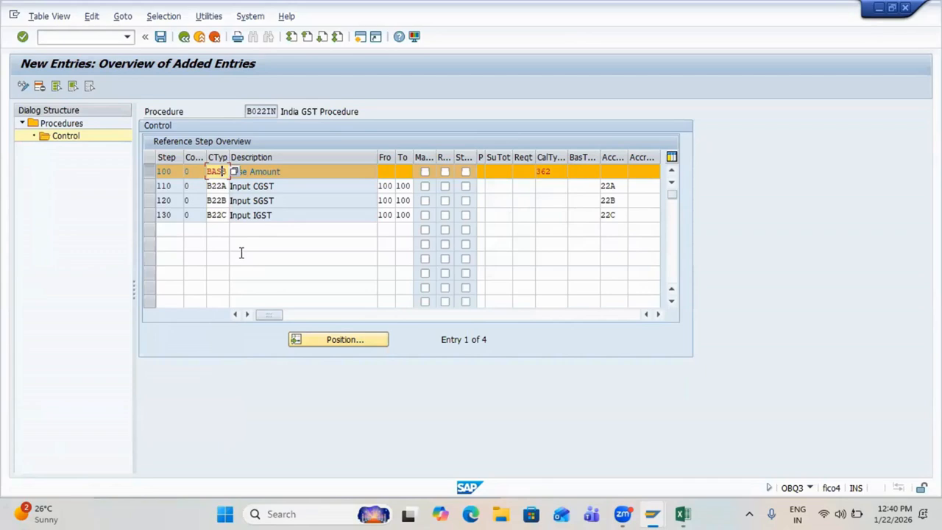
# Step: Confirm the B022IN control steps and return to the tax procedures overview
pyautogui.hotkey('ctrl', 's')
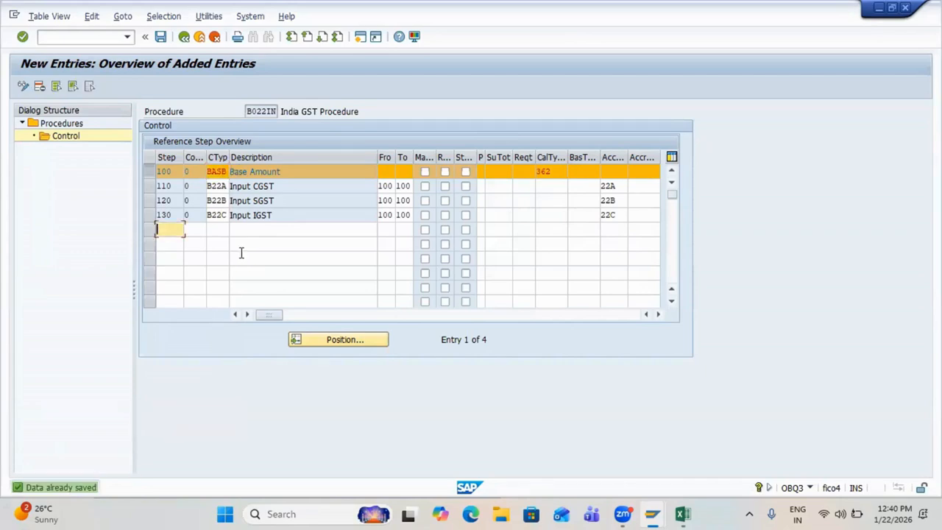
pyautogui.press('F3')
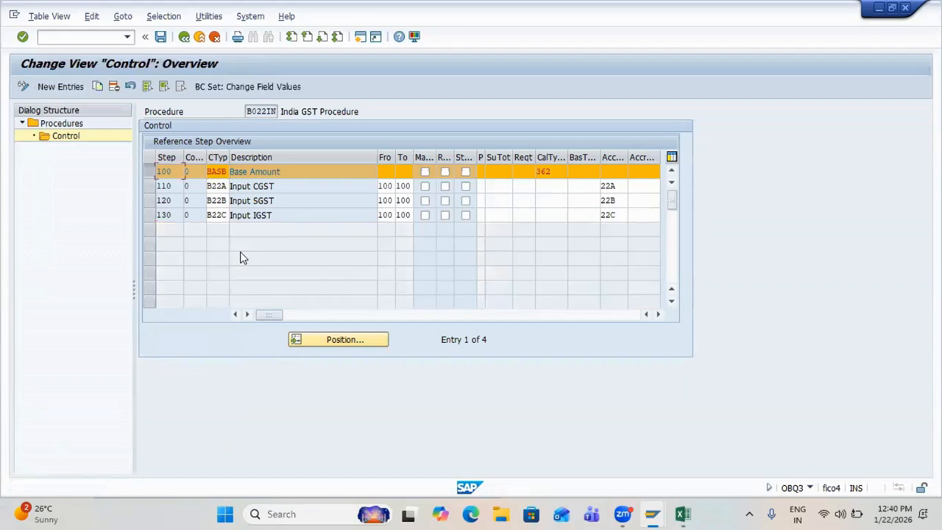
pyautogui.press('F3')
pyautogui.press('F3')
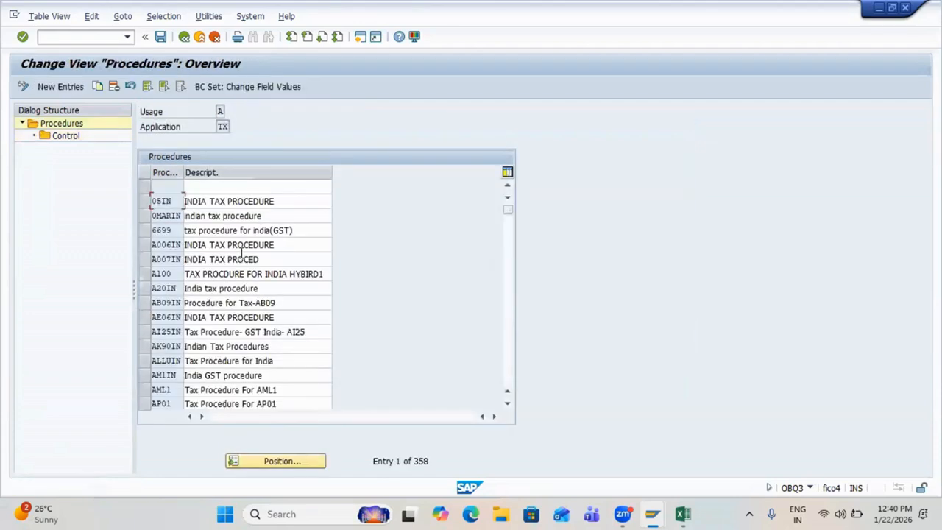
pyautogui.hotkey('alt', 'Tab')
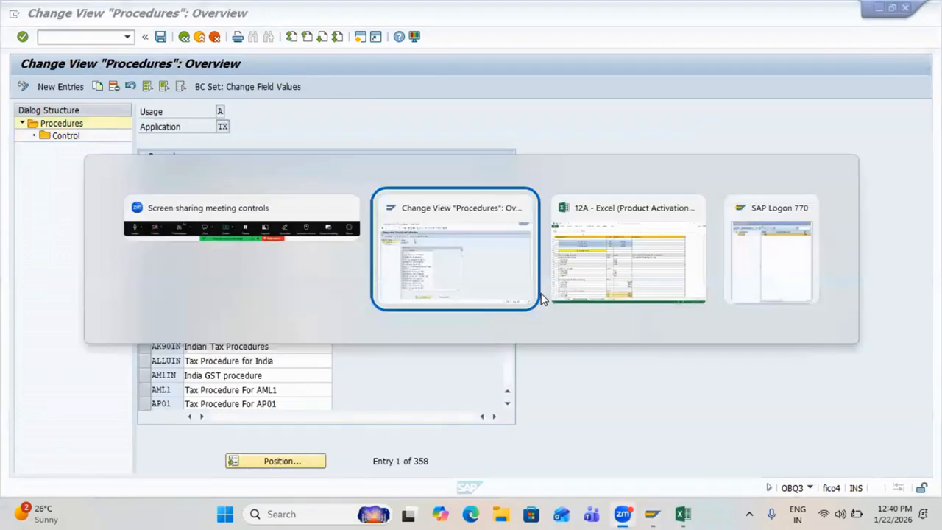
pyautogui.hotkey('alt', 'Tab')
# Step: Enter B022IN on row 377 for Define Tax Procedure
pyautogui.scroll(-4, 422, 372)
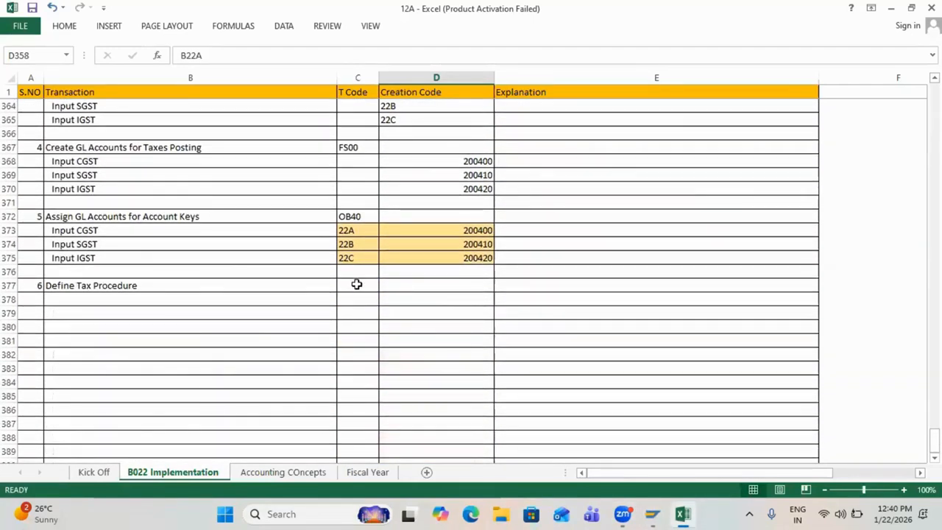
pyautogui.click(356, 285)
pyautogui.write('B2')
pyautogui.press('BackSpace')
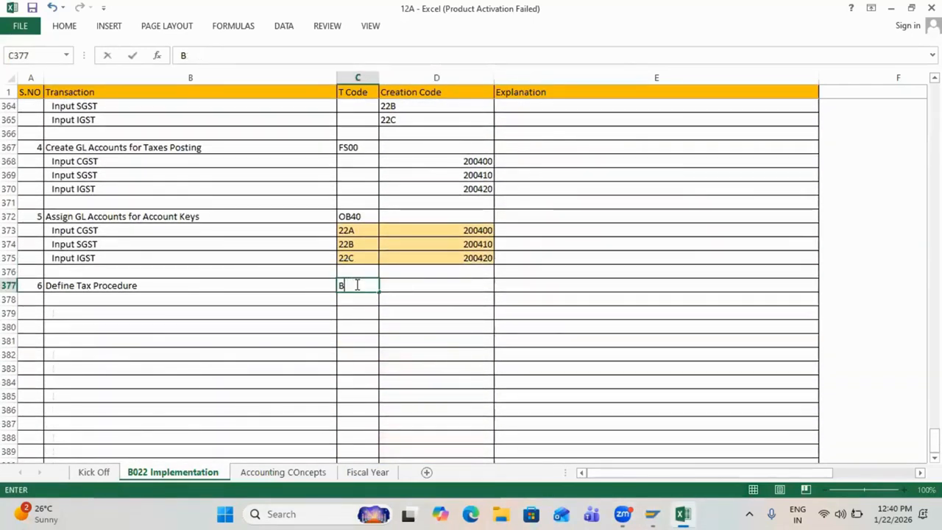
pyautogui.write('022IN')
pyautogui.press('Return')
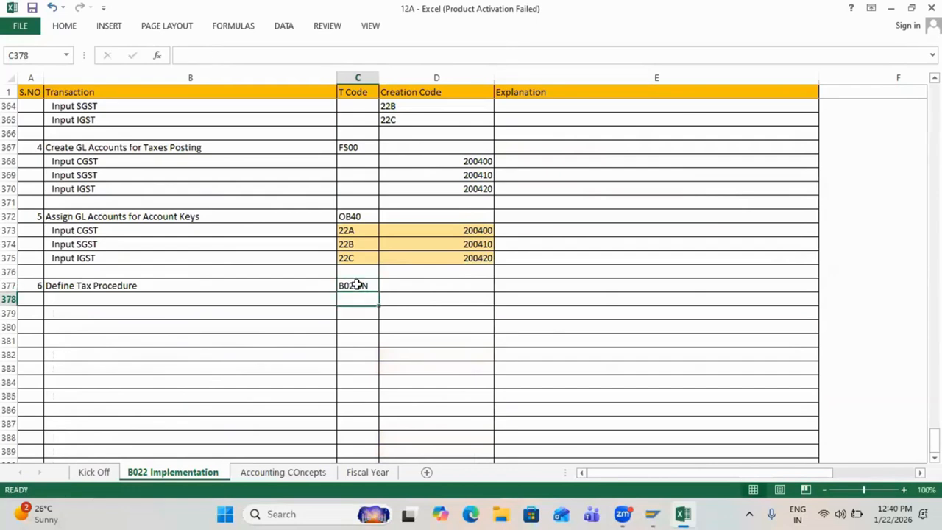
# Step: Start row 378 as step 7, Assign Procedure in country
pyautogui.press('Home')
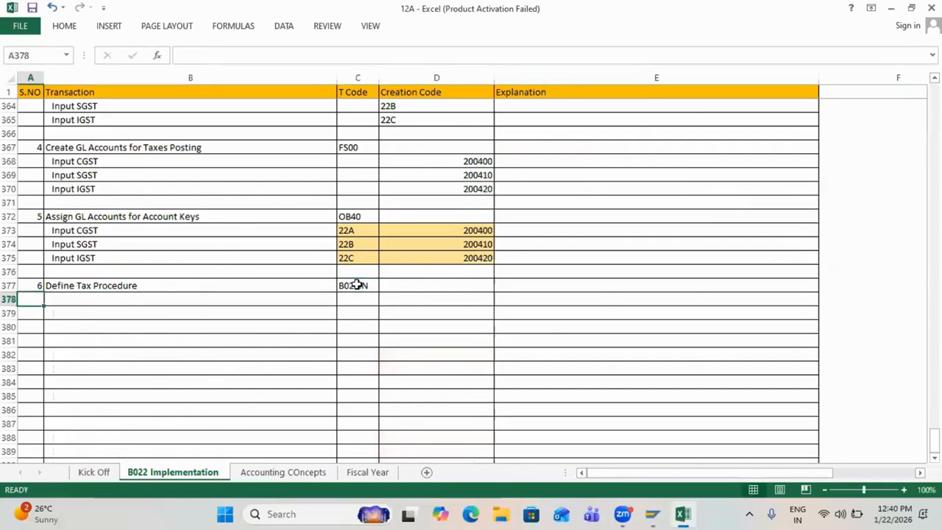
pyautogui.write('7')
pyautogui.press('Tab')
pyautogui.write('Assign ')
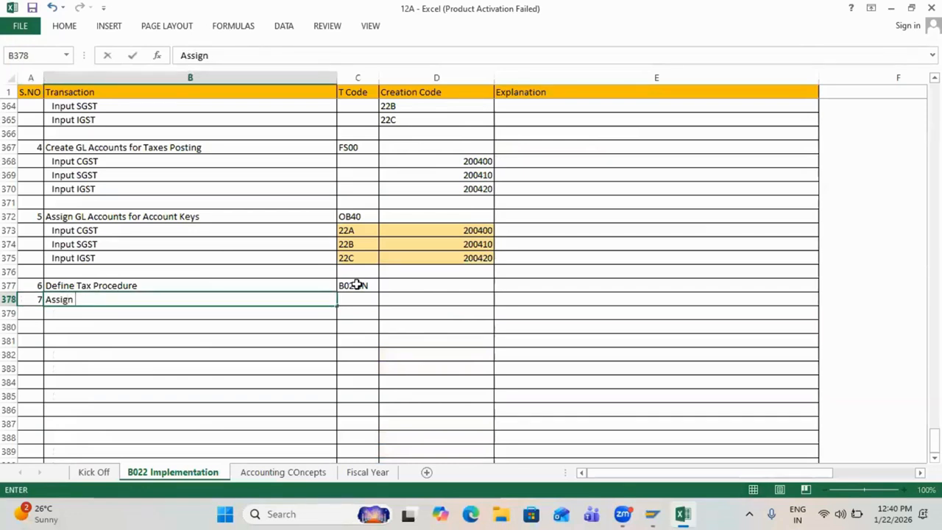
pyautogui.write('Procedure ')
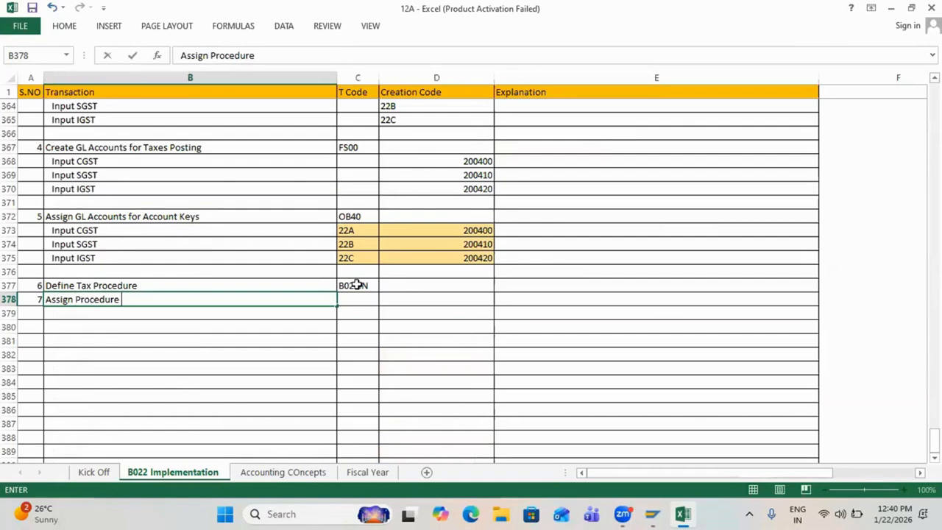
pyautogui.write('for')
pyautogui.press('BackSpace')
pyautogui.press('BackSpace')
pyautogui.press('BackSpace')
pyautogui.press('BackSpace')
pyautogui.write('in country')
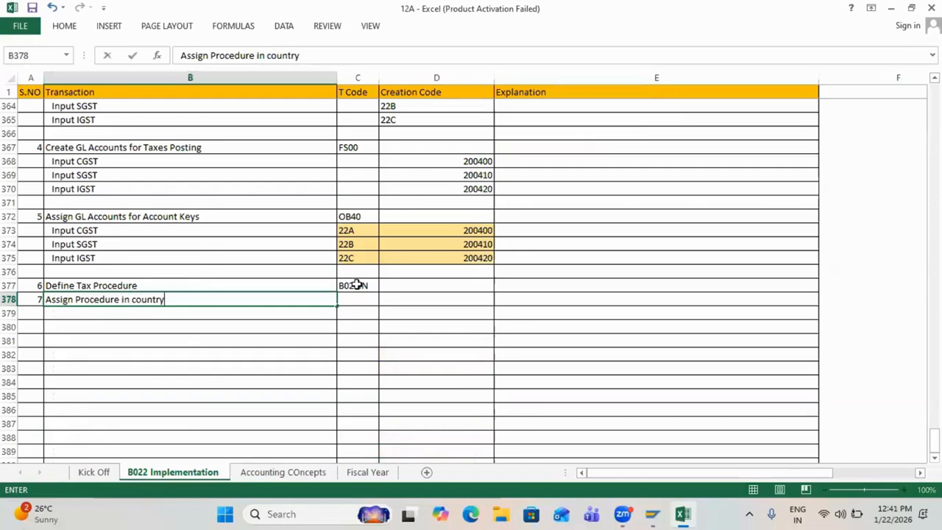
pyautogui.press('Tab')
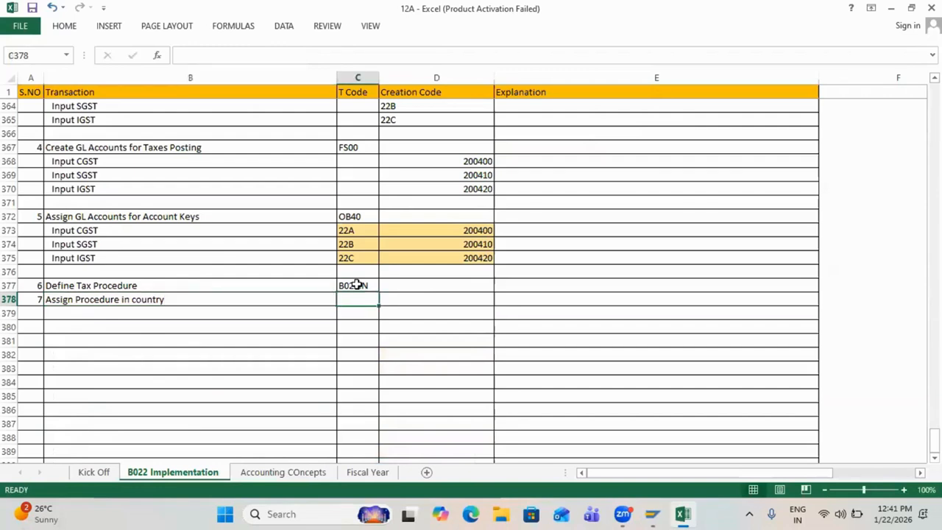
# Step: Move B022IN to row 377's Creation Code column and enter T code OBYZ
pyautogui.click(343, 282)
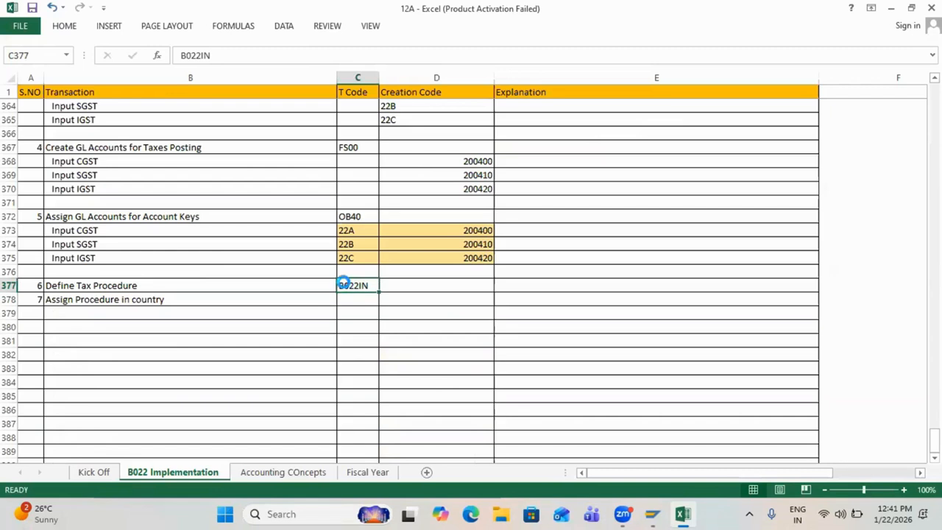
pyautogui.hotkey('ctrl', 'c')
pyautogui.press('Right')
pyautogui.hotkey('ctrl', 'v')
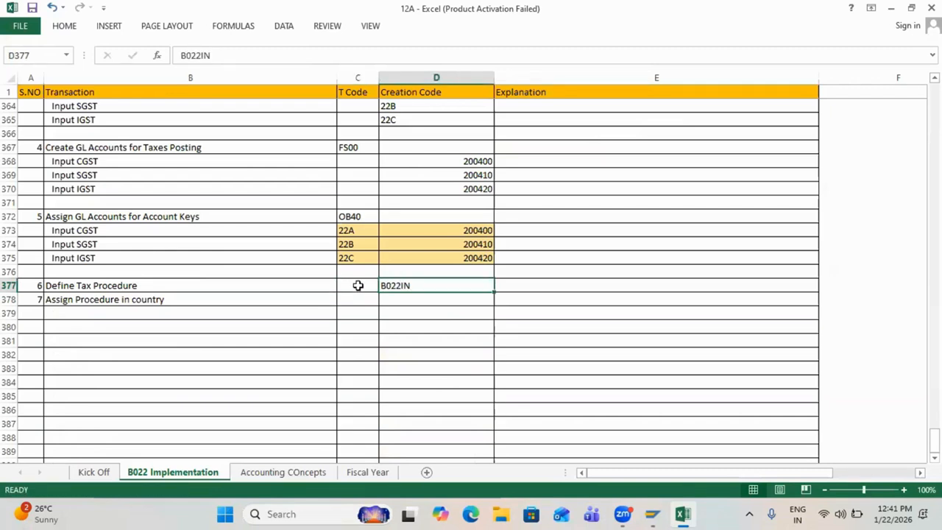
pyautogui.click(357, 286)
pyautogui.write('OBQ3')
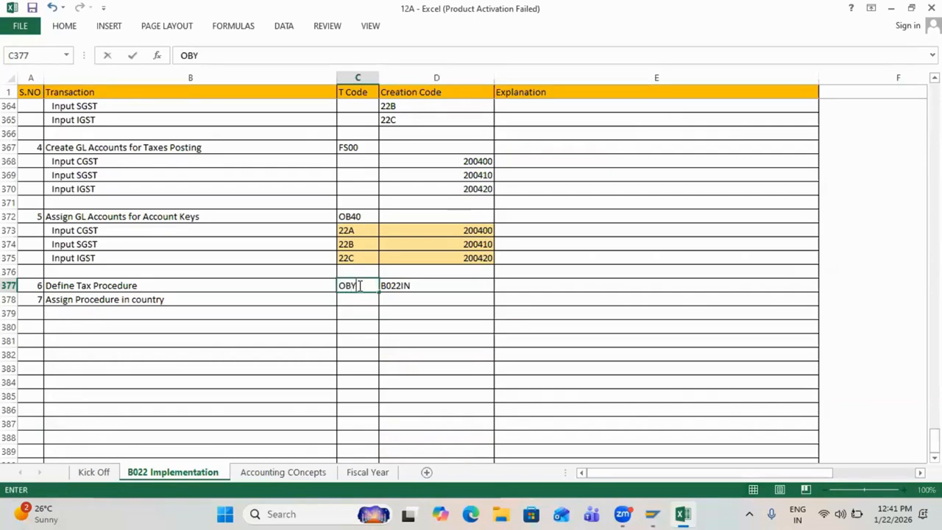
pyautogui.press('Return')
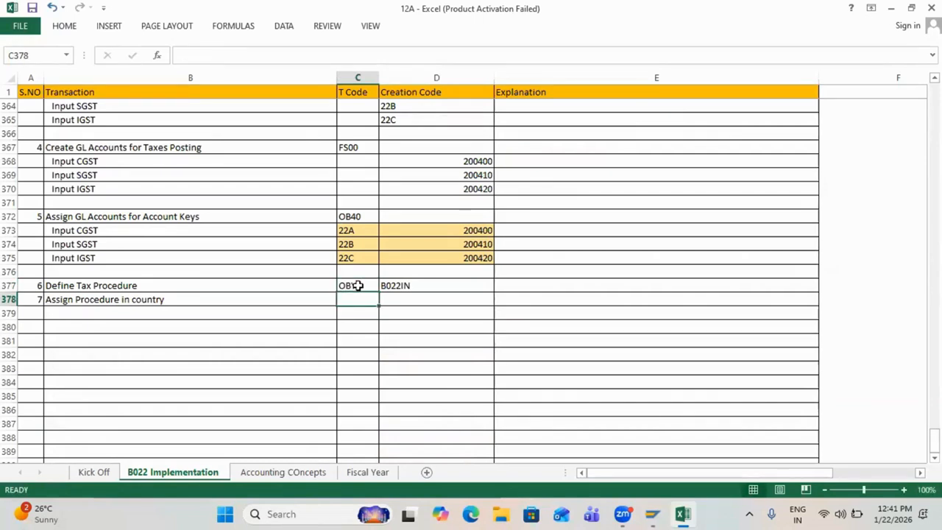
# Step: Record T code OBBG and creation code IN-B022IN for step 7
pyautogui.write('OBBG')
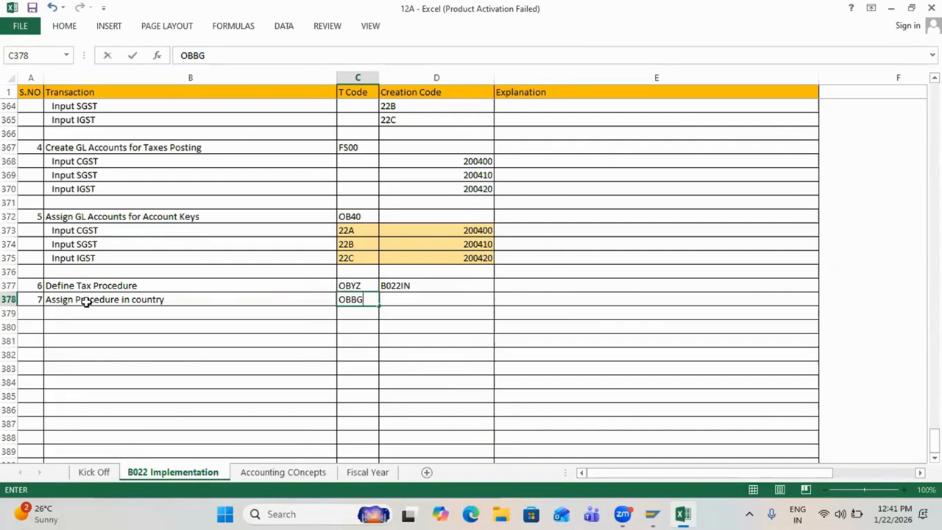
pyautogui.click(81, 300)
pyautogui.click(415, 300)
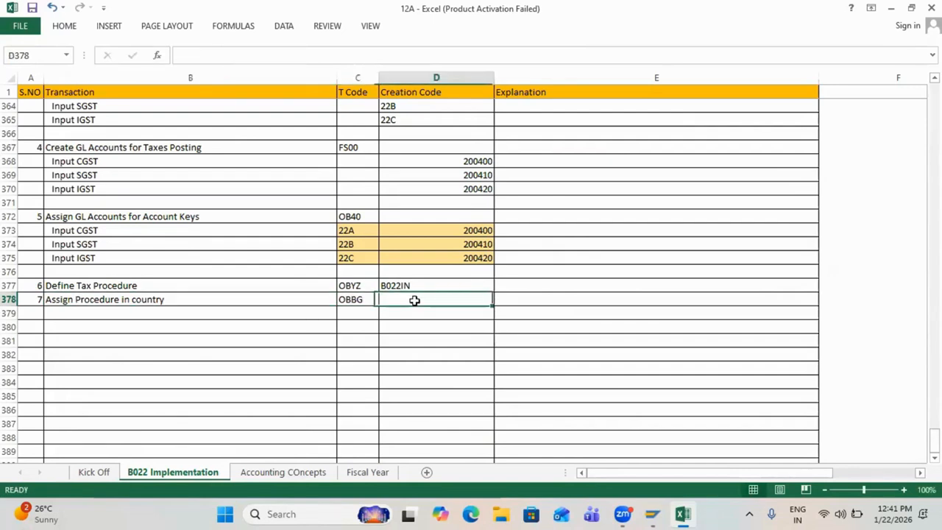
pyautogui.write('IN-')
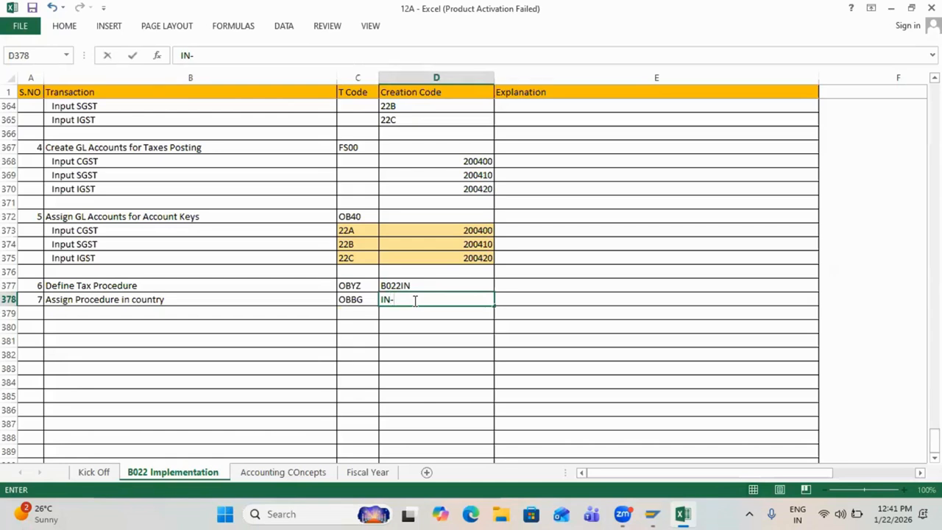
pyautogui.write('B022IN')
pyautogui.press('Return')
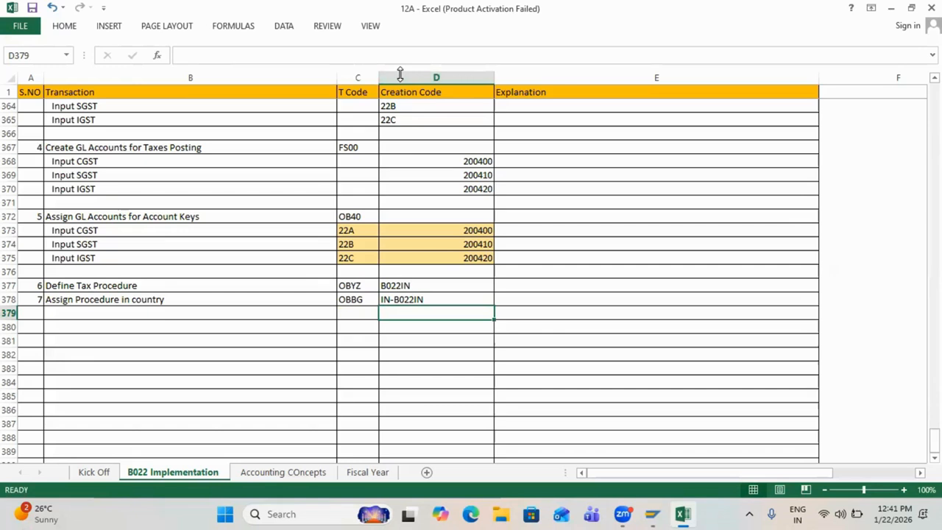
# Step: Review the entries across row 378
pyautogui.hotkey('alt', 'Tab')
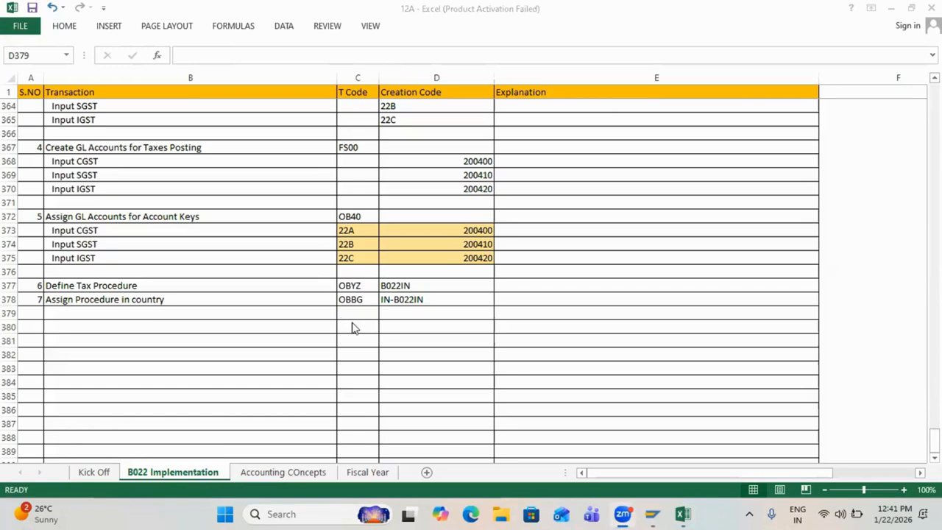
pyautogui.click(283, 311)
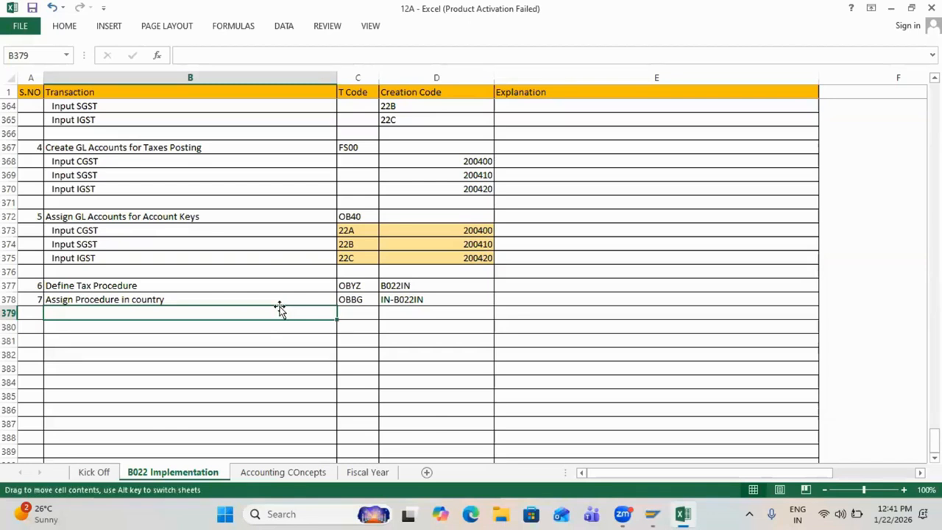
pyautogui.click(279, 306)
pyautogui.press('Right')
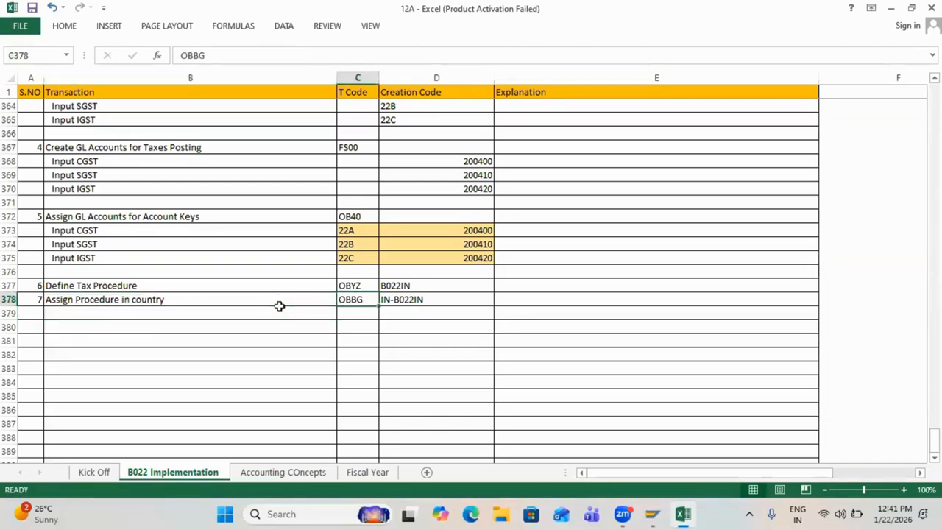
pyautogui.press('Left')
pyautogui.press('Right')
pyautogui.press('Right')
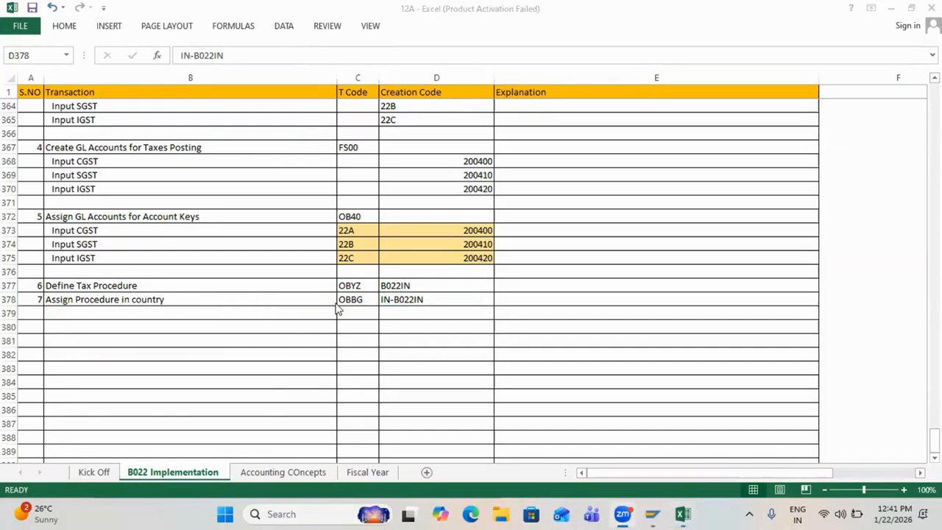
pyautogui.hotkey('alt', 'Tab')
pyautogui.hotkey('alt', 'Tab')
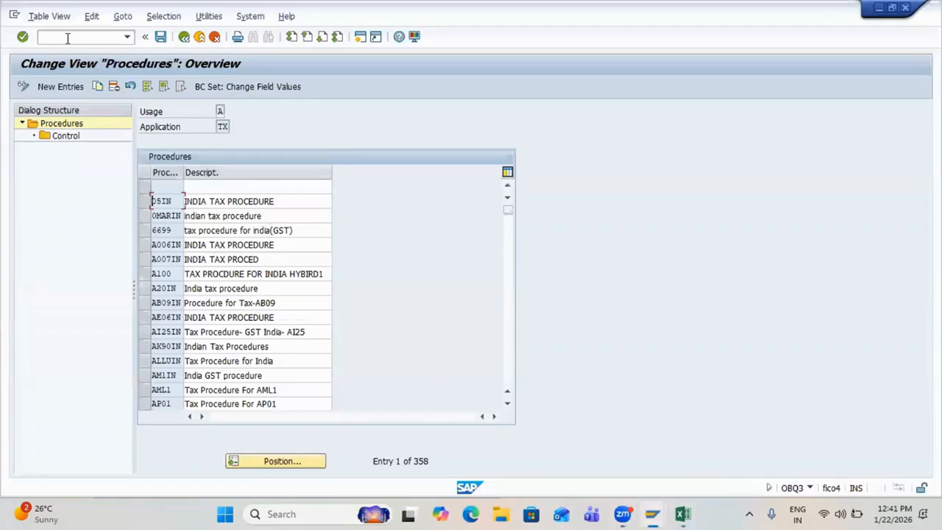
# Step: Run OBBG and position the country table on IN (India)
pyautogui.click(67, 38)
pyautogui.write('/n')
pyautogui.press('Return')
pyautogui.write('ob')
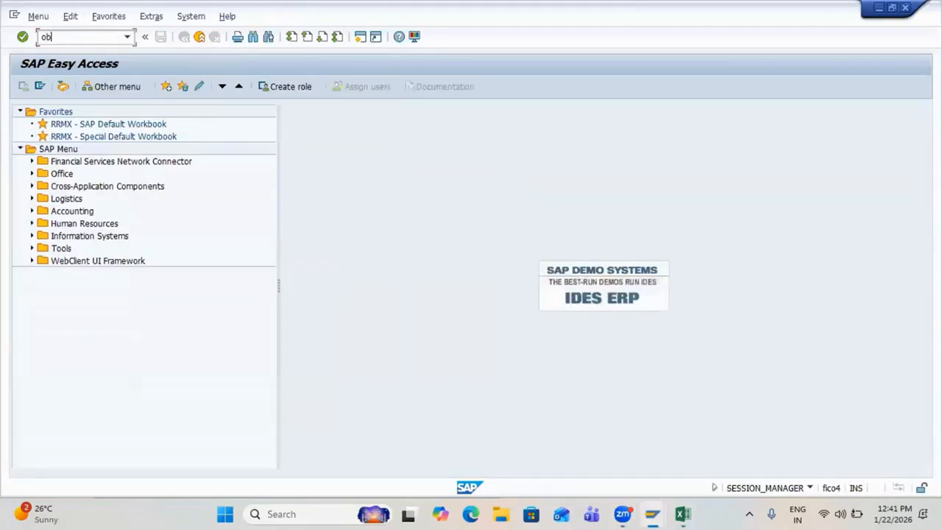
pyautogui.write('bg')
pyautogui.press('Return')
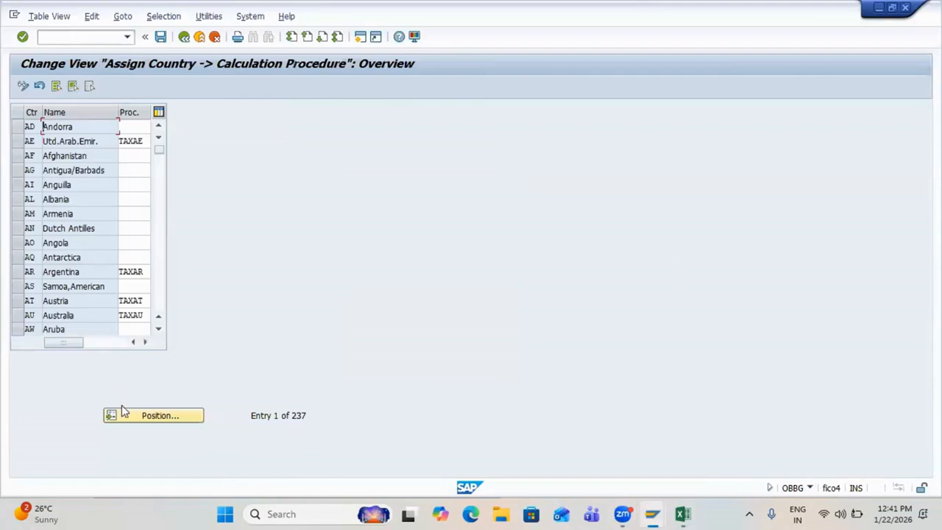
pyautogui.click(126, 413)
pyautogui.write('I')
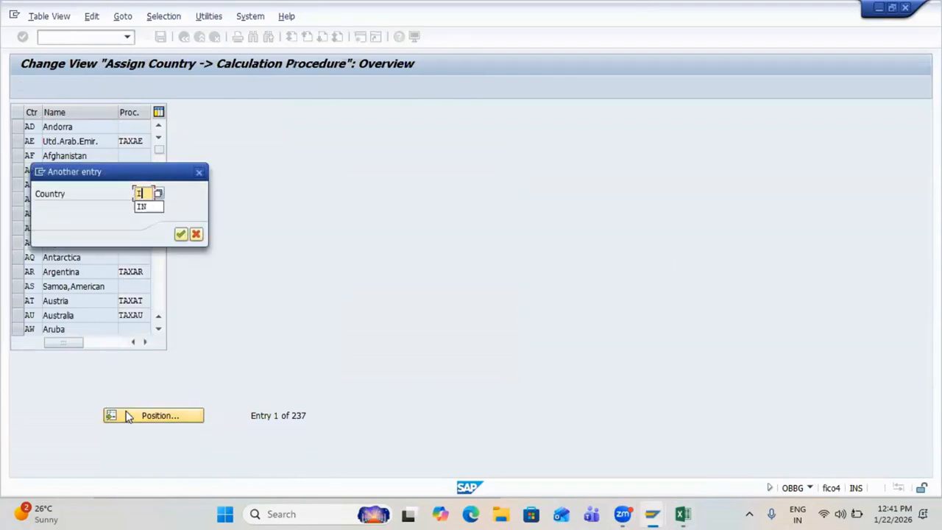
pyautogui.write('N')
pyautogui.press('Return')
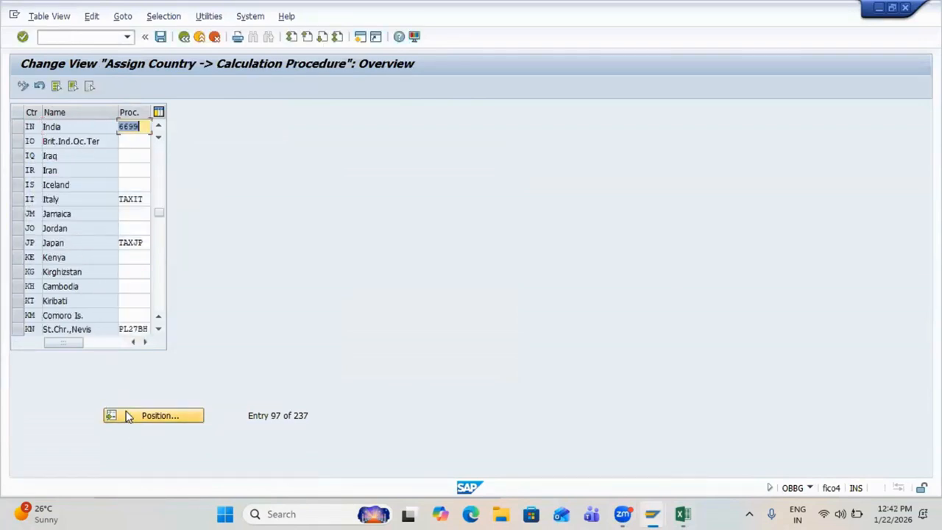
# Step: Replace India's procedure 6699 with B022IN and save it under the customizing request
pyautogui.press('BackSpace')
pyautogui.write('B022IN')
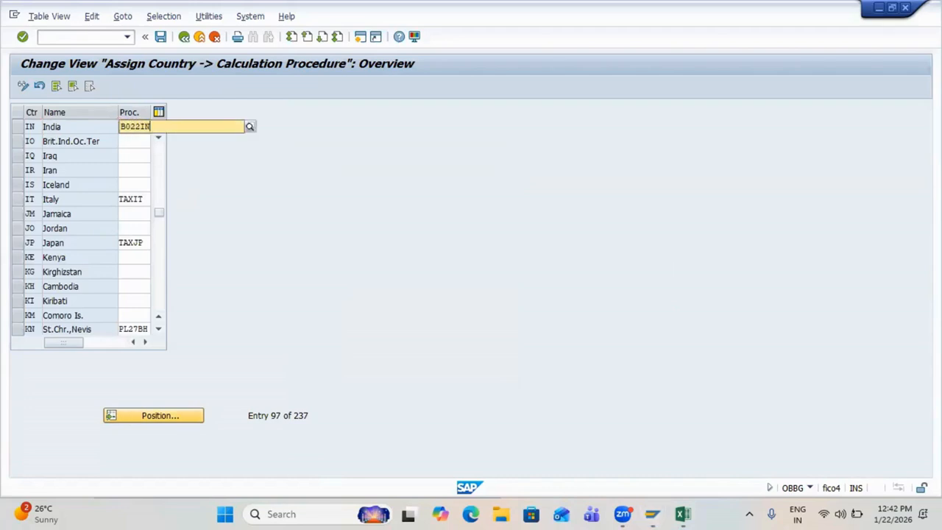
pyautogui.press('Return')
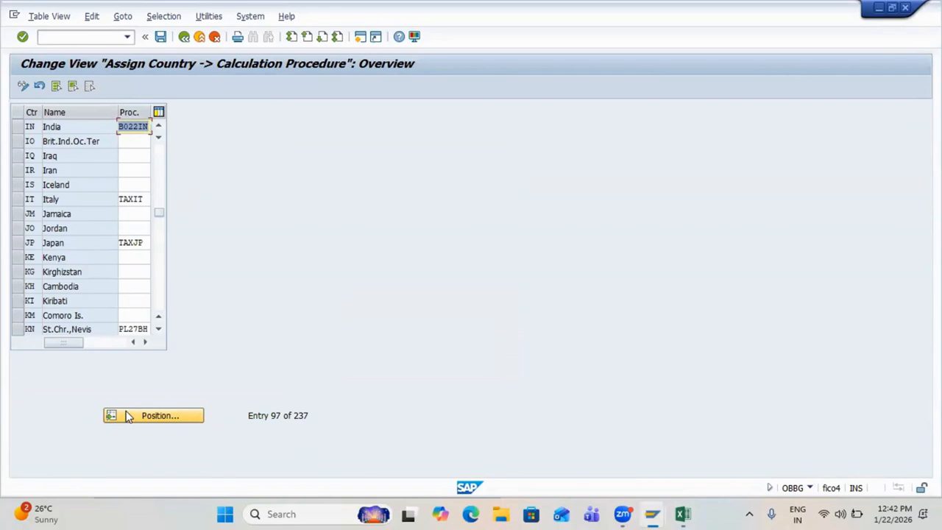
pyautogui.hotkey('ctrl', 's')
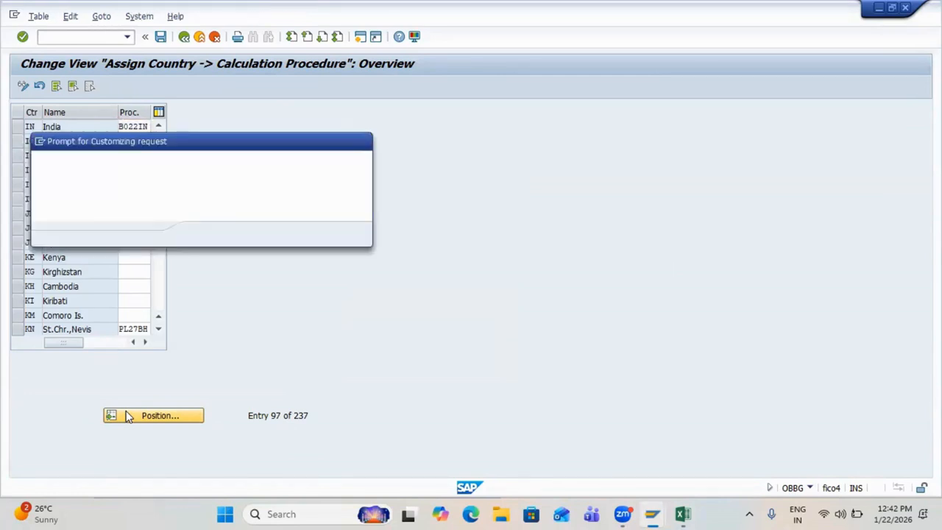
pyautogui.press('Return')
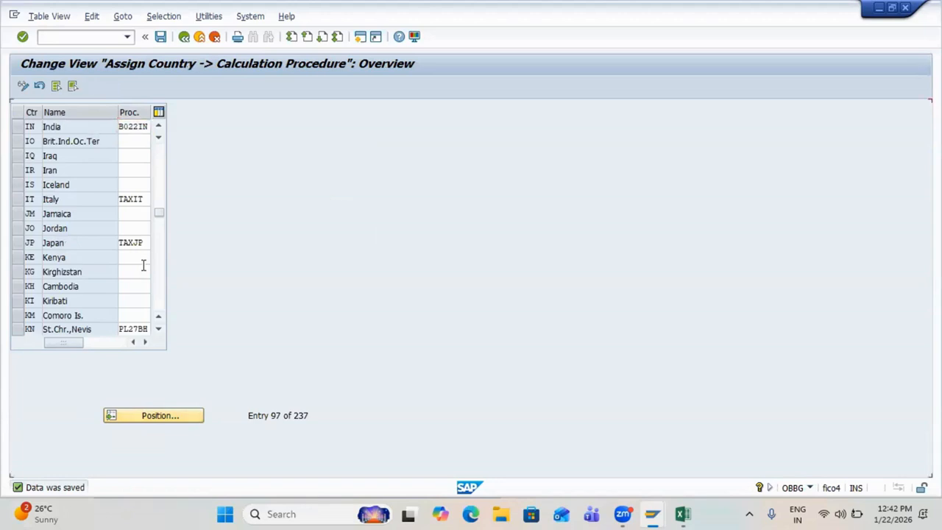
pyautogui.hotkey('ctrl', 's')
pyautogui.press('F3')
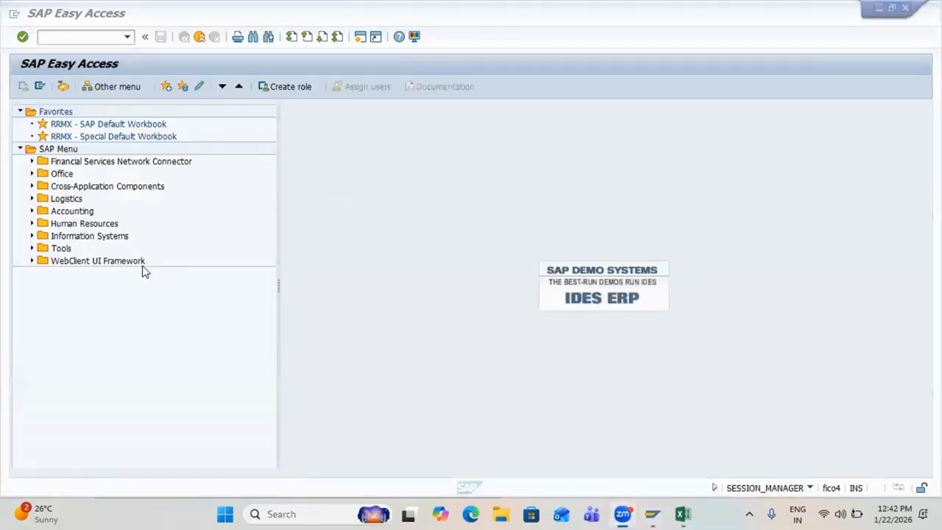
pyautogui.hotkey('alt', 'Tab')
pyautogui.hotkey('alt', 'Tab')
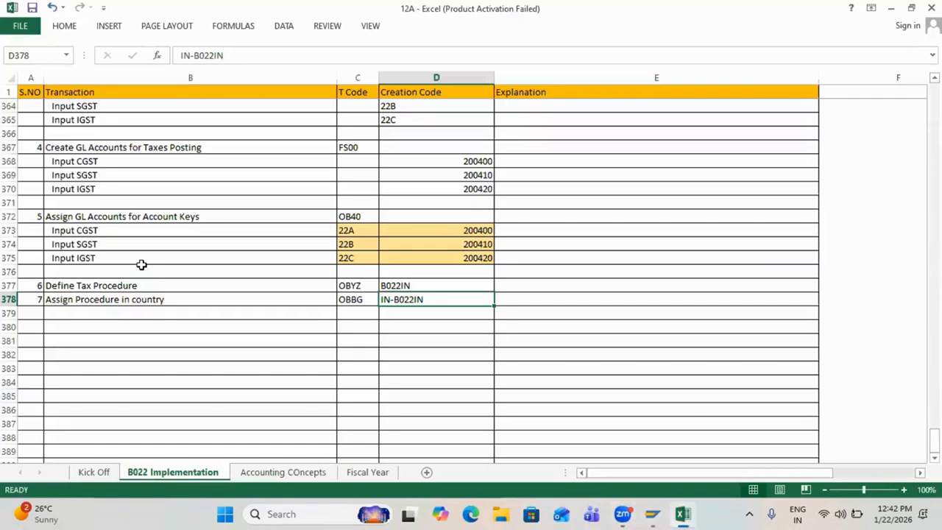
# Step: Fill A380:E380 yellow and merge it into one centred cell
pyautogui.click(39, 314)
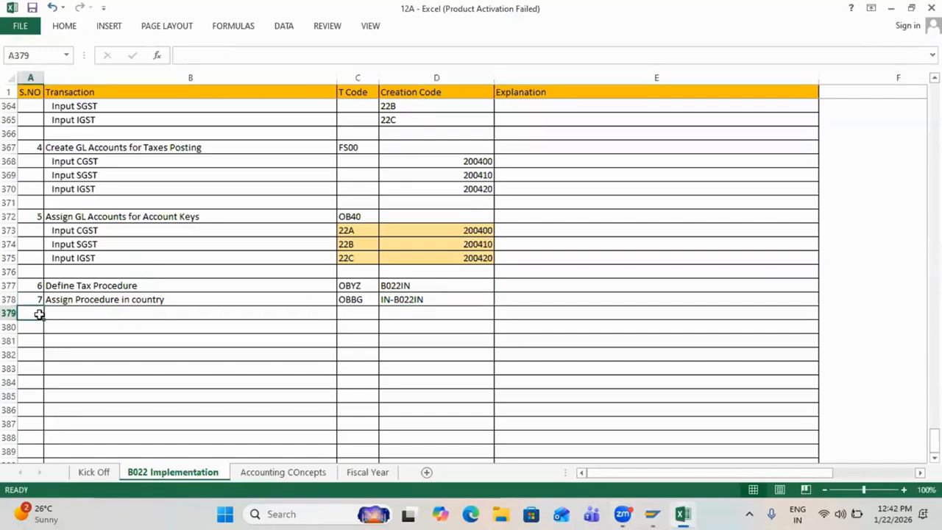
pyautogui.press('Down')
pyautogui.hotkey('shift', 'Right')
pyautogui.hotkey('shift', 'Right')
pyautogui.hotkey('shift', 'Right')
pyautogui.hotkey('shift', 'Right')
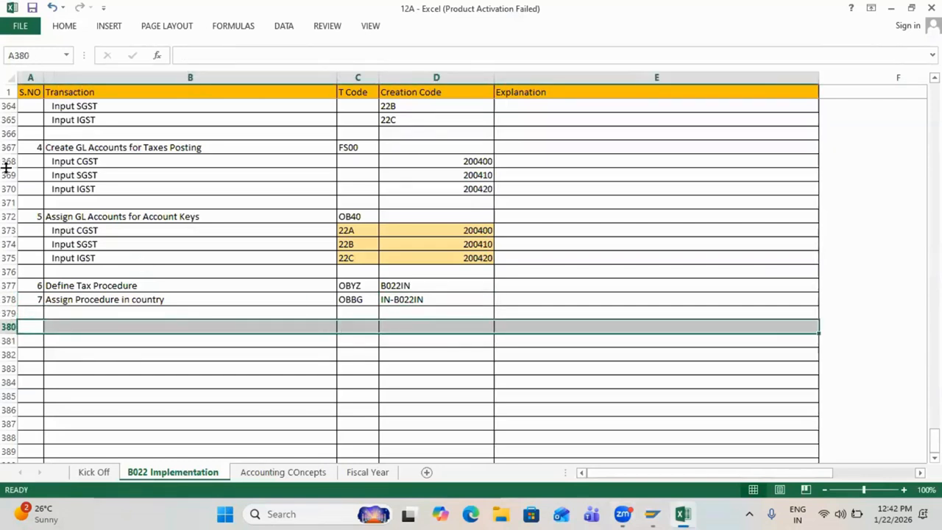
pyautogui.click(67, 26)
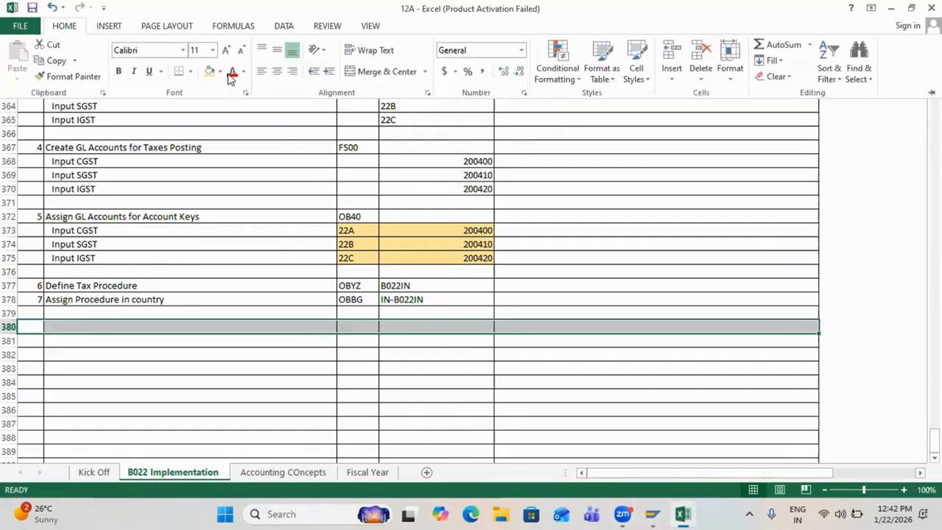
pyautogui.click(220, 72)
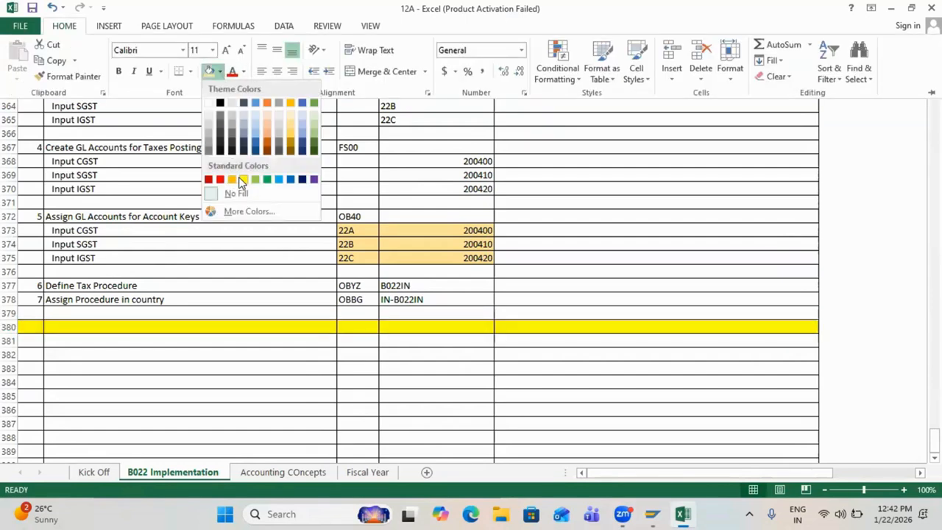
pyautogui.click(241, 182)
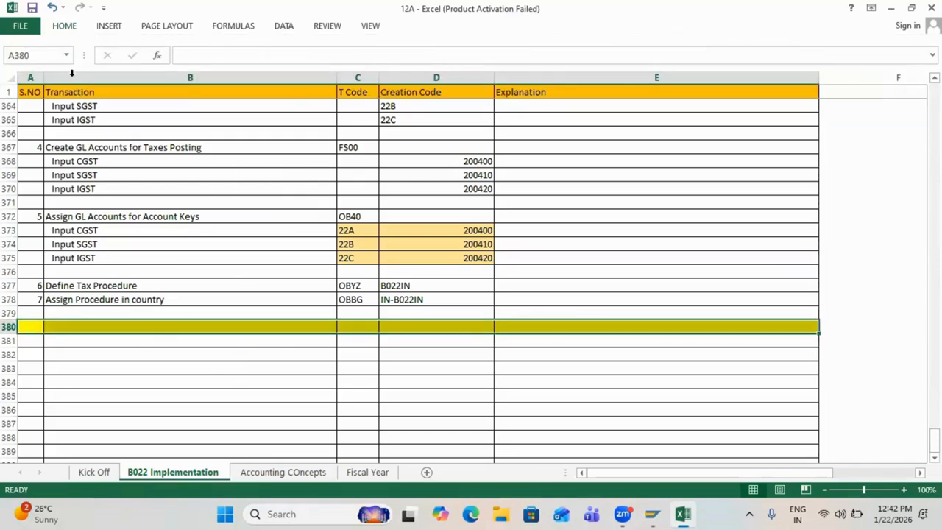
pyautogui.click(68, 29)
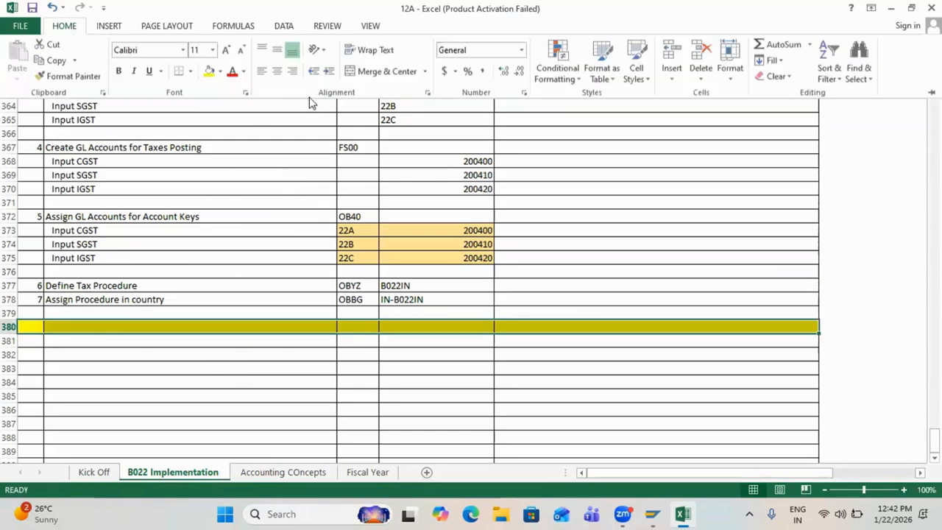
pyautogui.click(384, 72)
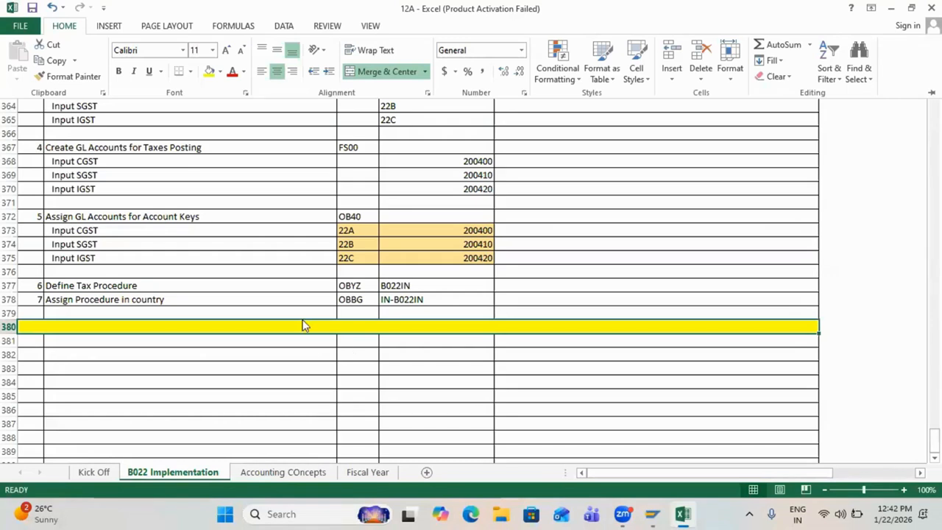
pyautogui.click(303, 326)
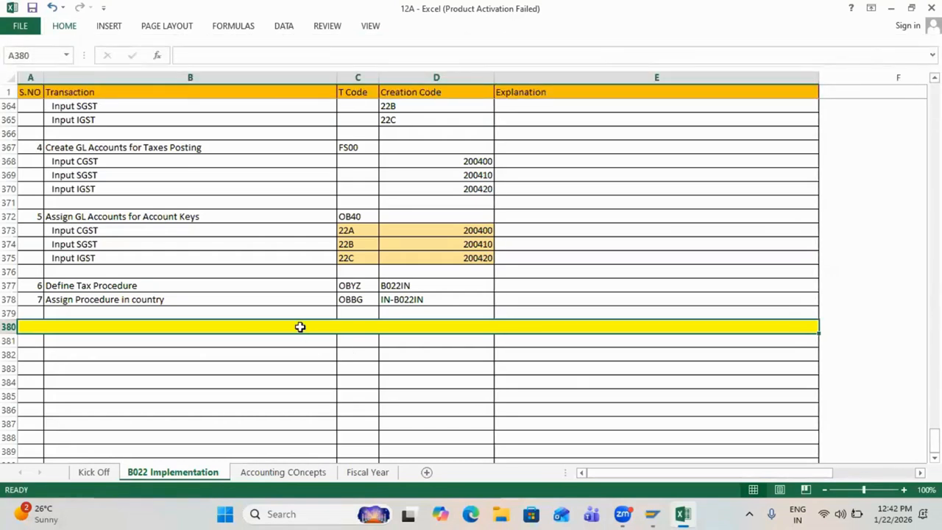
# Step: Title row 380 'Master Data Setup' and begin item 1 below it
pyautogui.write('Master')
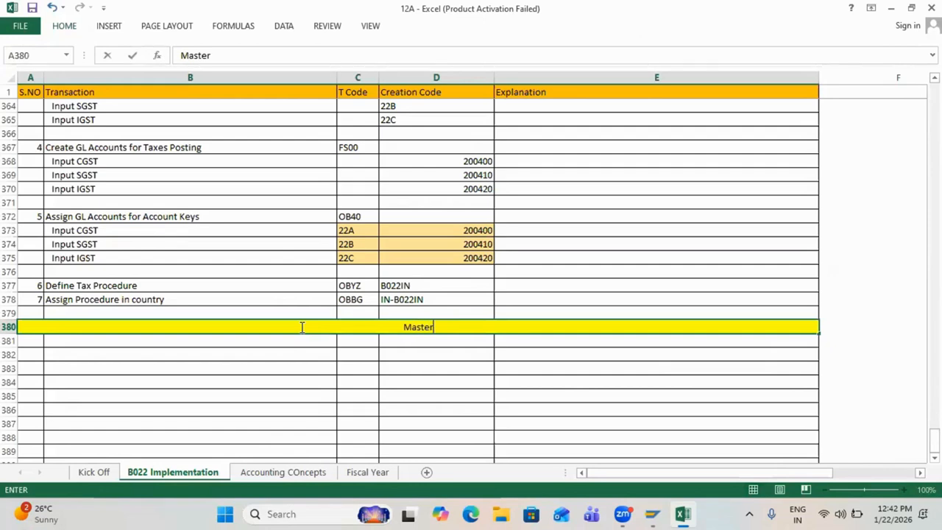
pyautogui.write(' fa')
pyautogui.press('BackSpace')
pyautogui.press('BackSpace')
pyautogui.write('Dat')
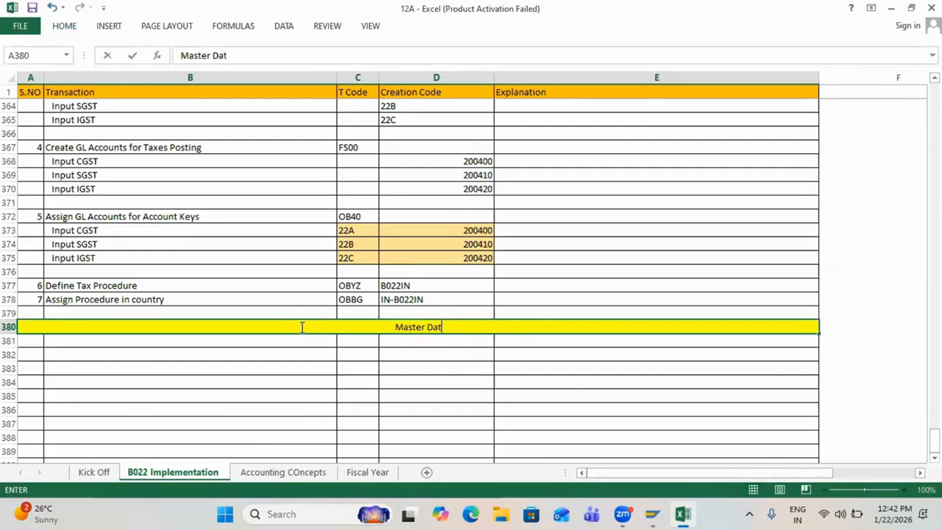
pyautogui.write('a Setup')
pyautogui.press('Return')
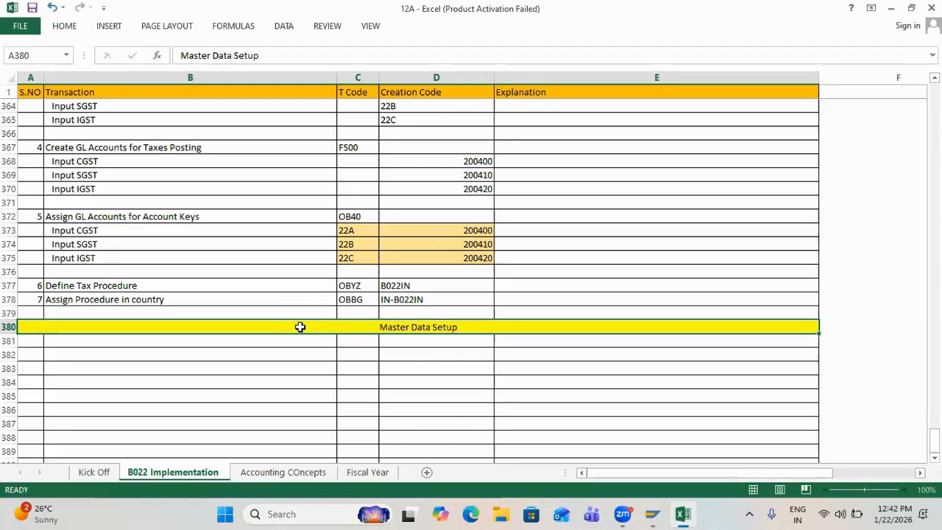
pyautogui.write('1')
pyautogui.press('Tab')
pyautogui.write('Create')
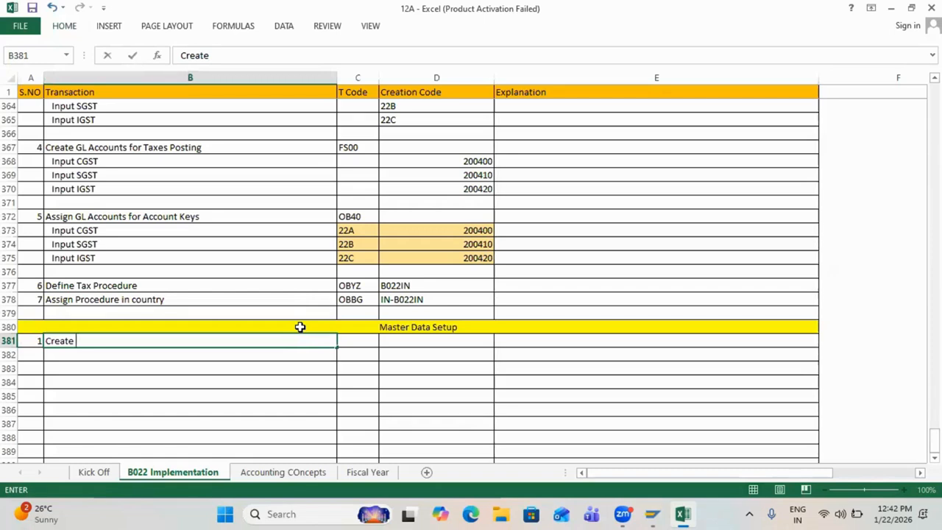
# Step: Make item 1 'Activate Tax Indicator in Base GL Account' with T code FS00
pyautogui.press('BackSpace')
pyautogui.press('BackSpace')
pyautogui.press('BackSpace')
pyautogui.press('BackSpace')
pyautogui.press('BackSpace')
pyautogui.press('BackSpace')
pyautogui.press('BackSpace')
pyautogui.write('Activate Tax ')
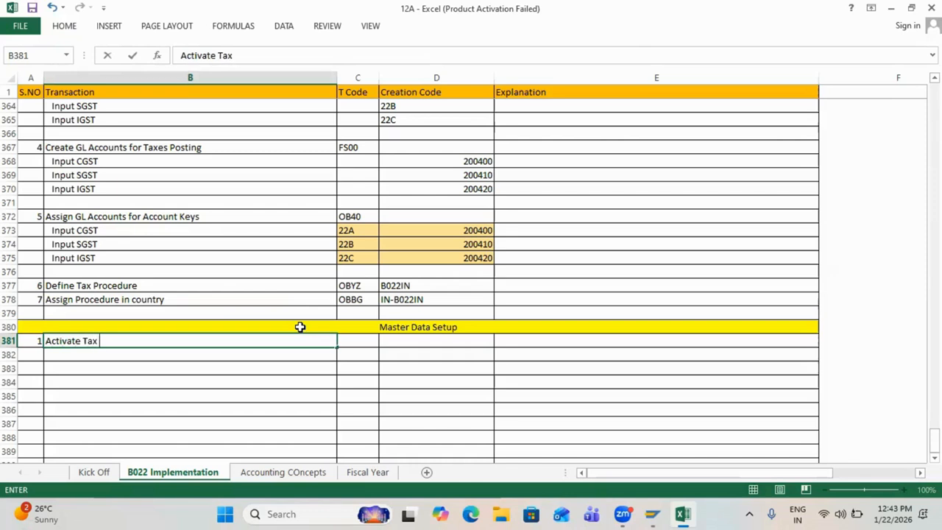
pyautogui.write('Indicator in Base')
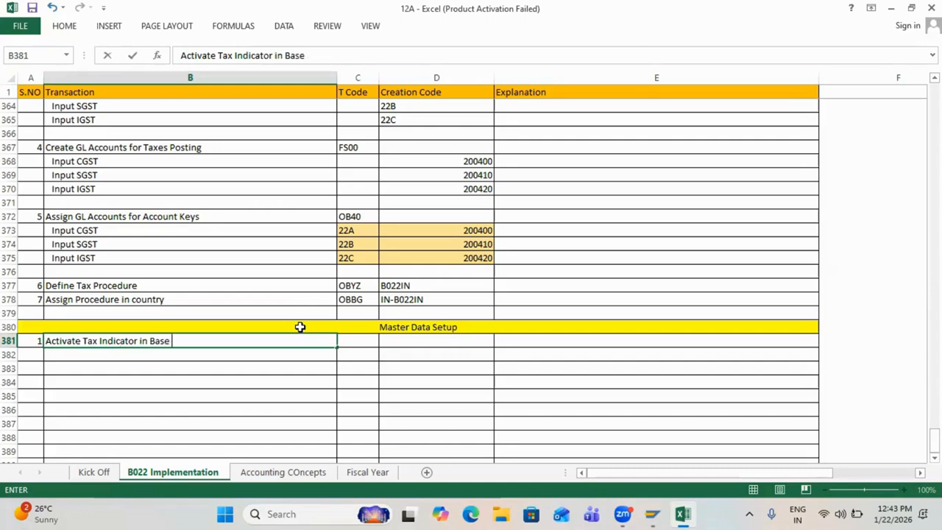
pyautogui.write(' GL Account')
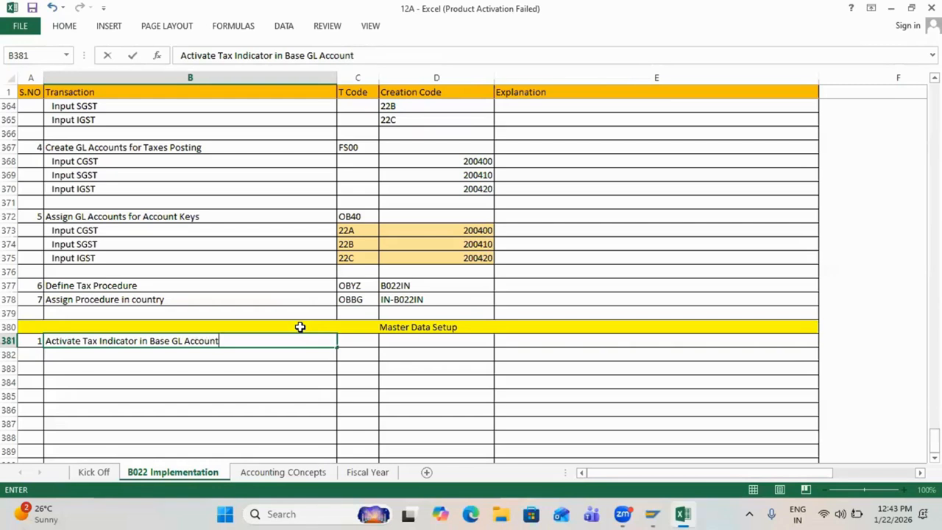
pyautogui.press('Tab')
pyautogui.write('FS00')
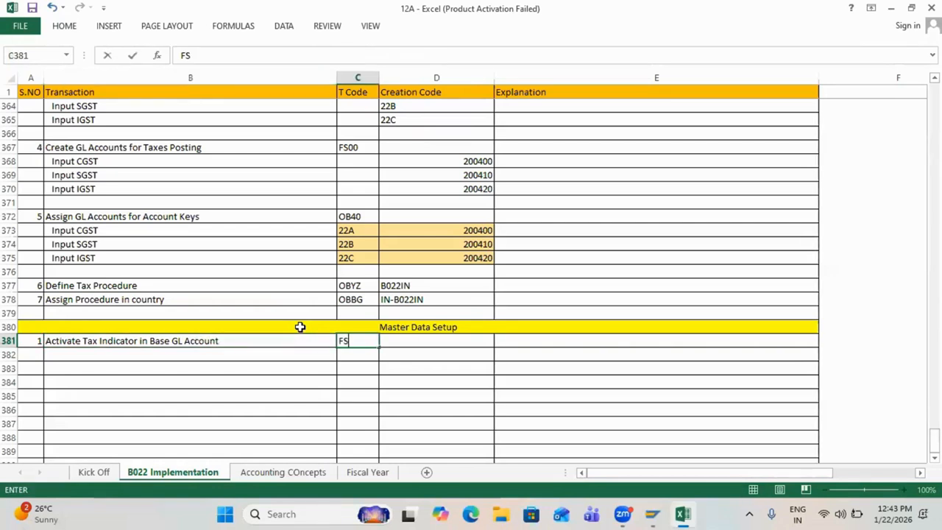
pyautogui.hotkey('ctrl', 'Return')
pyautogui.press('Return')
pyautogui.hotkey('alt', 'Tab')
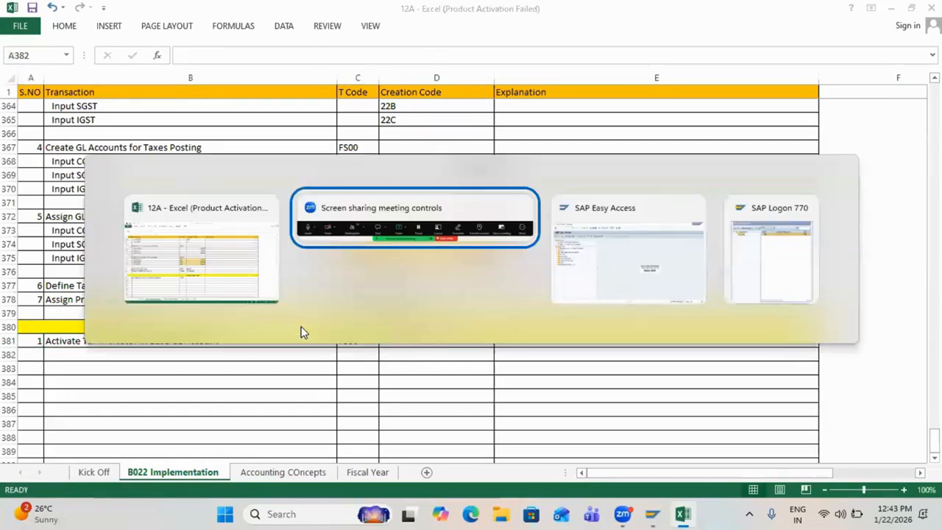
pyautogui.hotkey('alt', 'Tab')
# Step: Open G/L account 200100 in FS00 in change mode
pyautogui.write('fs00')
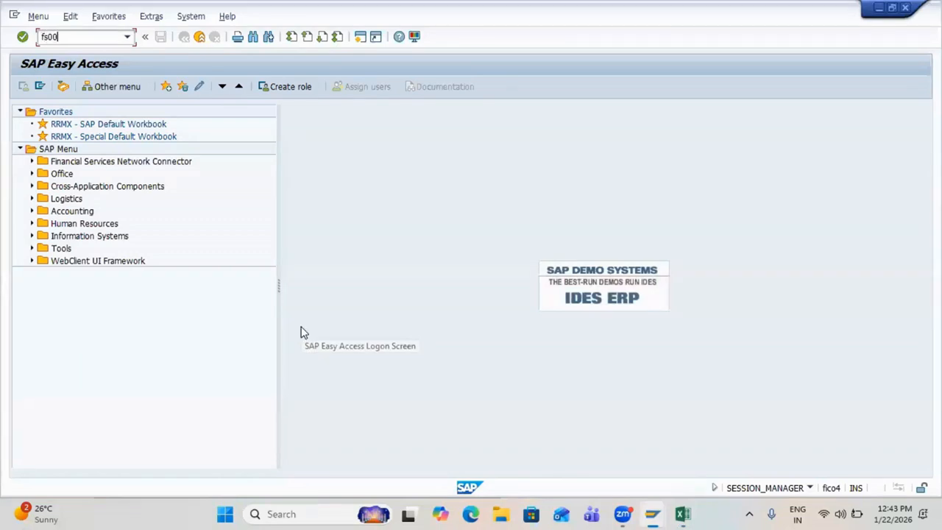
pyautogui.press('Return')
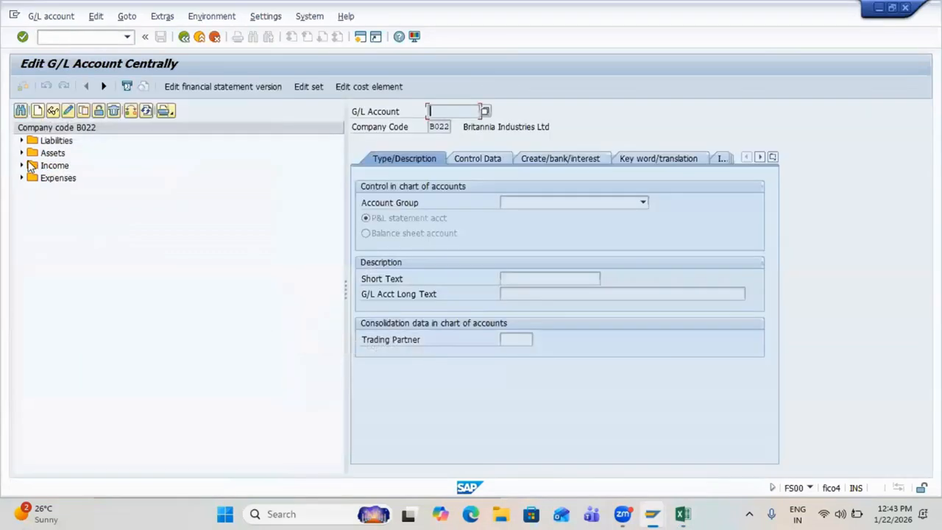
pyautogui.click(22, 153)
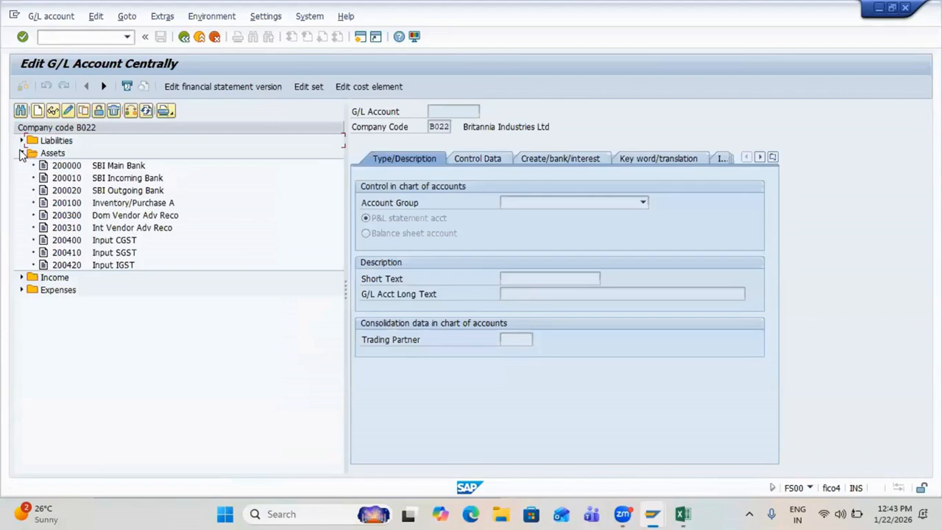
pyautogui.doubleClick(68, 203)
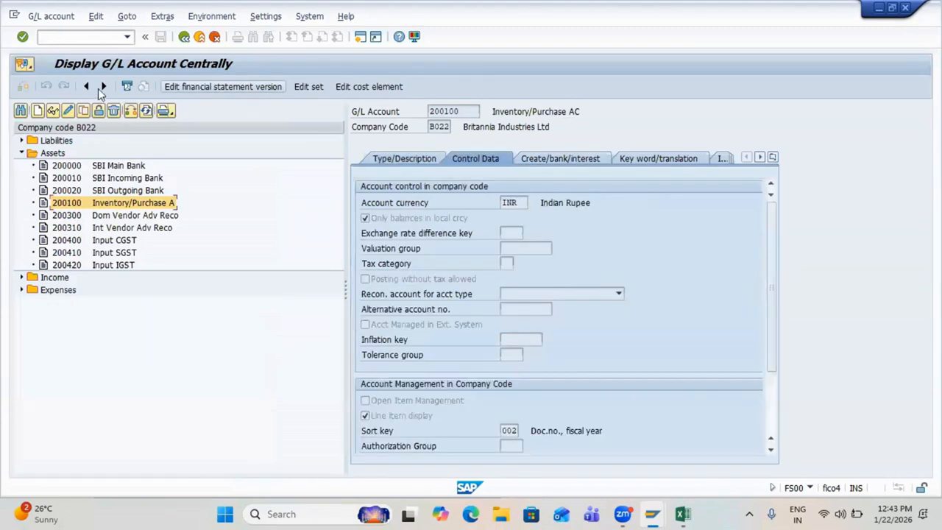
pyautogui.click(67, 116)
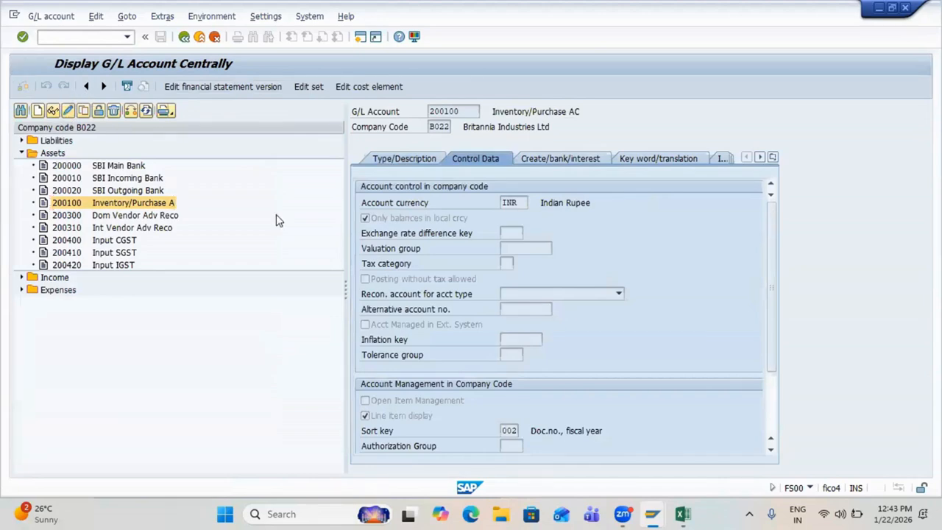
# Step: Set the tax category to * and save the account past the warning
pyautogui.moveTo(362, 264); pyautogui.dragTo(486, 264)
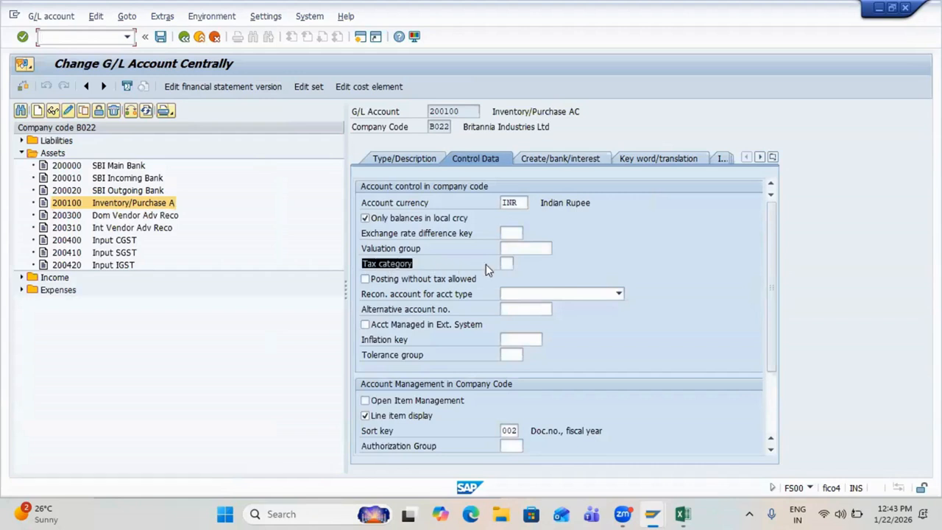
pyautogui.click(523, 263)
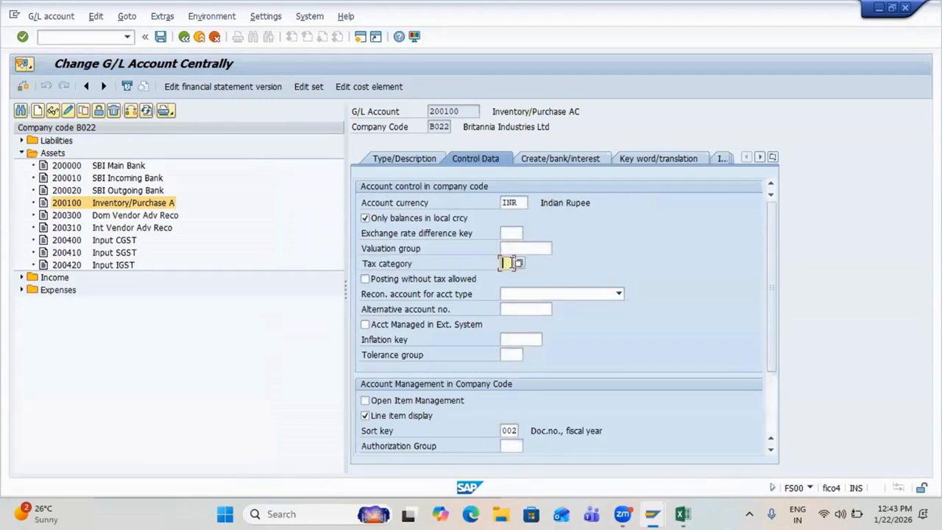
pyautogui.write('*')
pyautogui.press('Tab')
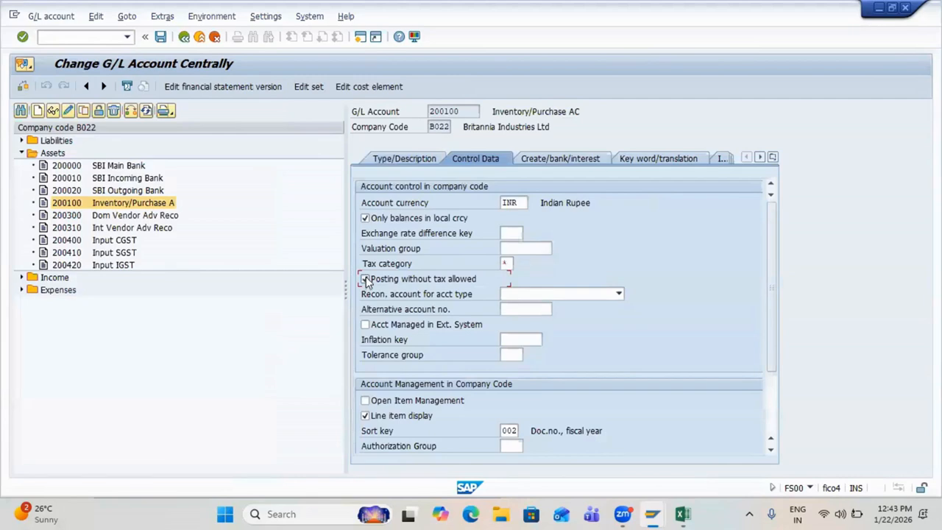
pyautogui.moveTo(364, 268); pyautogui.dragTo(404, 280)
pyautogui.click(512, 279)
pyautogui.moveTo(365, 265); pyautogui.dragTo(394, 287)
pyautogui.click(394, 287)
pyautogui.moveTo(357, 264); pyautogui.dragTo(401, 282)
pyautogui.press('Return')
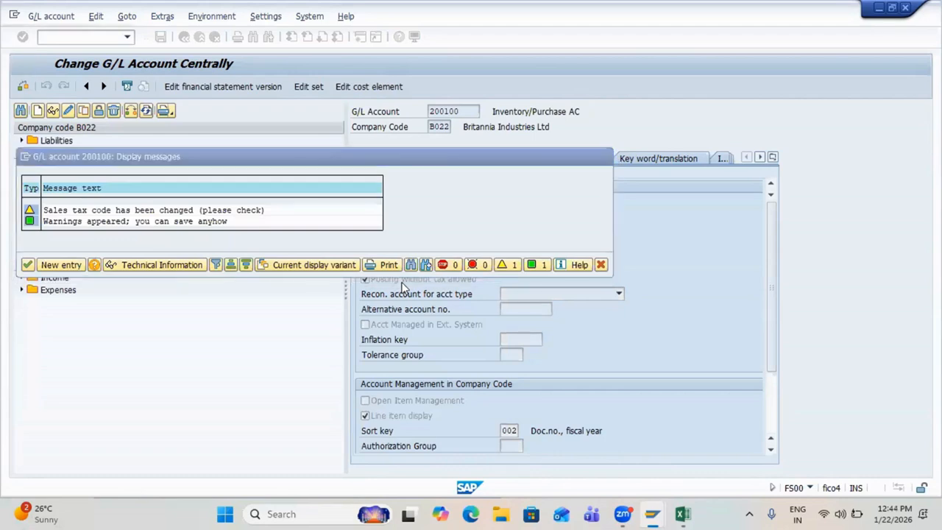
pyautogui.press('Return')
# Step: Expand Expenses and select the Rent AC and General Services accounts
pyautogui.click(21, 290)
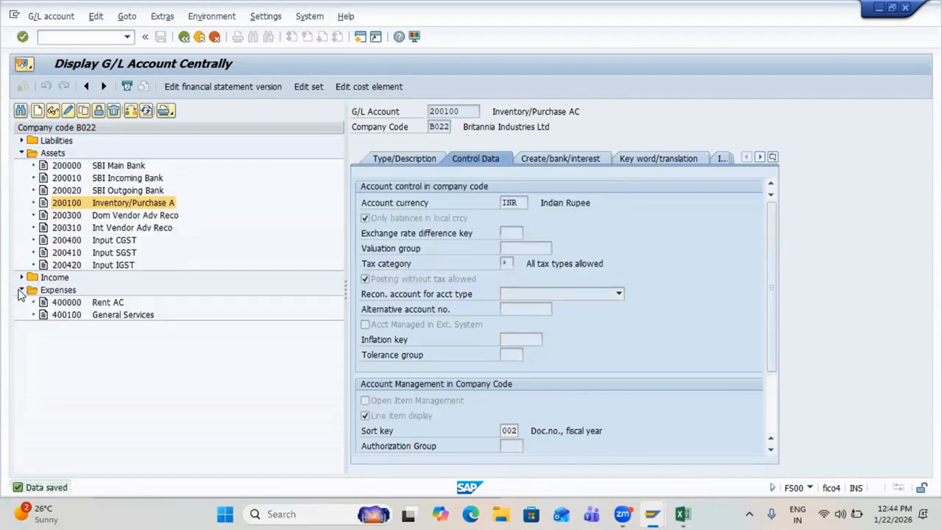
pyautogui.click(75, 304)
pyautogui.click(75, 315)
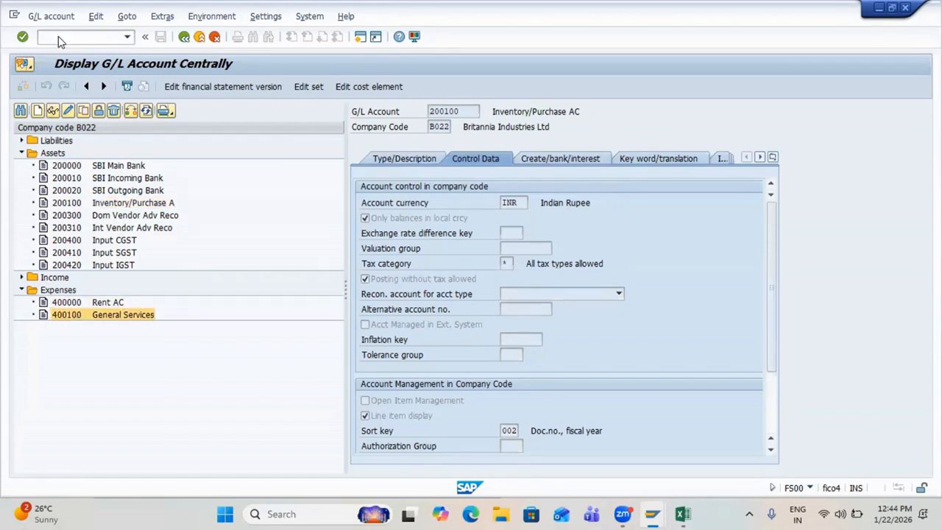
pyautogui.hotkey('alt', 'Tab')
# Step: Add step 2, Create Tax Codes, with T code FTXP in row 382
pyautogui.click(324, 340)
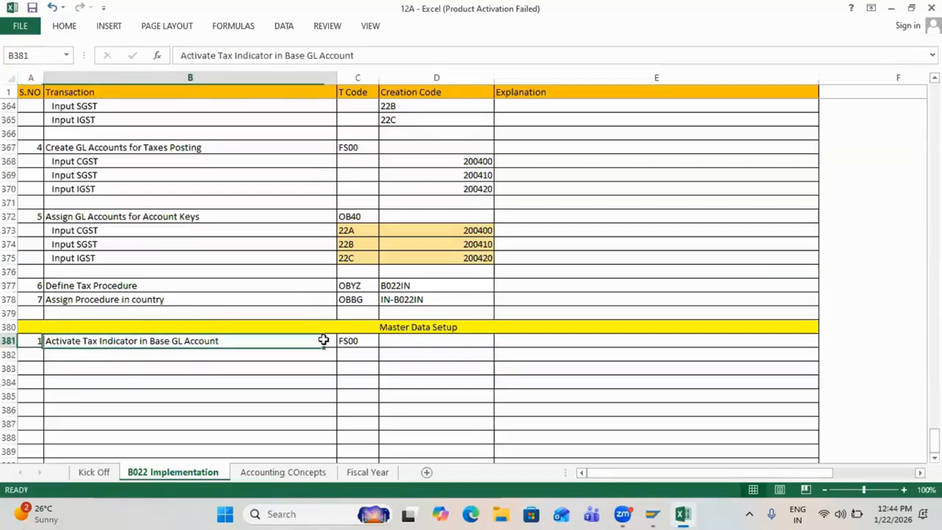
pyautogui.press('Down')
pyautogui.press('Left')
pyautogui.write('2')
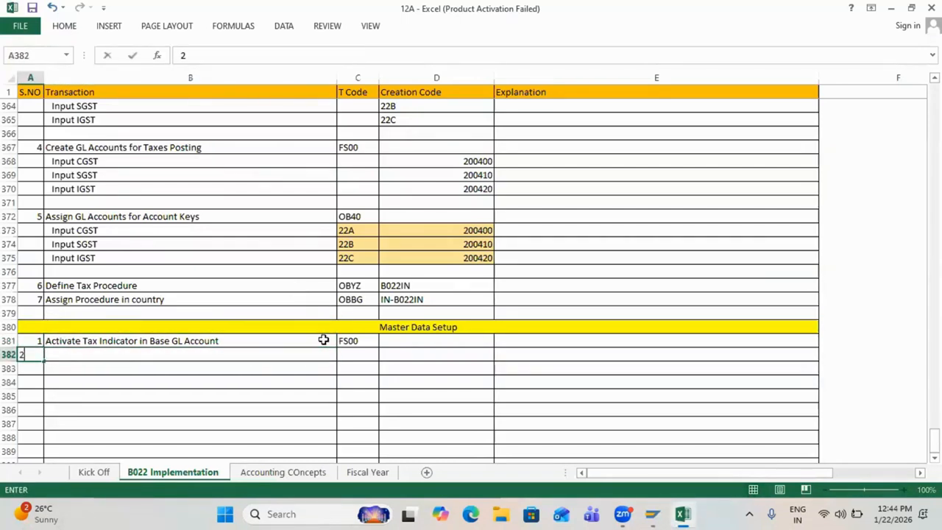
pyautogui.press('Tab')
pyautogui.write('Create ')
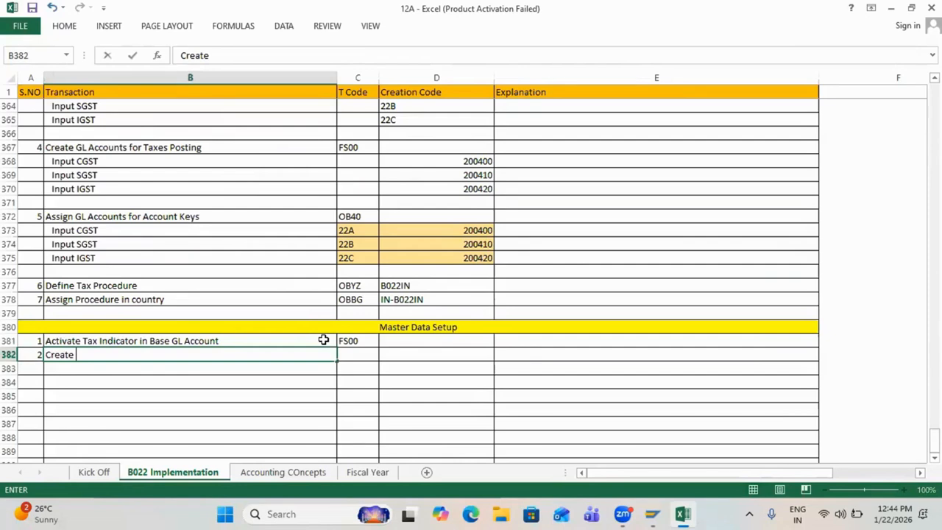
pyautogui.write('Tax Codes')
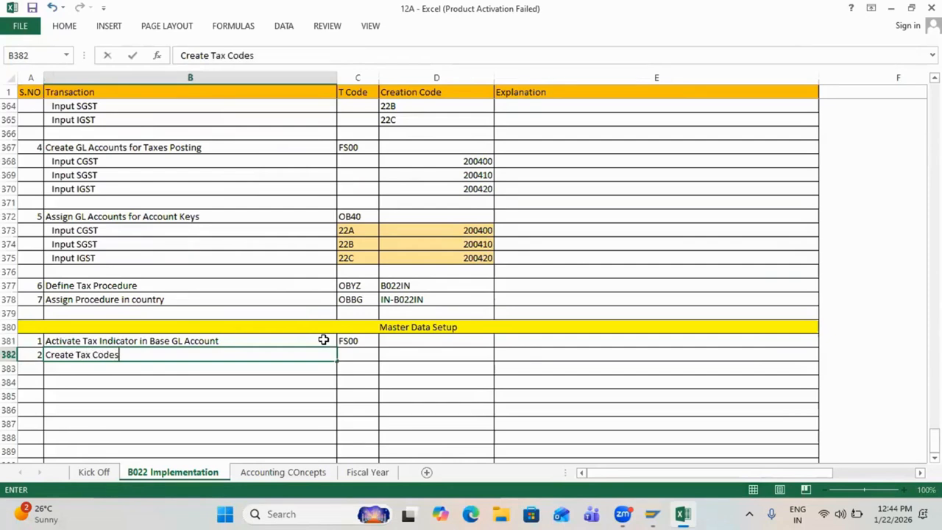
pyautogui.press('Tab')
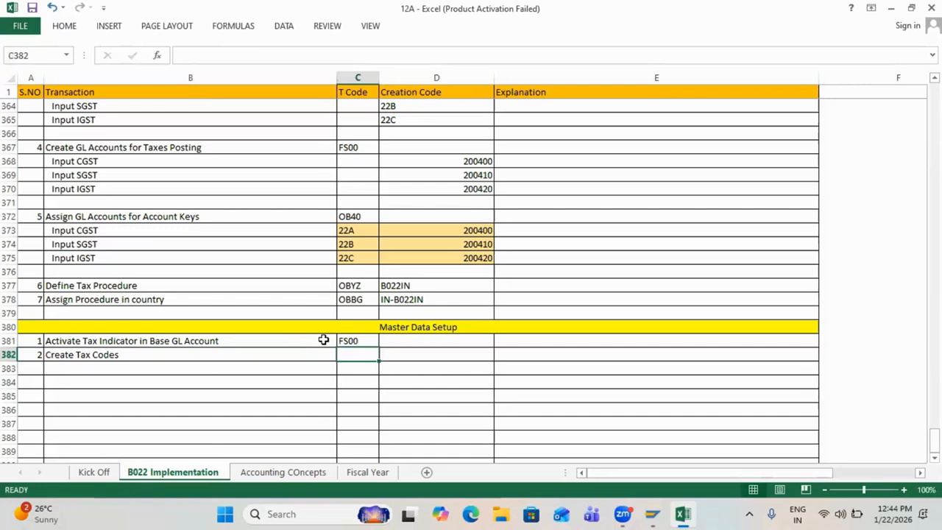
pyautogui.write('FTXP')
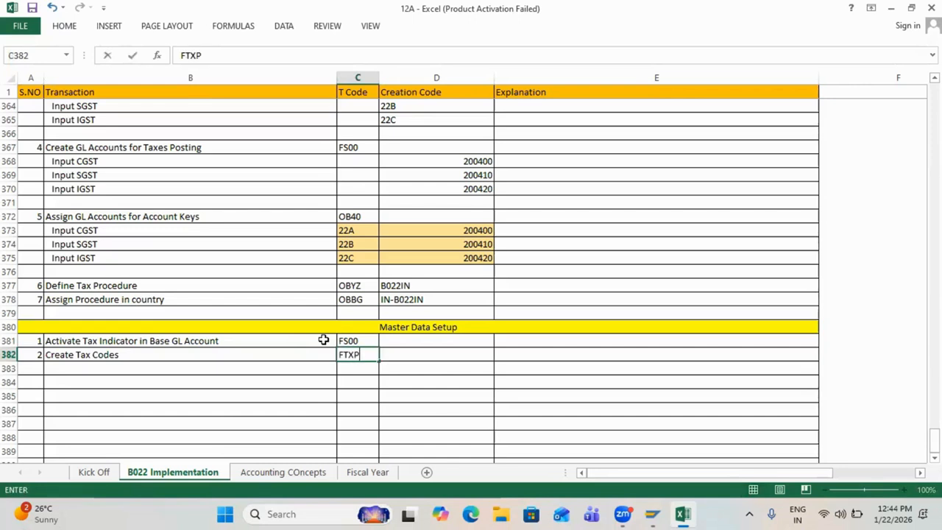
pyautogui.press('Return')
# Step: Note the 0/5 rates in cell B383
pyautogui.scroll(13, 222, 356)
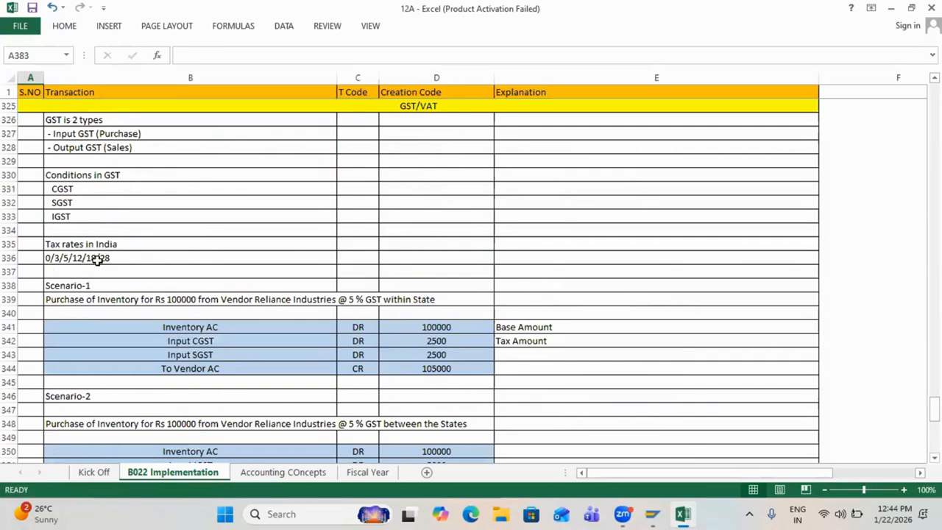
pyautogui.scroll(-13, 98, 260)
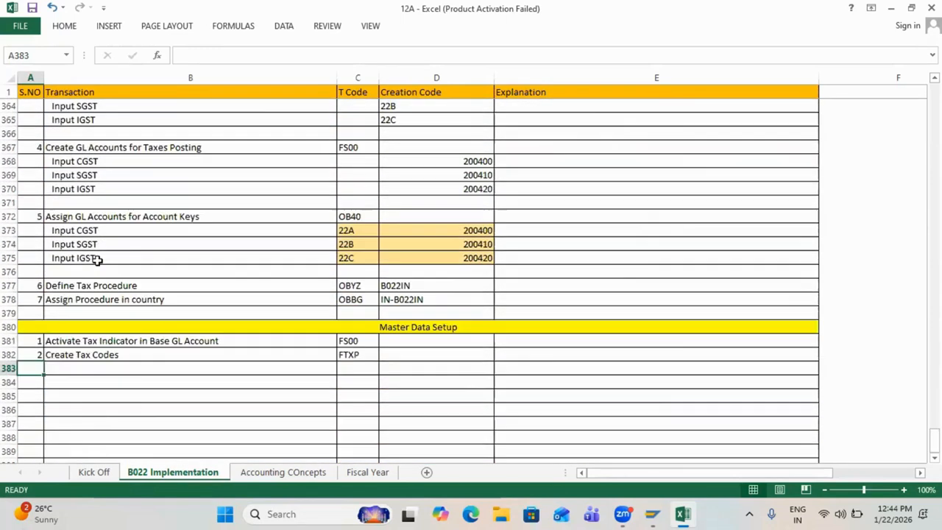
pyautogui.scroll(-3, 98, 259)
pyautogui.click(78, 243)
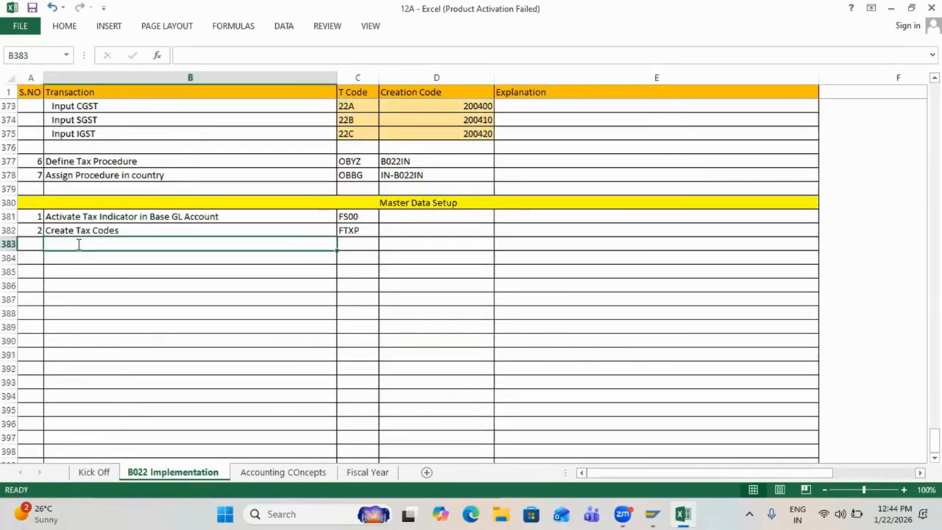
pyautogui.write('0/5')
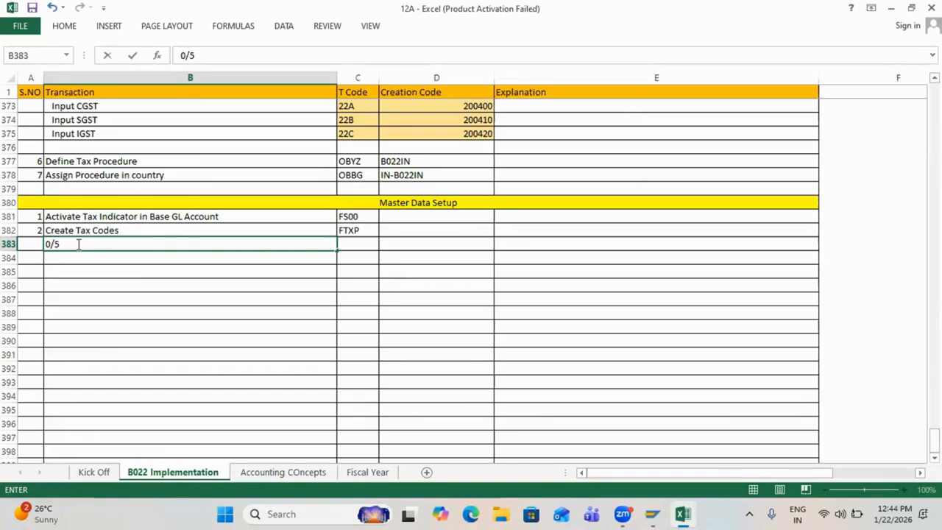
pyautogui.press('Return')
# Step: Start creating tax code V0 for country IN in FTXP
pyautogui.hotkey('alt', 'Tab')
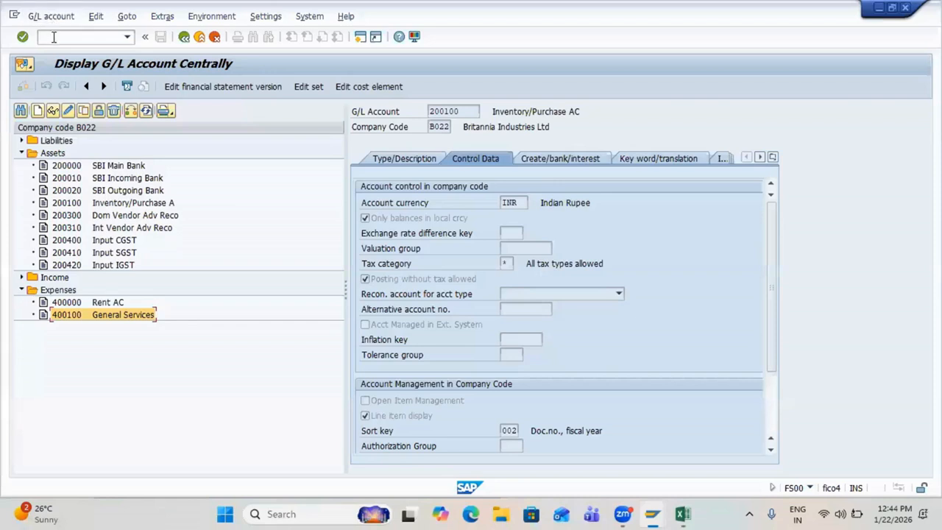
pyautogui.click(54, 37)
pyautogui.write('/n')
pyautogui.press('Return')
pyautogui.write('ftxp')
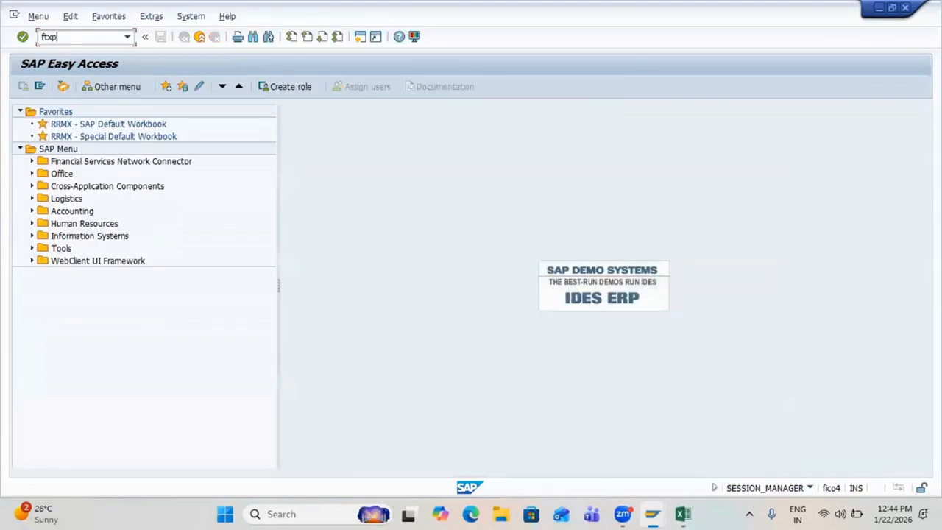
pyautogui.press('Return')
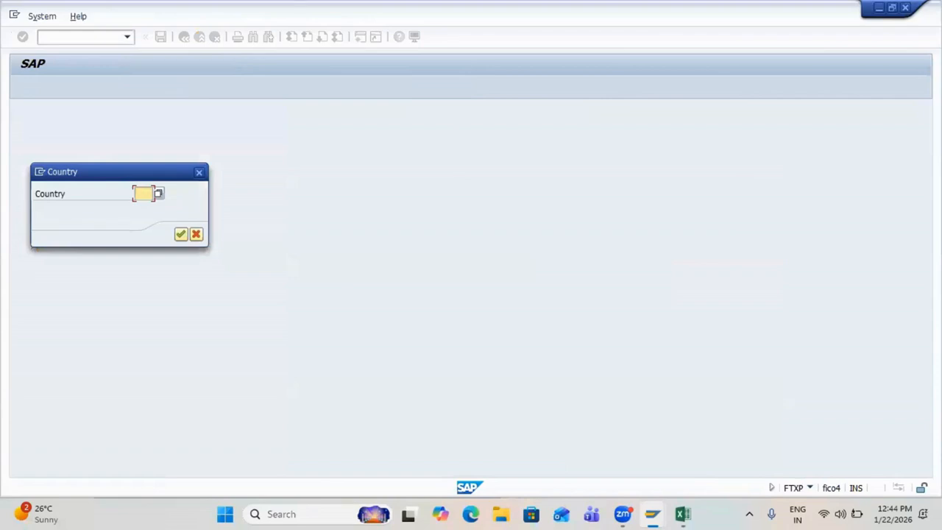
pyautogui.write('IN')
pyautogui.press('Return')
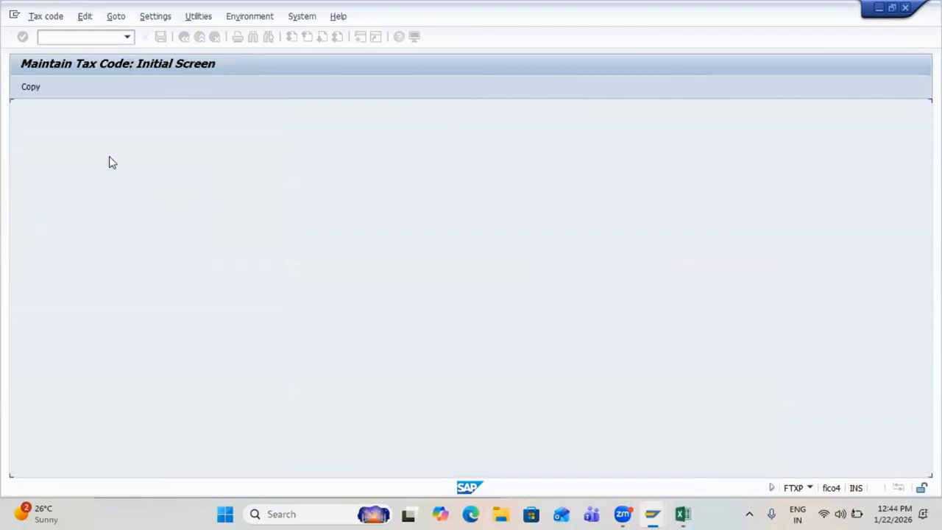
pyautogui.write('V0')
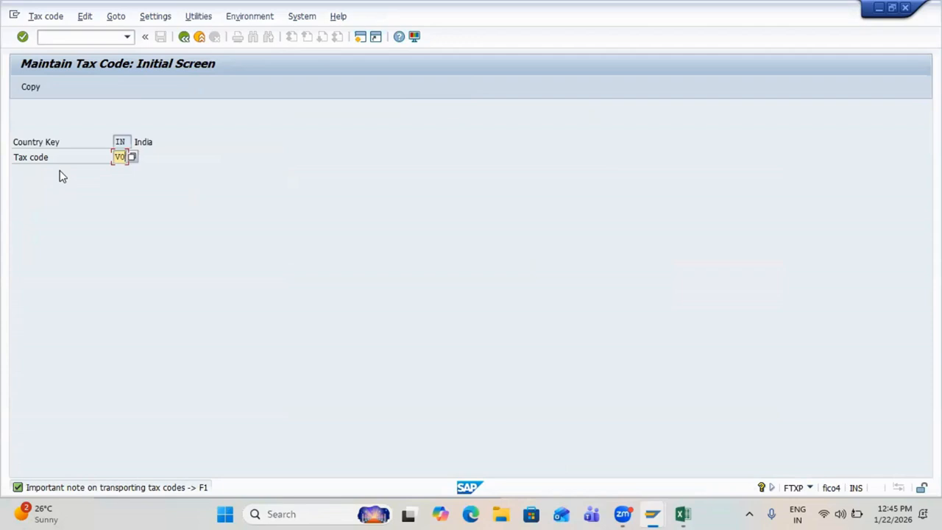
pyautogui.press('Return')
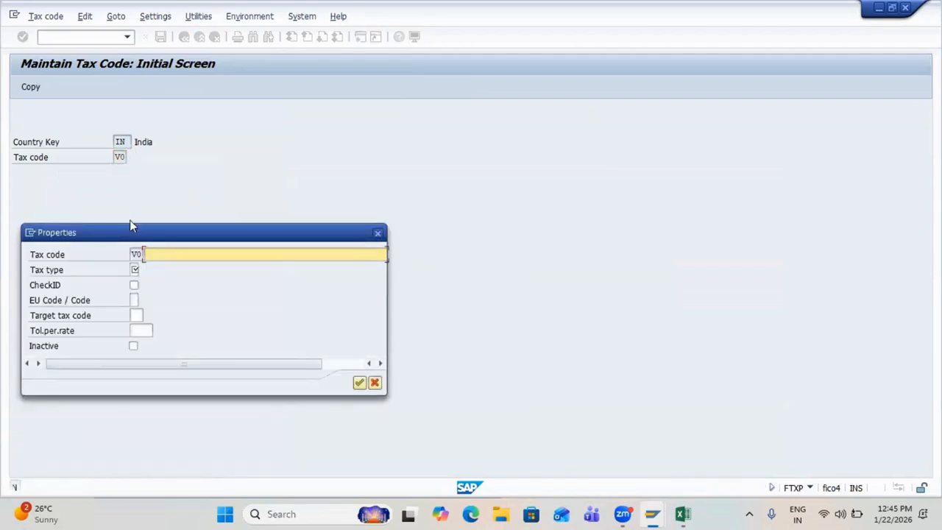
# Step: Give V0 the description '0% Input GST'
pyautogui.write('Input')
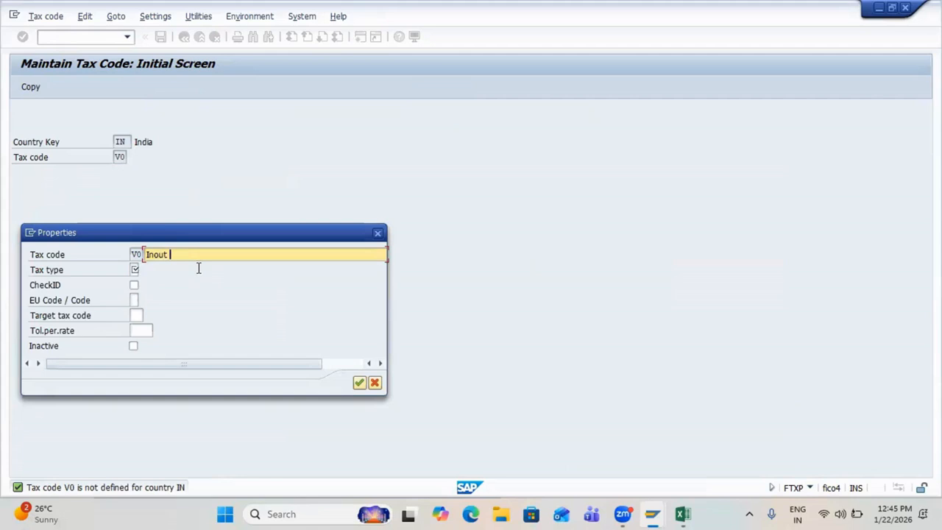
pyautogui.press('BackSpace')
pyautogui.press('BackSpace')
pyautogui.press('BackSpace')
pyautogui.press('BackSpace')
pyautogui.write('o')
pyautogui.press('BackSpace')
pyautogui.write('put')
pyautogui.press('BackSpace')
pyautogui.press('BackSpace')
pyautogui.press('BackSpace')
pyautogui.press('BackSpace')
pyautogui.press('BackSpace')
pyautogui.press('BackSpace')
pyautogui.write('0% Input GST')
pyautogui.press('Tab')
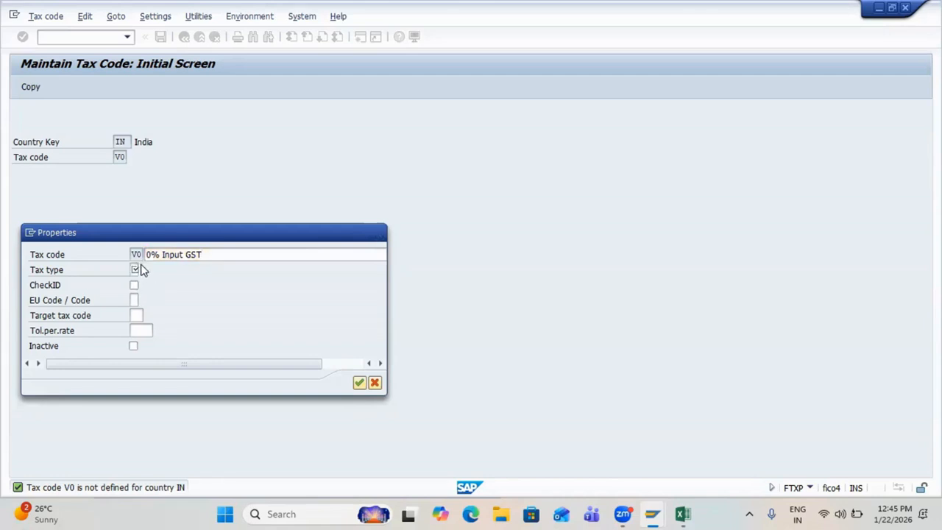
# Step: Set tax type V (input tax) and Input CGST to 0%, then save V0
pyautogui.click(135, 269)
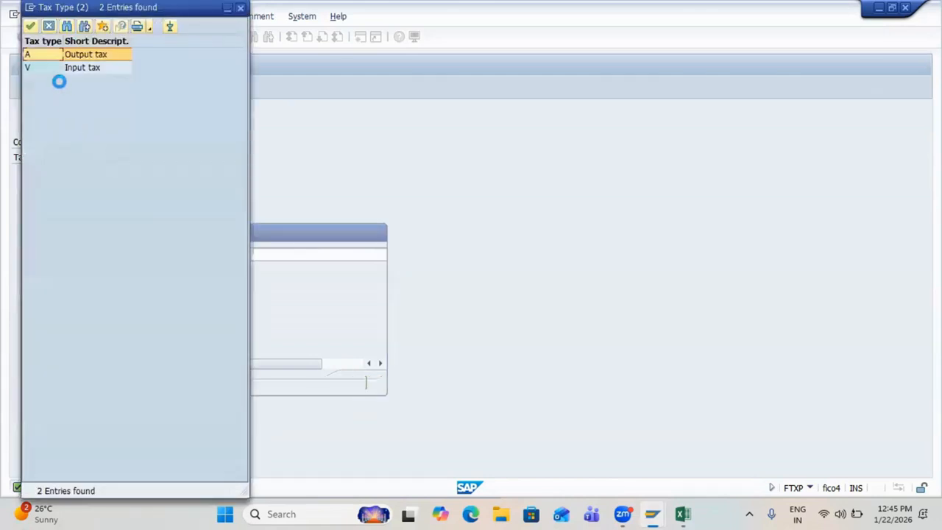
pyautogui.click(83, 68)
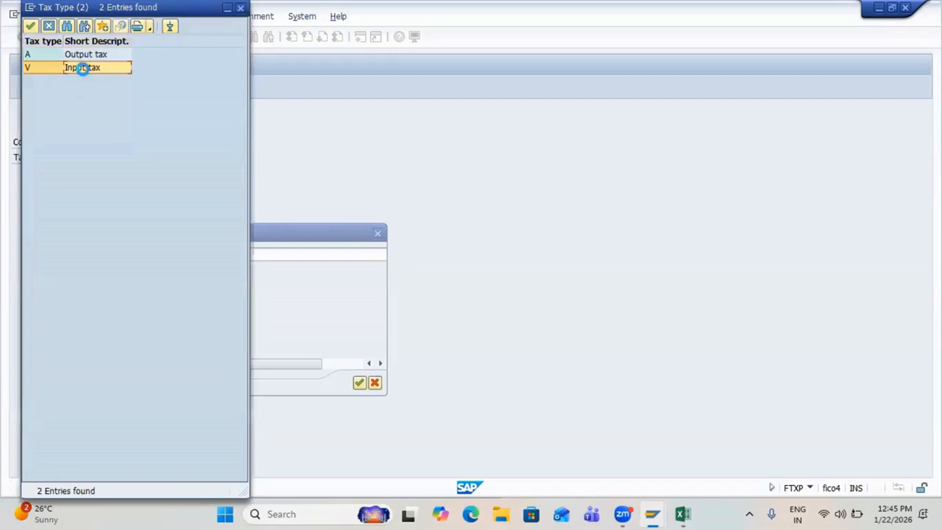
pyautogui.doubleClick(82, 68)
pyautogui.press('Return')
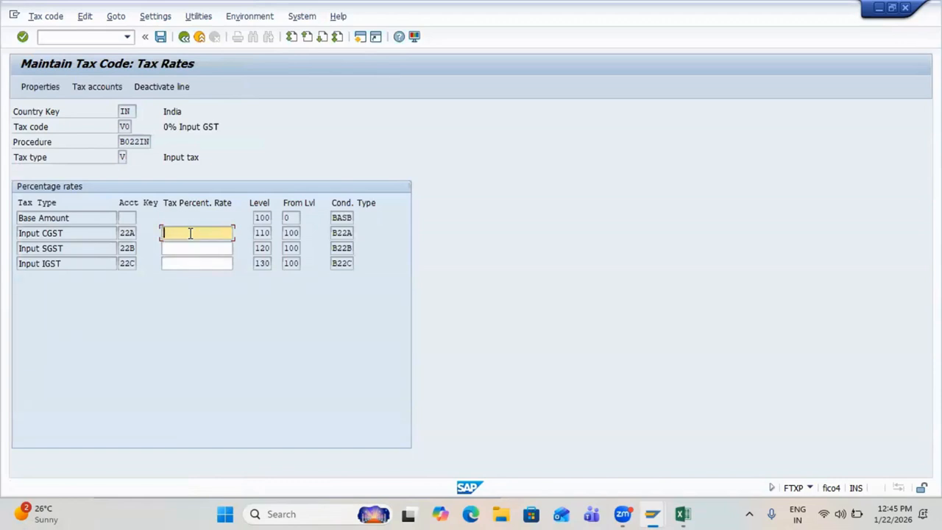
pyautogui.write('0')
pyautogui.press('Return')
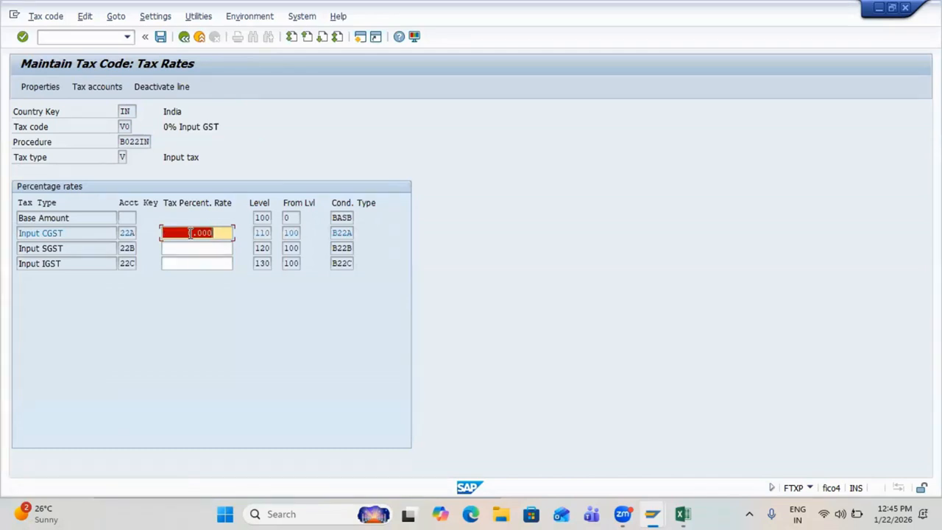
pyautogui.hotkey('ctrl', 's')
# Step: Start tax code V1 with description '5% Input GST (2.5% CGST & 2.5% SGST)'
pyautogui.write('V1')
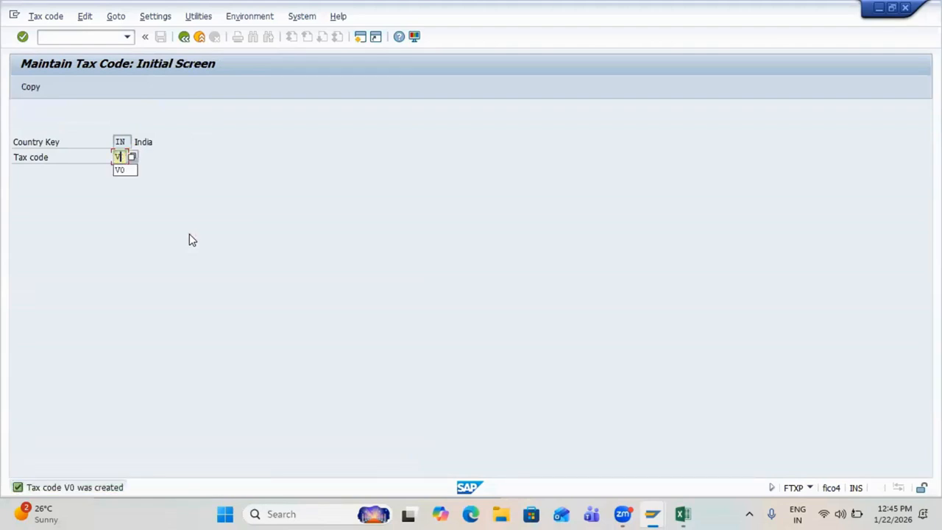
pyautogui.press('Return')
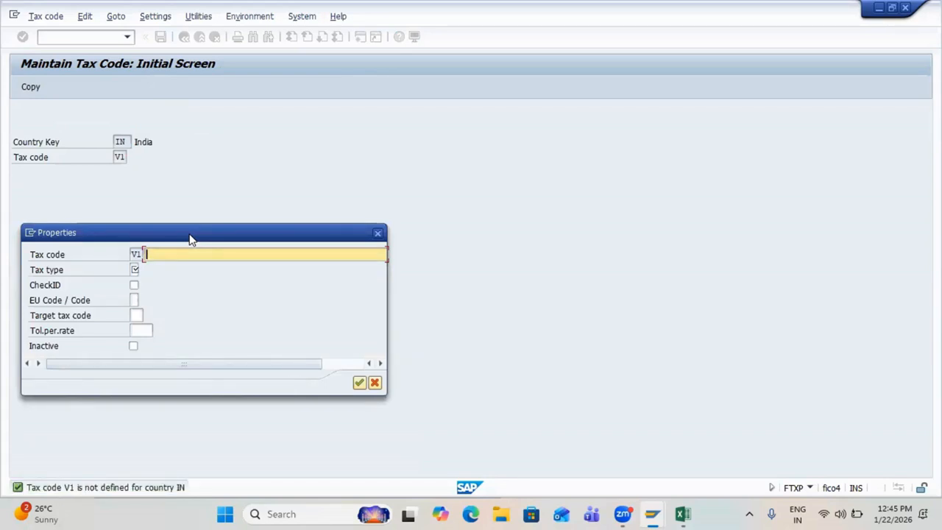
pyautogui.write('5')
pyautogui.press('BackSpace')
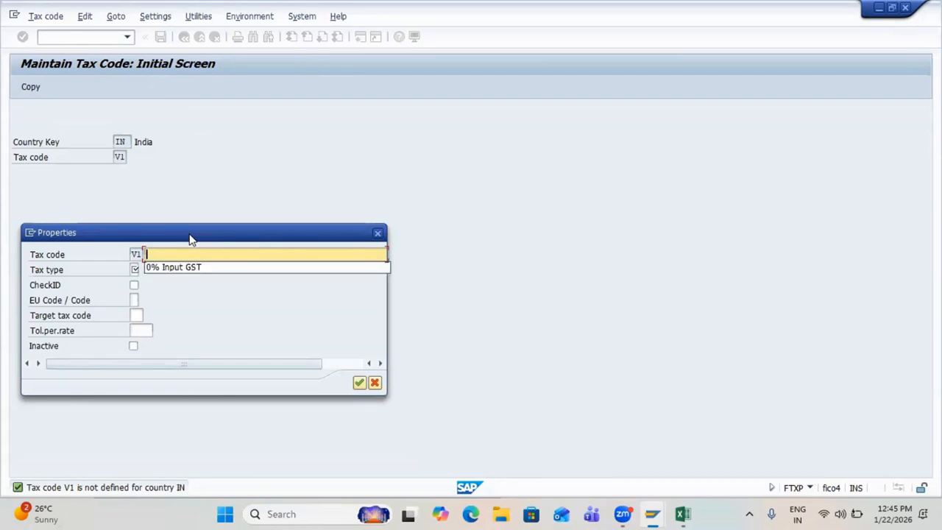
pyautogui.write('5')
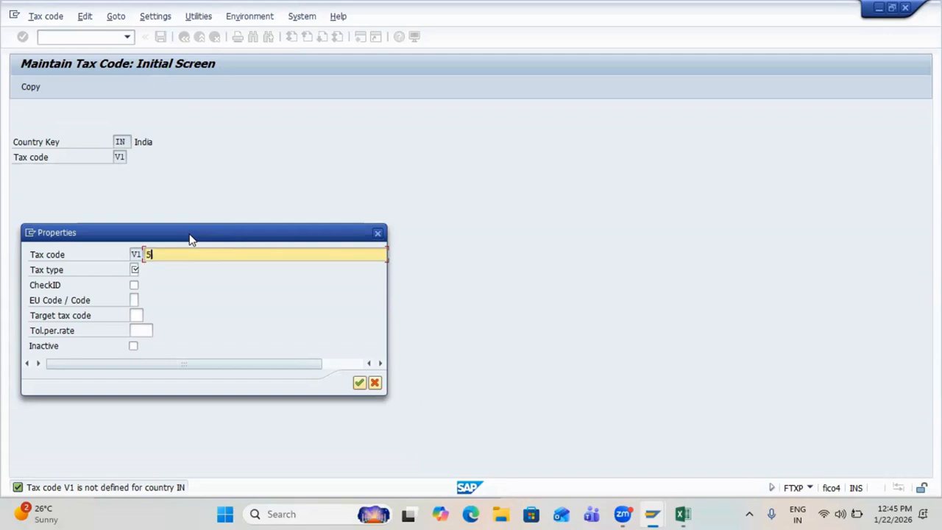
pyautogui.write('% Input GST (2.5% CGST & 2.5% SGST)')
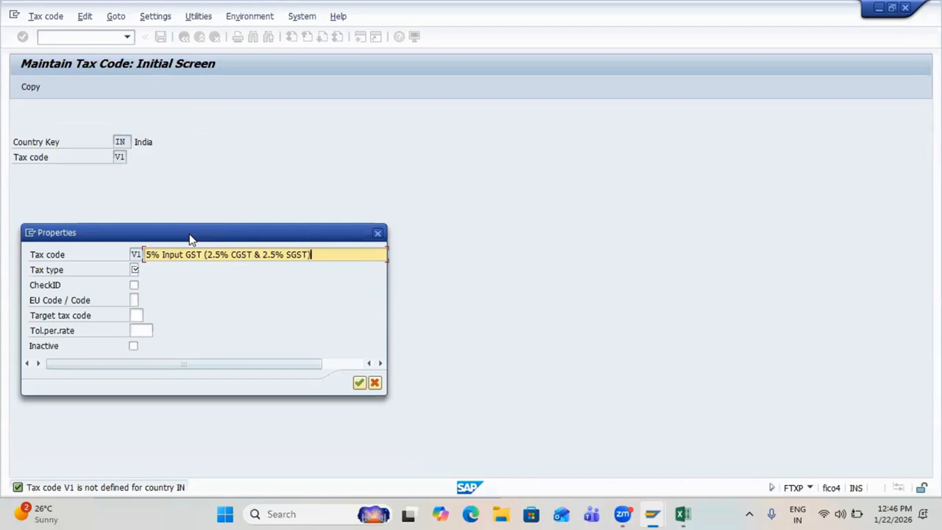
pyautogui.press('Tab')
# Step: Set tax type V with Input CGST and Input SGST at 2.5% each, then save V1
pyautogui.click(143, 271)
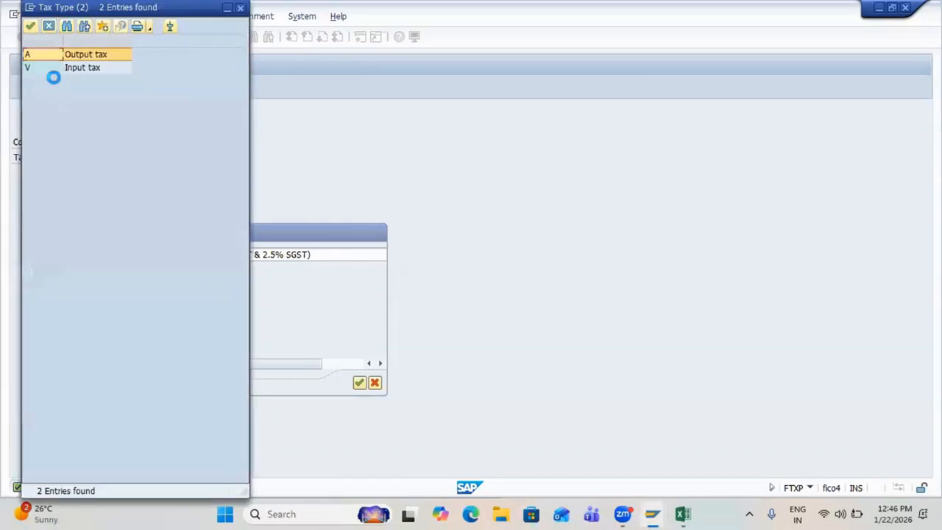
pyautogui.doubleClick(55, 68)
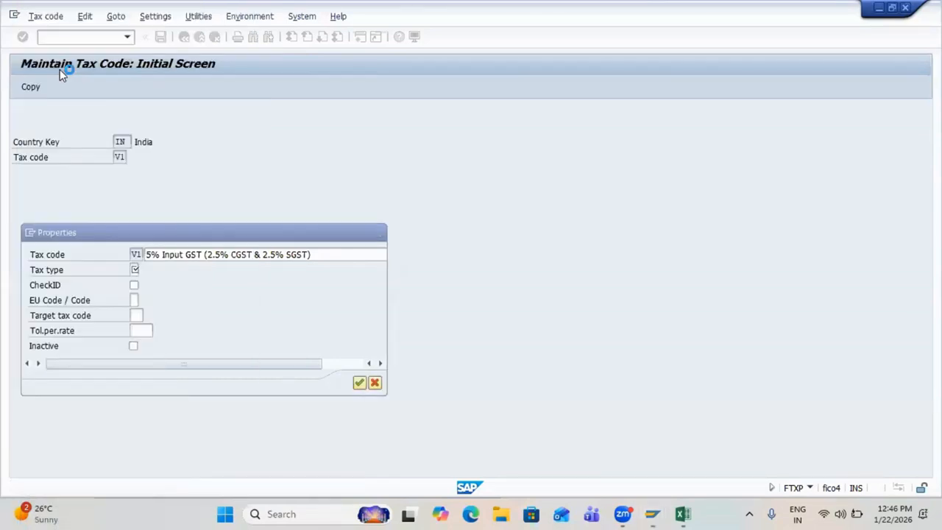
pyautogui.press('Return')
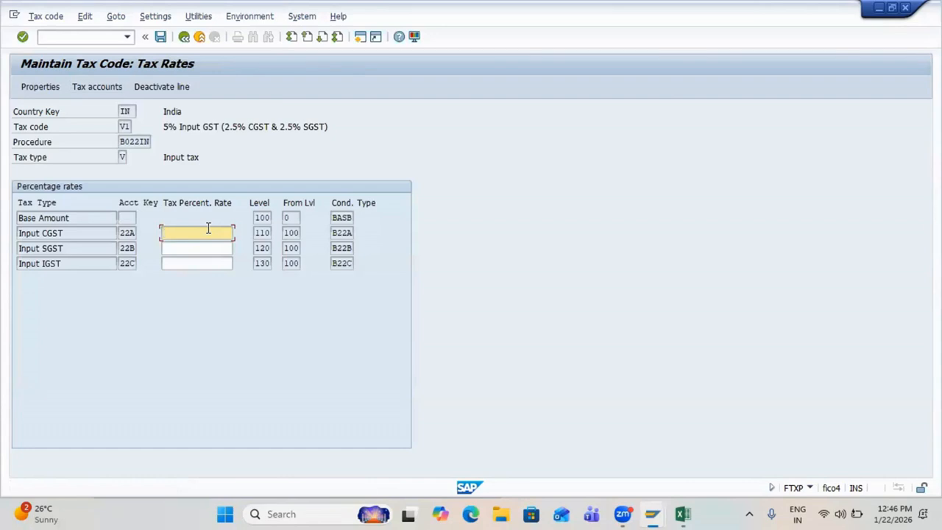
pyautogui.write('2.5')
pyautogui.press('Tab')
pyautogui.write('2')
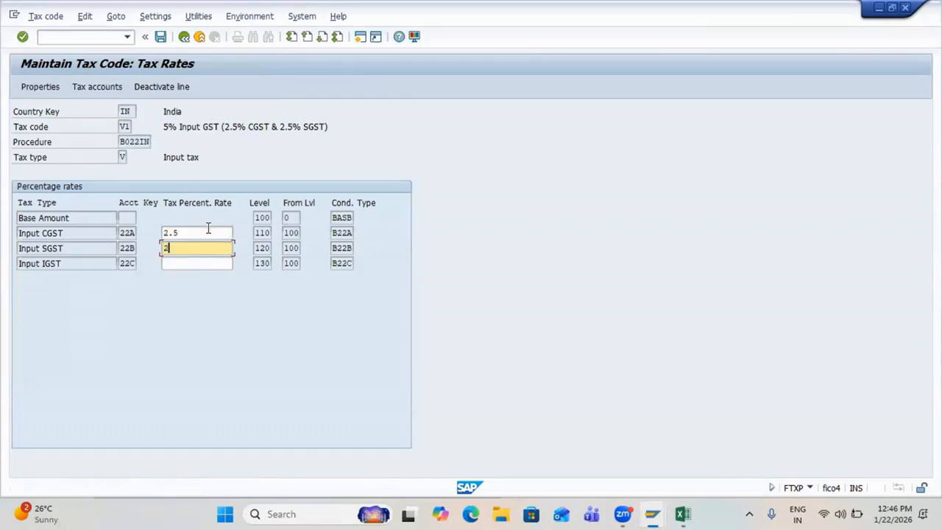
pyautogui.write('.5')
pyautogui.press('Return')
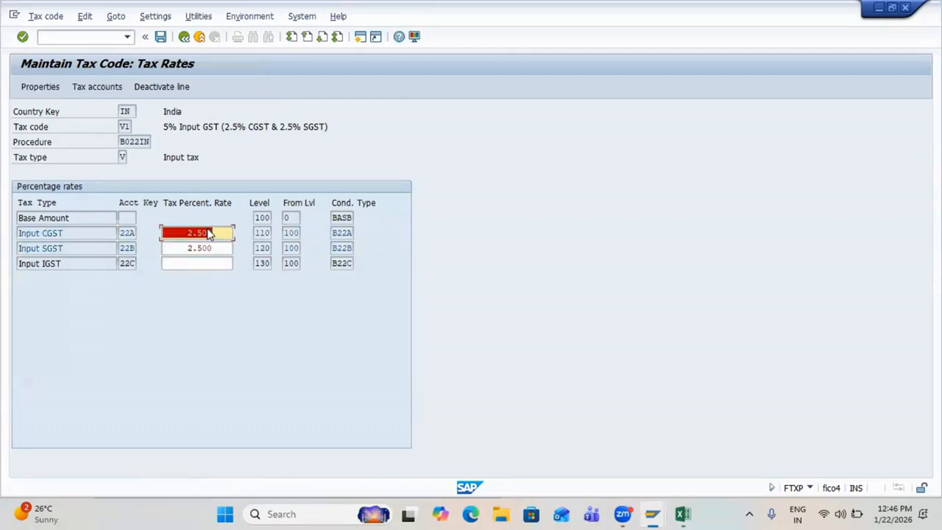
pyautogui.hotkey('ctrl', 's')
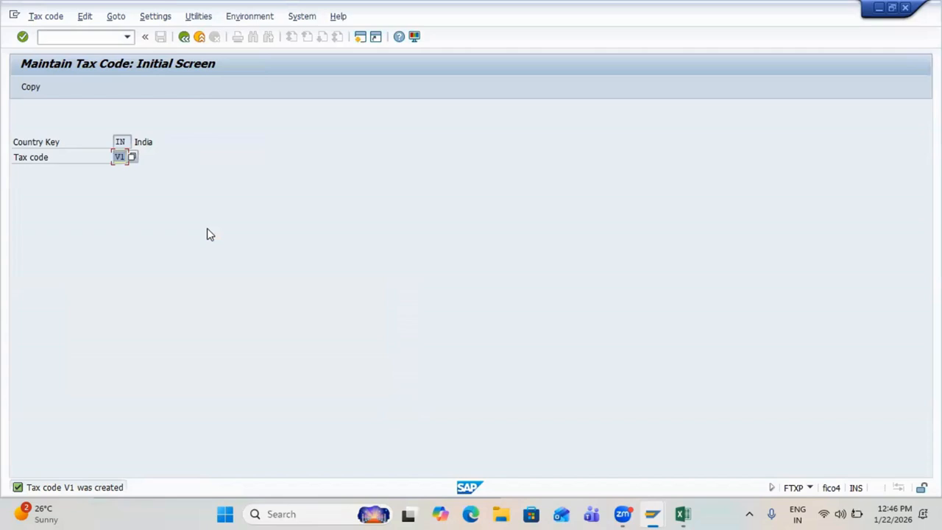
# Step: Start tax code I1, reusing the previous description and editing it to '5% Input IGST'
pyautogui.write('I1')
pyautogui.press('Return')
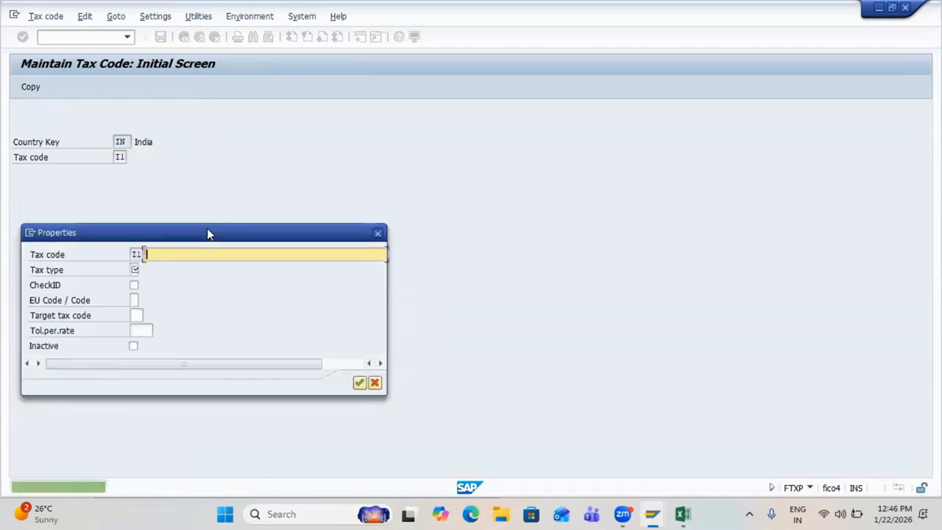
pyautogui.write('5')
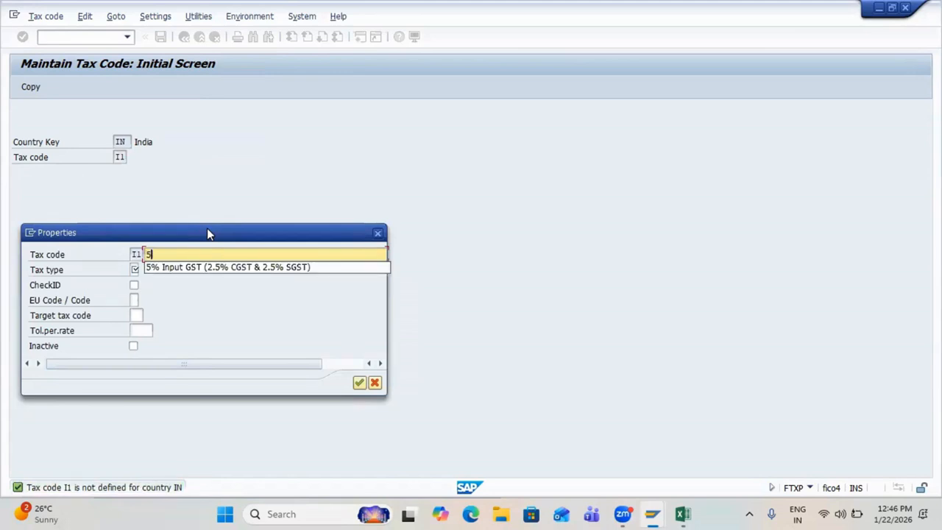
pyautogui.press('Down')
pyautogui.press('Return')
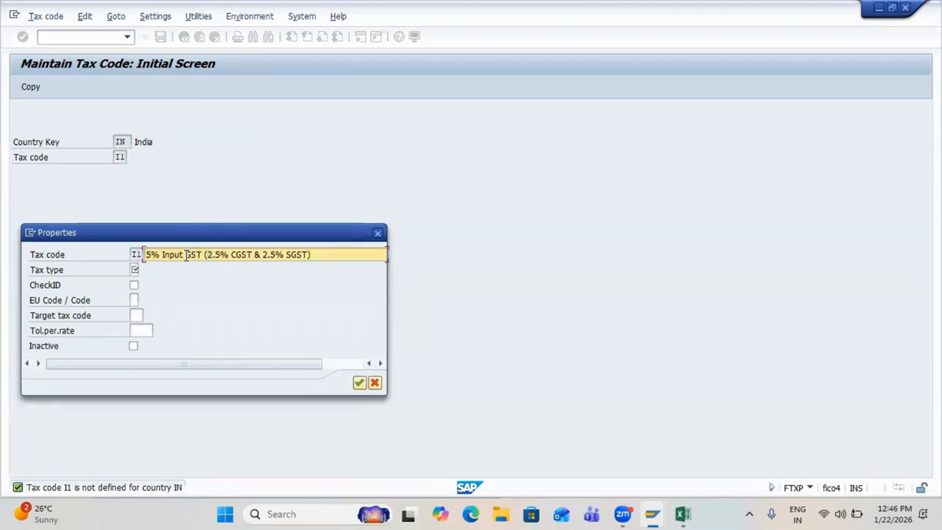
pyautogui.write('I')
pyautogui.press('Right')
pyautogui.press('Right')
pyautogui.press('Right')
pyautogui.press('Right')
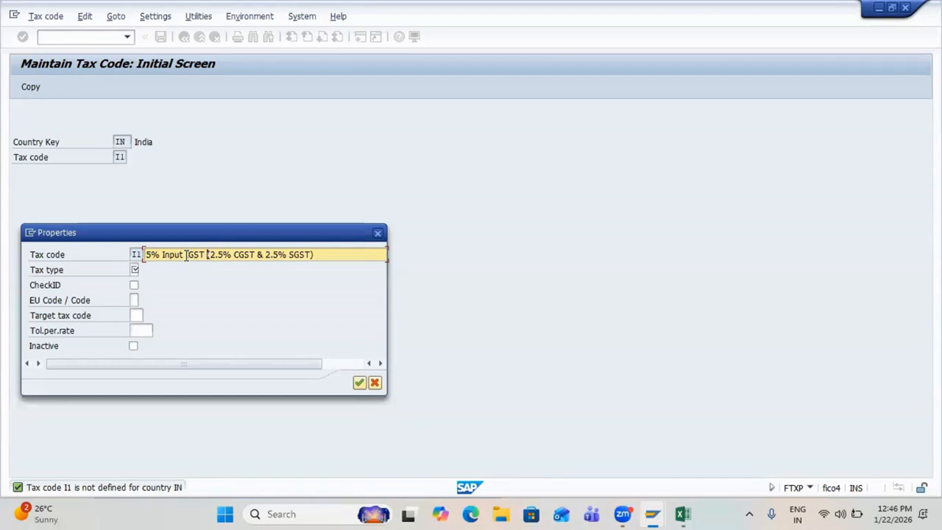
pyautogui.press('Delete')
pyautogui.press('Delete')
pyautogui.press('Delete')
pyautogui.press('Delete')
pyautogui.press('Delete')
pyautogui.press('Delete')
pyautogui.press('Delete')
pyautogui.press('Delete')
pyautogui.press('Delete')
pyautogui.press('Delete')
pyautogui.press('Delete')
pyautogui.press('Delete')
pyautogui.press('Delete')
pyautogui.press('Delete')
pyautogui.press('Delete')
pyautogui.press('Delete')
pyautogui.press('Delete')
pyautogui.press('Delete')
pyautogui.press('Delete')
pyautogui.press('Delete')
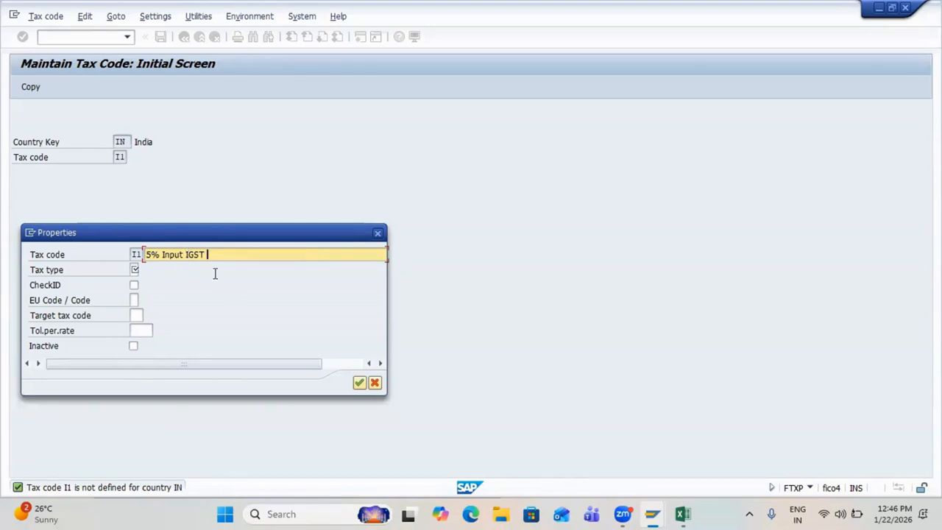
pyautogui.press('Tab')
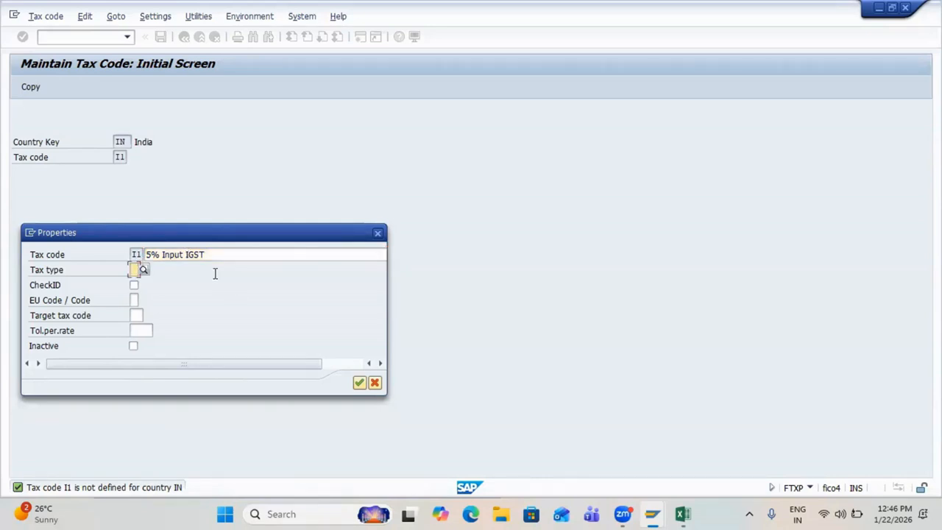
# Step: Set the Input IGST rate to 5%, save I1, and switch to the Excel notes
pyautogui.press('Return')
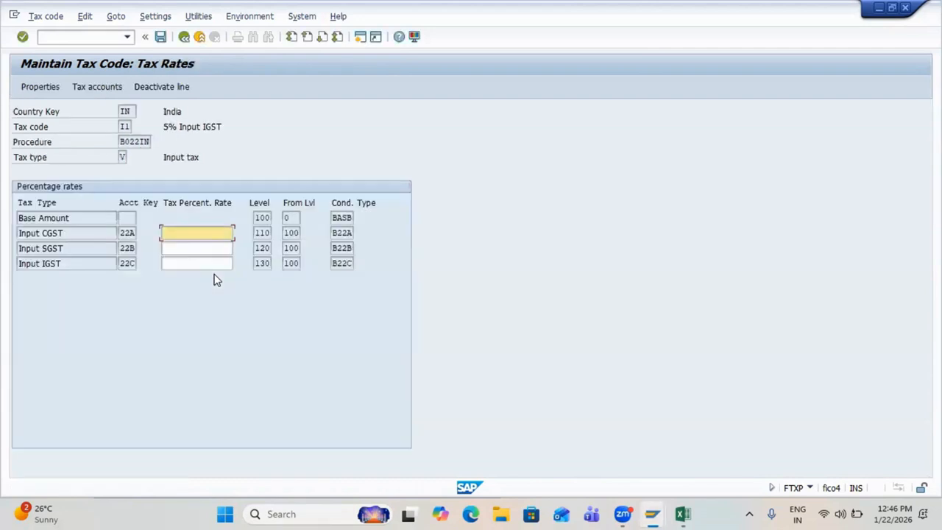
pyautogui.click(196, 262)
pyautogui.write('5')
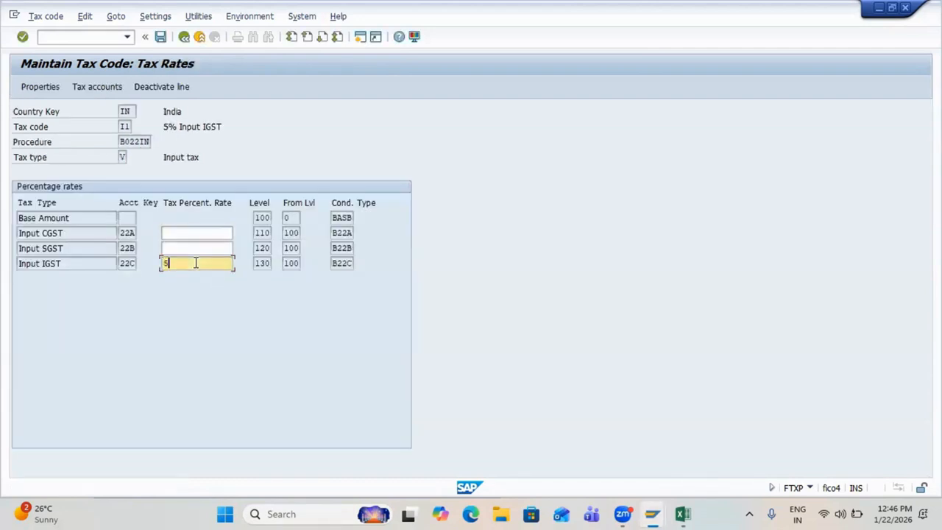
pyautogui.press('Return')
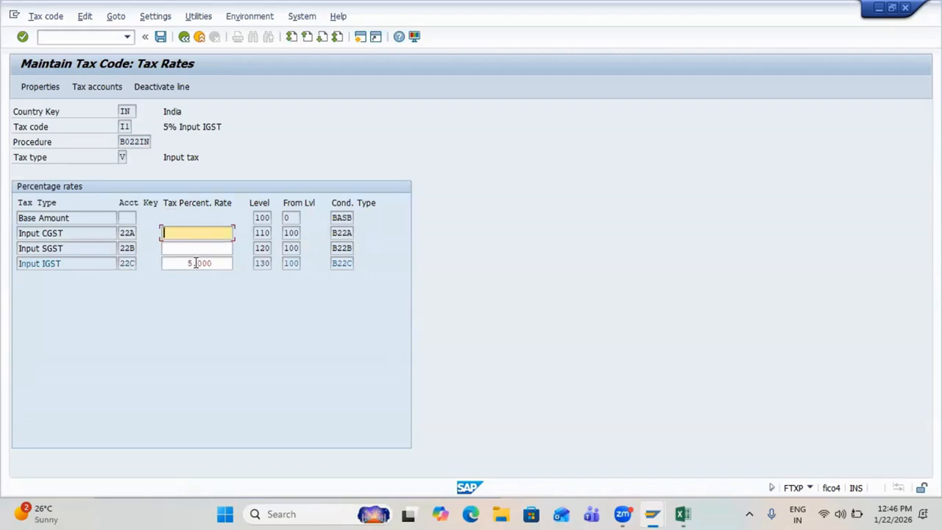
pyautogui.hotkey('ctrl', 's')
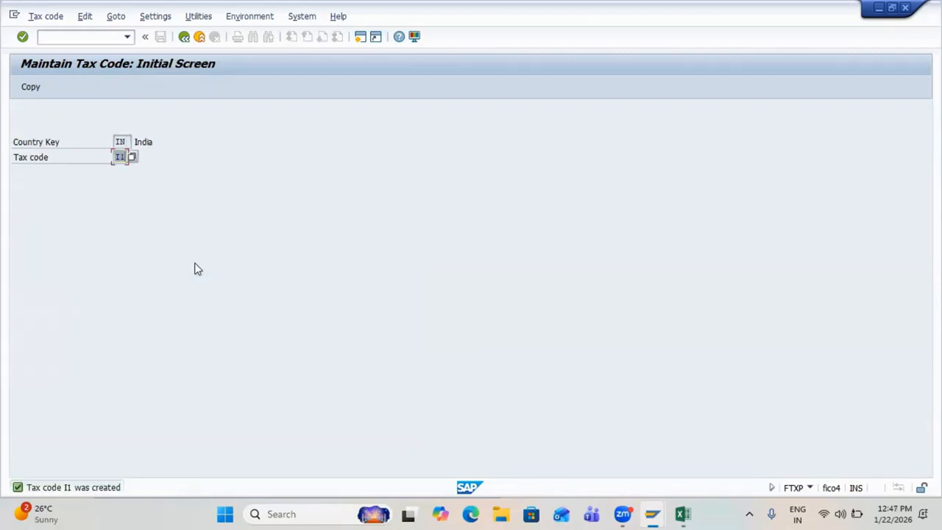
pyautogui.hotkey('alt', 'Tab')
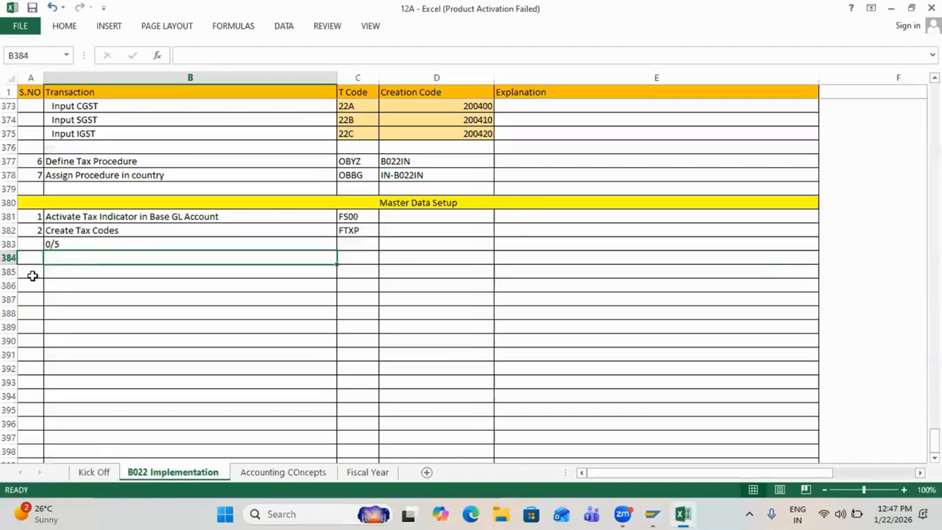
# Step: Add a yellow, merged 'GST Testing' heading across row 385
pyautogui.click(32, 276)
pyautogui.hotkey('shift', 'Right')
pyautogui.hotkey('shift', 'Right')
pyautogui.hotkey('shift', 'Right')
pyautogui.hotkey('shift', 'Right')
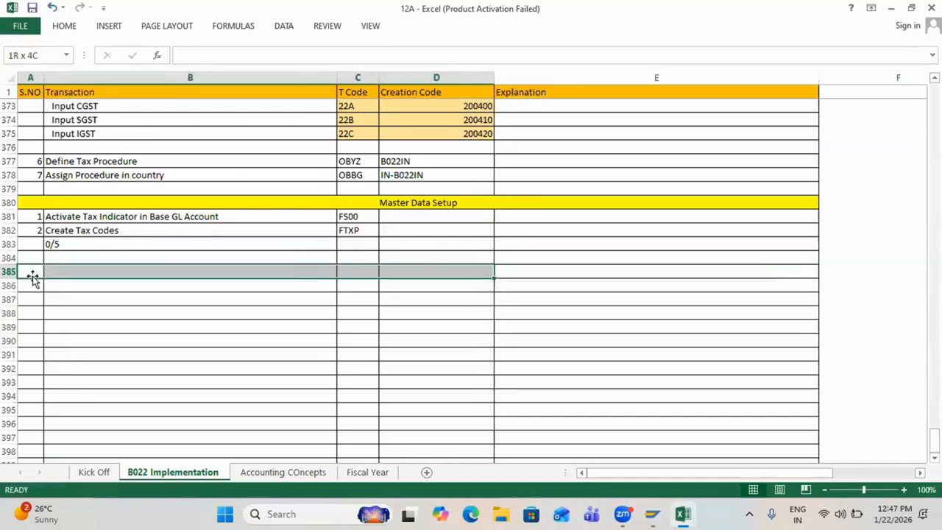
pyautogui.click(63, 26)
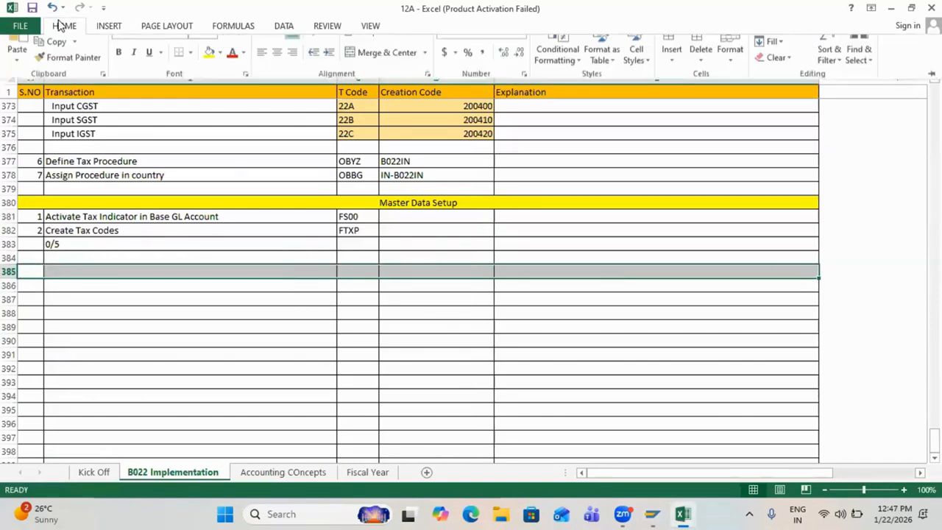
pyautogui.click(209, 71)
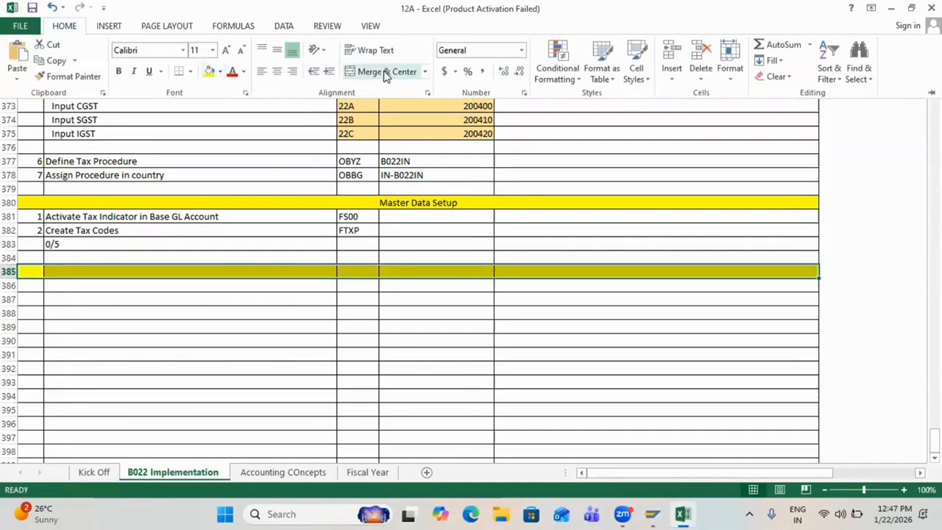
pyautogui.click(384, 72)
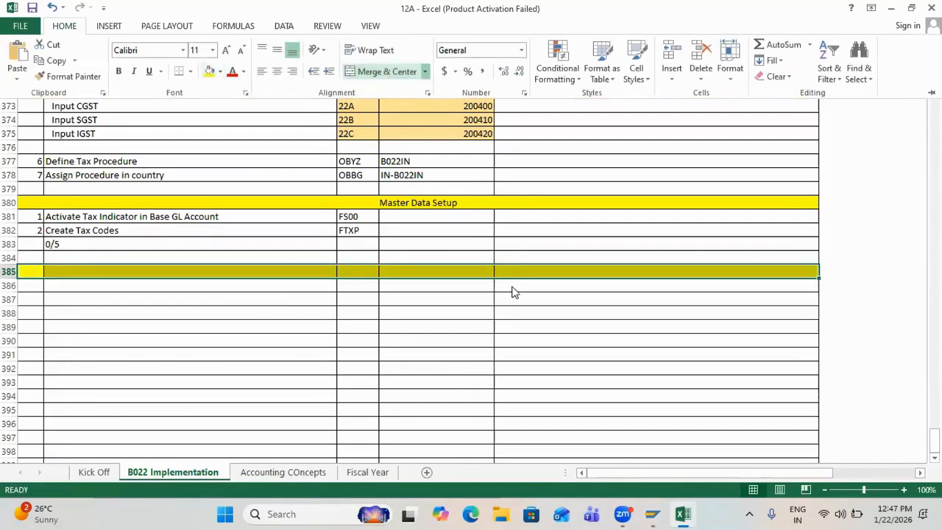
pyautogui.click(405, 273)
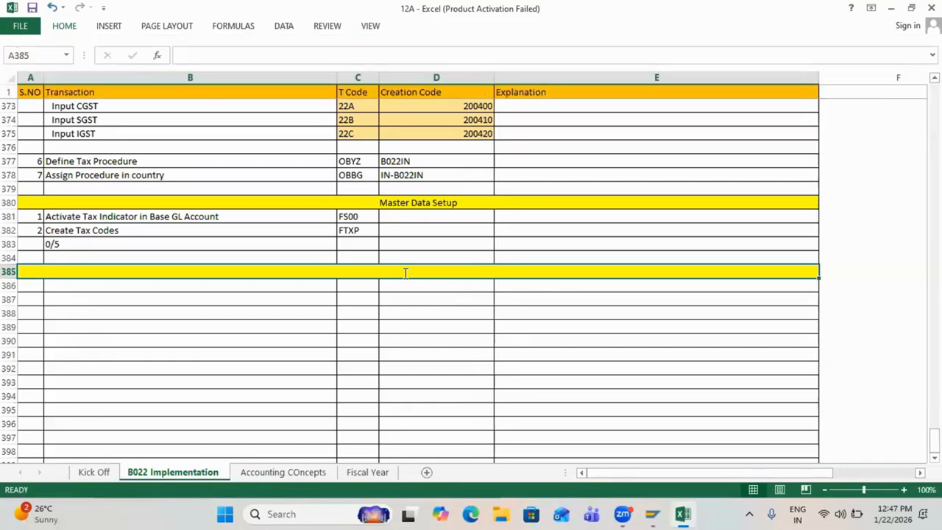
pyautogui.write('GST Testing')
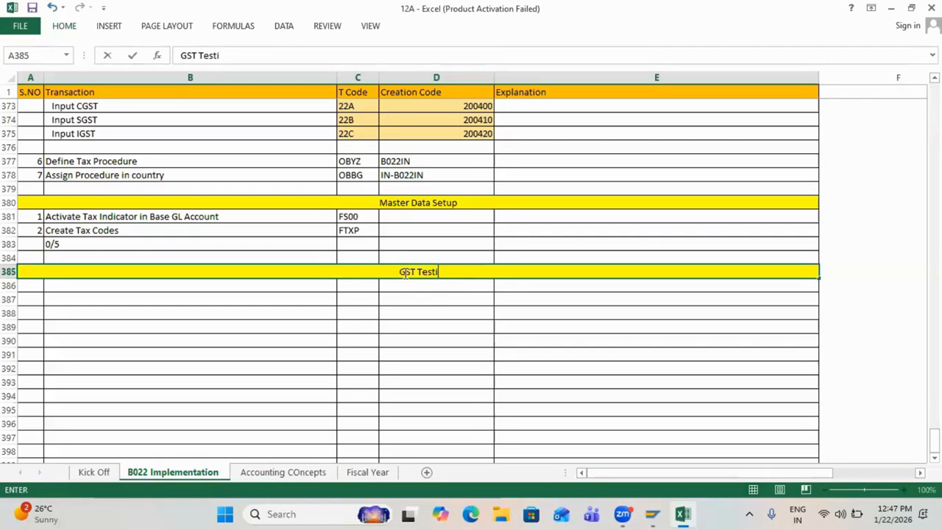
pyautogui.press('Return')
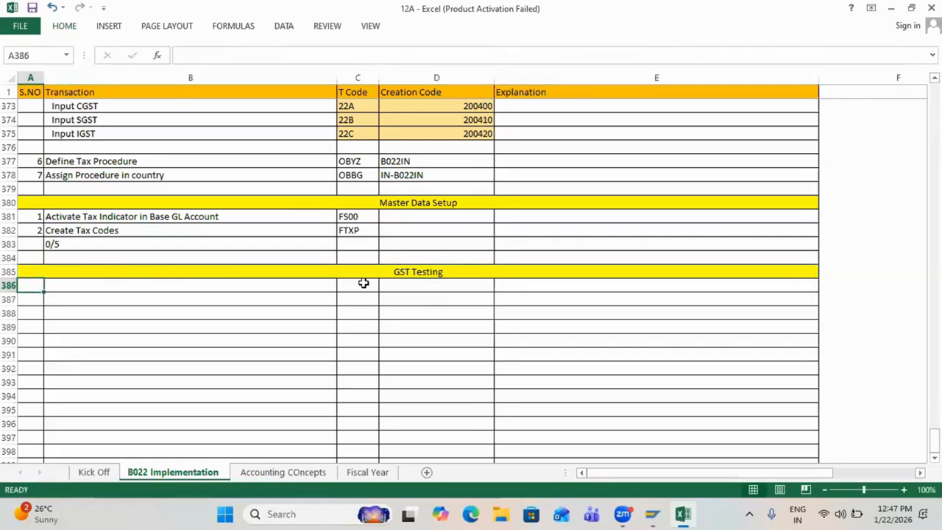
# Step: Enter step 1, 'Post Vendor Invoice with GST', with T Code FB60 in row 386
pyautogui.write('1')
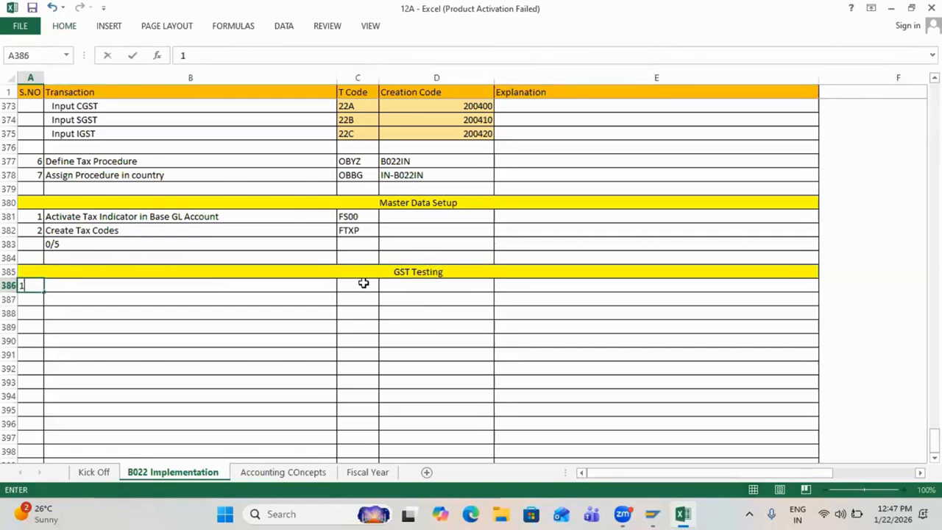
pyautogui.press('Tab')
pyautogui.write('Post')
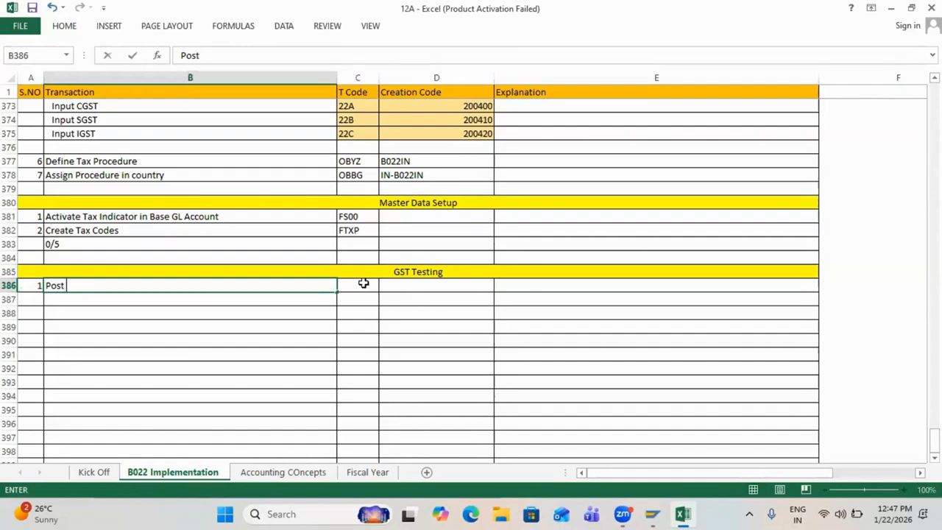
pyautogui.write(' Vendor Invo')
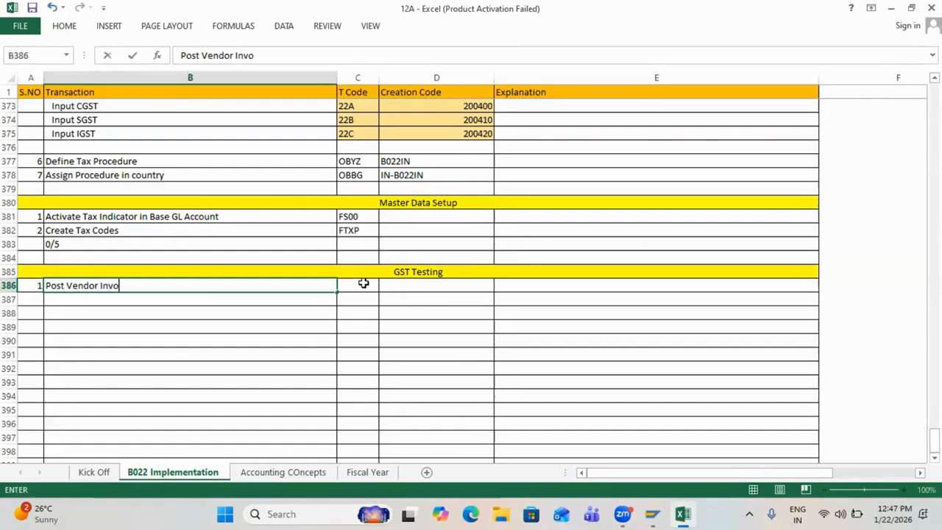
pyautogui.write('ice wit')
pyautogui.write('h GST')
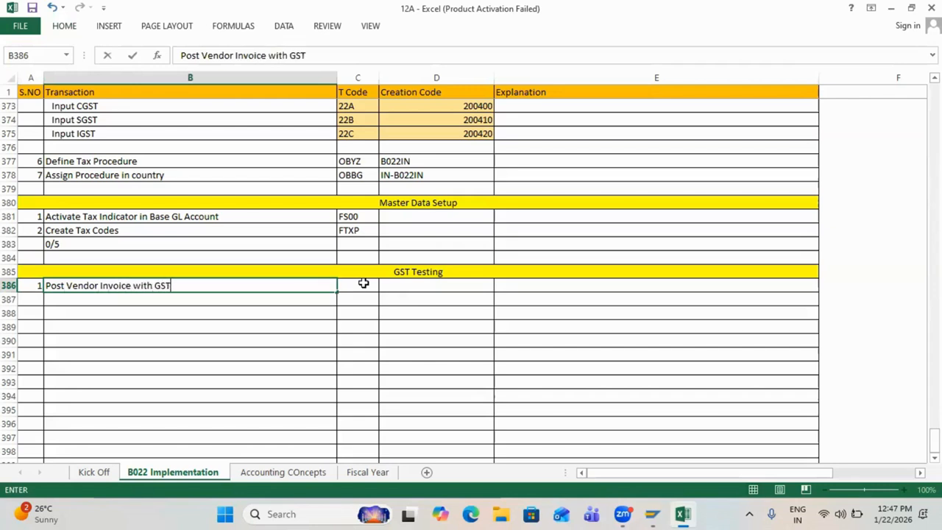
pyautogui.click(364, 283)
pyautogui.write('FB')
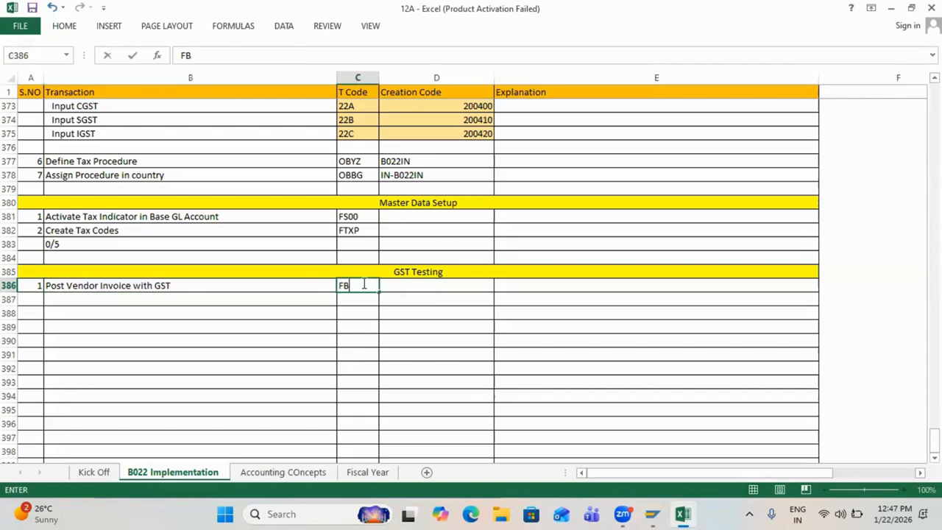
pyautogui.write('60')
pyautogui.press('Return')
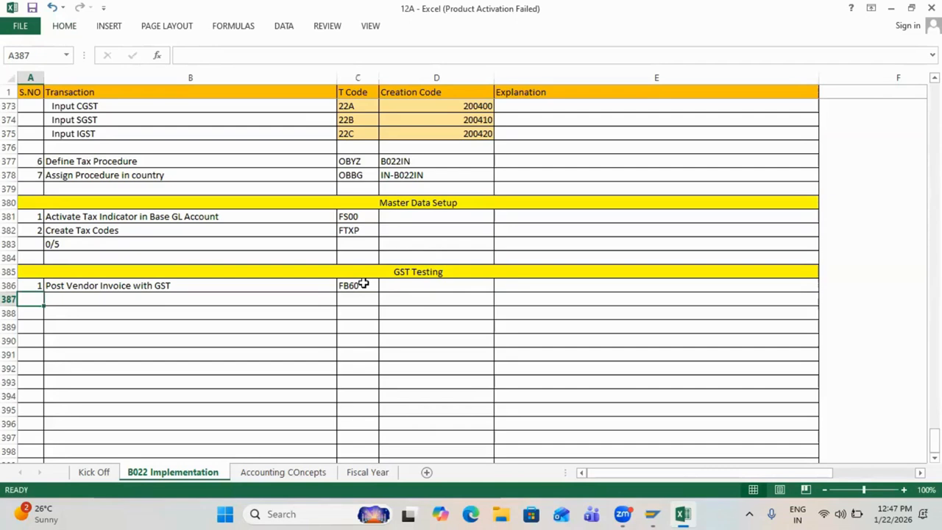
pyautogui.press('Up')
pyautogui.press('Right')
pyautogui.press('Right')
pyautogui.press('Right')
pyautogui.press('Left')
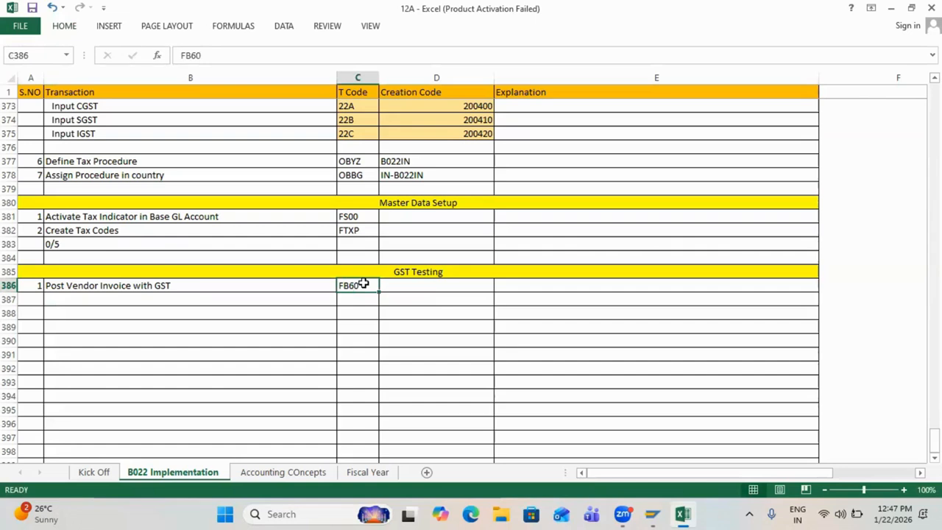
pyautogui.press('Right')
pyautogui.hotkey('alt', 'Tab')
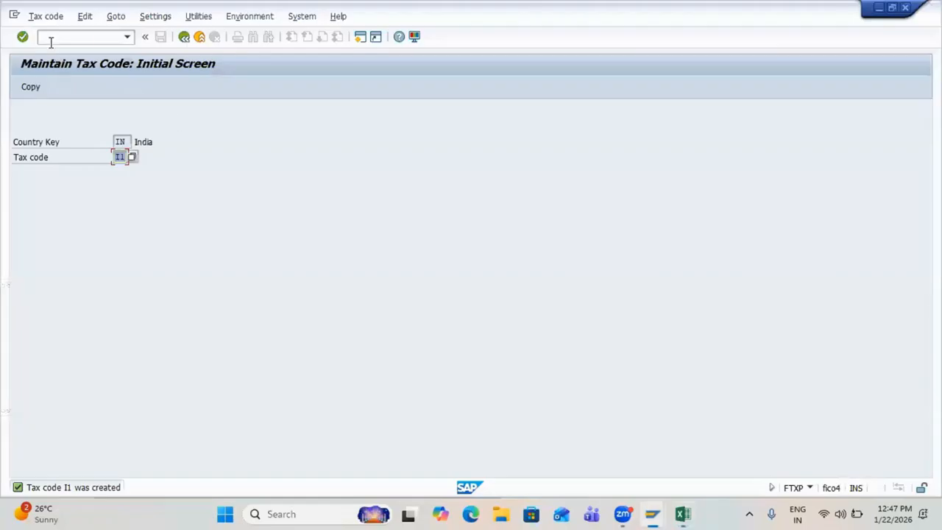
# Step: Open FB60 for company code B022 and enable 'Calculate taxes on net amount' in editing options
pyautogui.click(49, 37)
pyautogui.press('F3')
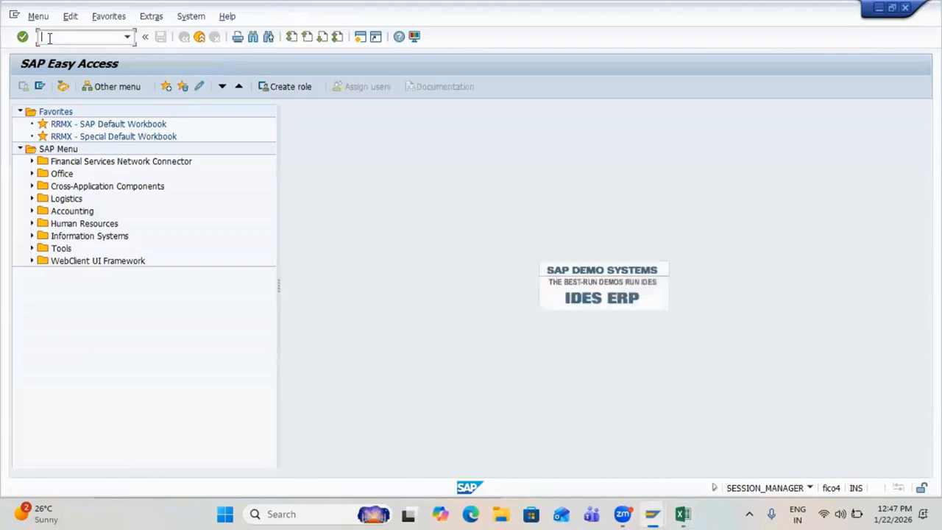
pyautogui.write('fb60')
pyautogui.press('Return')
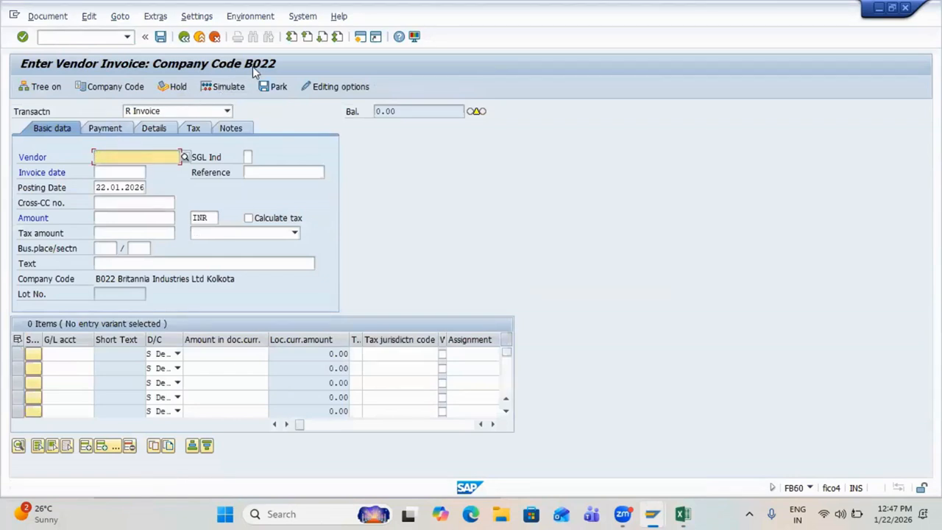
pyautogui.click(328, 87)
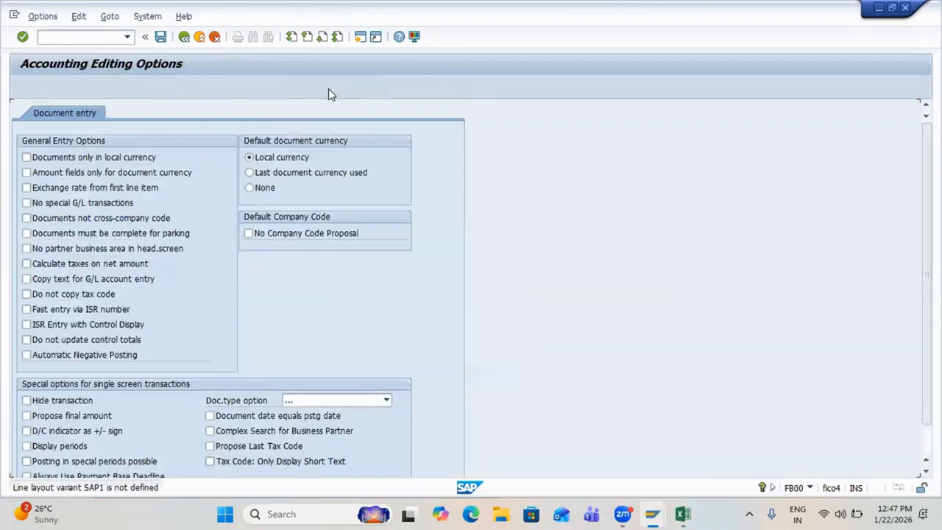
pyautogui.click(64, 264)
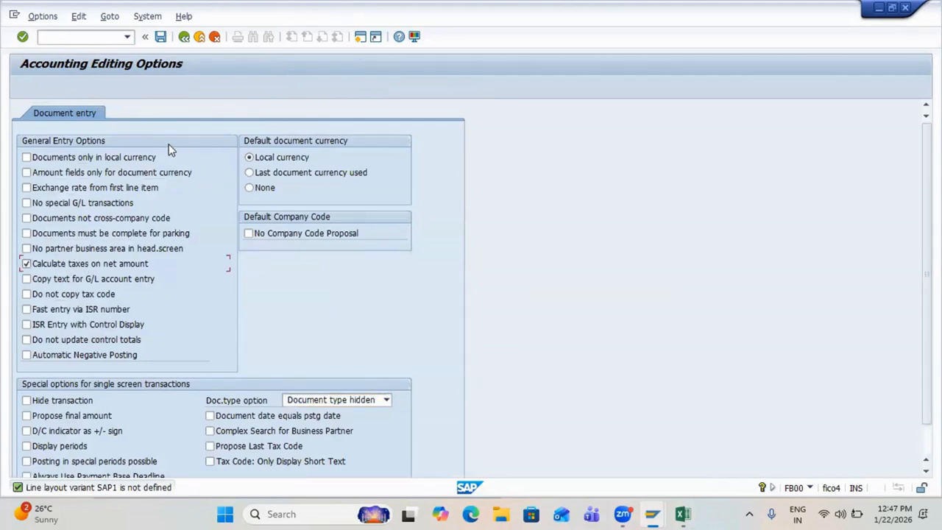
pyautogui.hotkey('ctrl', 's')
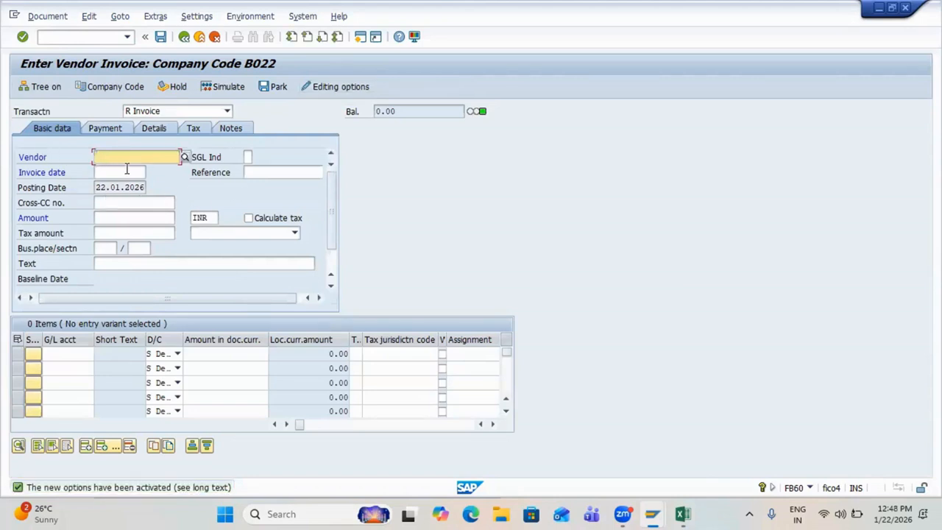
# Step: Choose the Mumbai vendor, with invoice date 22.01.2026 and reference INV1
pyautogui.click(185, 158)
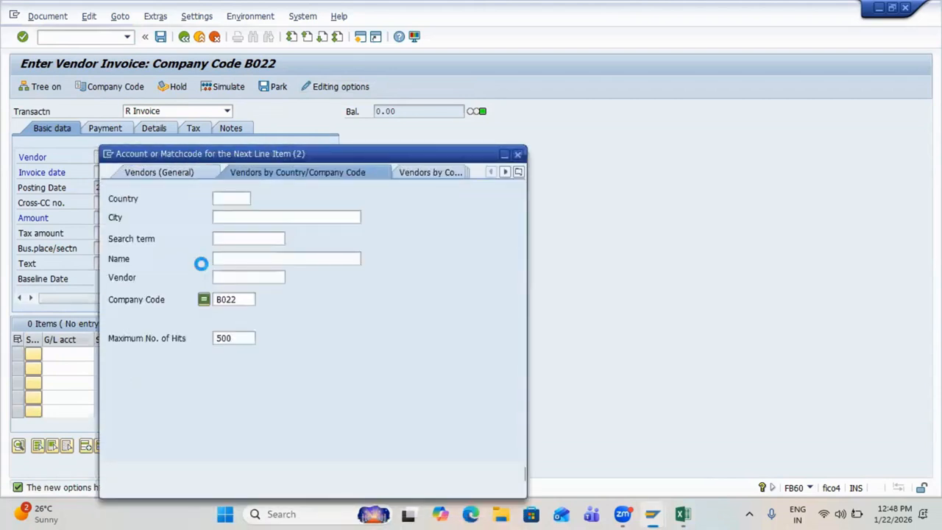
pyautogui.press('Return')
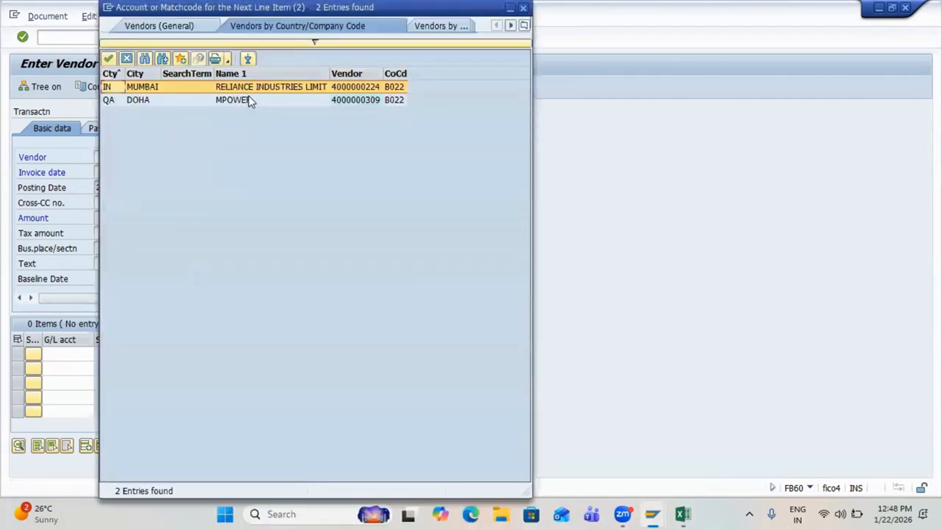
pyautogui.doubleClick(240, 87)
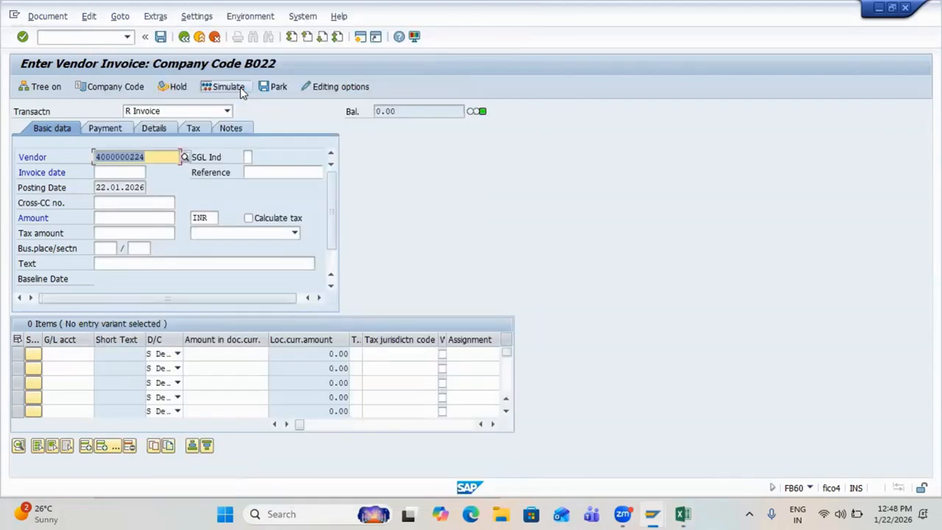
pyautogui.press('Tab')
pyautogui.write('22')
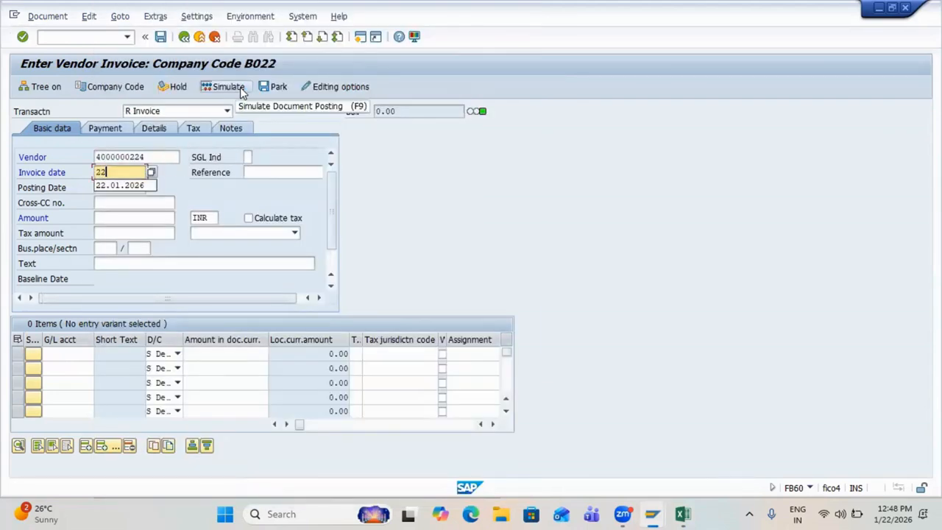
pyautogui.write('.01.2026')
pyautogui.press('Tab')
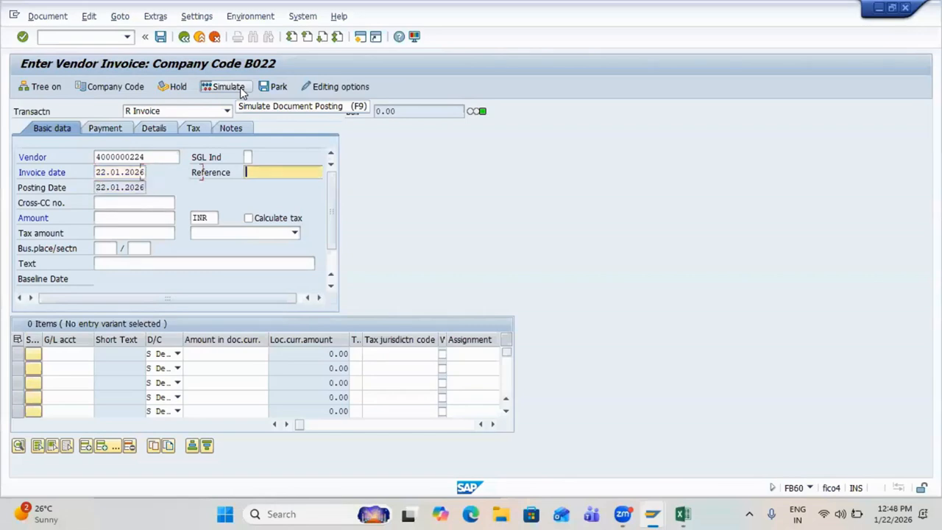
pyautogui.press('Tab')
pyautogui.hotkey('shift', 'Tab')
pyautogui.write('INV1')
pyautogui.press('Return')
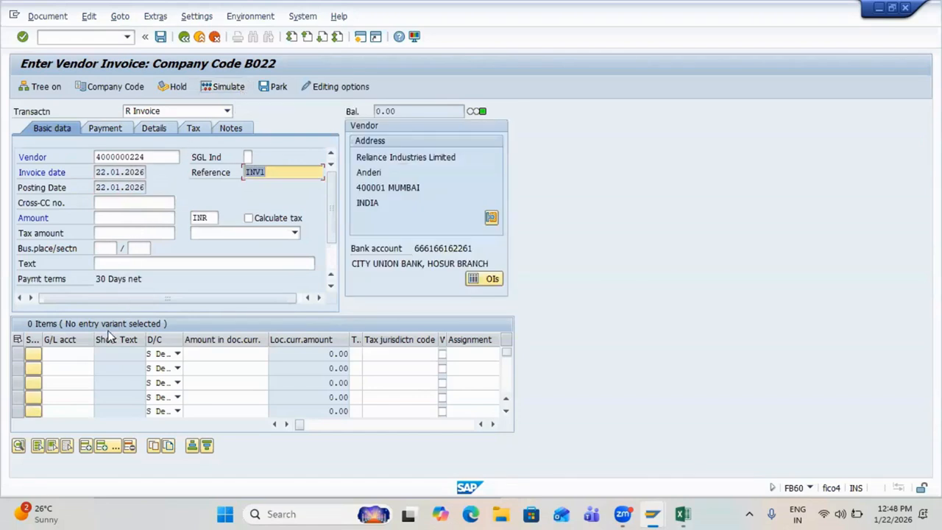
# Step: Add a G/L 200100 line item of 100,000 with tax code V1
pyautogui.click(73, 354)
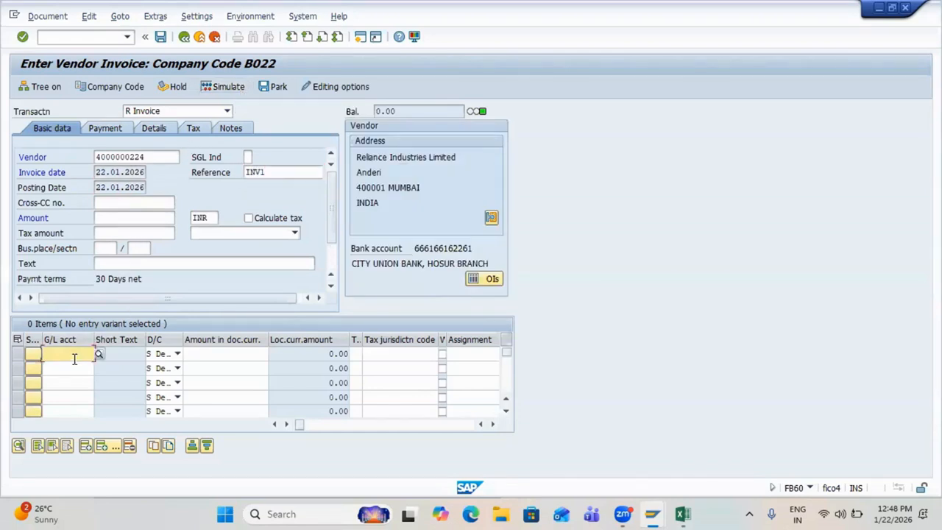
pyautogui.write('2001')
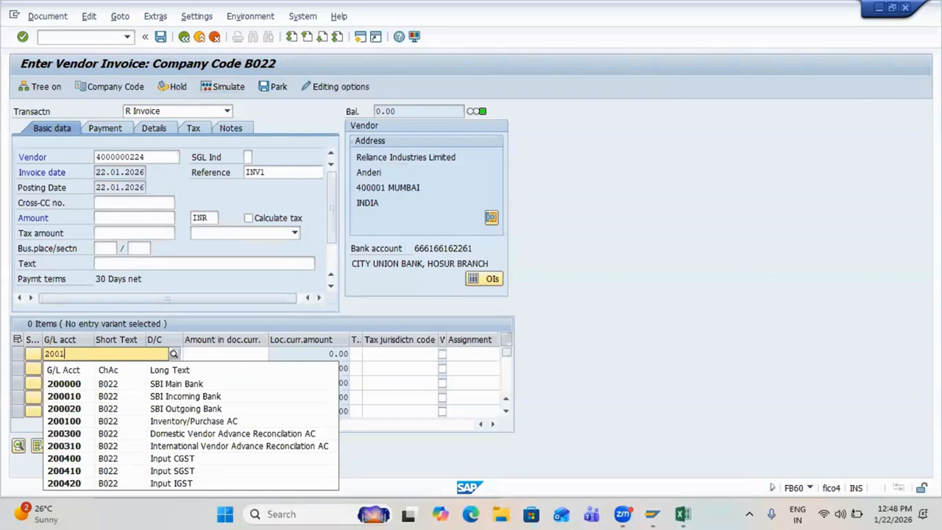
pyautogui.write('00')
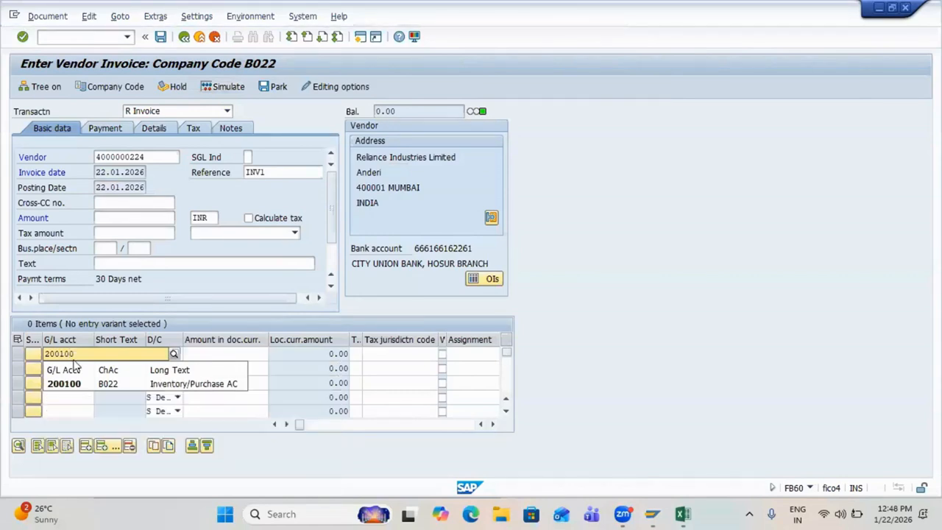
pyautogui.click(81, 384)
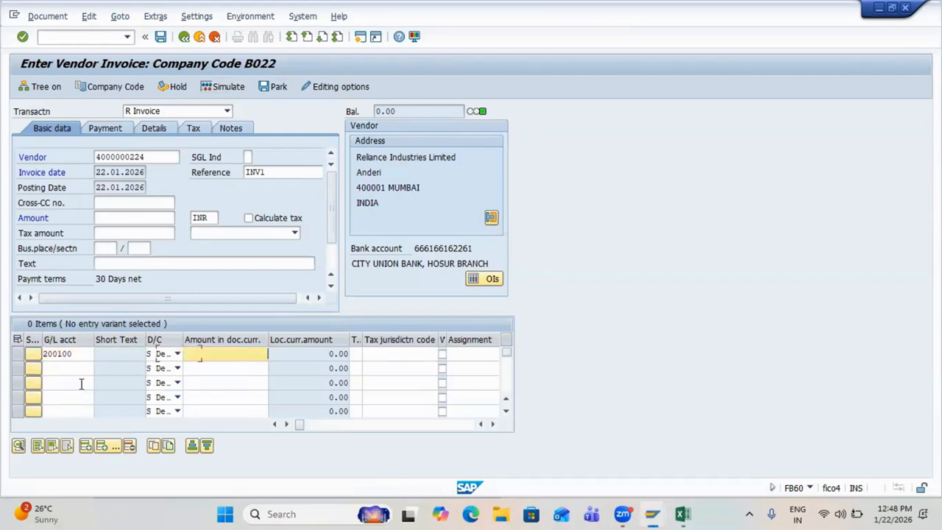
pyautogui.write('100000')
pyautogui.press('Return')
pyautogui.click(56, 354)
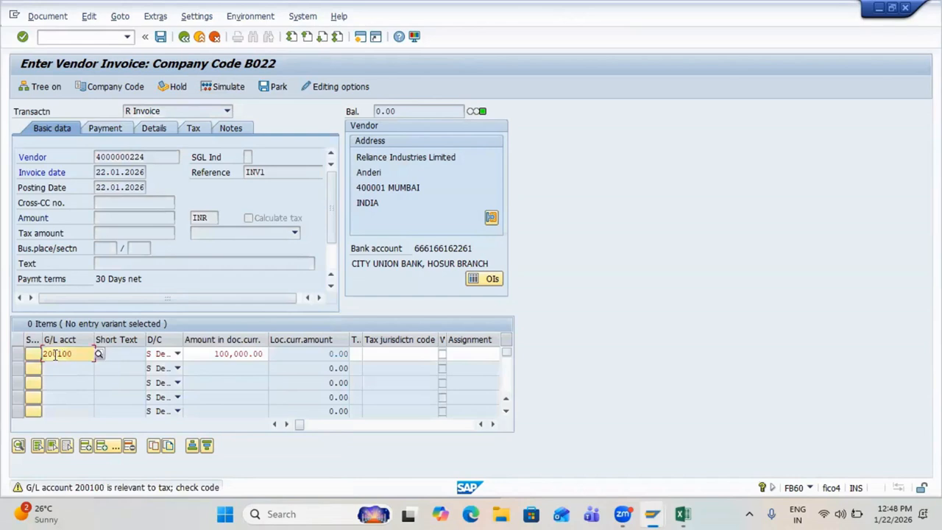
pyautogui.doubleClick(56, 355)
pyautogui.click(40, 355)
pyautogui.click(356, 353)
pyautogui.write('V')
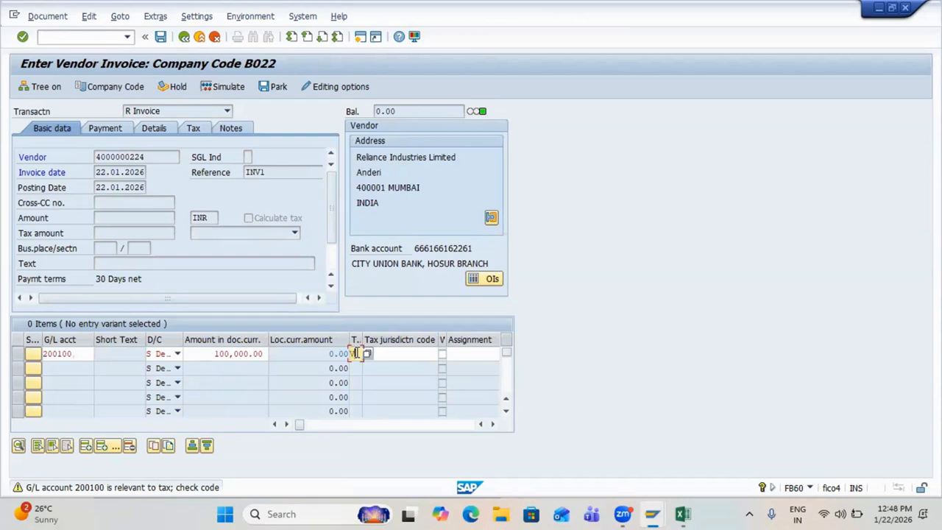
pyautogui.write('1')
pyautogui.press('Return')
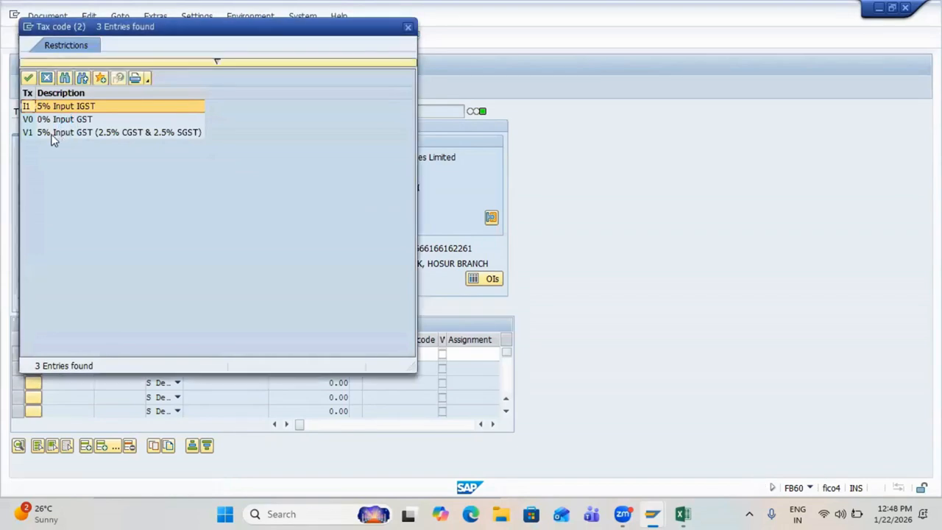
pyautogui.doubleClick(55, 135)
pyautogui.press('Return')
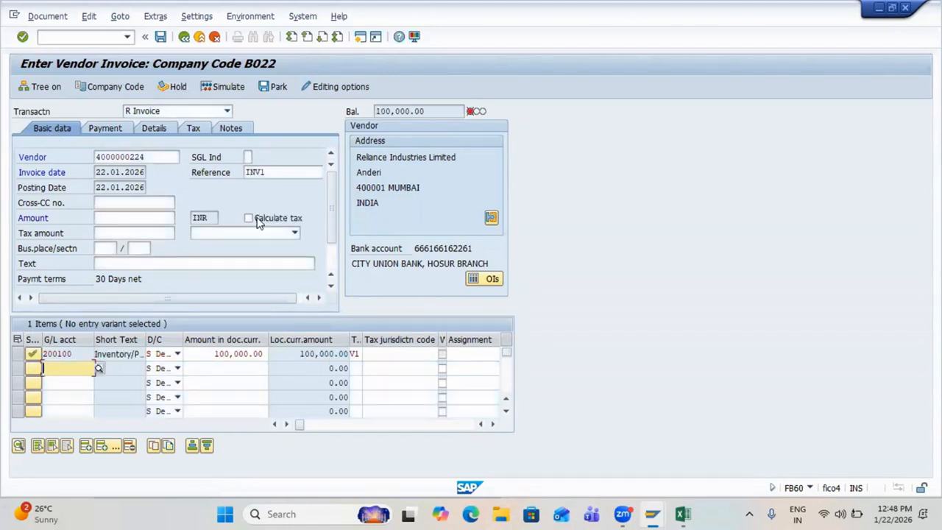
# Step: Turn on automatic tax calculation and set the invoice gross amount to 105,000.00
pyautogui.click(248, 218)
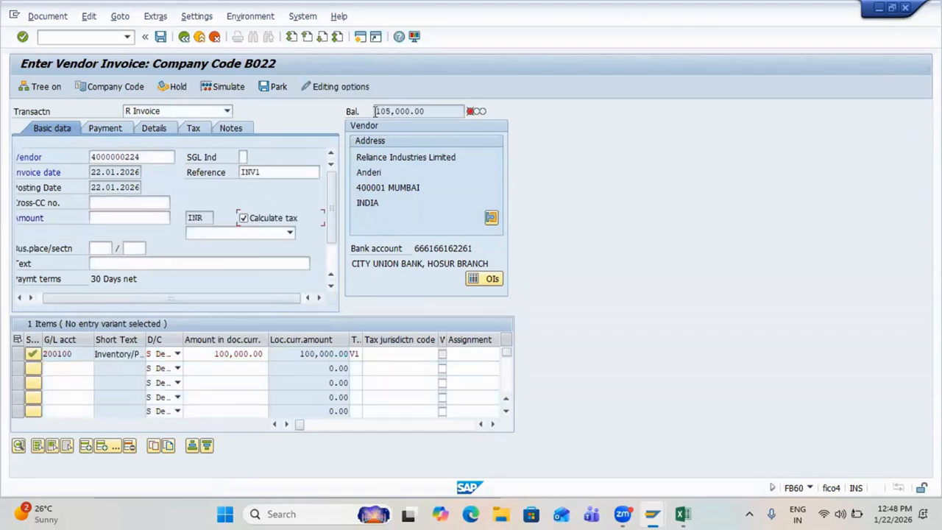
pyautogui.moveTo(375, 111); pyautogui.dragTo(446, 107)
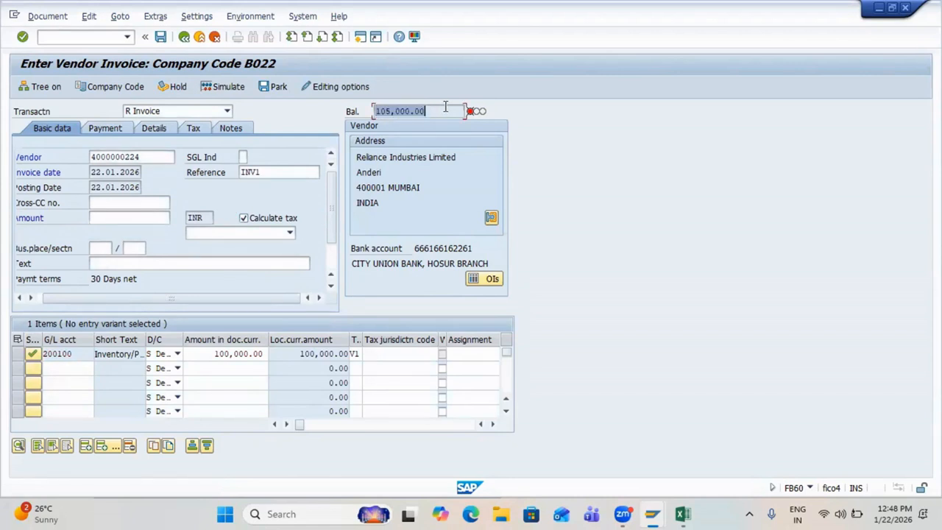
pyautogui.click(445, 106)
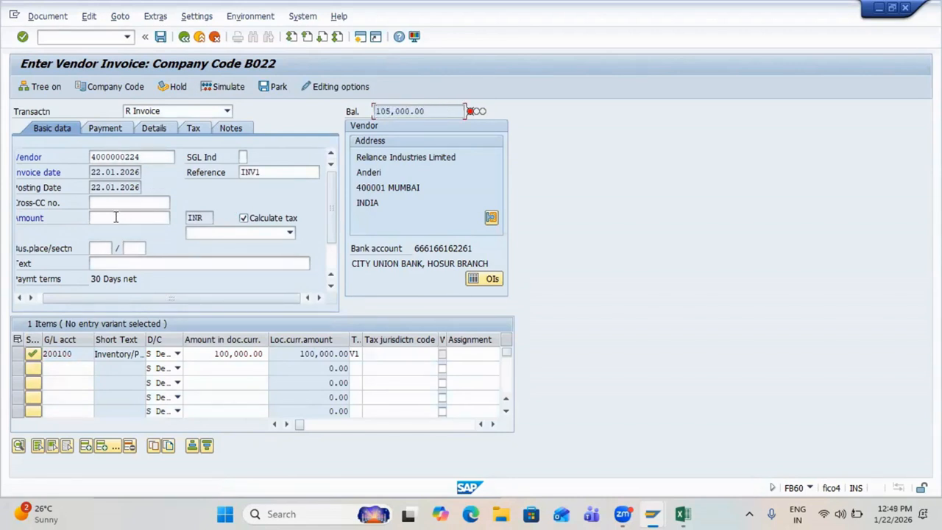
pyautogui.click(115, 217)
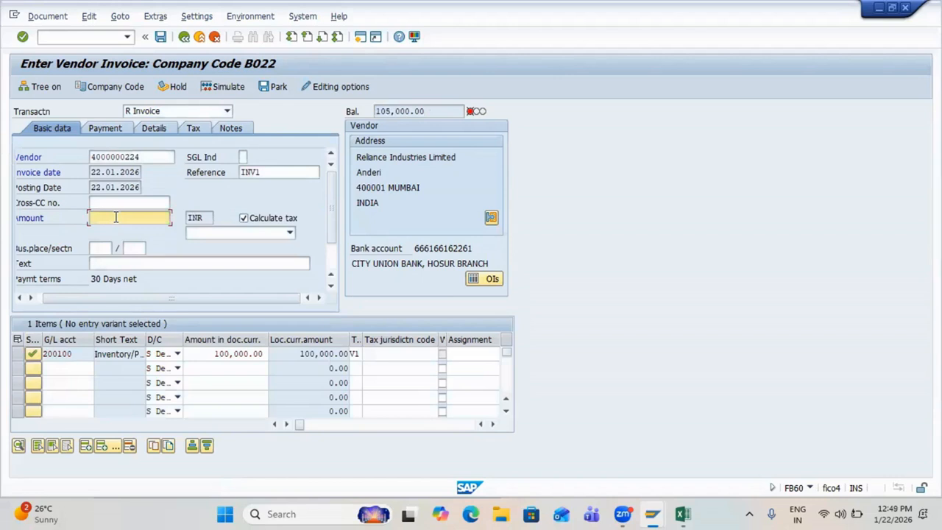
pyautogui.write('105000')
pyautogui.press('Return')
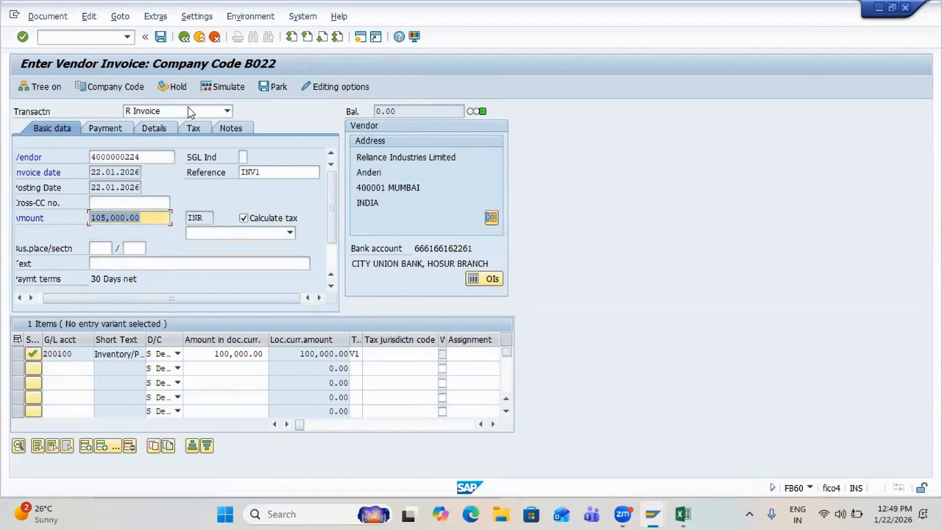
# Step: Simulate and post invoice INV1, then enter Reliance Industries as the vendor on a new invoice
pyautogui.click(222, 88)
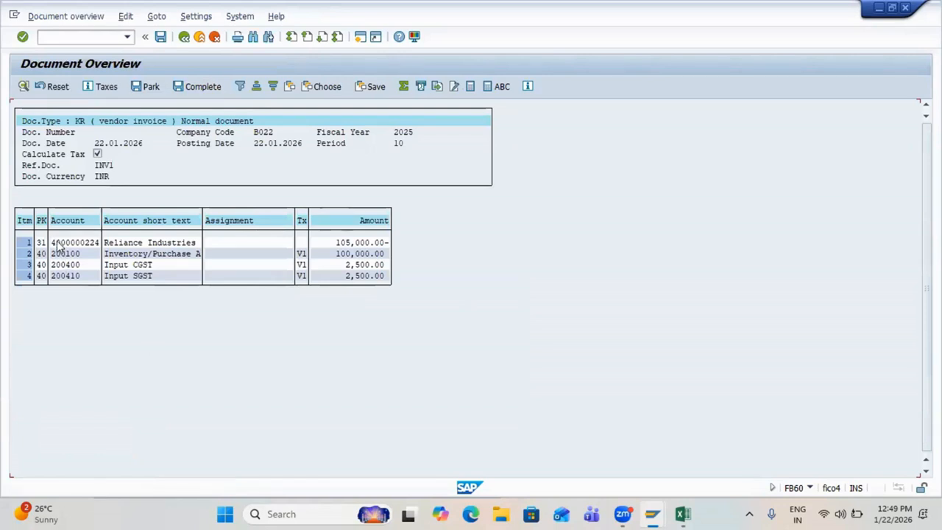
pyautogui.moveTo(59, 242); pyautogui.dragTo(362, 237)
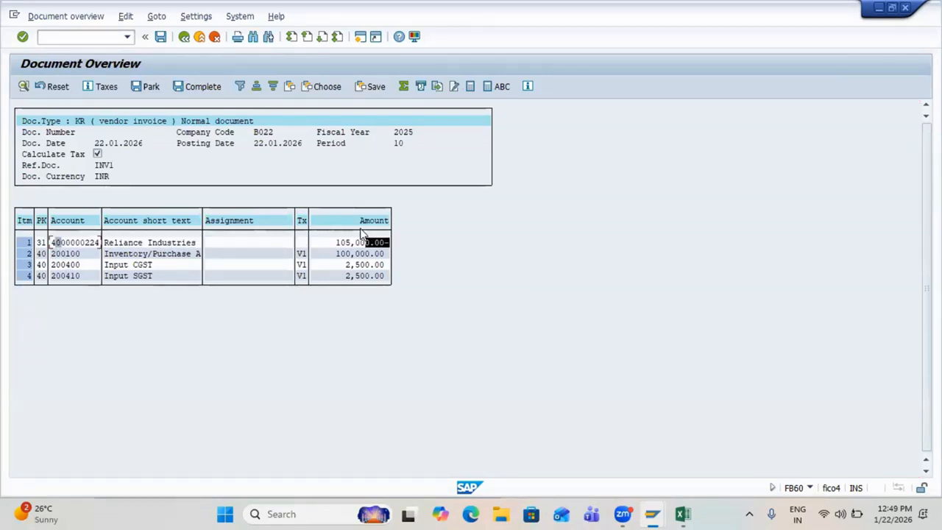
pyautogui.moveTo(98, 251); pyautogui.dragTo(381, 281)
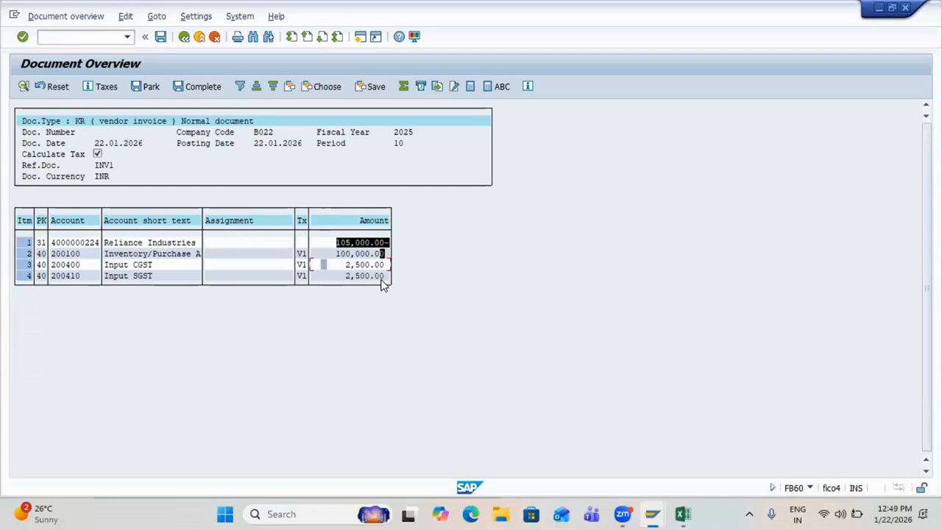
pyautogui.hotkey('ctrl', 's')
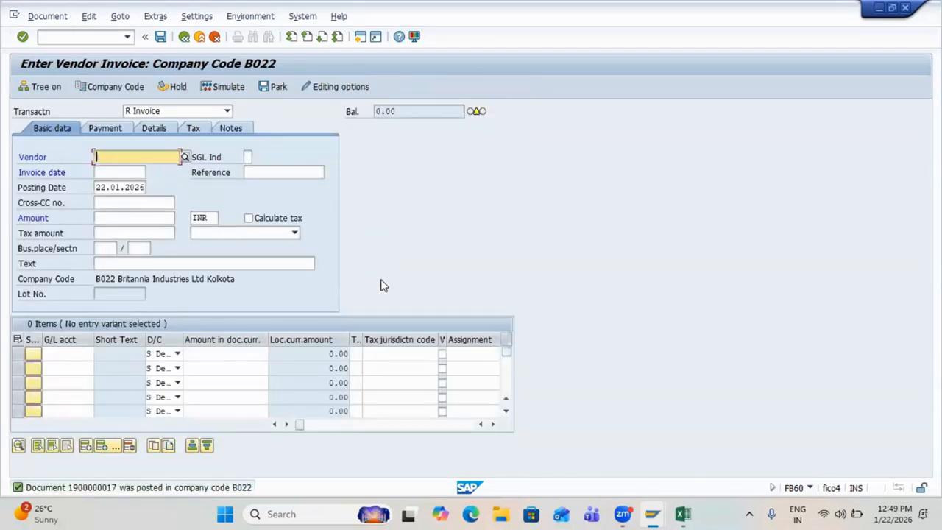
pyautogui.press('Down')
pyautogui.press('Return')
# Step: Fill the invoice header with invoice date 22.01.2026 and reference IGST
pyautogui.press('Tab')
pyautogui.press('Tab')
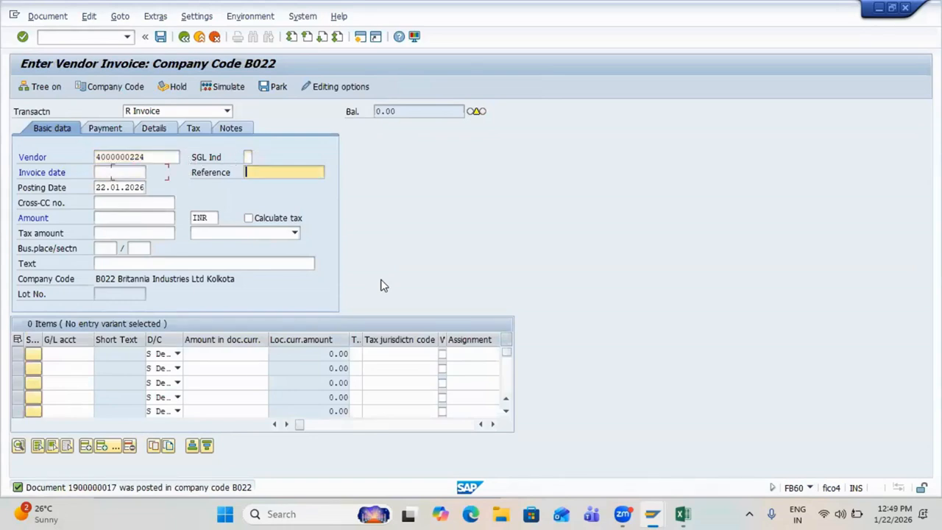
pyautogui.hotkey('shift', 'Tab')
pyautogui.press('Down')
pyautogui.press('Return')
pyautogui.press('Tab')
pyautogui.write('IGST')
pyautogui.press('Tab')
pyautogui.press('Tab')
pyautogui.press('Tab')
pyautogui.press('Tab')
pyautogui.press('Tab')
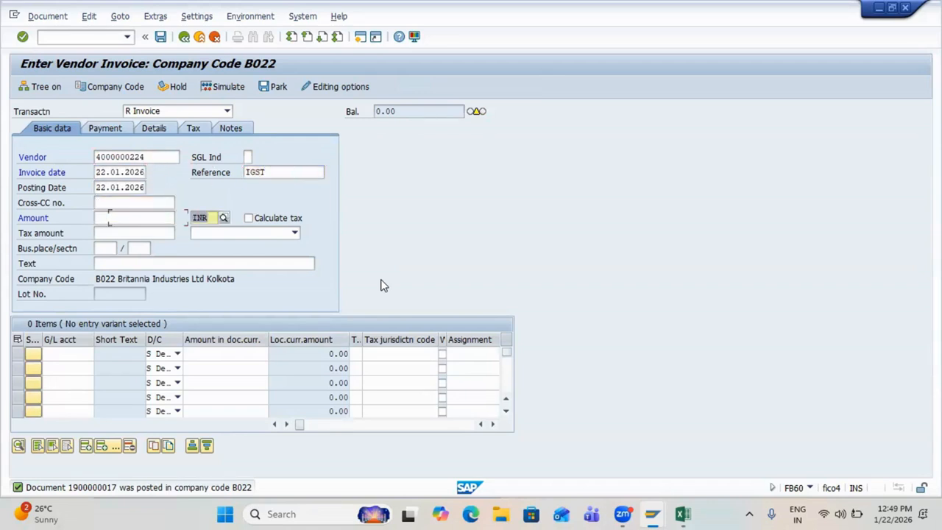
# Step: Add a 100,000 line on G/L 200100 with tax code I1 (5% Input IGST) and Calculate tax on
pyautogui.press('Tab')
pyautogui.press('Tab')
pyautogui.press('Tab')
pyautogui.press('Tab')
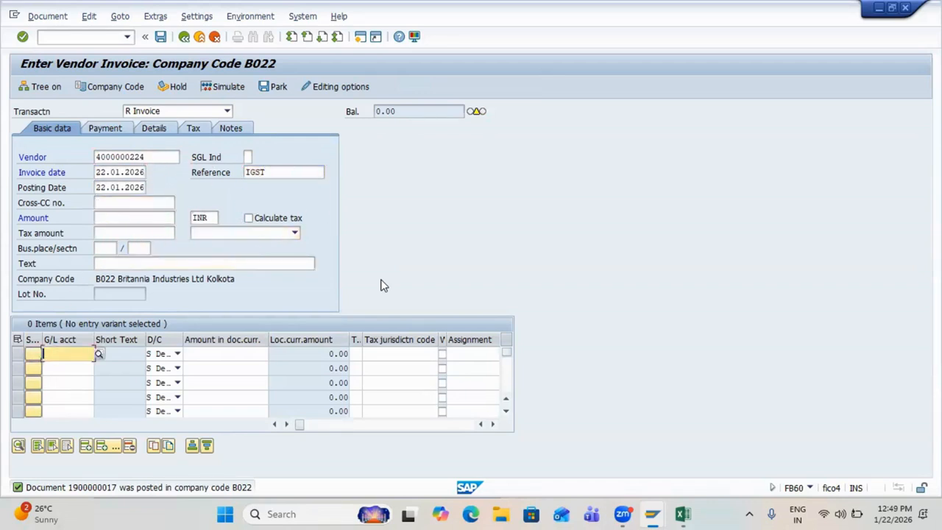
pyautogui.press('Down')
pyautogui.press('Return')
pyautogui.press('Tab')
pyautogui.press('Tab')
pyautogui.press('Down')
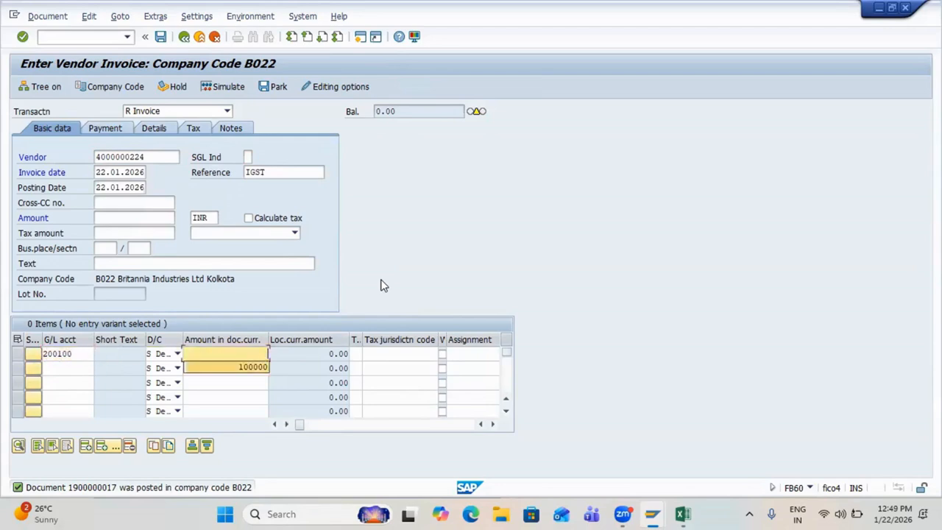
pyautogui.press('Return')
pyautogui.press('Tab')
pyautogui.write('I')
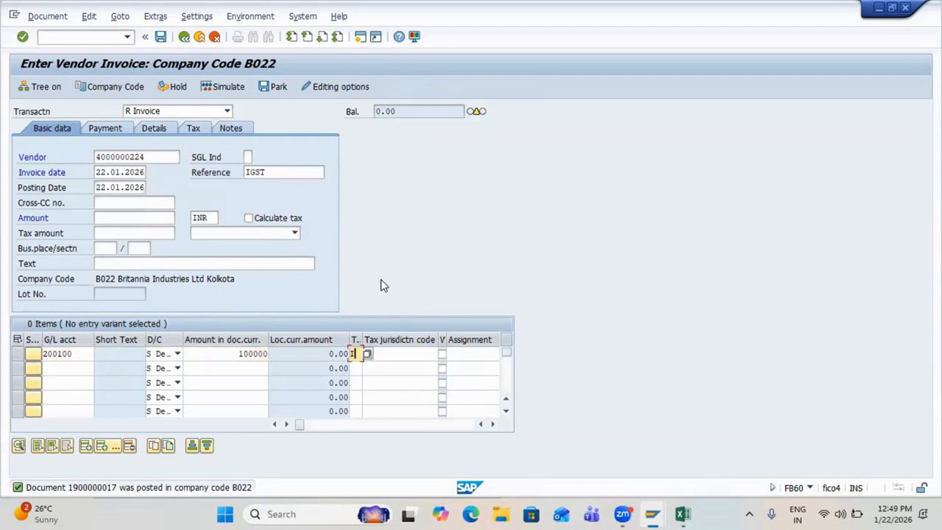
pyautogui.click(368, 354)
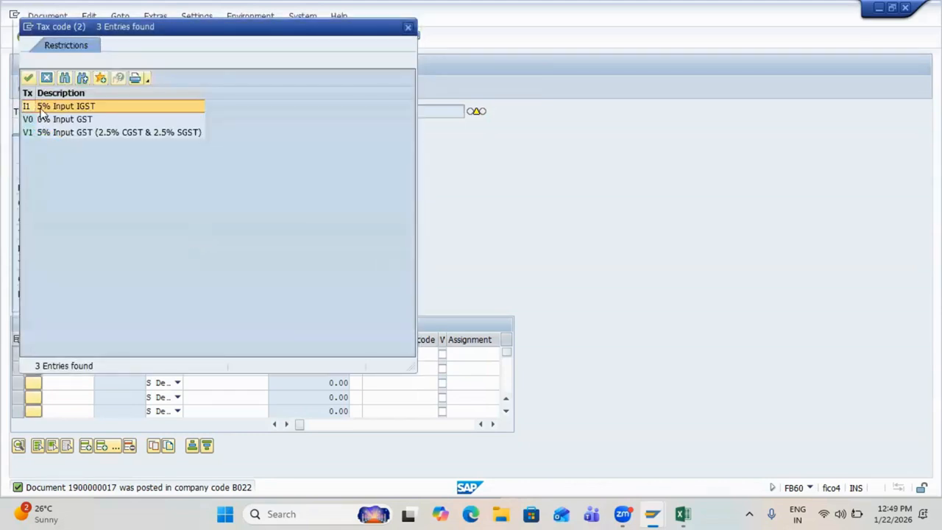
pyautogui.doubleClick(42, 107)
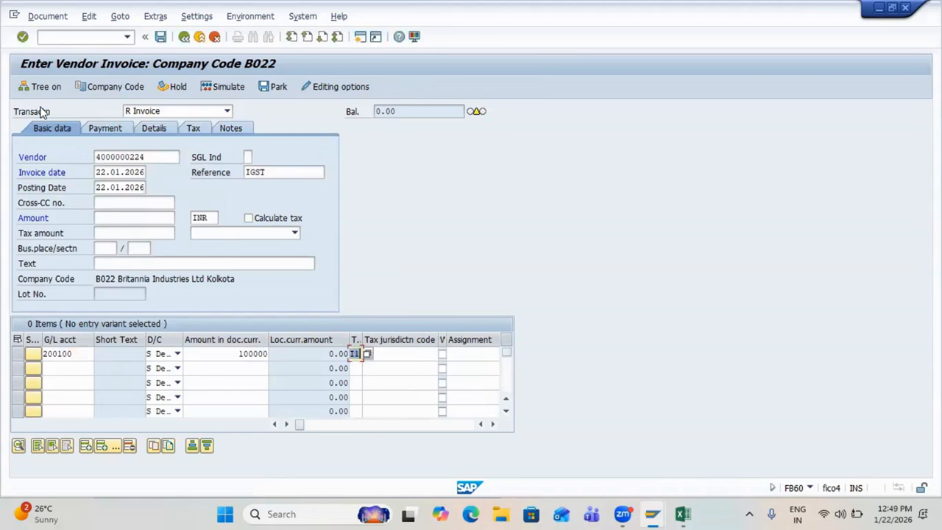
pyautogui.click(263, 218)
# Step: Copy the 105,000.00 balance into the invoice amount and simulate the posting
pyautogui.press('Return')
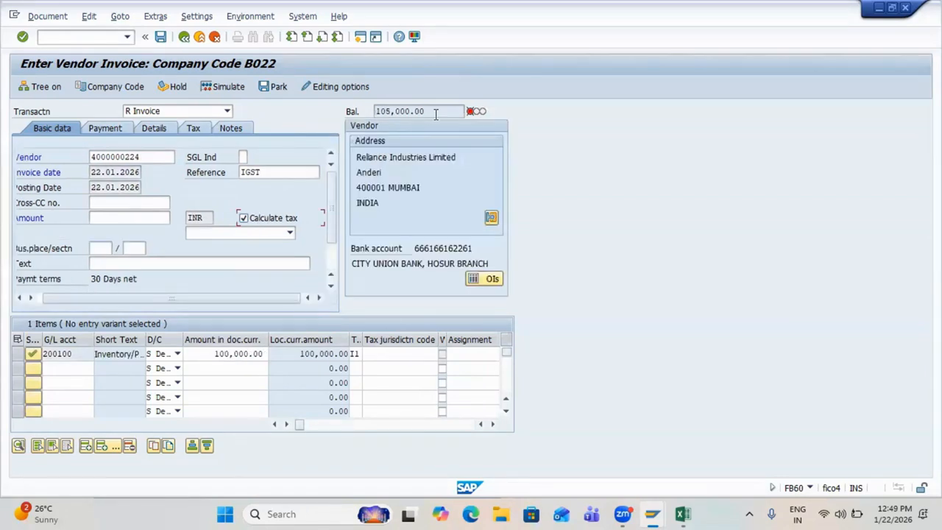
pyautogui.moveTo(427, 113); pyautogui.dragTo(371, 114)
pyautogui.hotkey('ctrl', 'c')
pyautogui.click(102, 219)
pyautogui.hotkey('ctrl', 'v')
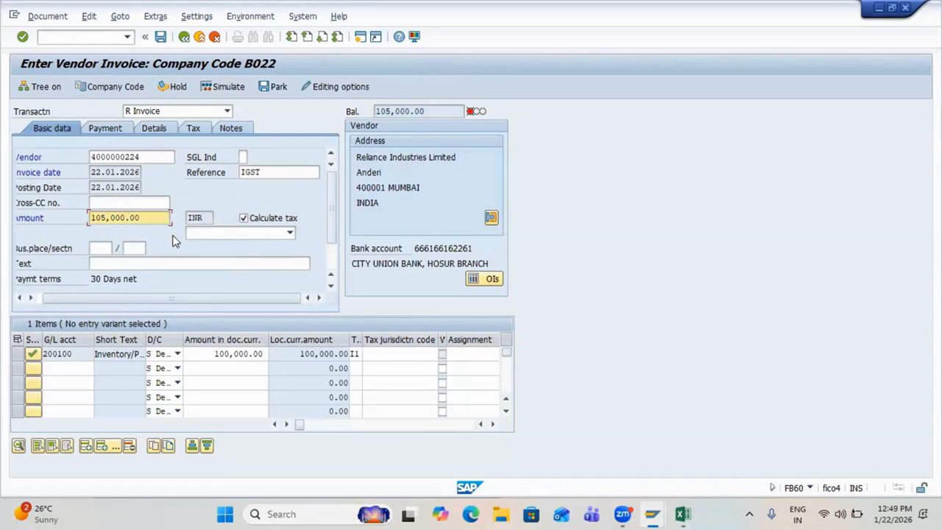
pyautogui.press('Return')
pyautogui.click(221, 87)
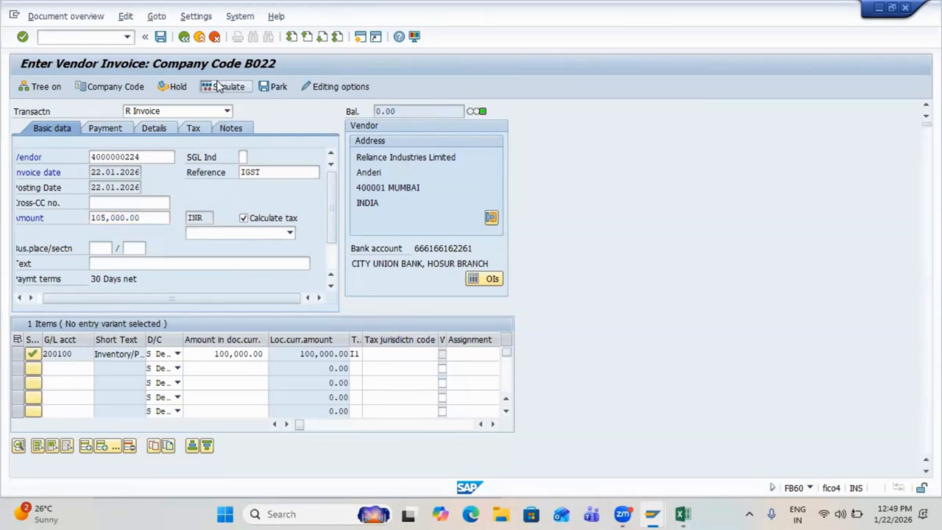
# Step: Review the simulated lines: vendor 105,000.00, inventory 100,000.00 and Input IGST 5,000.00
pyautogui.moveTo(53, 243); pyautogui.dragTo(384, 242)
pyautogui.click(384, 241)
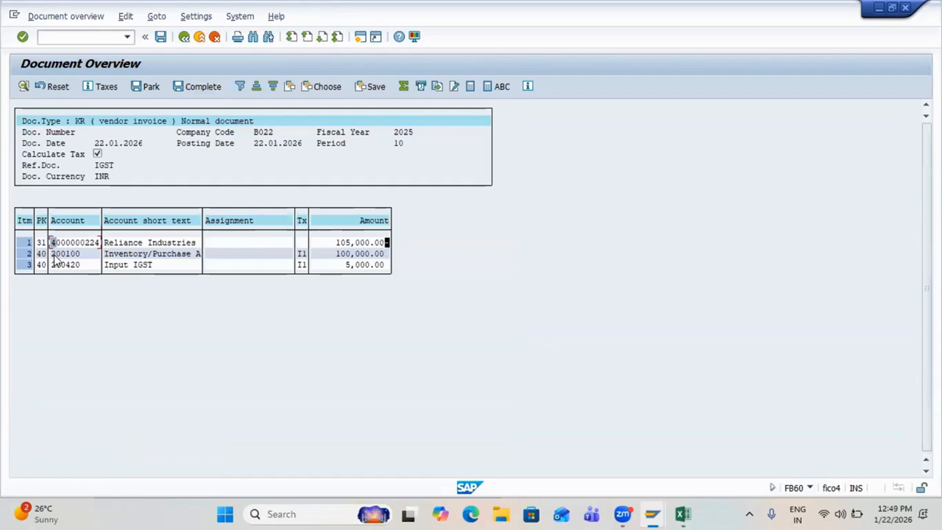
pyautogui.moveTo(53, 255); pyautogui.dragTo(381, 256)
pyautogui.click(380, 254)
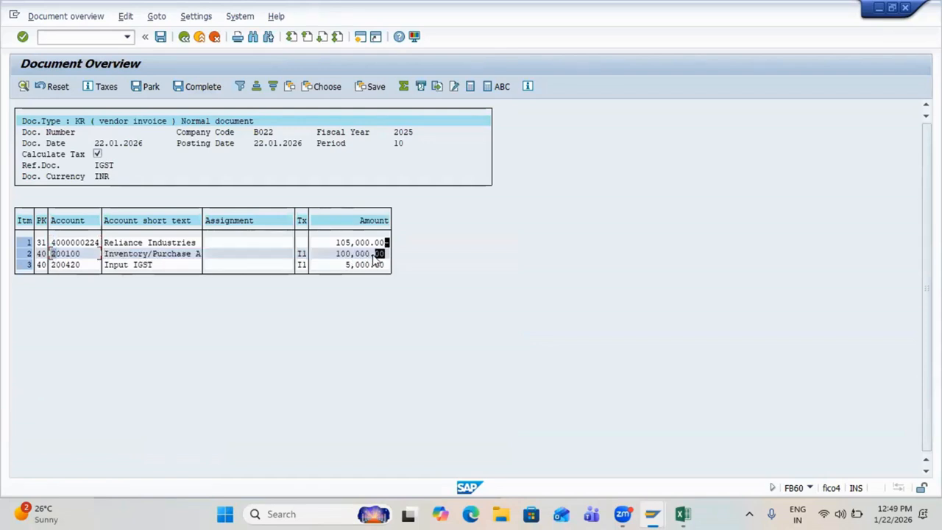
pyautogui.moveTo(108, 269); pyautogui.dragTo(377, 269)
pyautogui.click(377, 267)
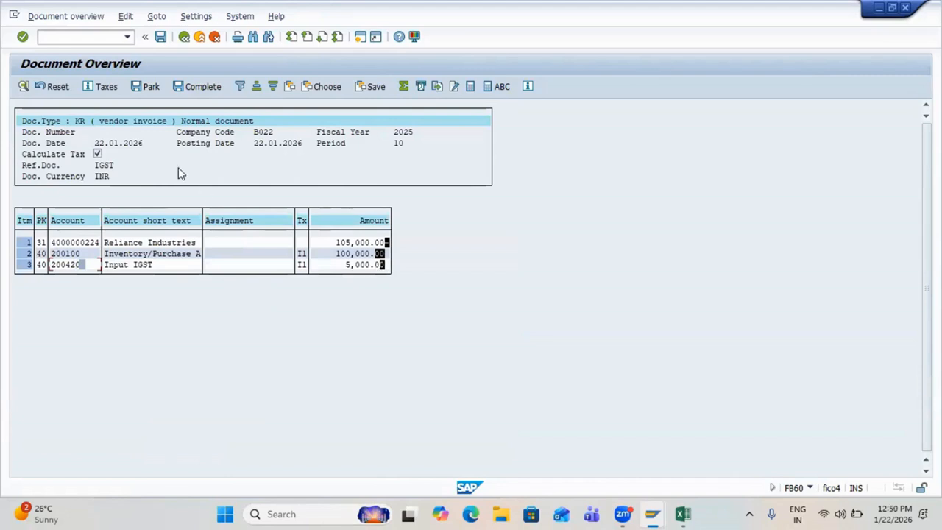
pyautogui.hotkey('ctrl', 's')
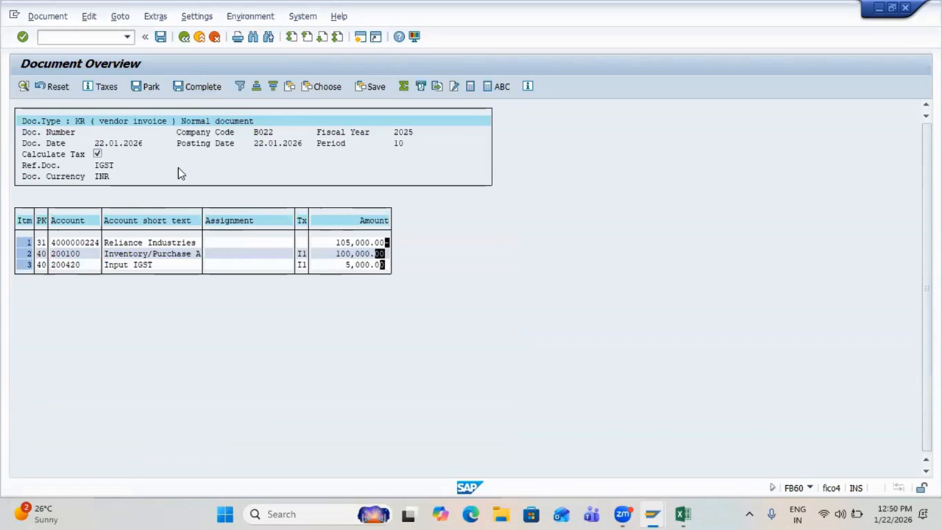
pyautogui.click(38, 17)
pyautogui.click(50, 48)
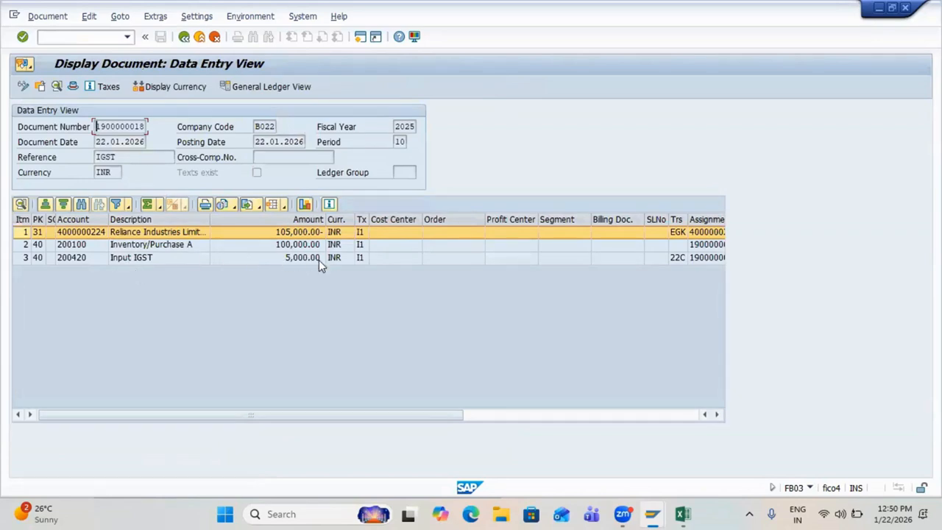
pyautogui.click(361, 258)
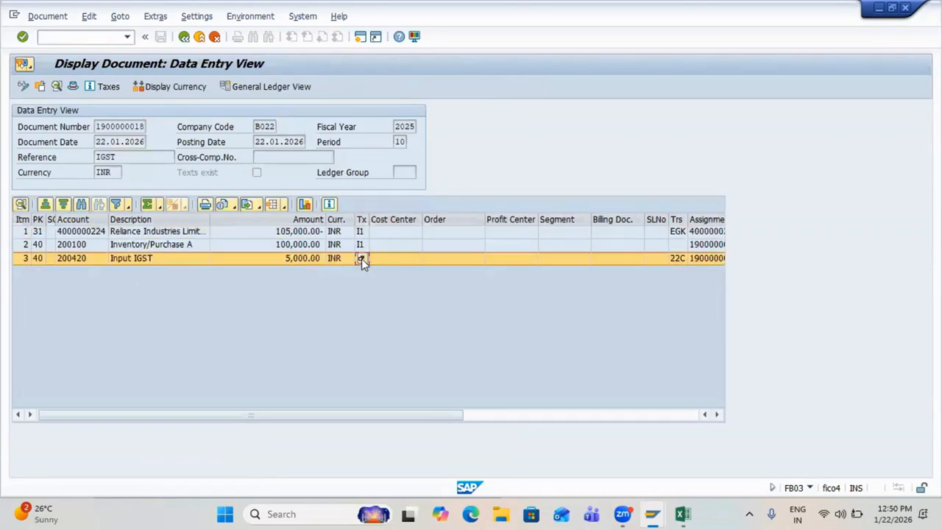
pyautogui.click(76, 262)
pyautogui.hotkey('alt', 'Tab')
# Step: Review condition types B22A/B22B and the Input SGST account key row in Excel, then return to SAP
pyautogui.scroll(4, 205, 284)
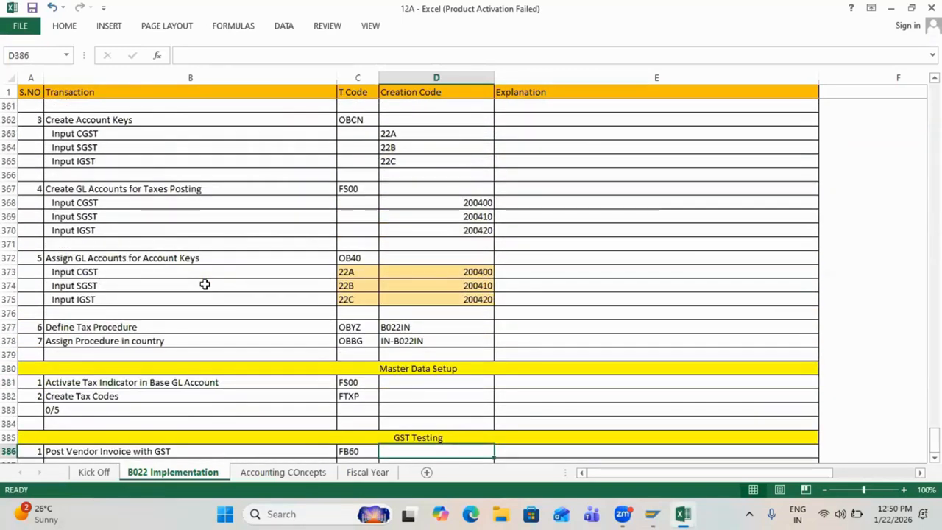
pyautogui.scroll(2, 204, 284)
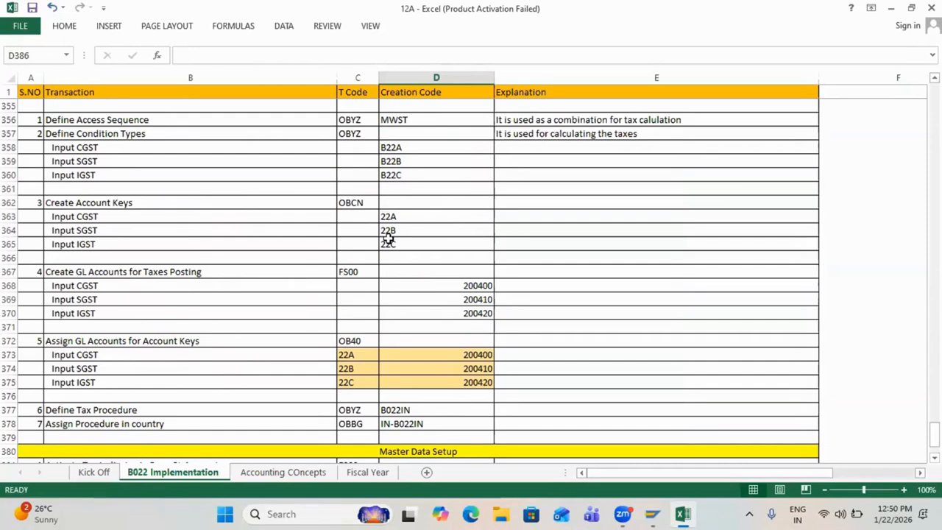
pyautogui.moveTo(347, 135); pyautogui.dragTo(398, 147)
pyautogui.moveTo(318, 229); pyautogui.dragTo(388, 231)
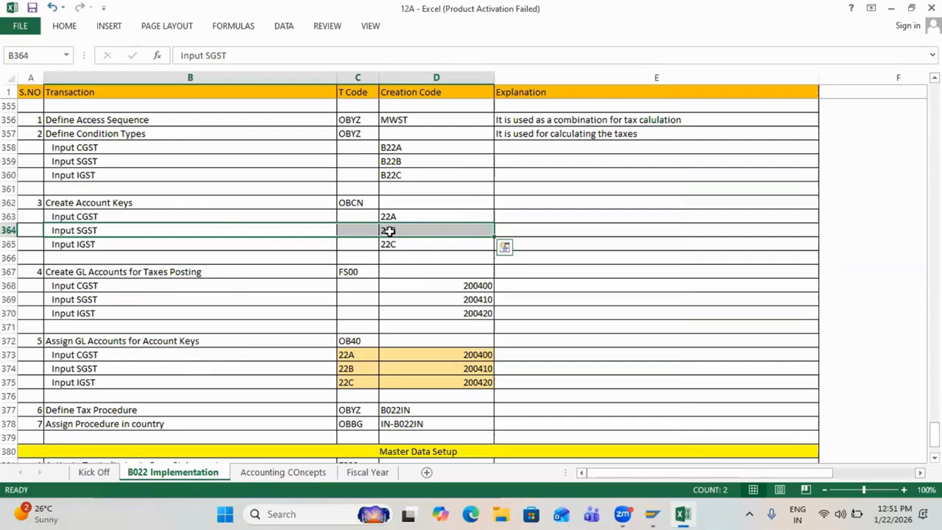
pyautogui.scroll(-6, 389, 232)
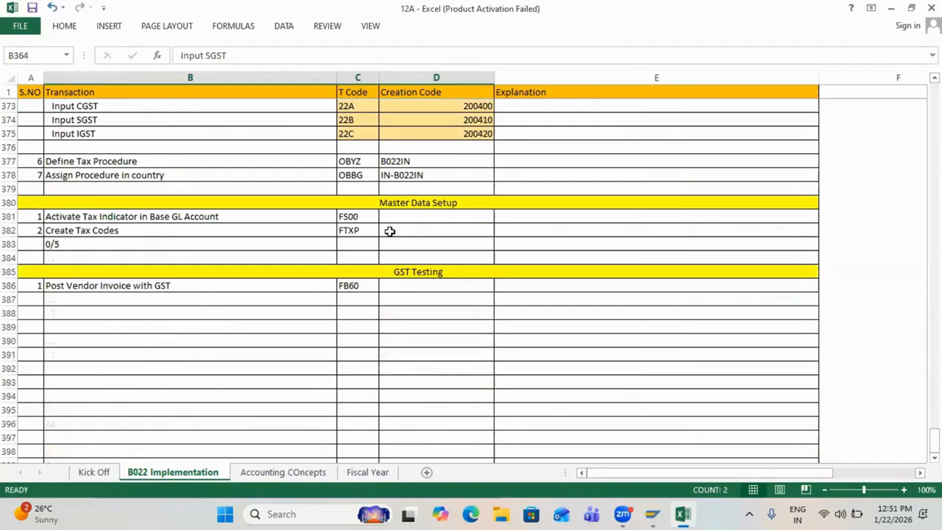
pyautogui.hotkey('alt', 'Tab')
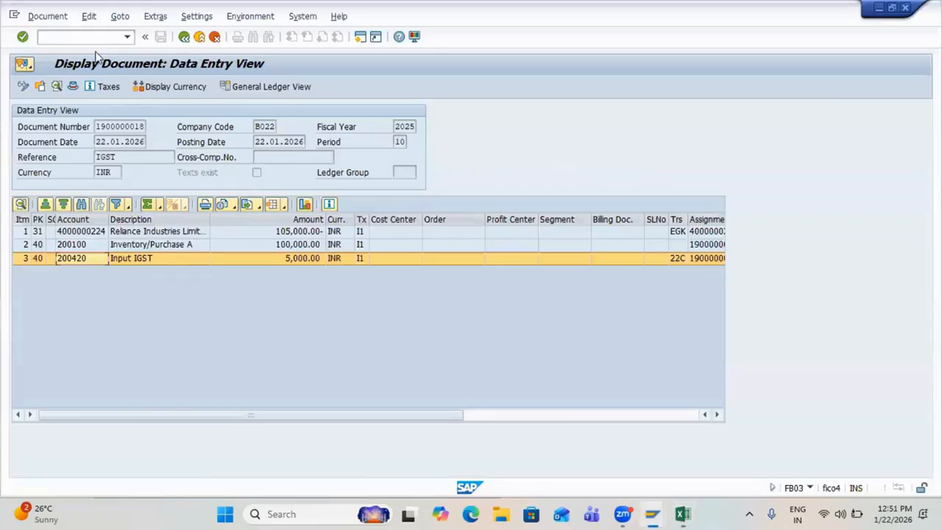
# Step: Start a new FB60 invoice and switch off Calculate taxes on net amount in the editing options
pyautogui.click(80, 33)
pyautogui.write('/nfb60')
pyautogui.press('Return')
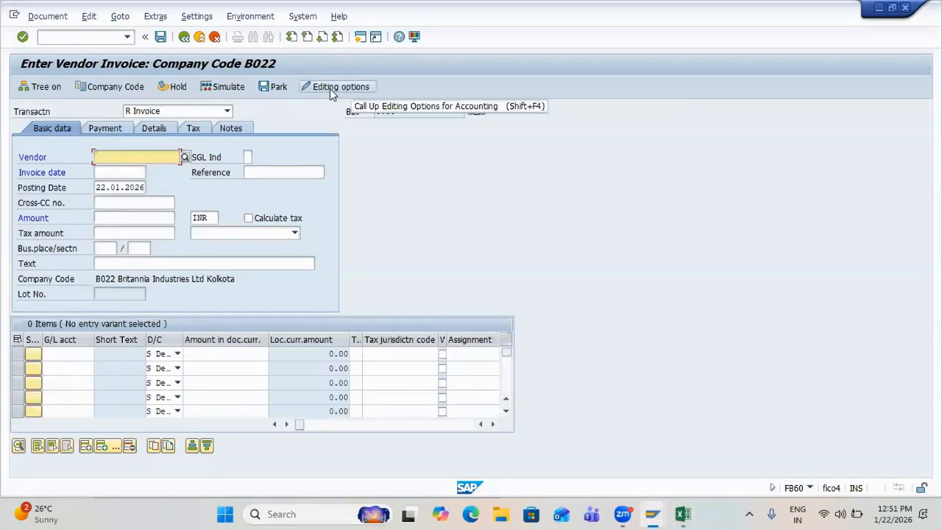
pyautogui.click(329, 89)
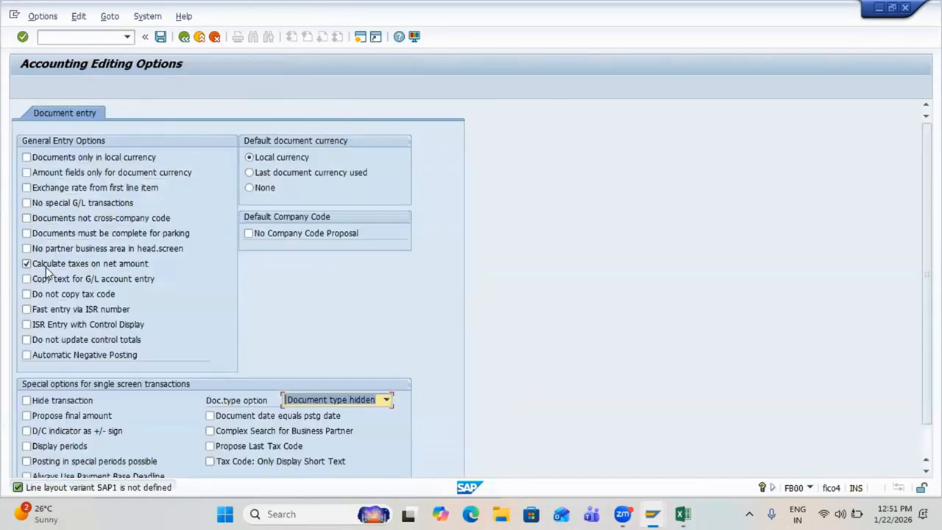
pyautogui.click(46, 271)
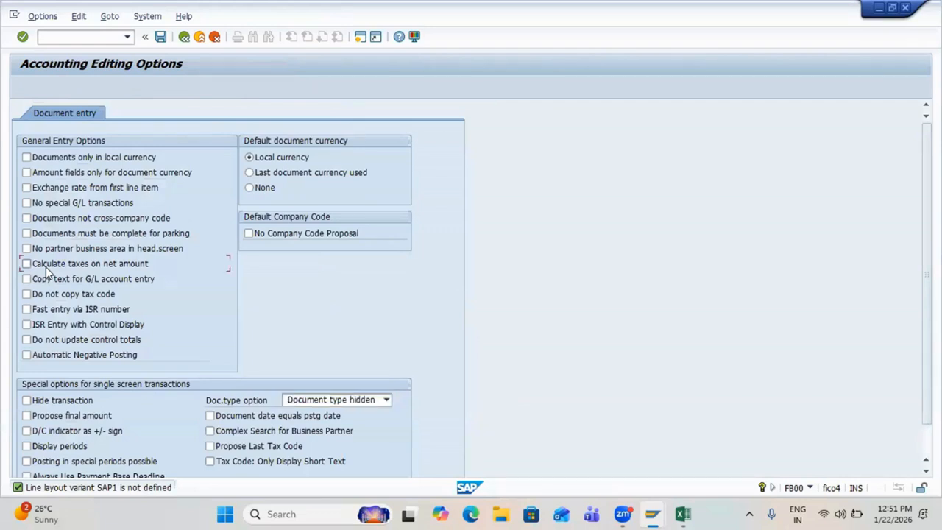
pyautogui.hotkey('ctrl', 's')
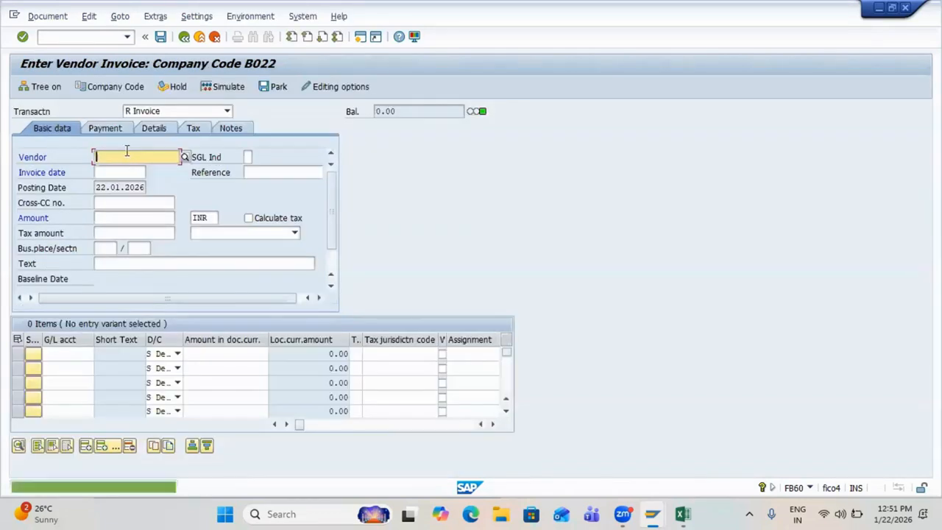
pyautogui.click(122, 158)
# Step: Enter the header with the previous vendor, date 22.01.2026, reference Incl. GST and amount 100,000
pyautogui.press('Down')
pyautogui.press('Tab')
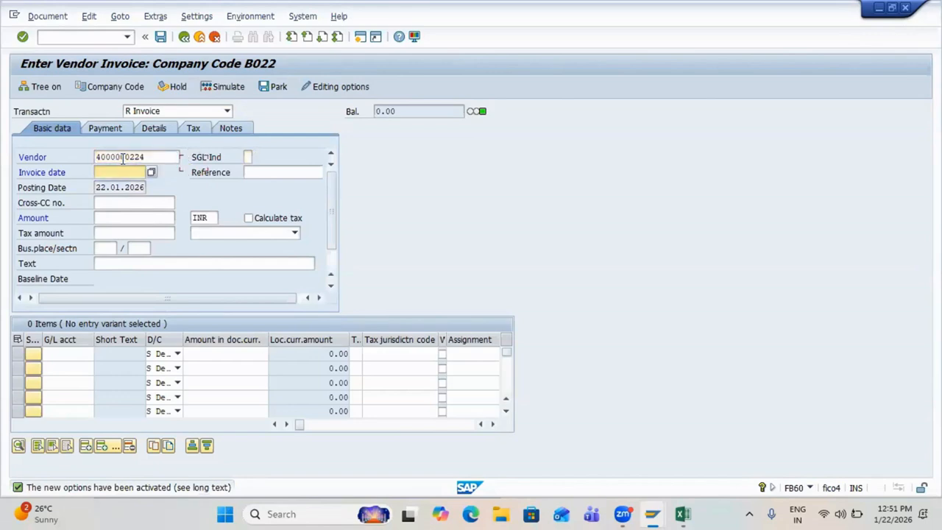
pyautogui.press('Down')
pyautogui.press('Tab')
pyautogui.write('I')
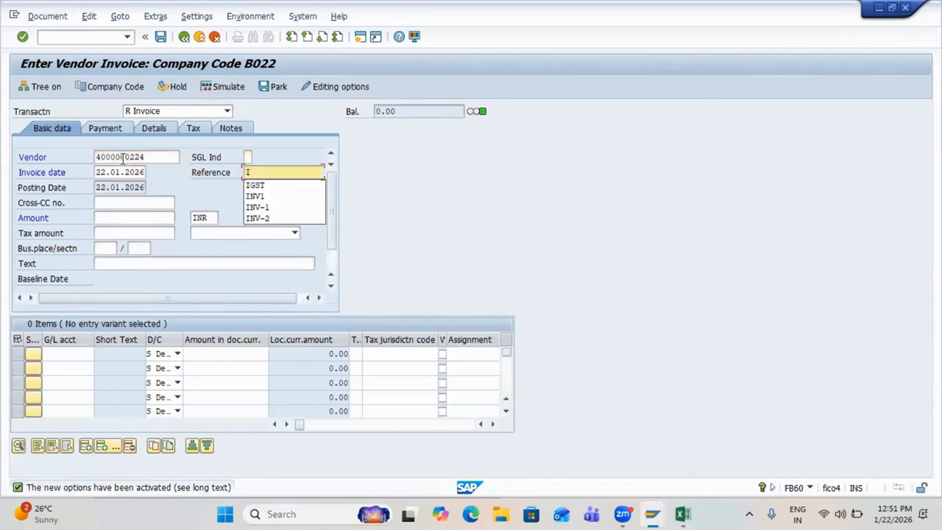
pyautogui.write('ncl.')
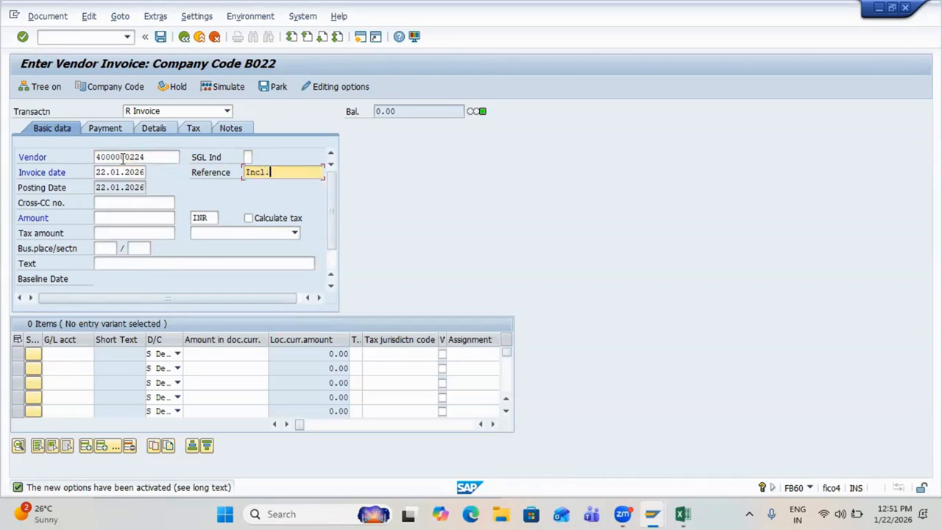
pyautogui.write(' GST')
pyautogui.press('Tab')
pyautogui.press('Tab')
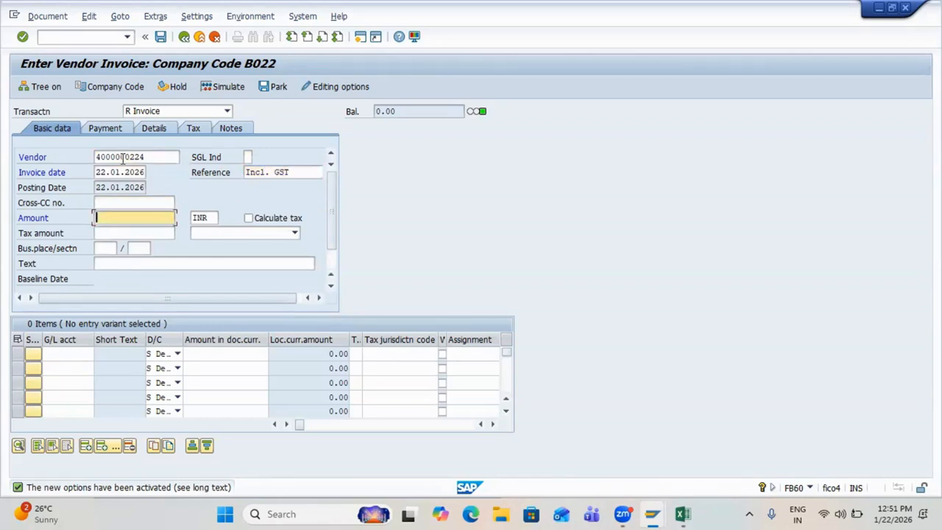
pyautogui.write('100,000')
pyautogui.press('Return')
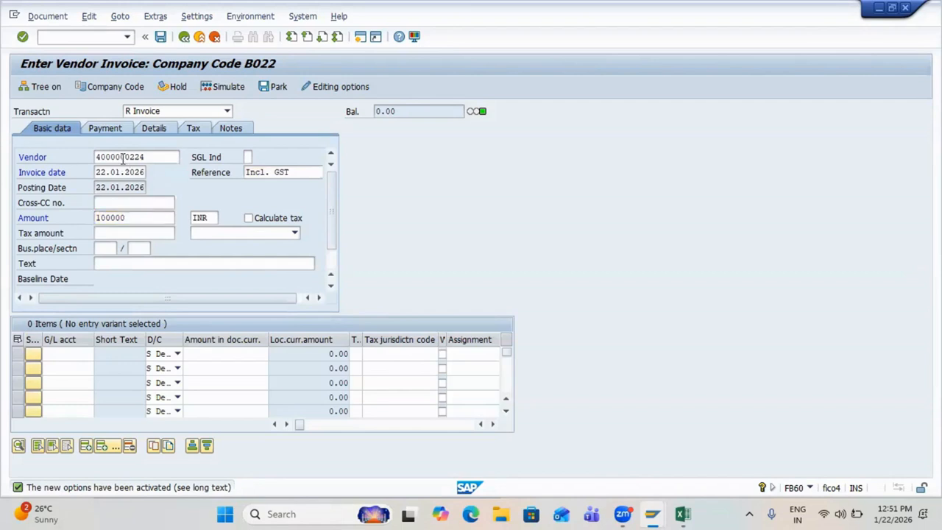
# Step: Add a 100,000 line on G/L 200100 with tax code V1, tick Calculate tax, and simulate
pyautogui.click(75, 354)
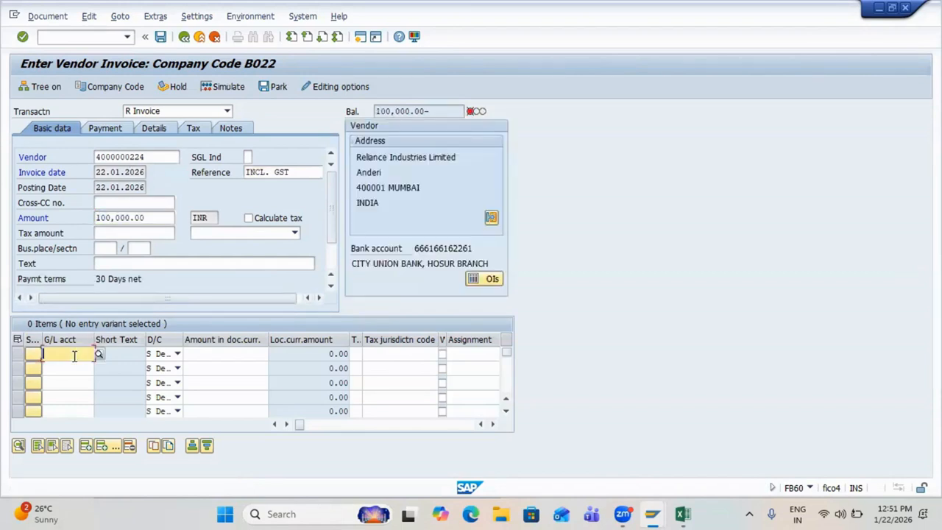
pyautogui.write('200100')
pyautogui.press('Return')
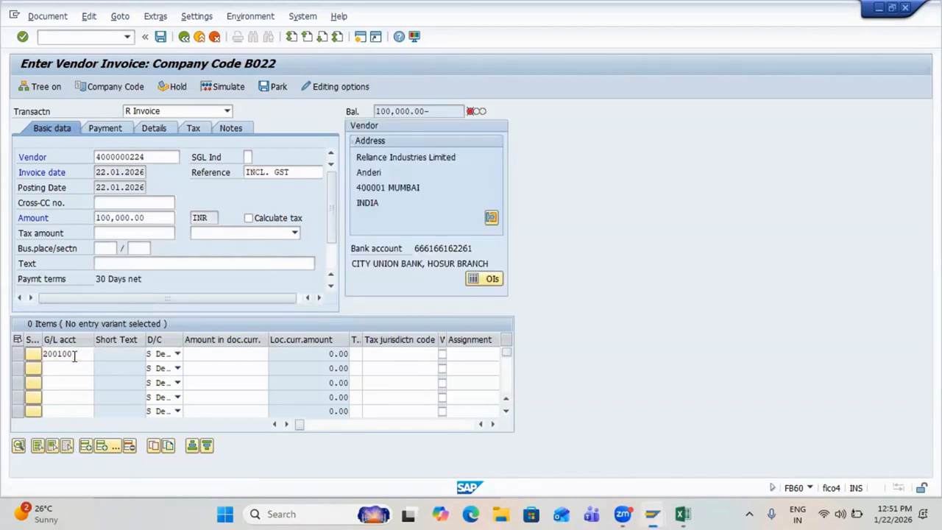
pyautogui.click(220, 355)
pyautogui.write('10')
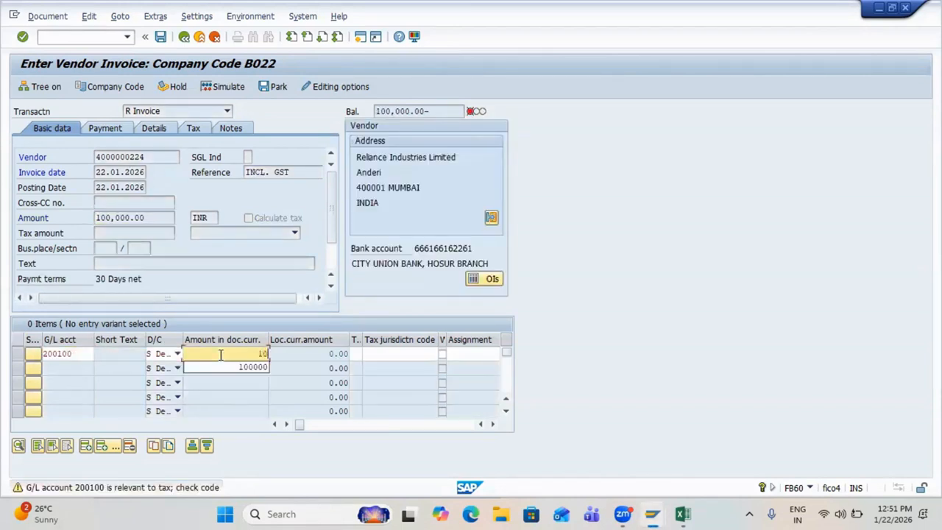
pyautogui.write('0,00000')
pyautogui.press('Return')
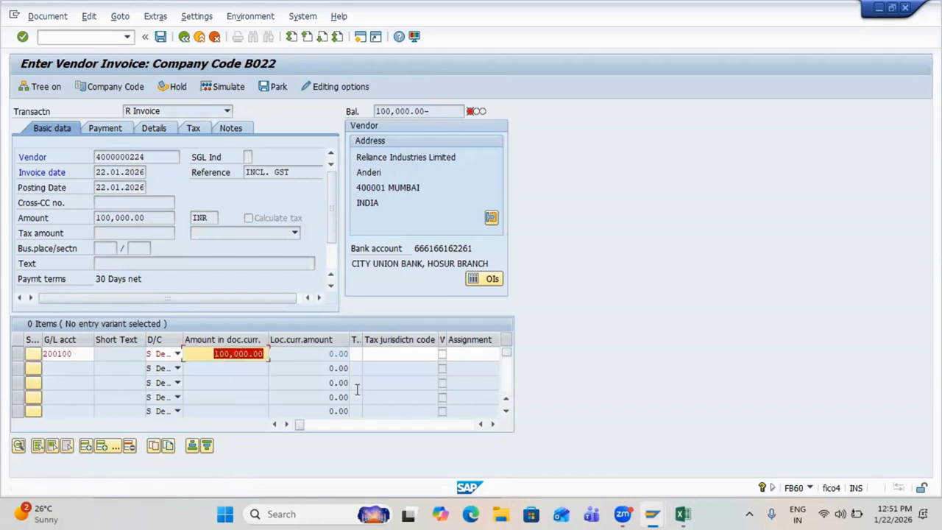
pyautogui.click(355, 353)
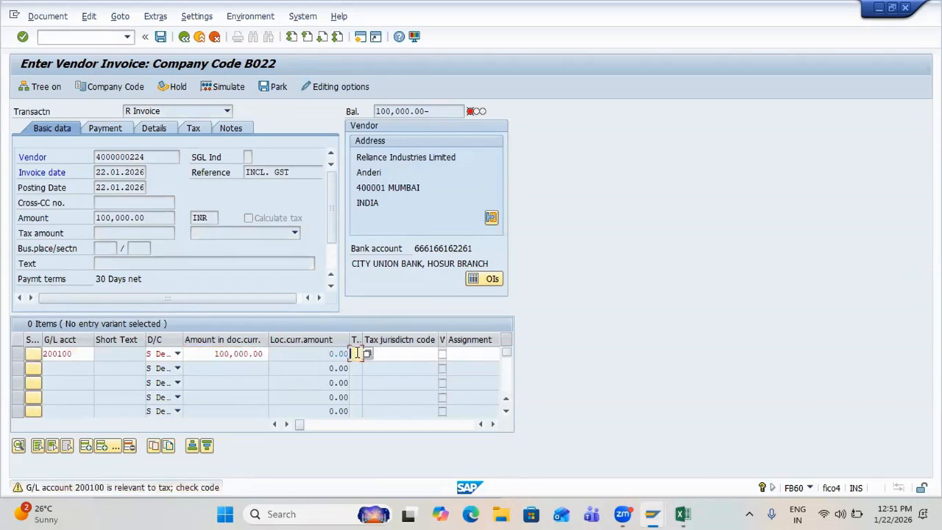
pyautogui.write('V1')
pyautogui.press('Return')
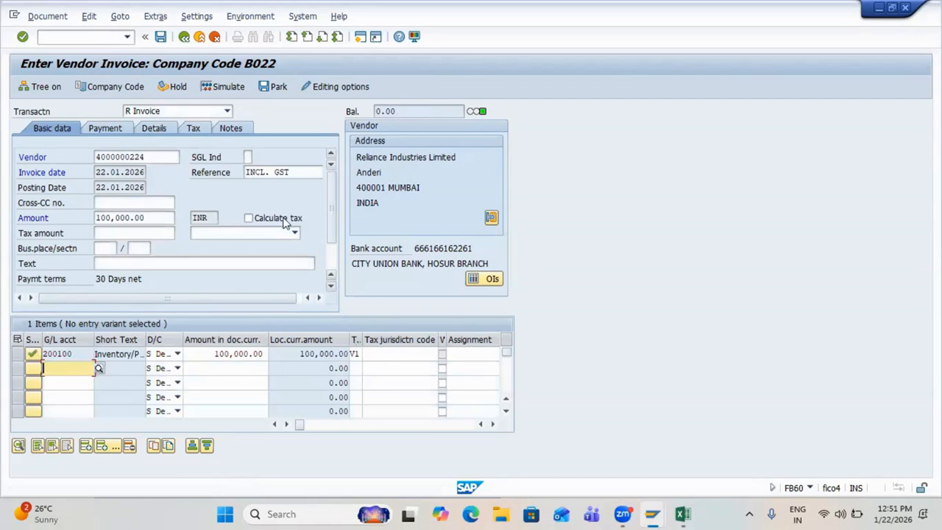
pyautogui.click(248, 218)
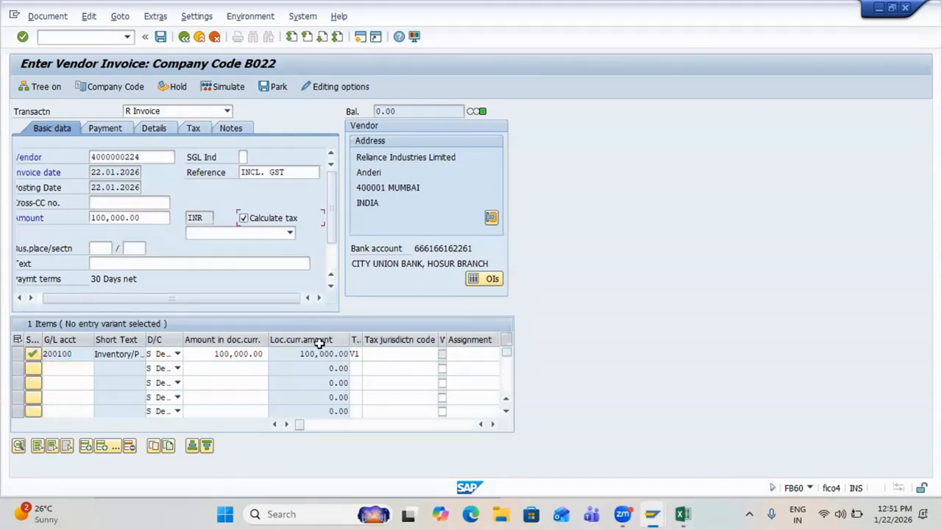
pyautogui.click(224, 86)
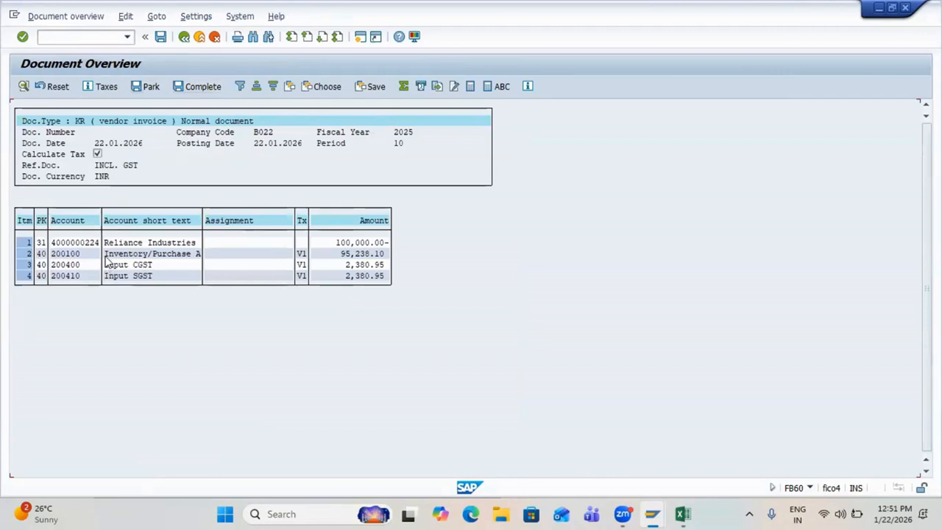
pyautogui.moveTo(103, 253); pyautogui.dragTo(354, 261)
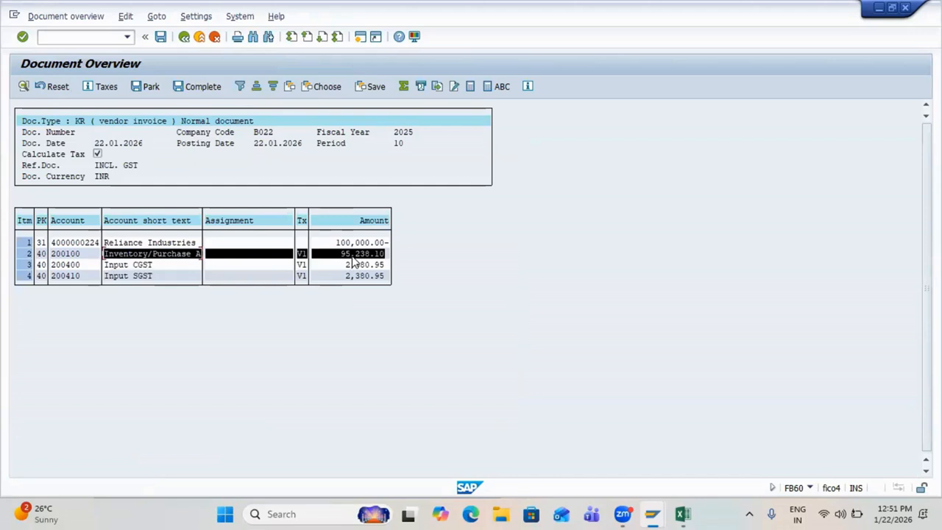
pyautogui.doubleClick(354, 261)
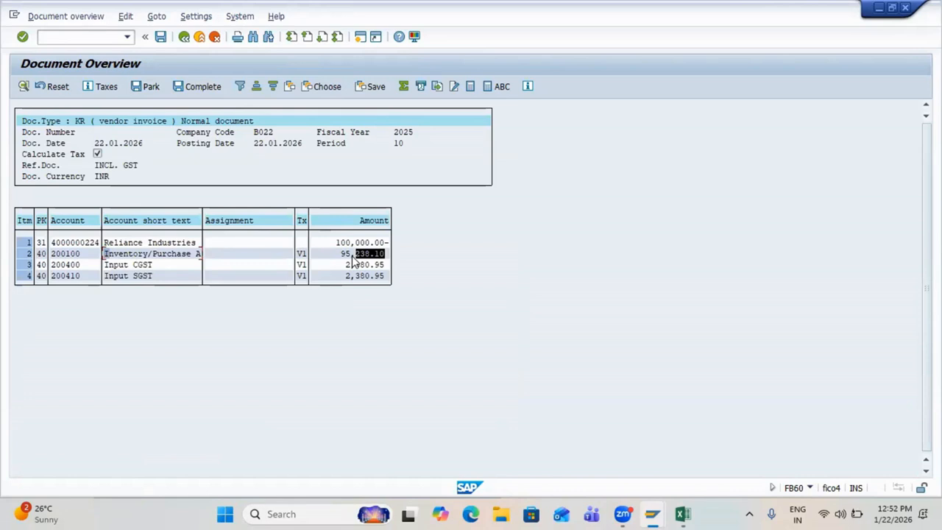
pyautogui.moveTo(337, 263); pyautogui.dragTo(389, 287)
pyautogui.click(397, 280)
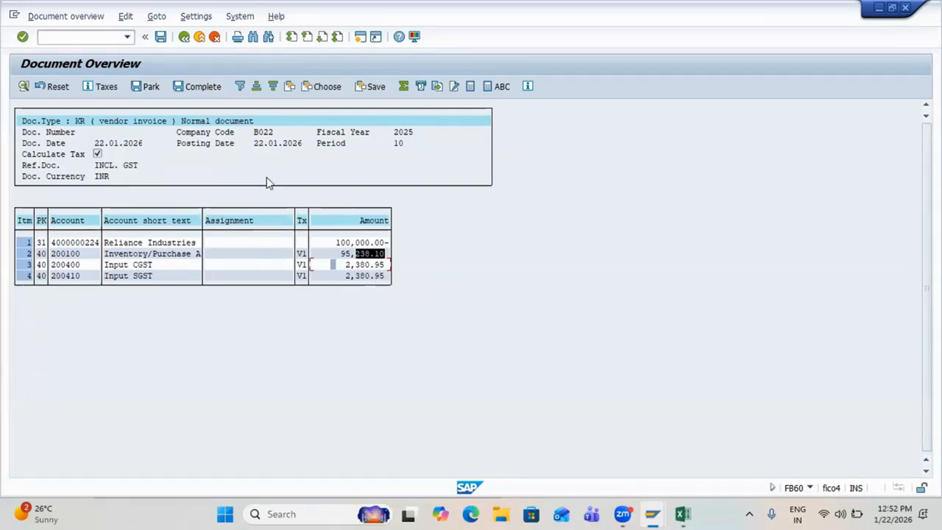
pyautogui.hotkey('ctrl', 's')
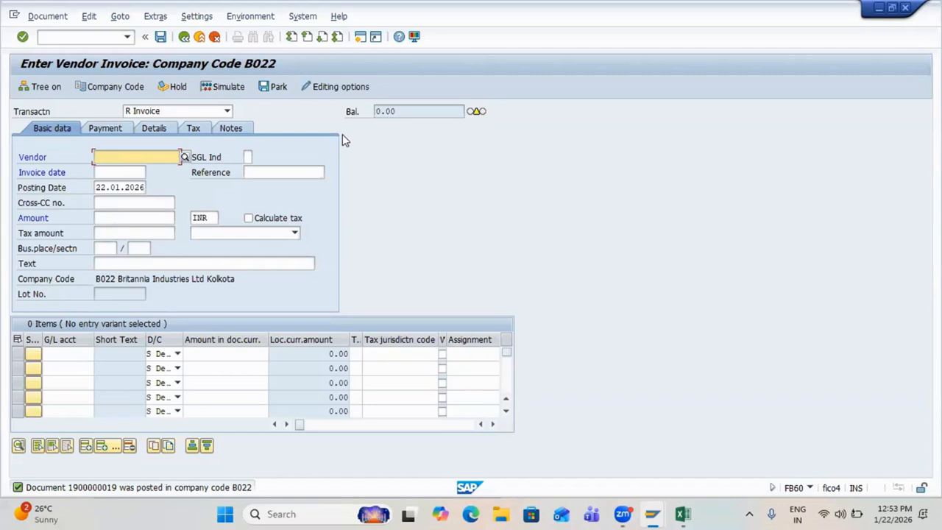
# Step: Review the OBCN/OB40 account key rows in the B022 Implementation sheet, then return to SAP
pyautogui.hotkey('alt', 'Tab')
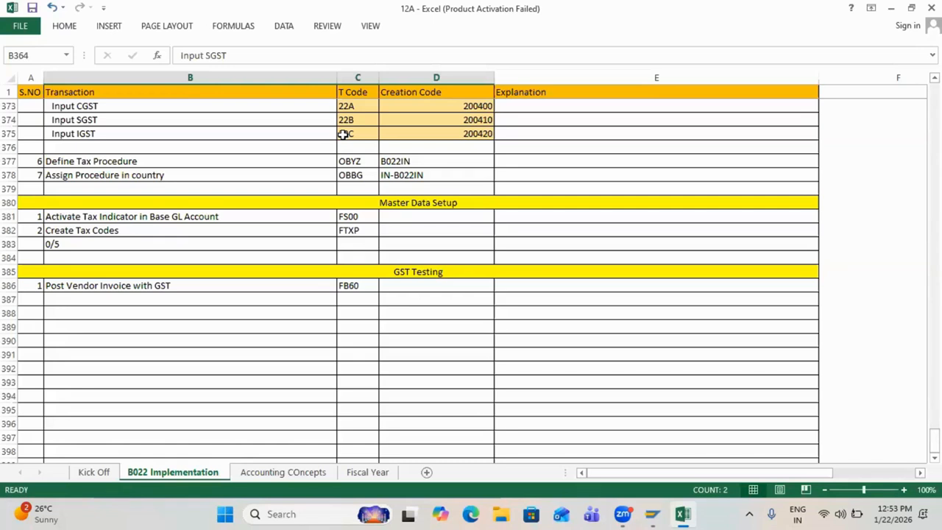
pyautogui.scroll(4, 351, 285)
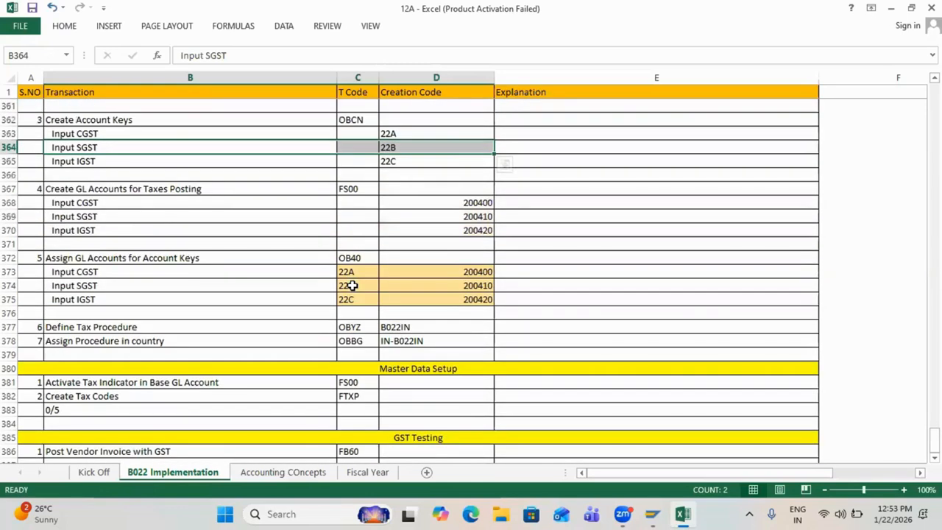
pyautogui.scroll(1, 351, 285)
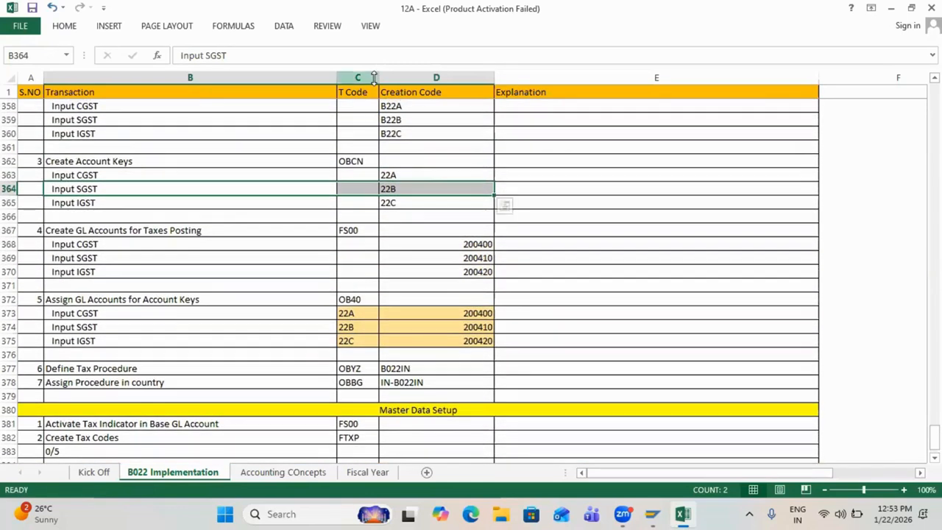
pyautogui.hotkey('alt', 'Tab')
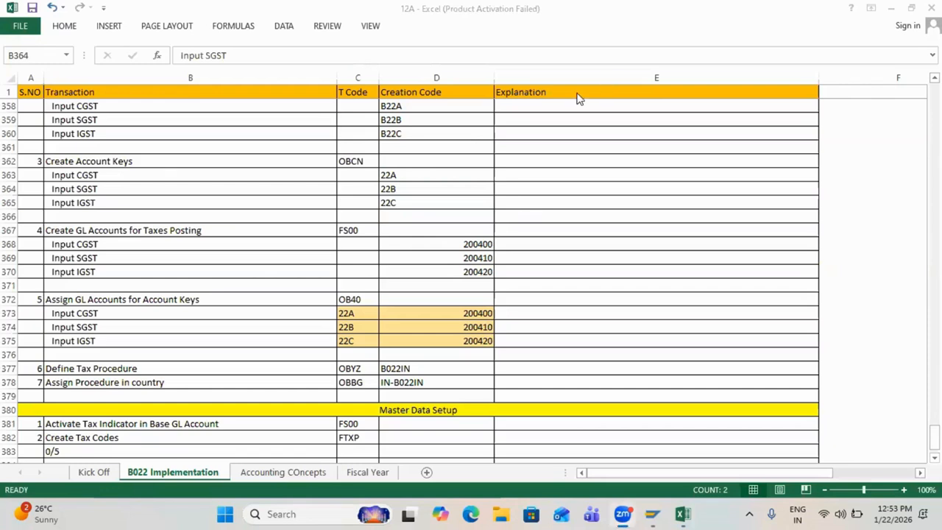
pyautogui.hotkey('alt', 'Tab')
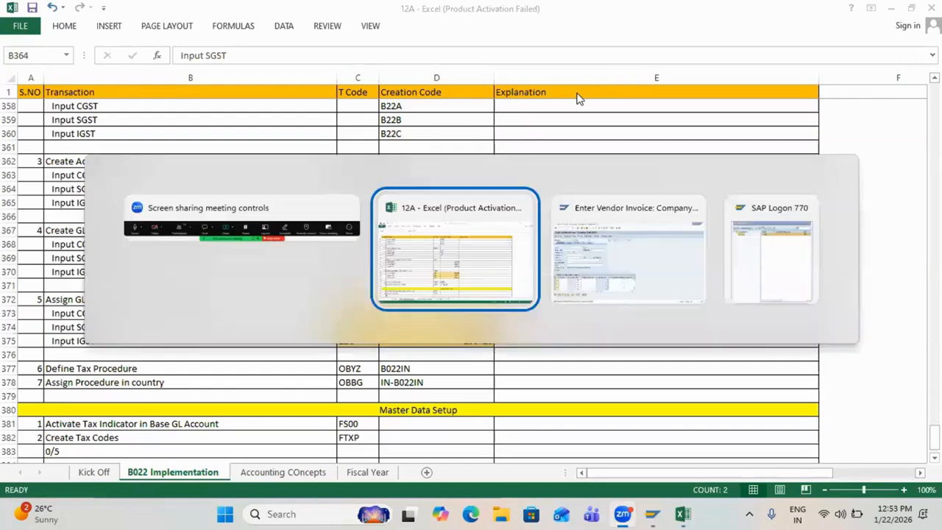
pyautogui.hotkey('alt', 'Tab')
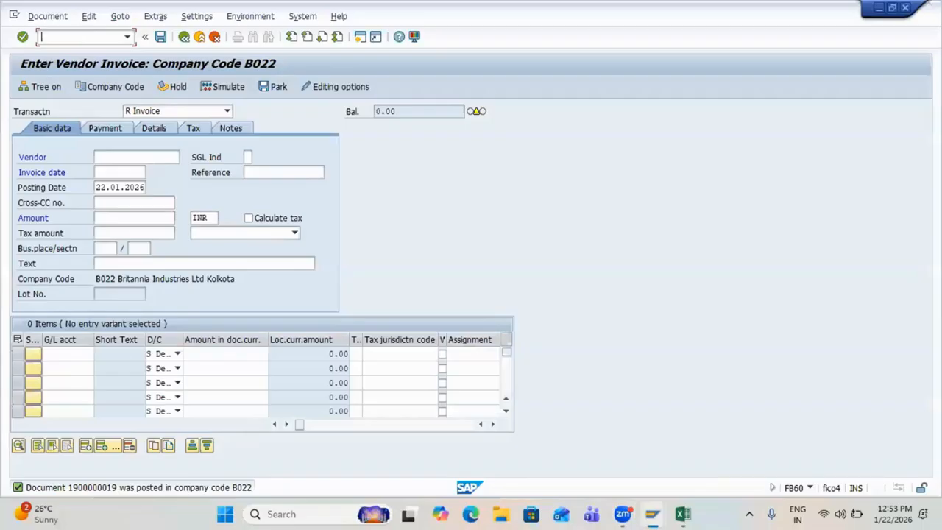
# Step: Open FTXP tax code maintenance for country IN and tax code I1
pyautogui.write('/n')
pyautogui.press('Return')
pyautogui.write('ftxp')
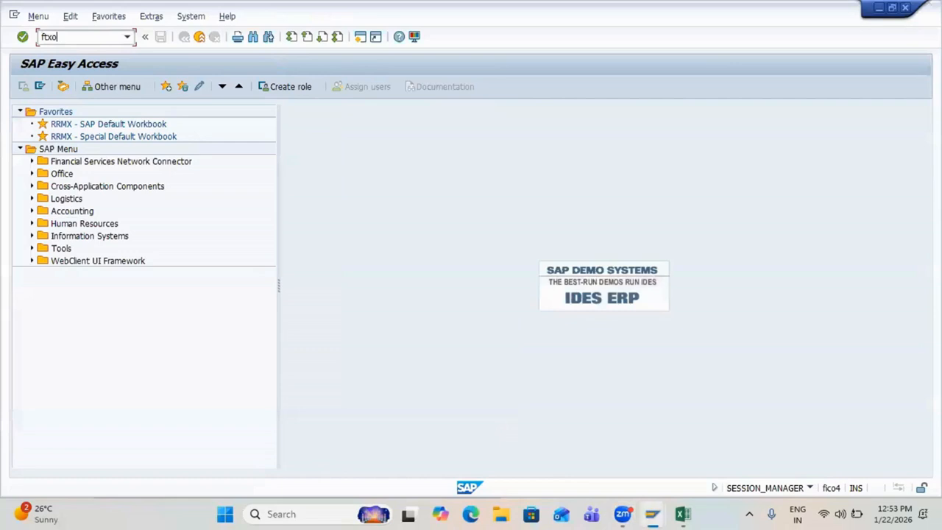
pyautogui.press('Return')
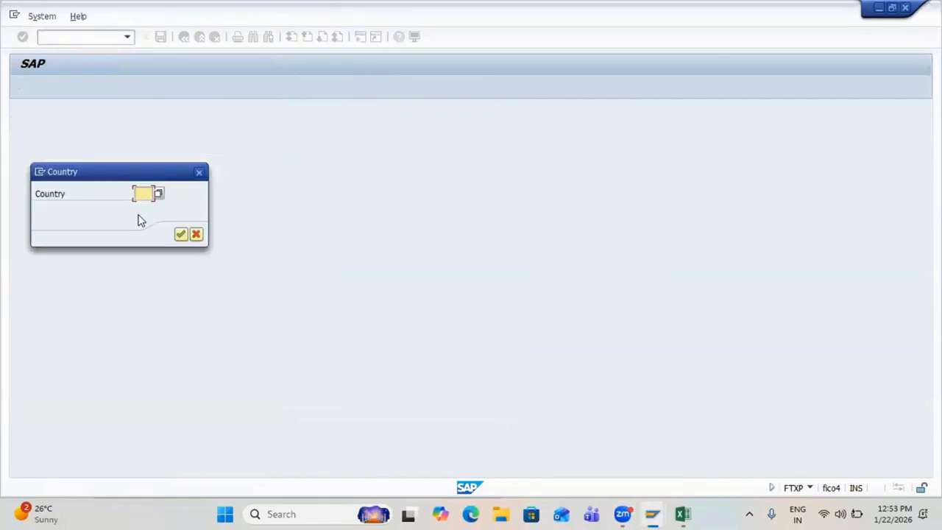
pyautogui.write('V0')
pyautogui.press('BackSpace')
pyautogui.press('BackSpace')
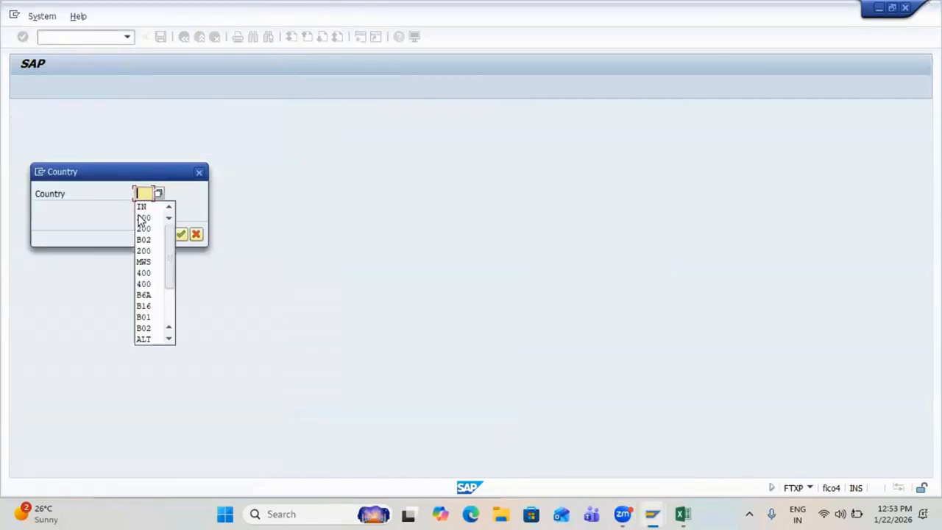
pyautogui.write('in')
pyautogui.press('Return')
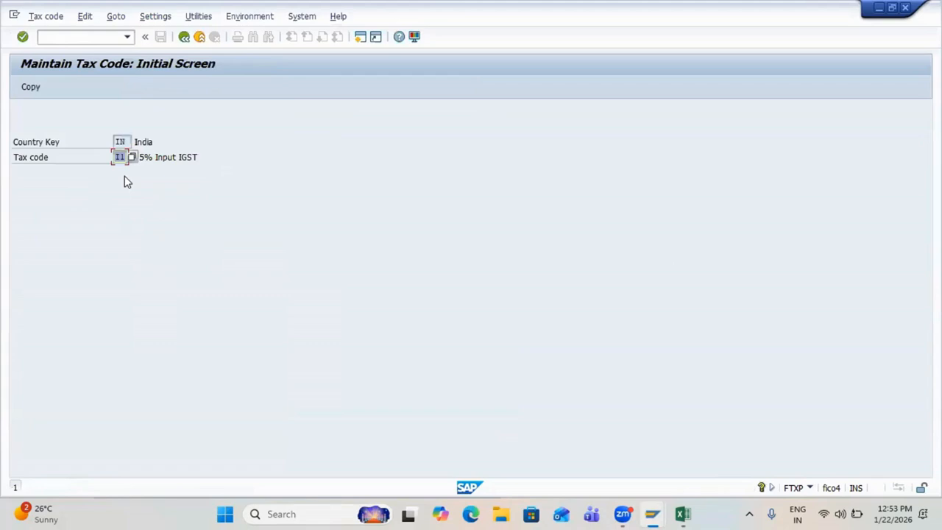
pyautogui.press('Return')
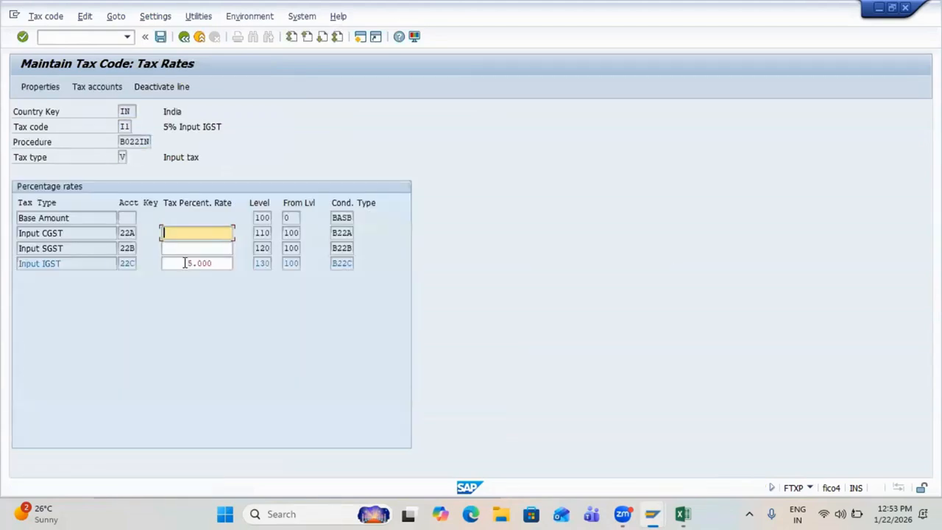
# Step: Raise the Input IGST rate of tax code I1 from 5.000 to 5.500
pyautogui.click(212, 265)
pyautogui.press('BackSpace')
pyautogui.press('BackSpace')
pyautogui.press('BackSpace')
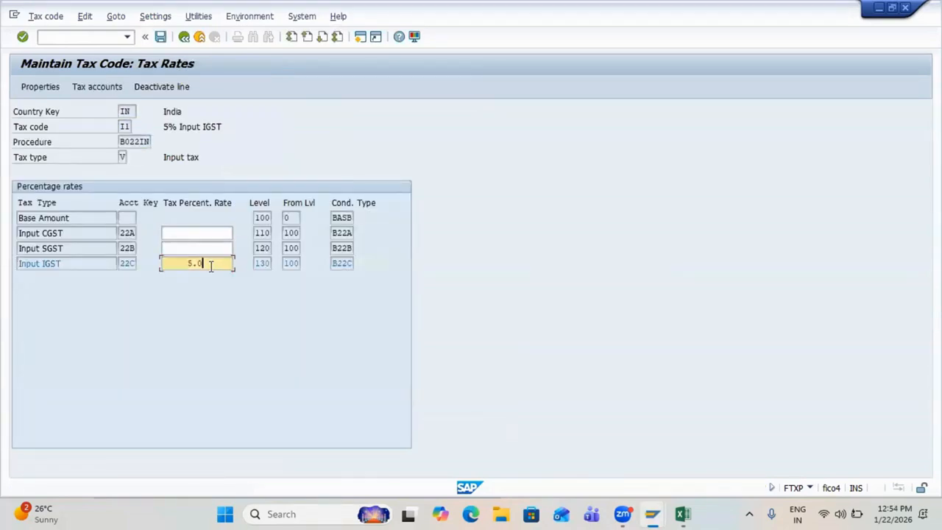
pyautogui.write('5')
pyautogui.press('Return')
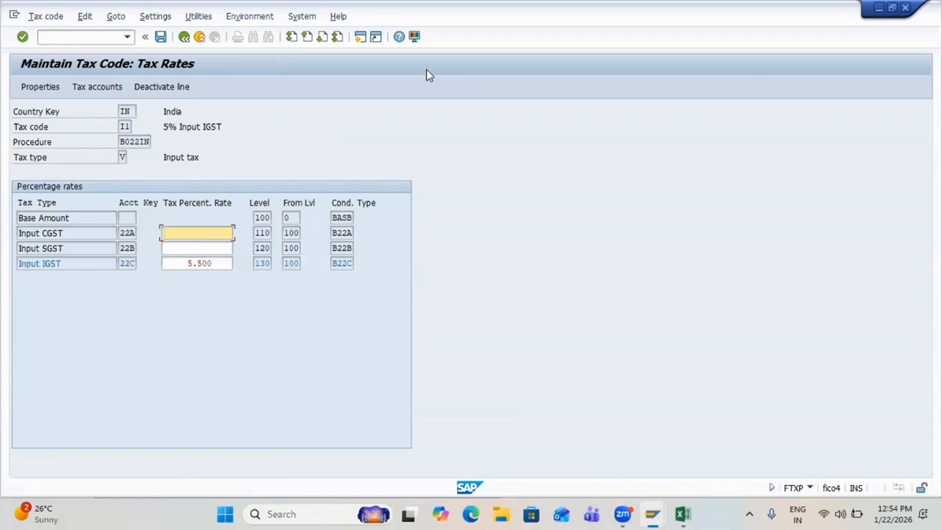
pyautogui.click(189, 264)
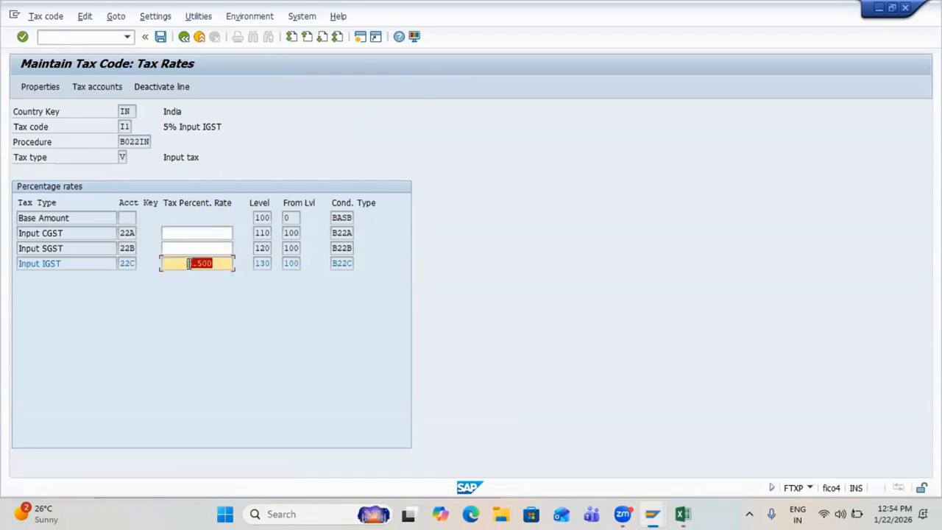